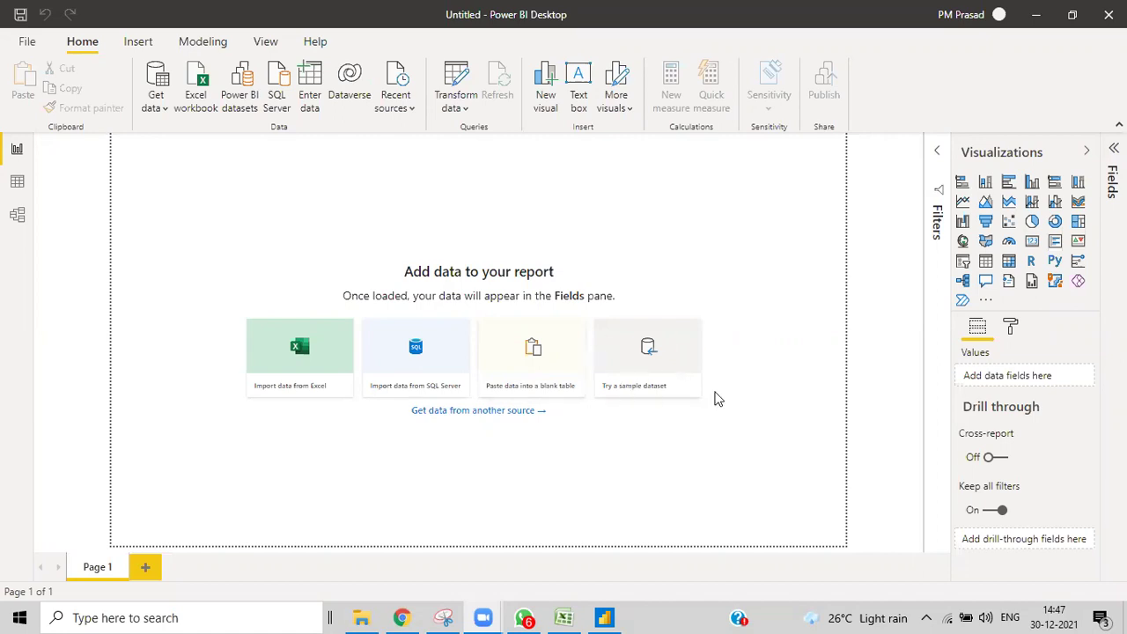
Step: Start an Excel workbook import and browse to the Day-18-Dax-Date Functions folder inside 9B PBI Classes
left_click(155, 109)
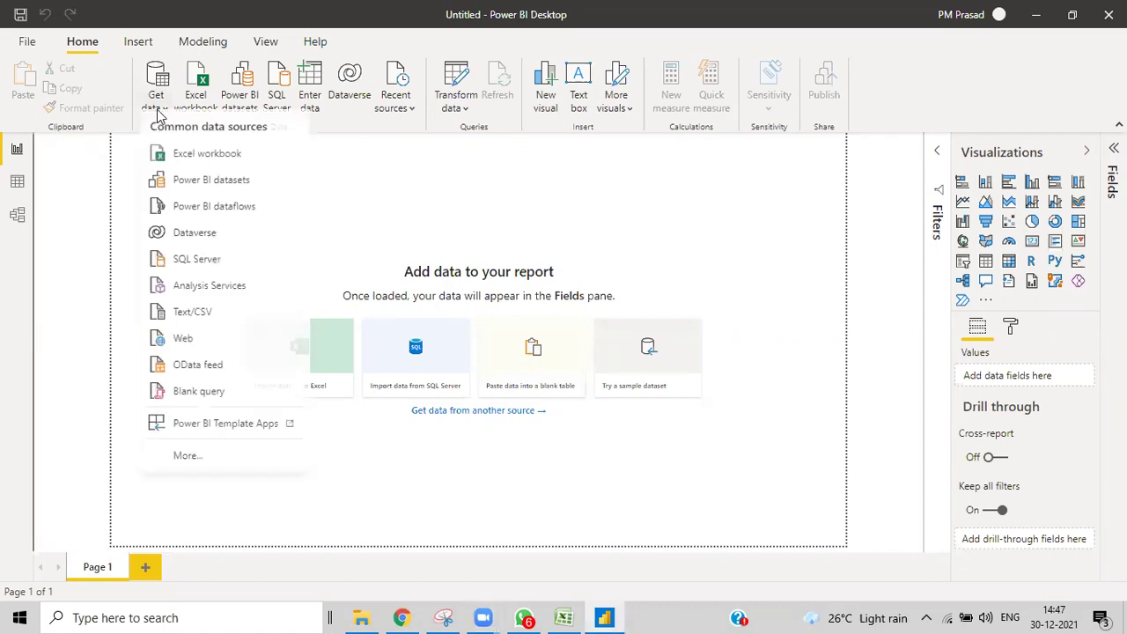
left_click(178, 164)
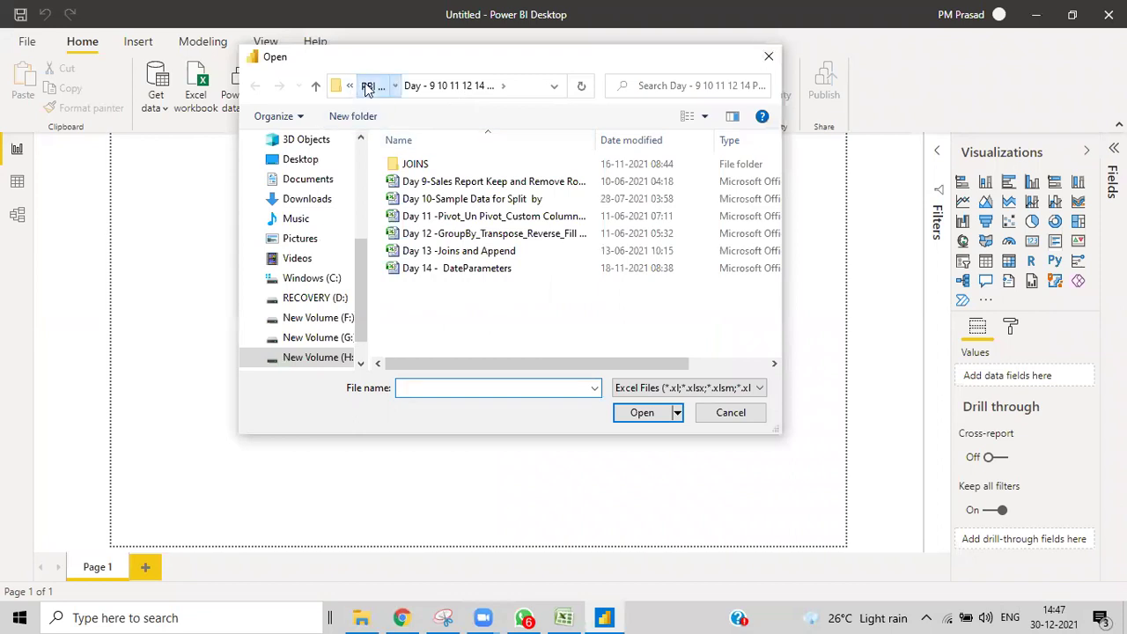
left_click(370, 85)
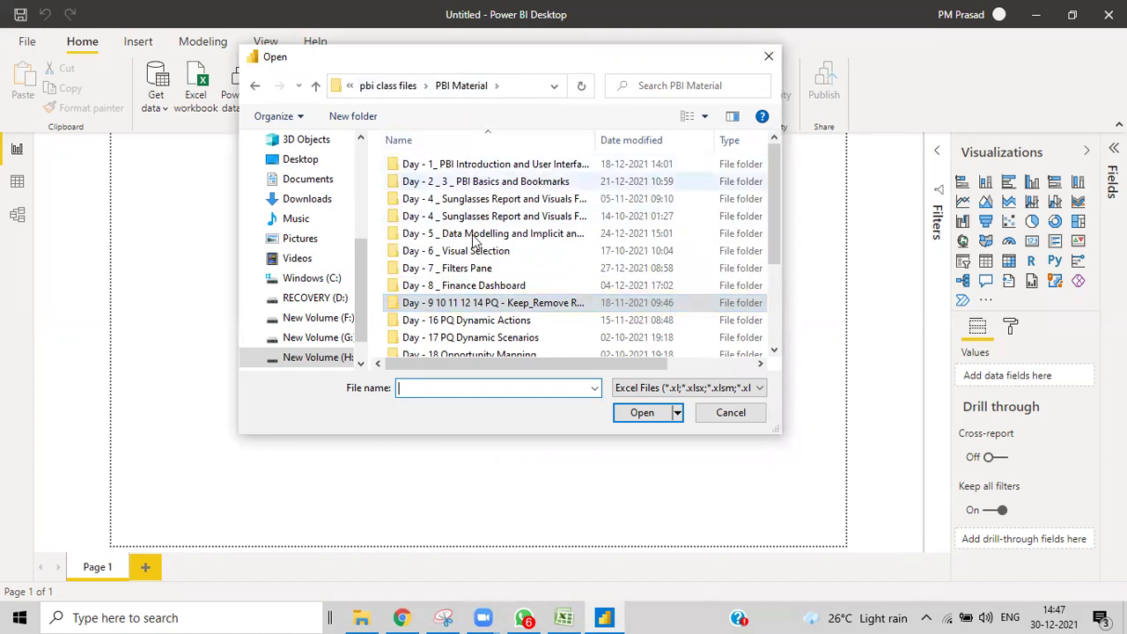
left_click(382, 83)
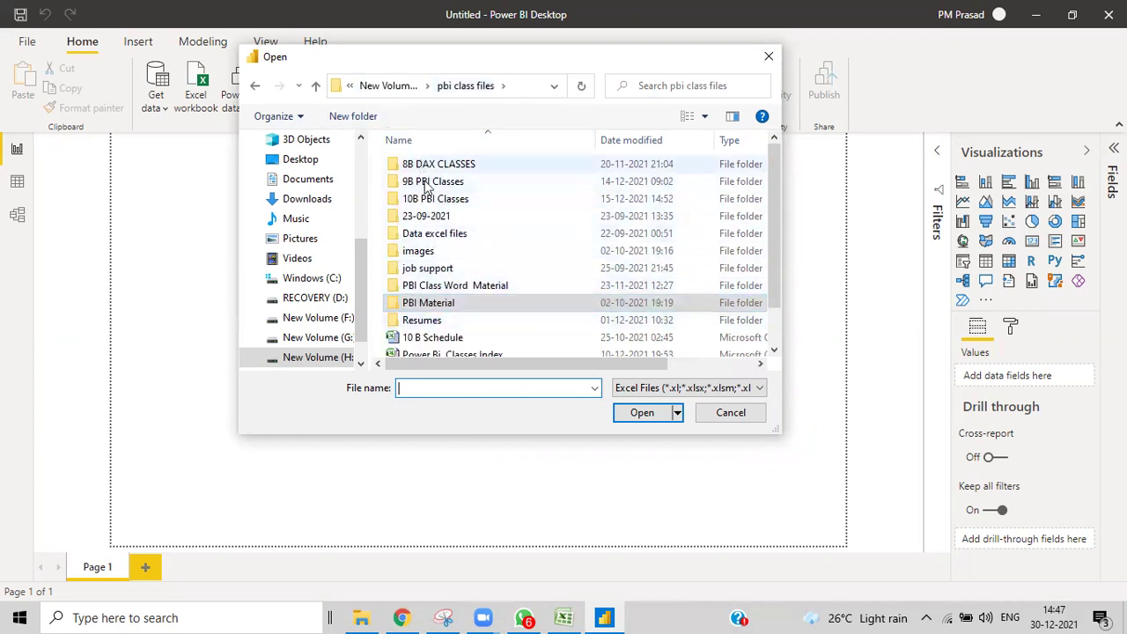
scroll(455, 335, "down", 1)
scroll(455, 335, "up", 1)
scroll(456, 335, "down", 1)
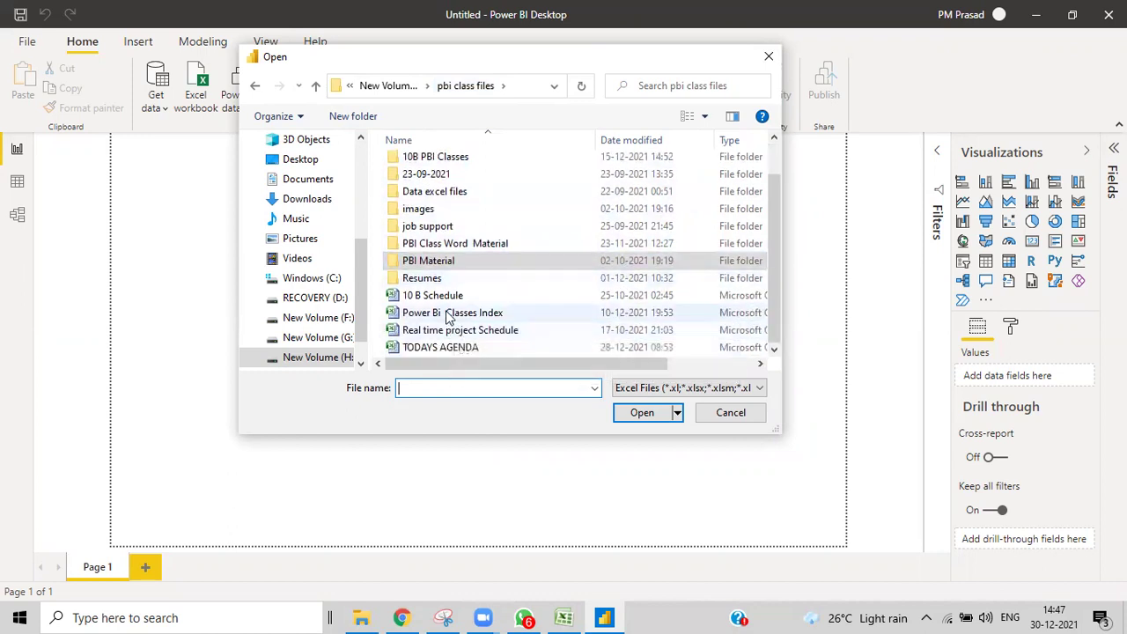
scroll(421, 171, "up", 1)
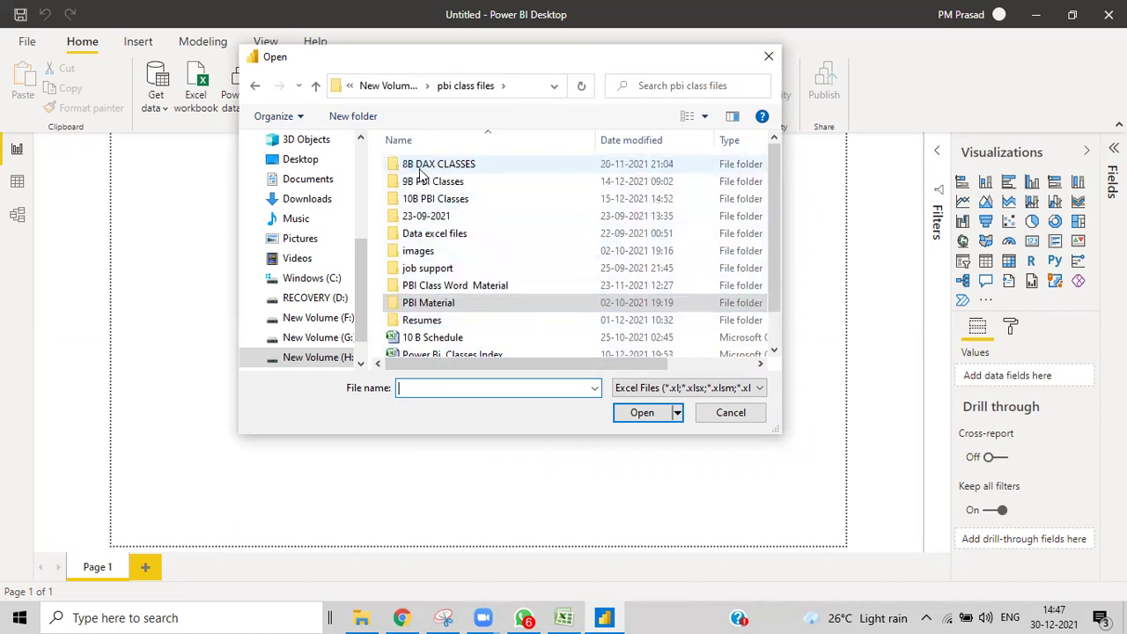
double_click(428, 182)
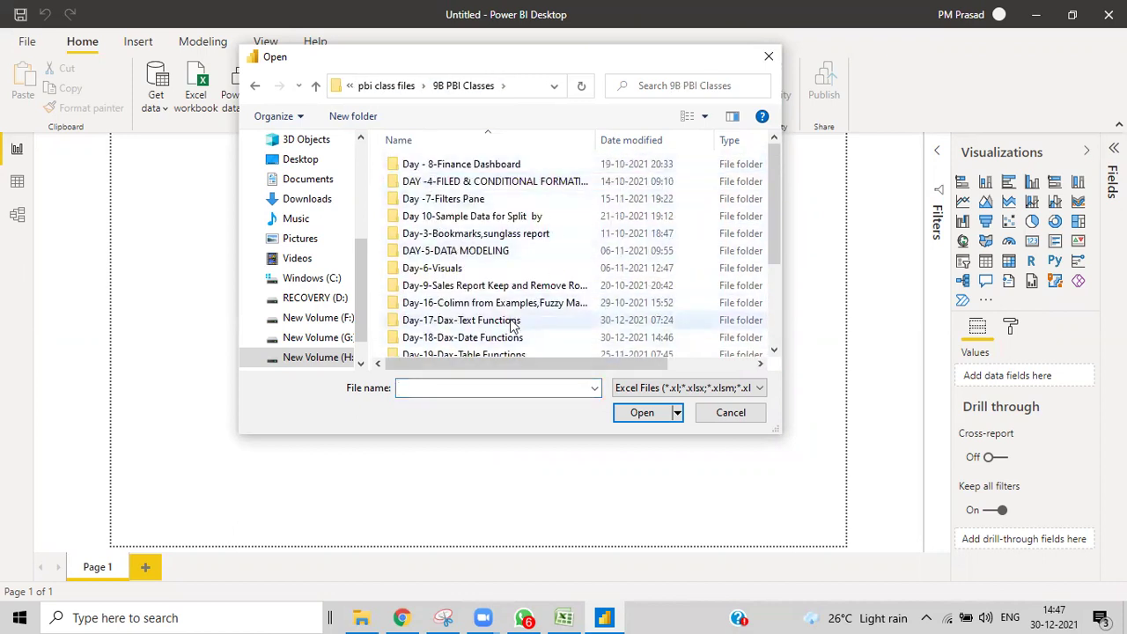
double_click(489, 344)
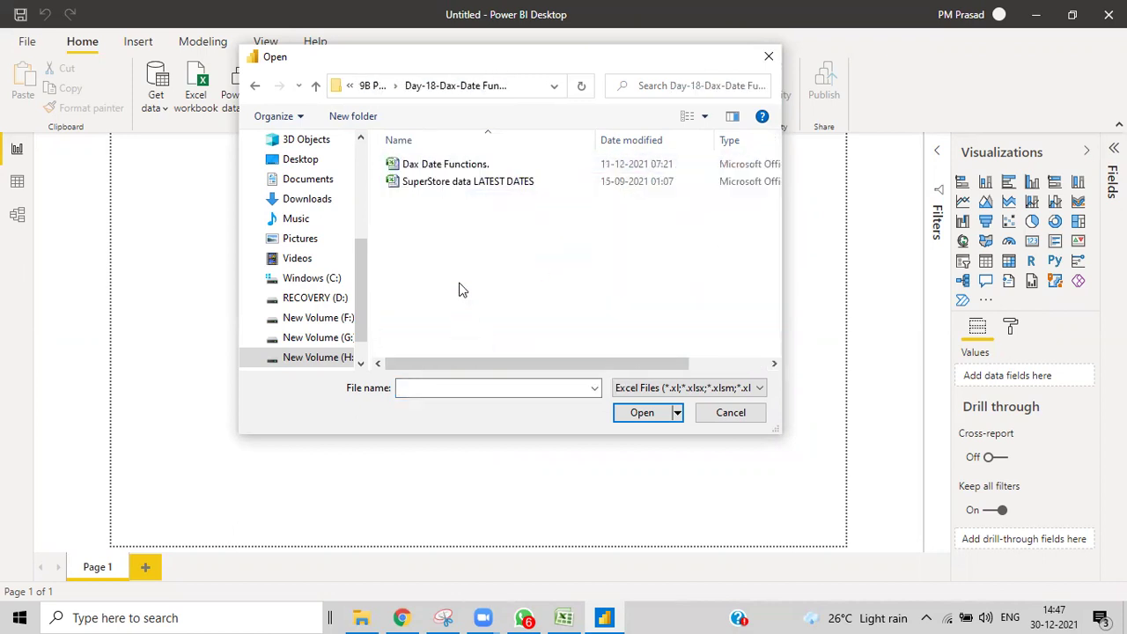
Step: Load the Orders sheet from the SuperStore data LATEST DATES workbook into the model
left_click(442, 193)
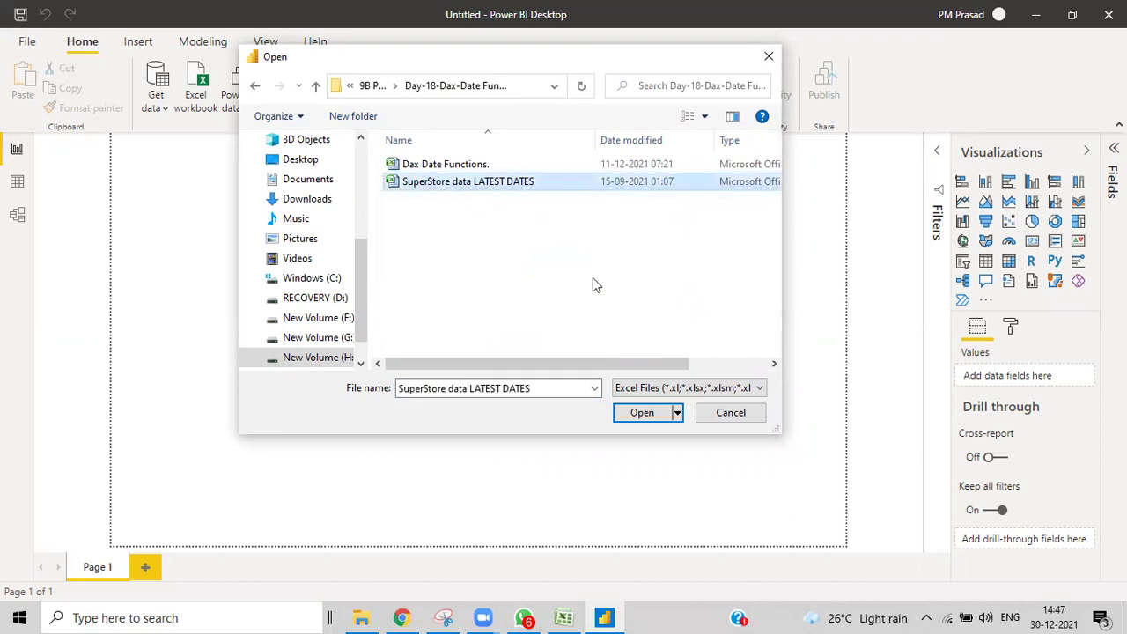
left_click(662, 411)
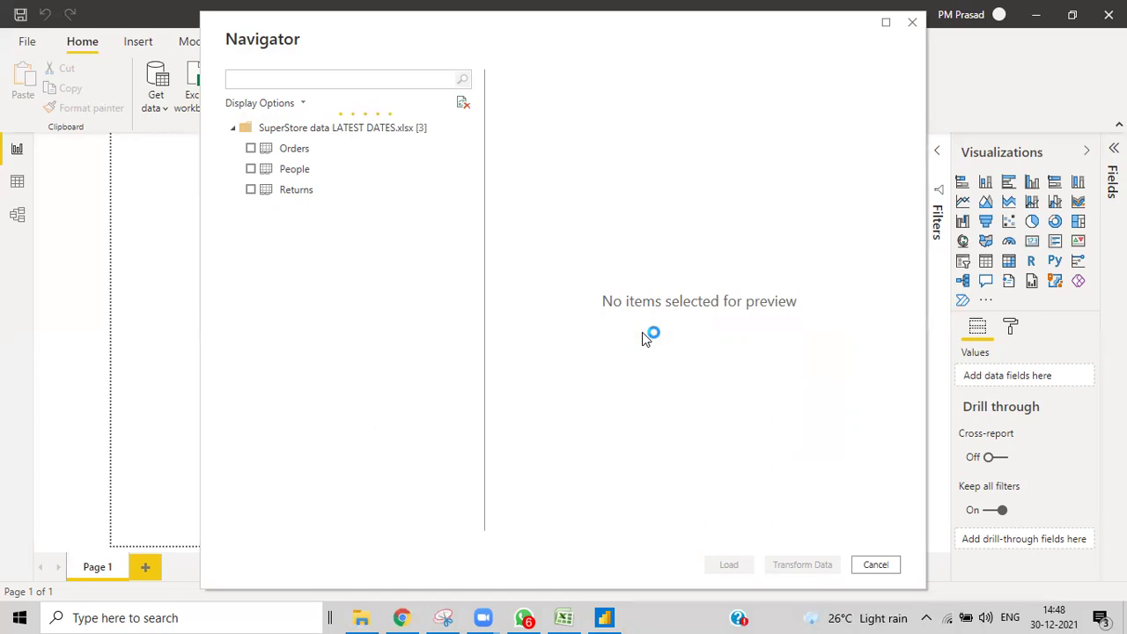
left_click(252, 149)
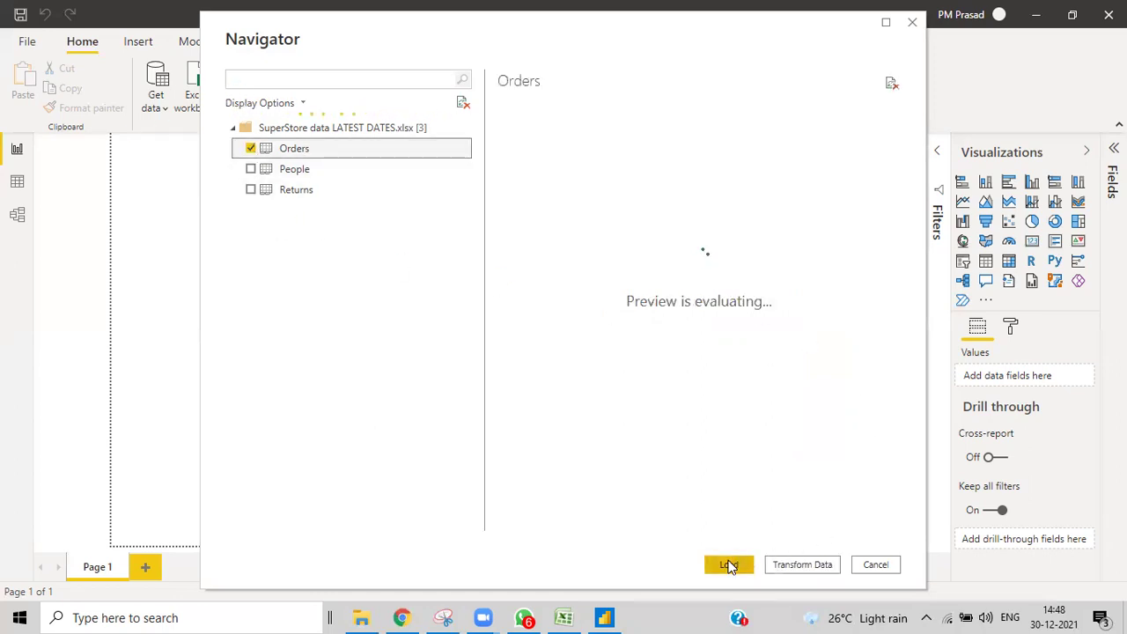
left_click(729, 567)
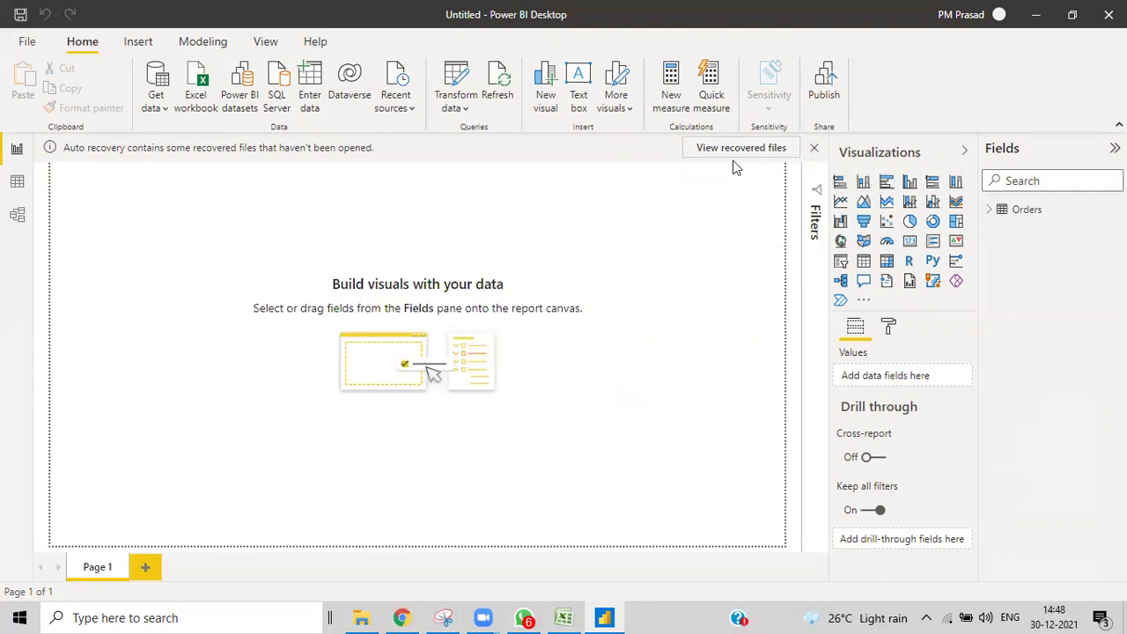
Step: Dismiss the auto-recovery notice by removing the recovered files, and expand the Orders table's field list
left_click(814, 148)
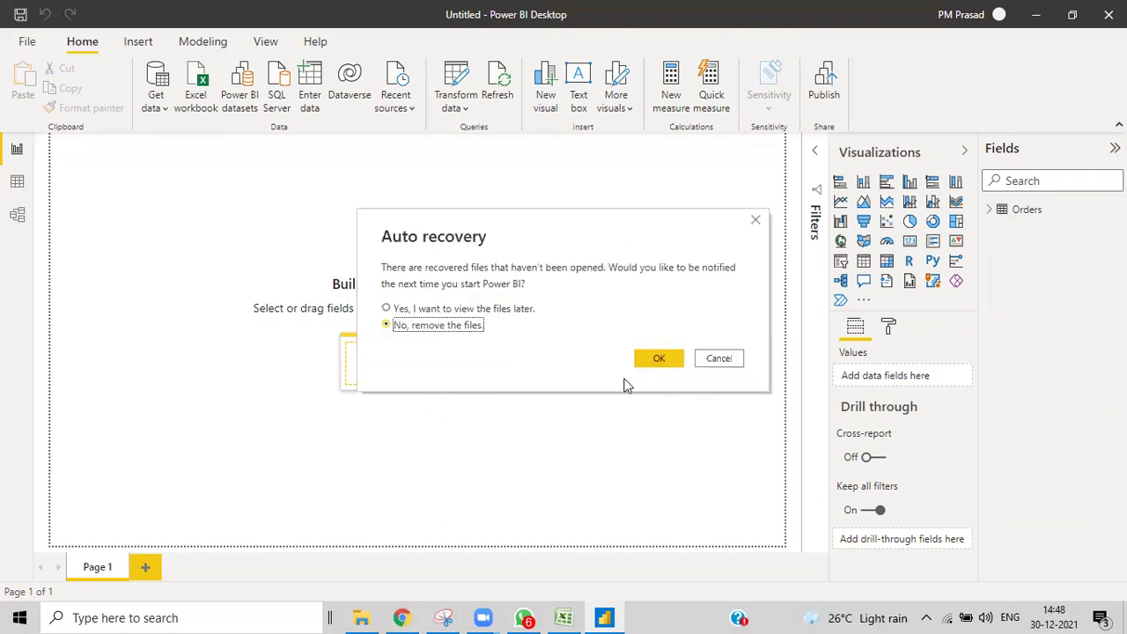
left_click(672, 362)
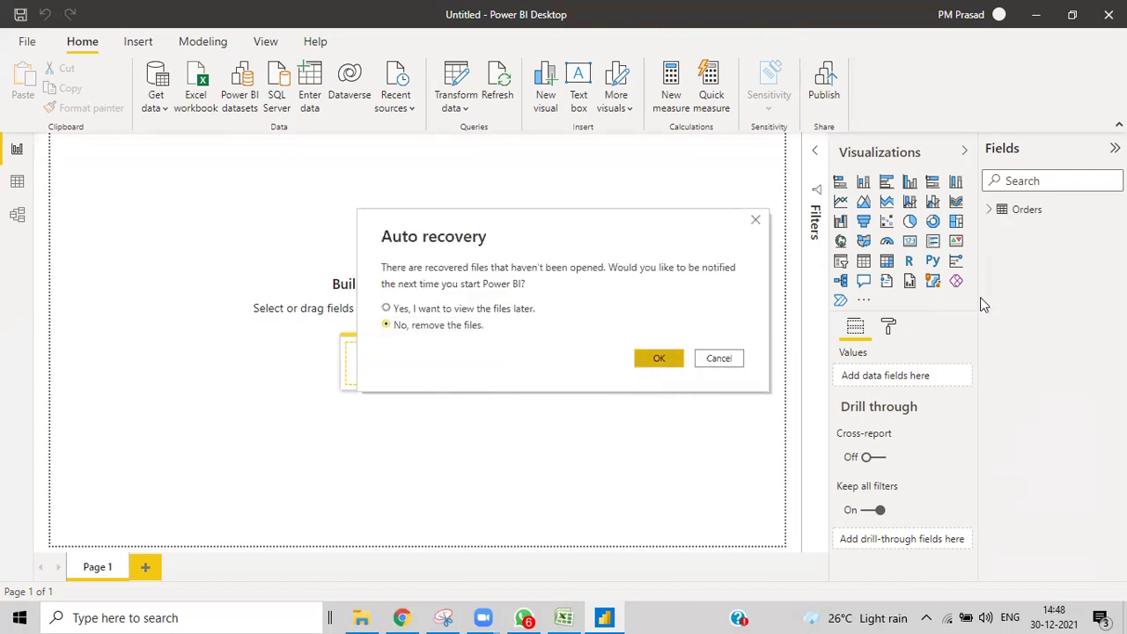
left_click(991, 212)
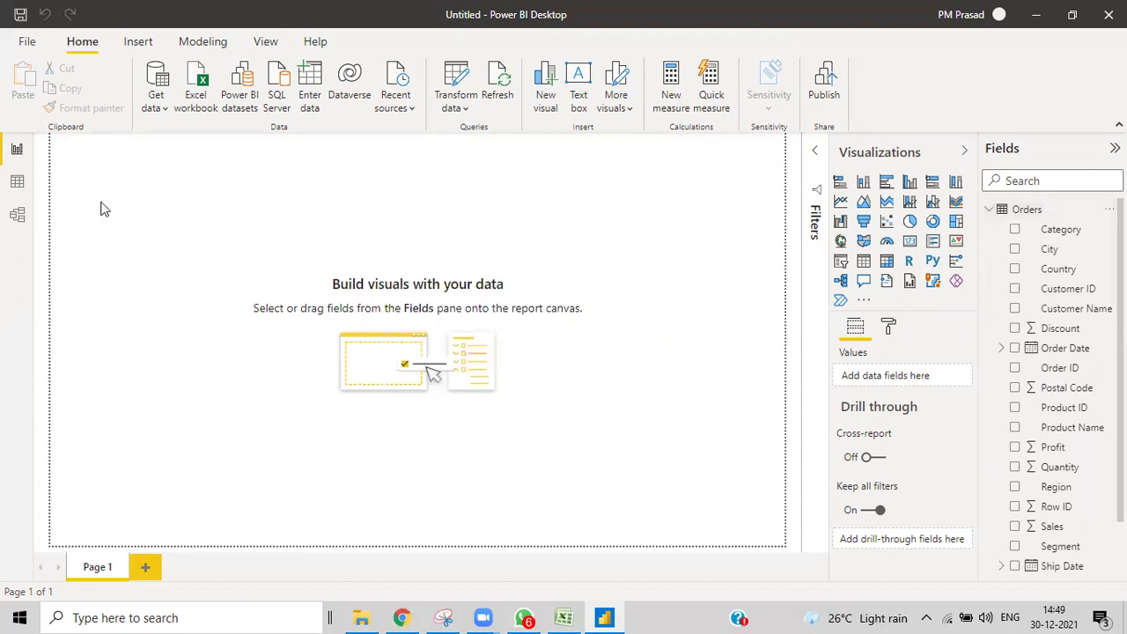
Step: Review the Orders table's data rows and the function list in the Dax Date Functions workbook in Excel, returning to the Power BI report
left_click(17, 182)
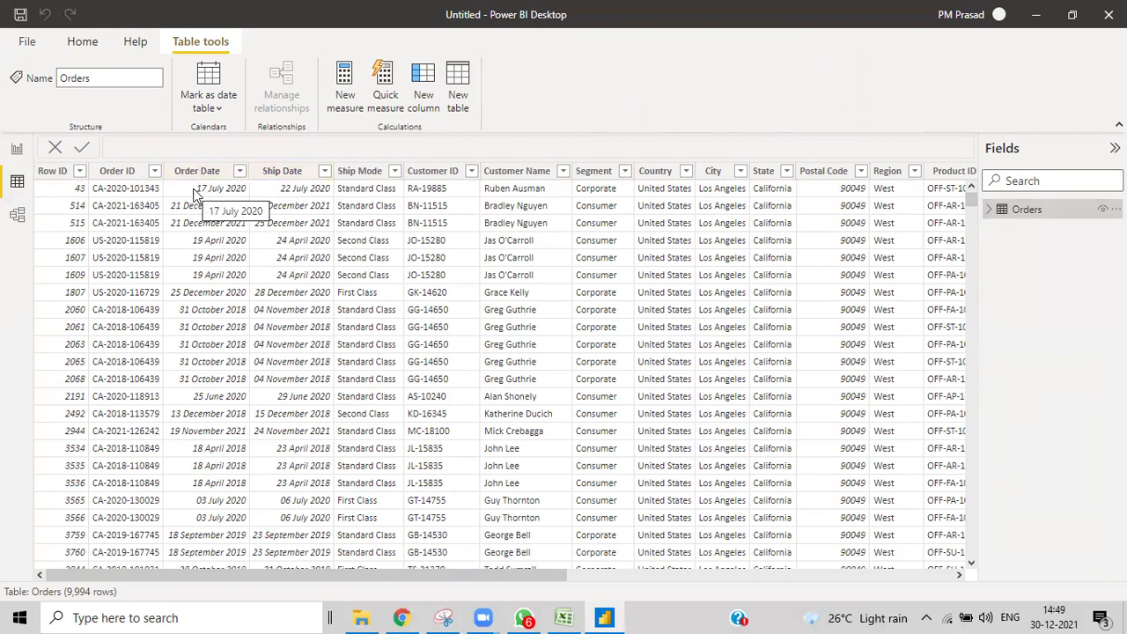
left_click(17, 149)
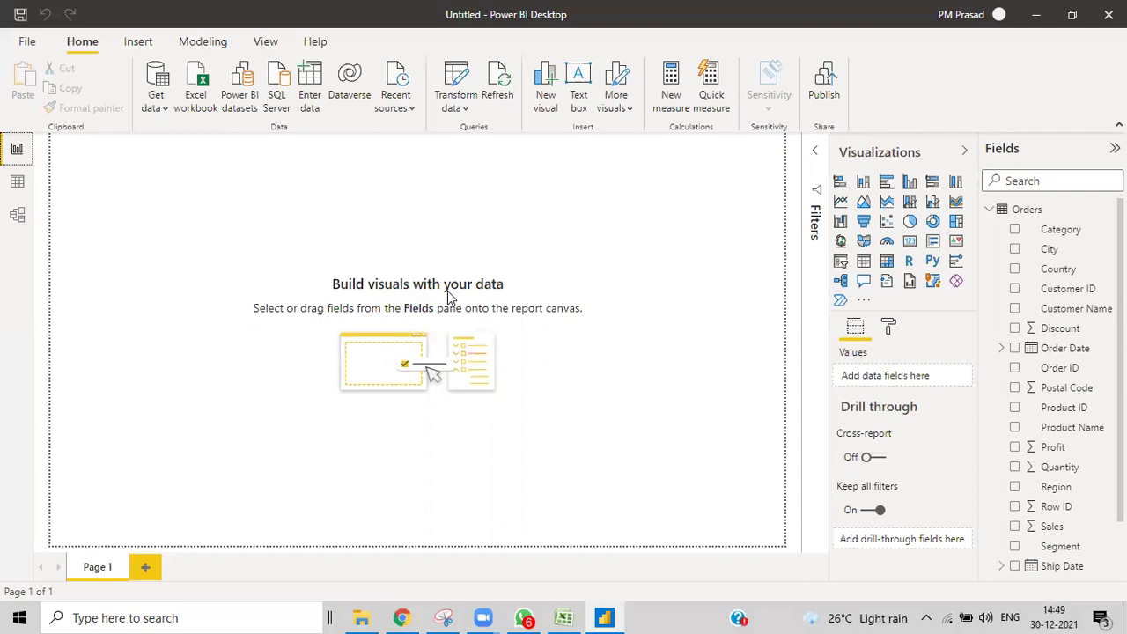
left_click(611, 617)
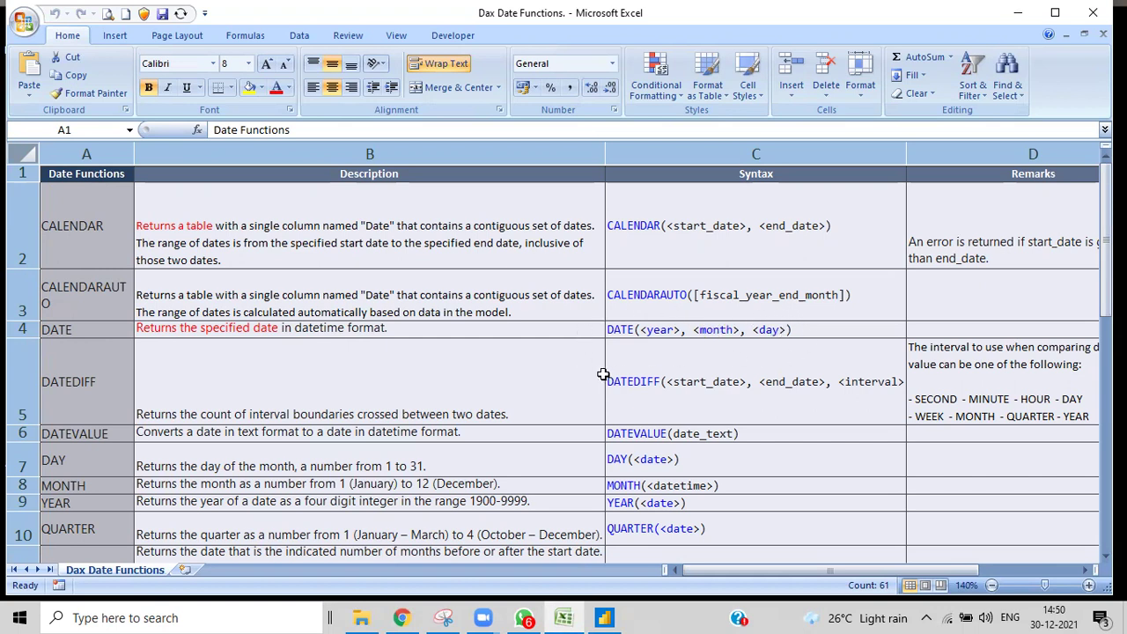
left_click(601, 617)
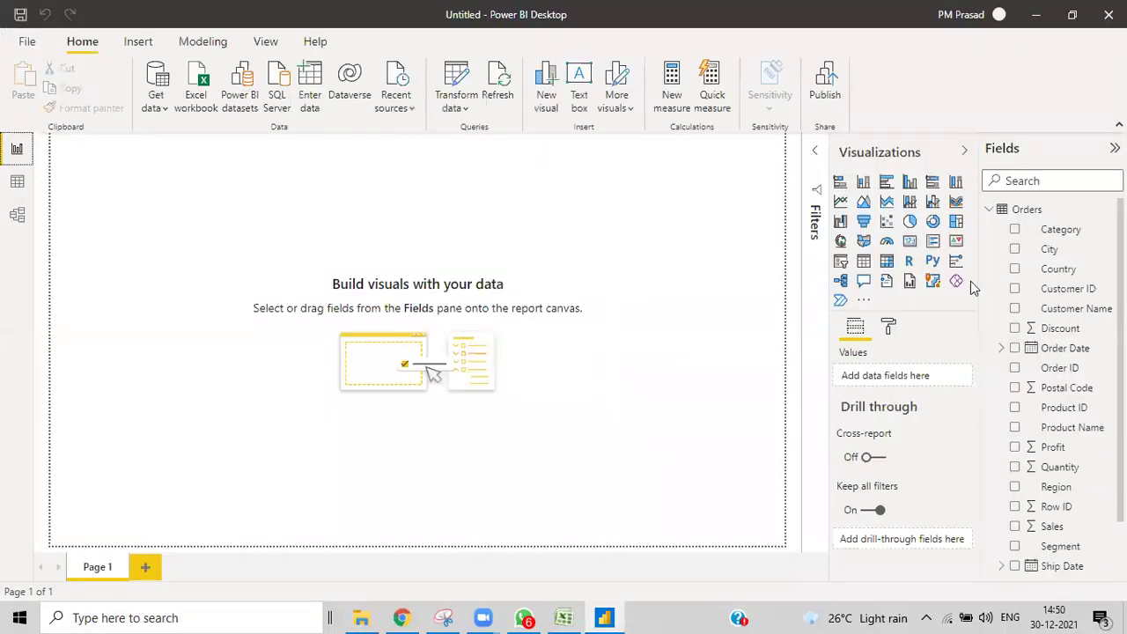
Step: Create a measure in the Orders table with the formula date = DATE(2021,12,30)
right_click(1025, 212)
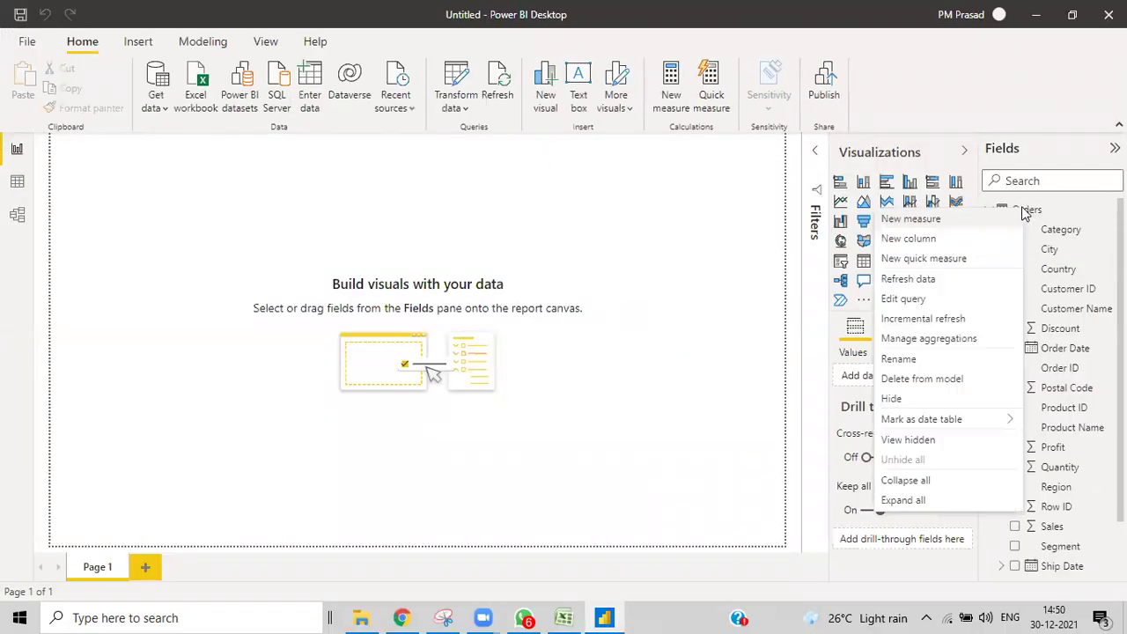
left_click(908, 220)
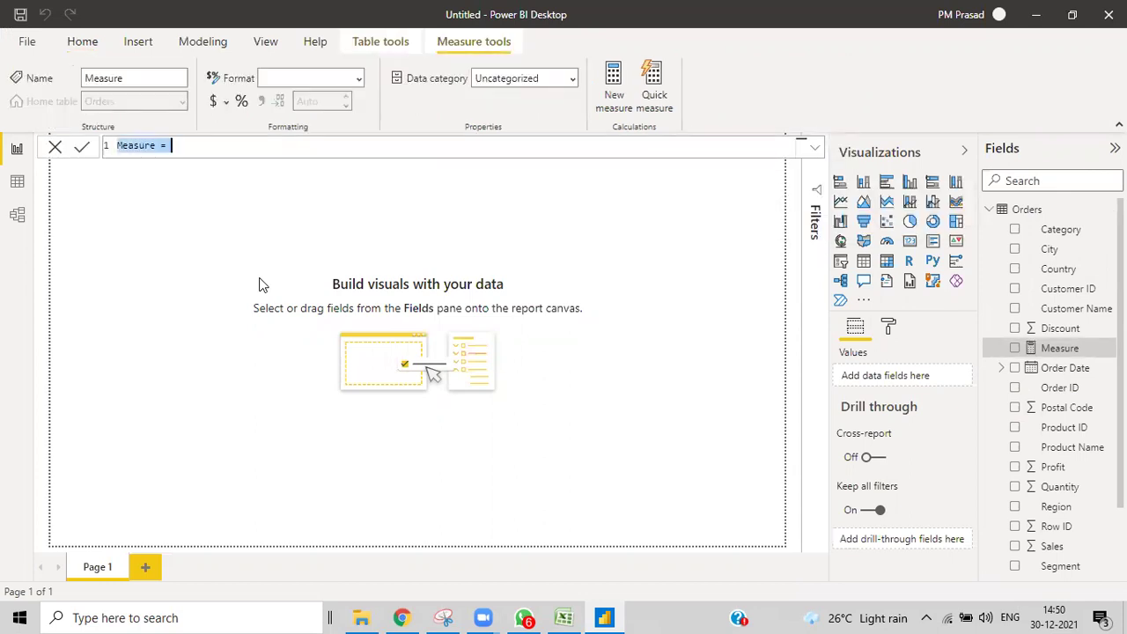
key("BackSpace")
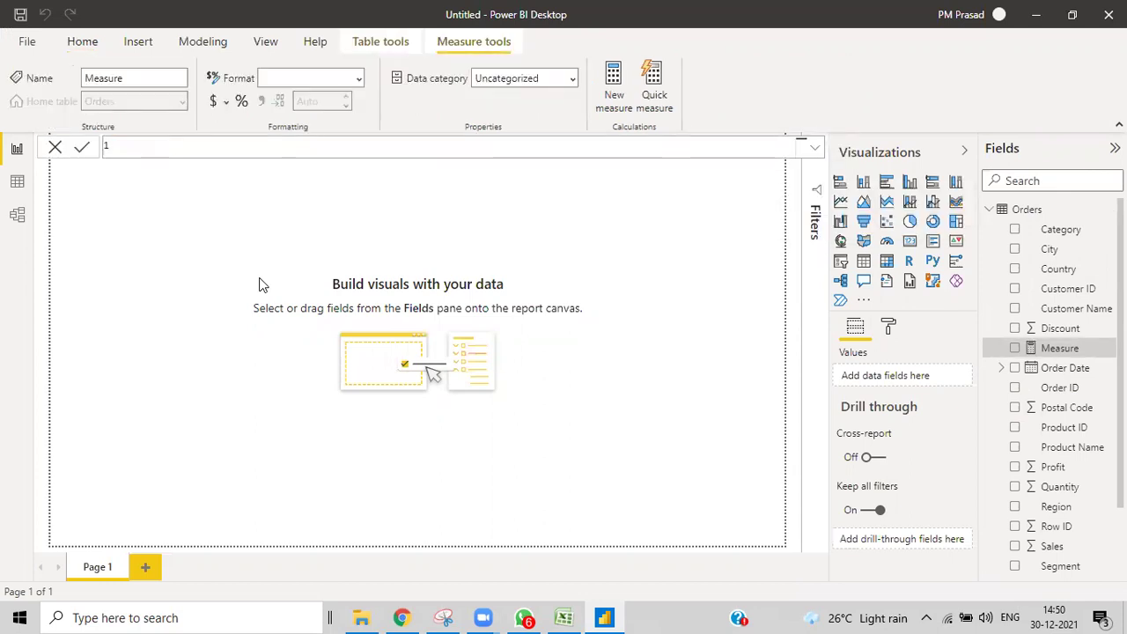
type("data=date(")
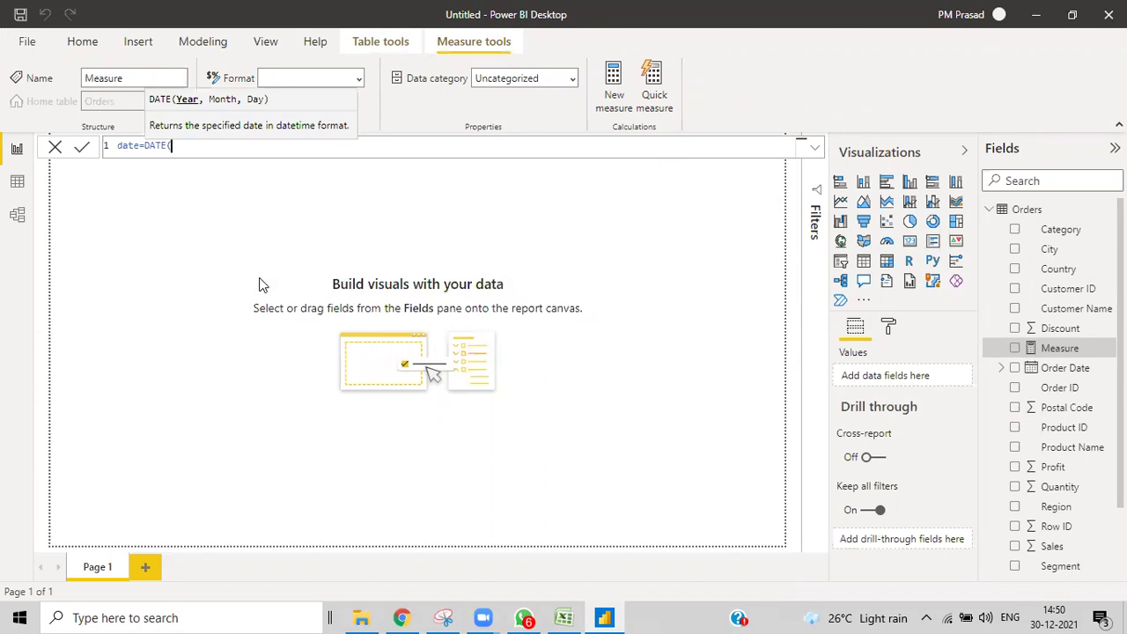
type("202212")
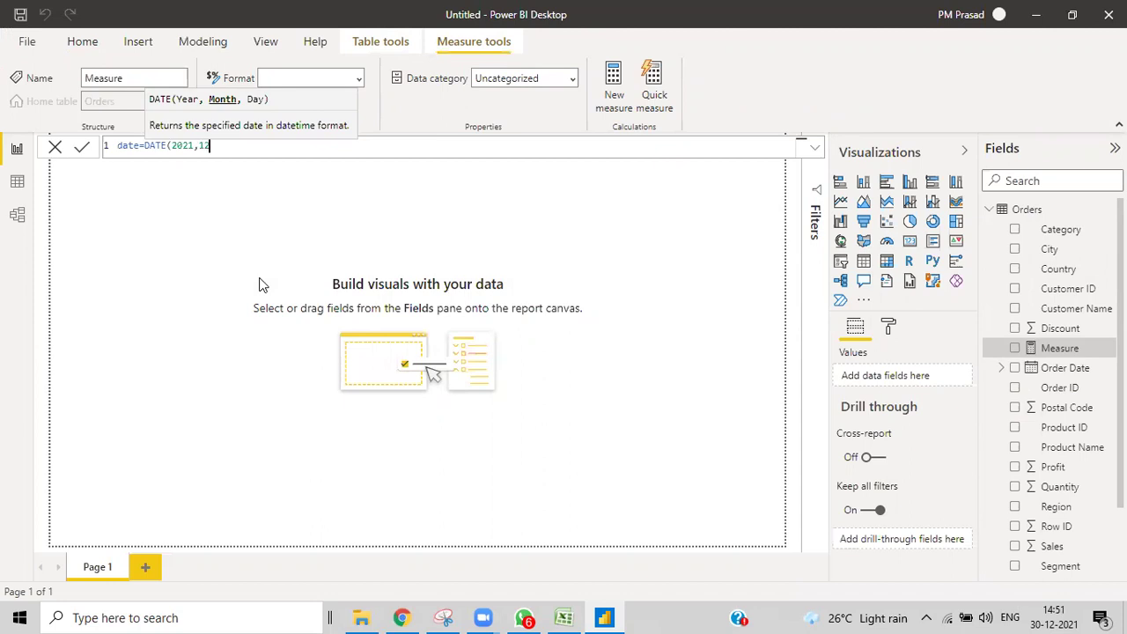
type(",30)")
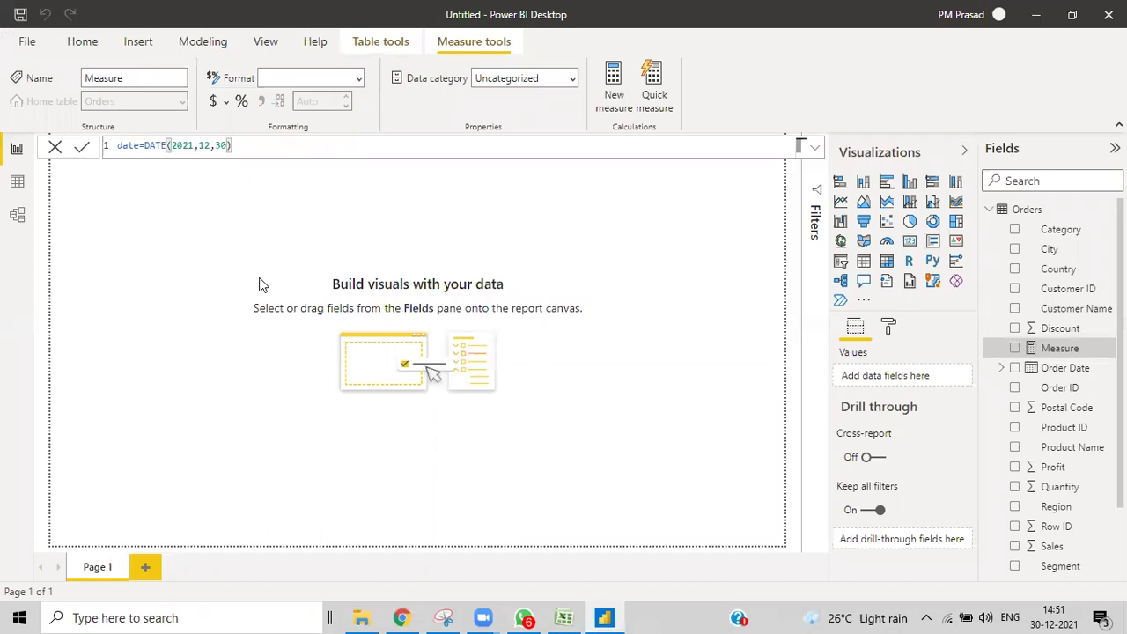
key("Return")
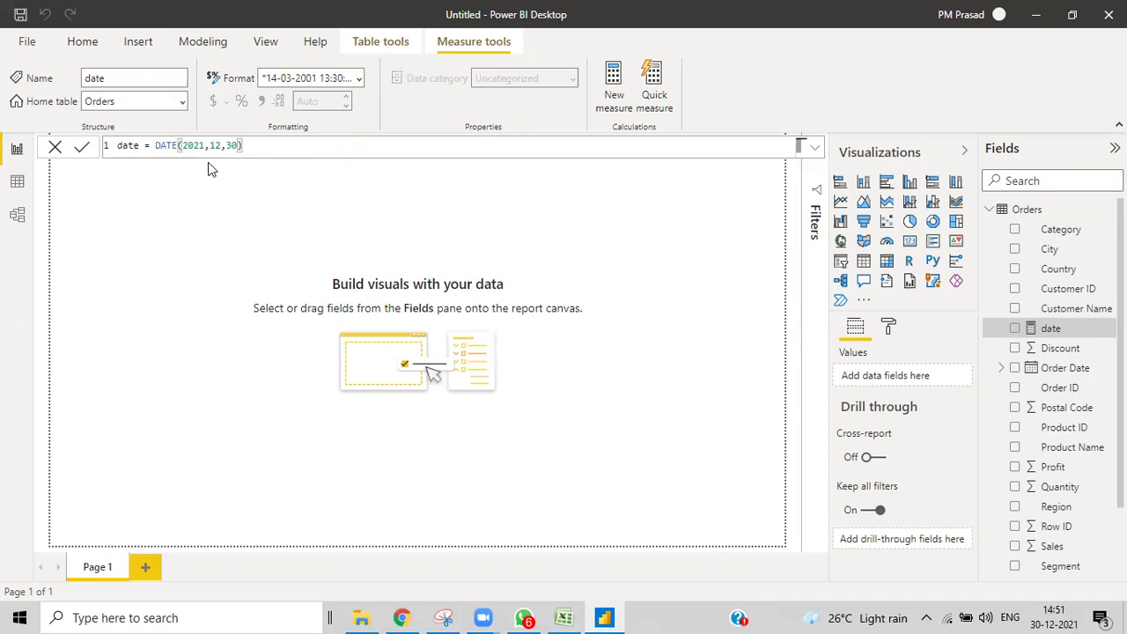
left_click(553, 266)
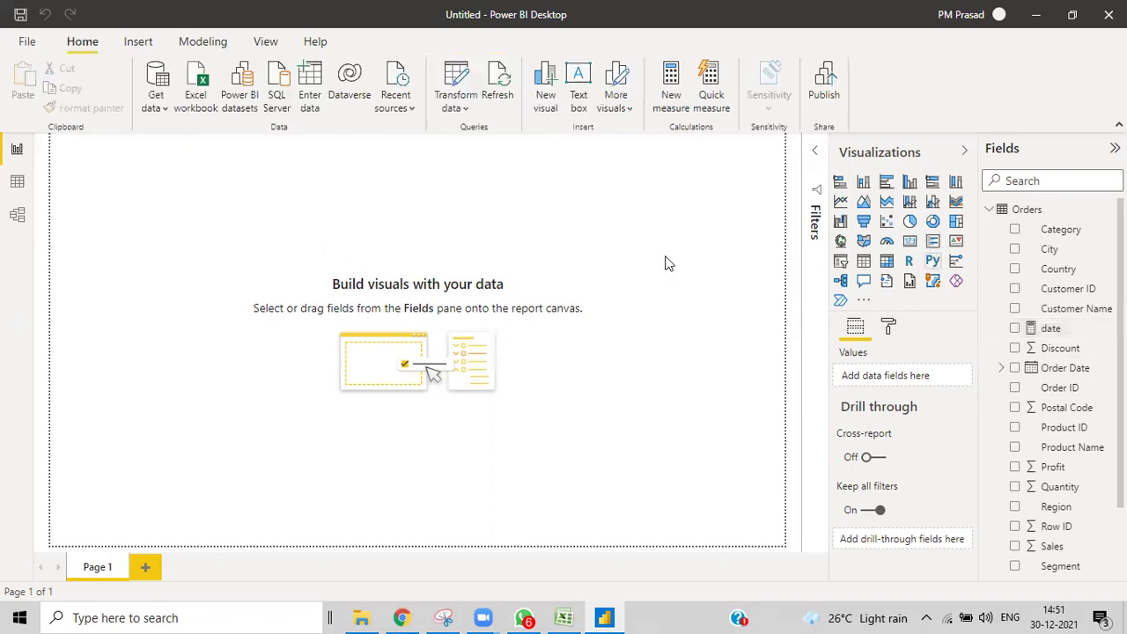
Step: Add a card visual showing the date measure to the report page and widen it to fit the full value
left_click(910, 243)
left_click_drag(135, 232, 460, 258)
left_click_drag(500, 226, 622, 225)
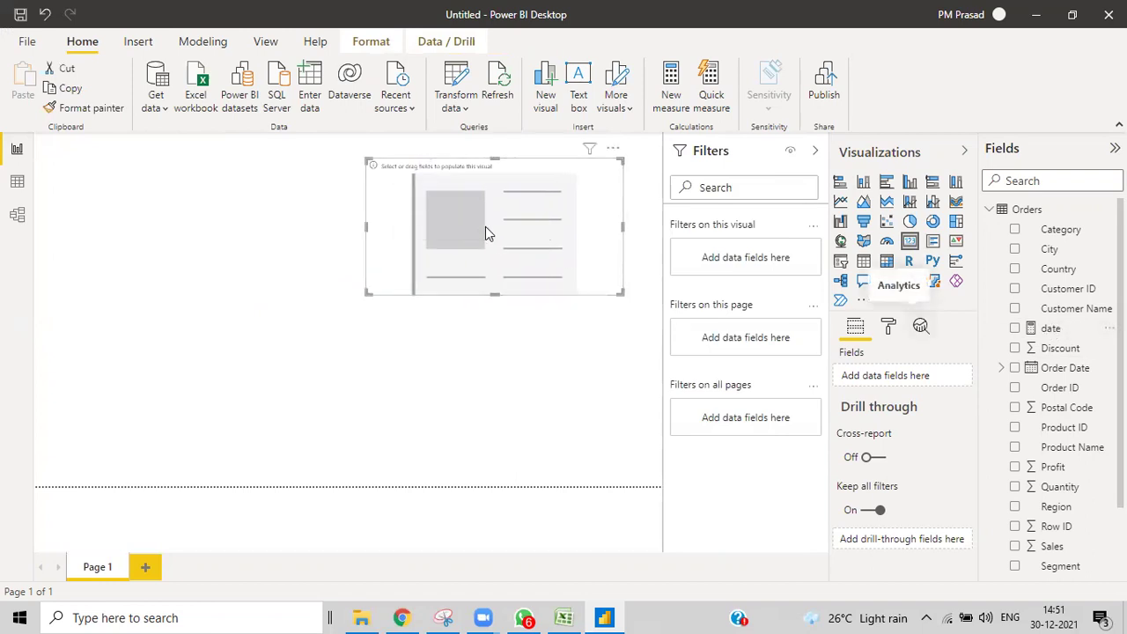
left_click_drag(485, 233, 486, 232)
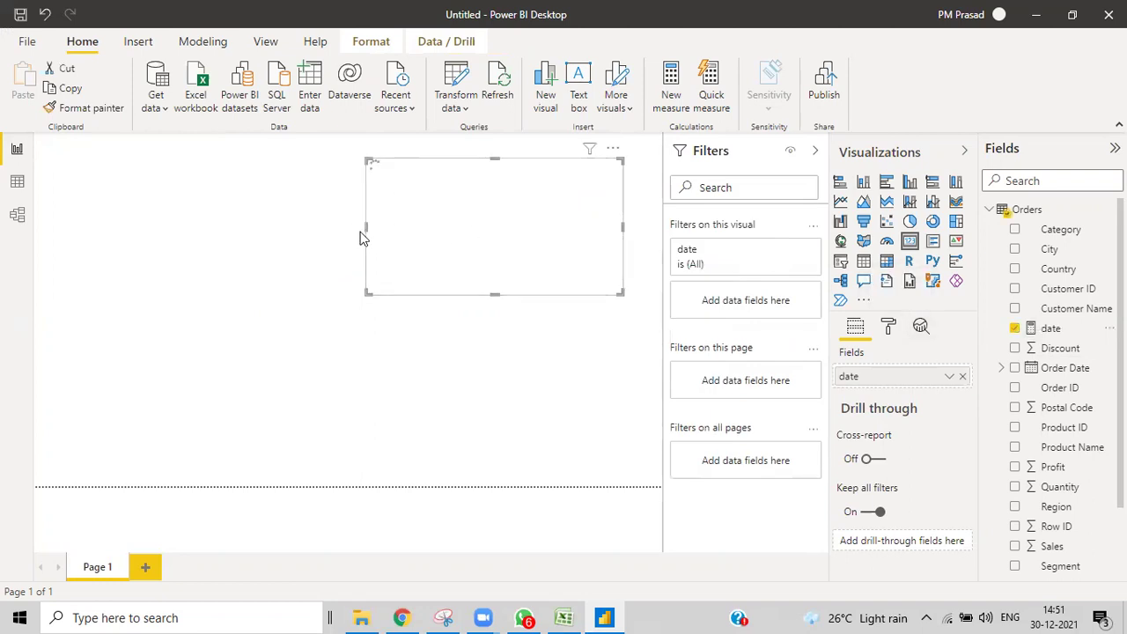
left_click_drag(367, 226, 259, 234)
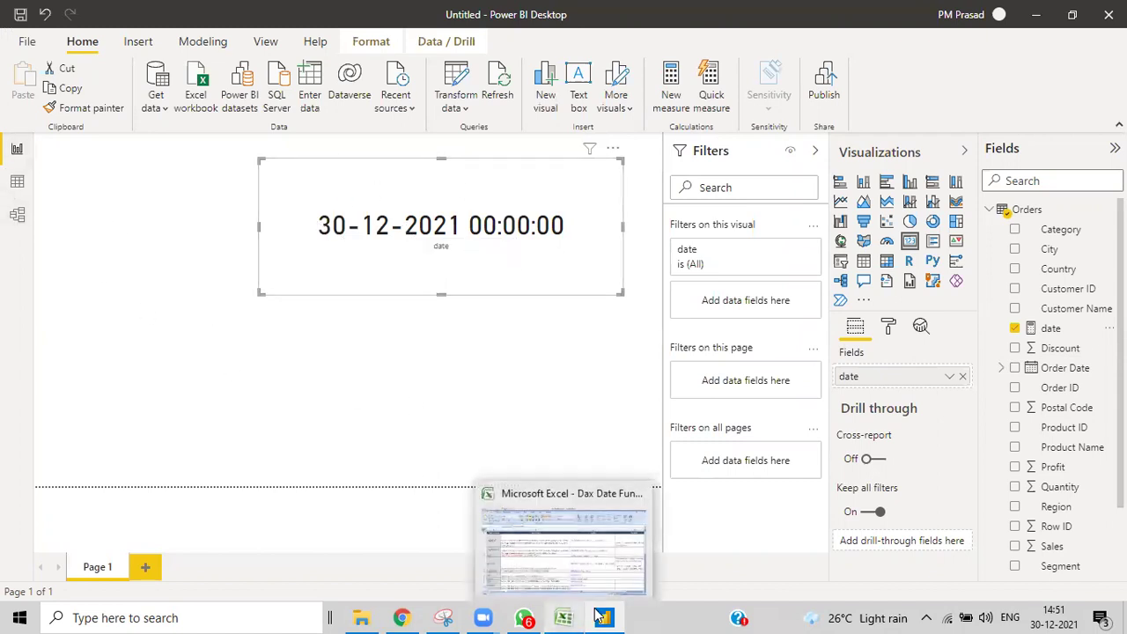
Step: Read the CALENDAR function's description and syntax in the Dax Date Functions workbook in Excel, returning to the Power BI report
left_click(565, 617)
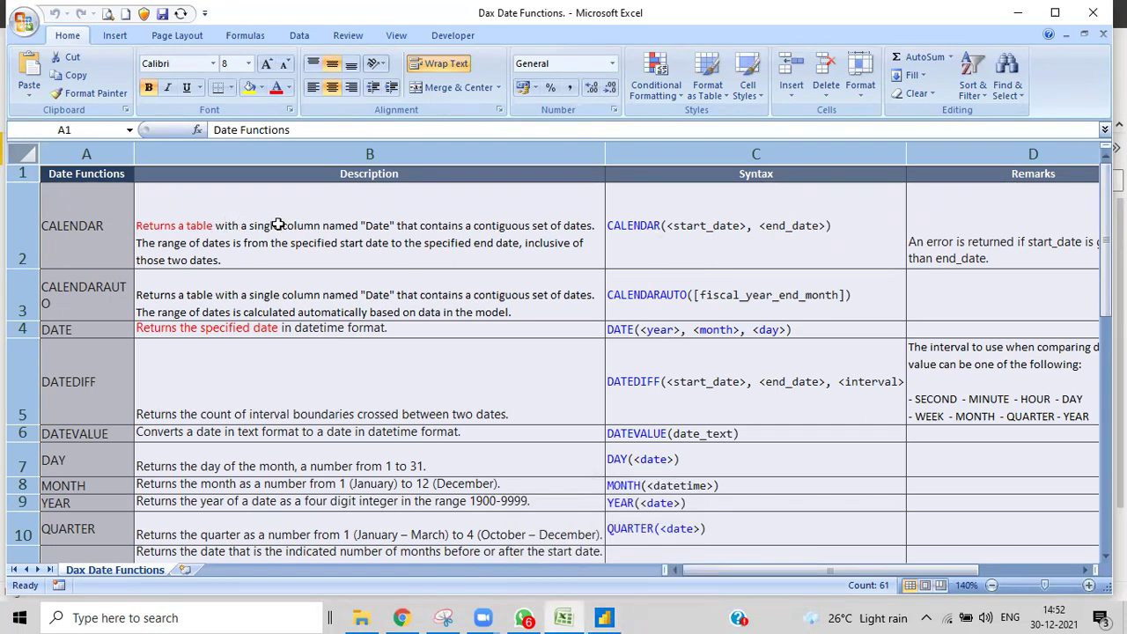
left_click(604, 617)
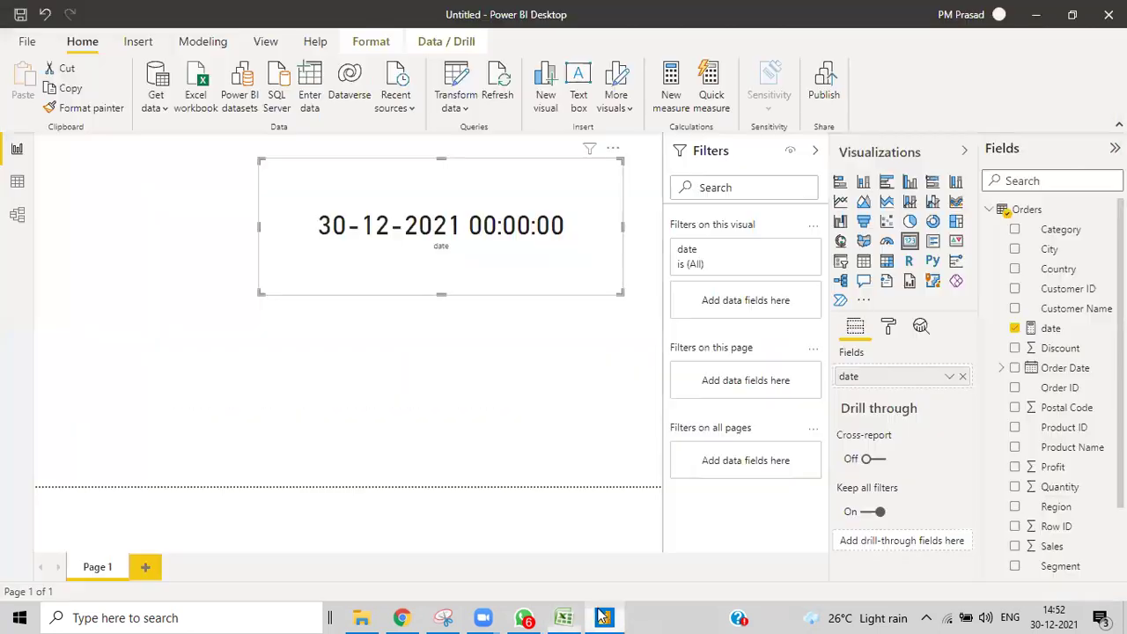
Step: Start a new calculated table named calendar whose formula uses the CALENDAR function
left_click(202, 42)
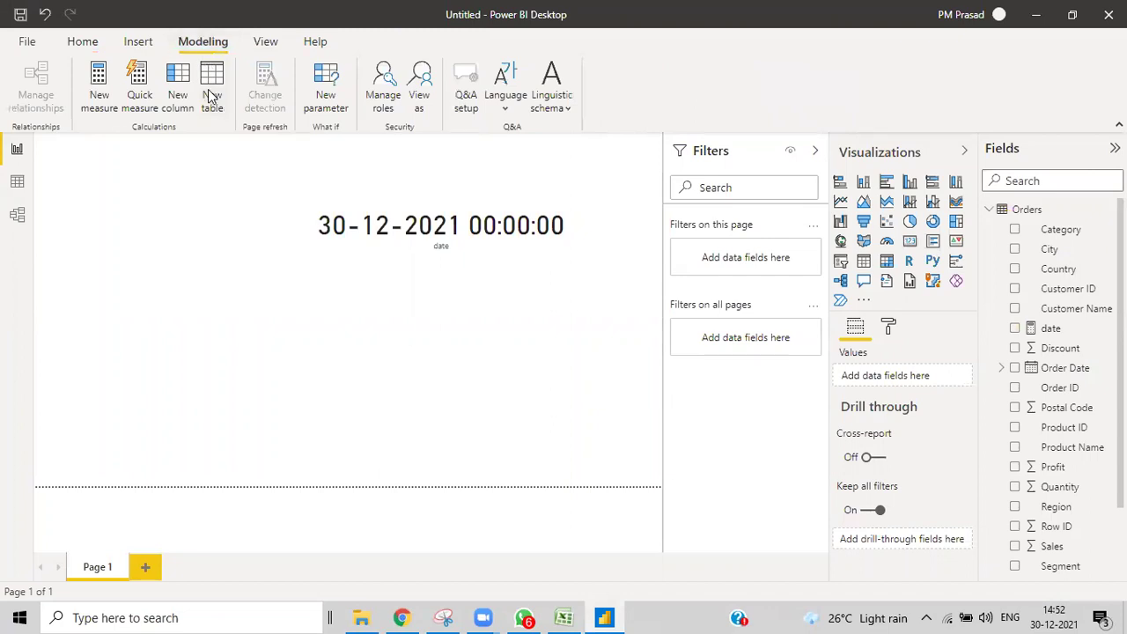
left_click(211, 97)
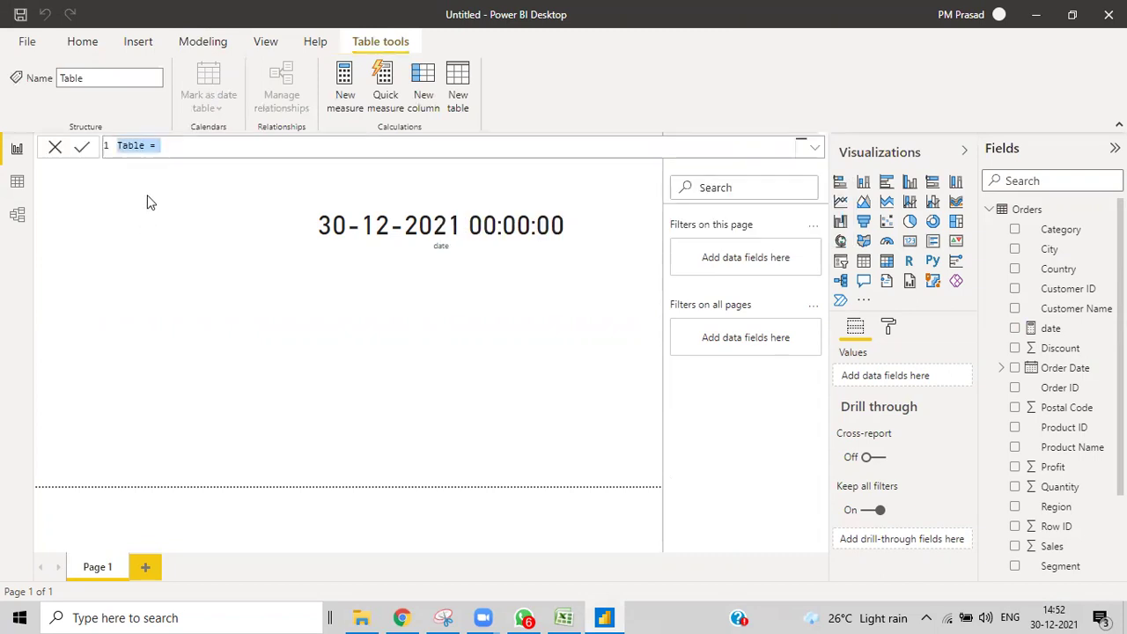
key("BackSpace")
type("calender=")
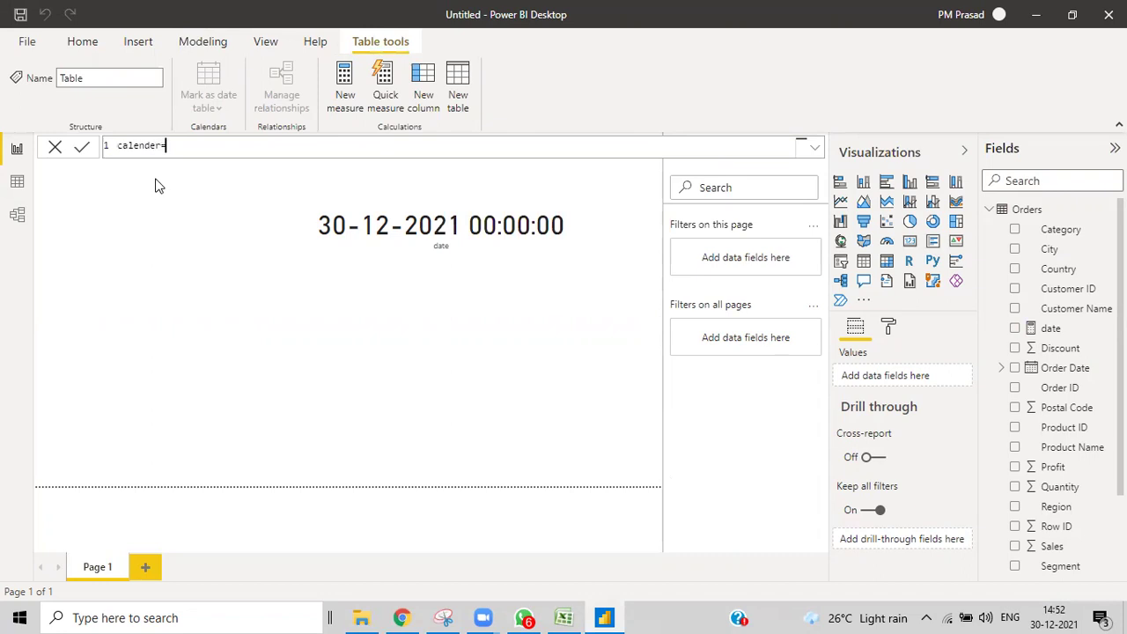
type("cal")
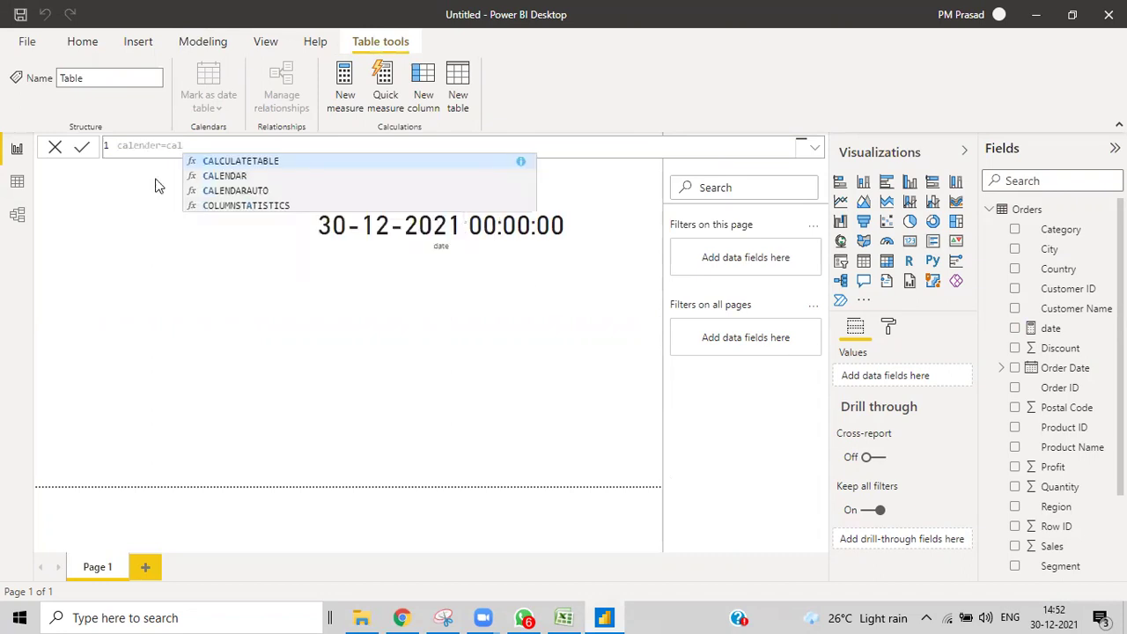
key("BackSpace")
key("BackSpace")
key("BackSpace")
key("BackSpace")
key("BackSpace")
key("BackSpace")
type("ar=cal")
left_click(222, 180)
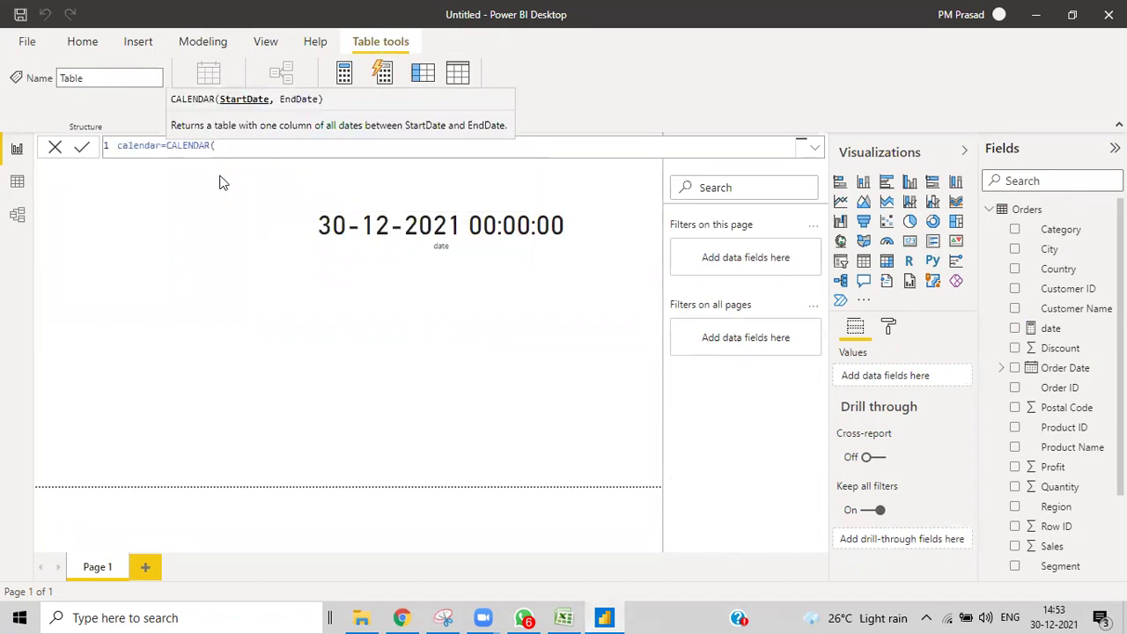
Step: Enter DATE(2020,01,01) as the start date of the calendar table's CALENDAR function
type("date")
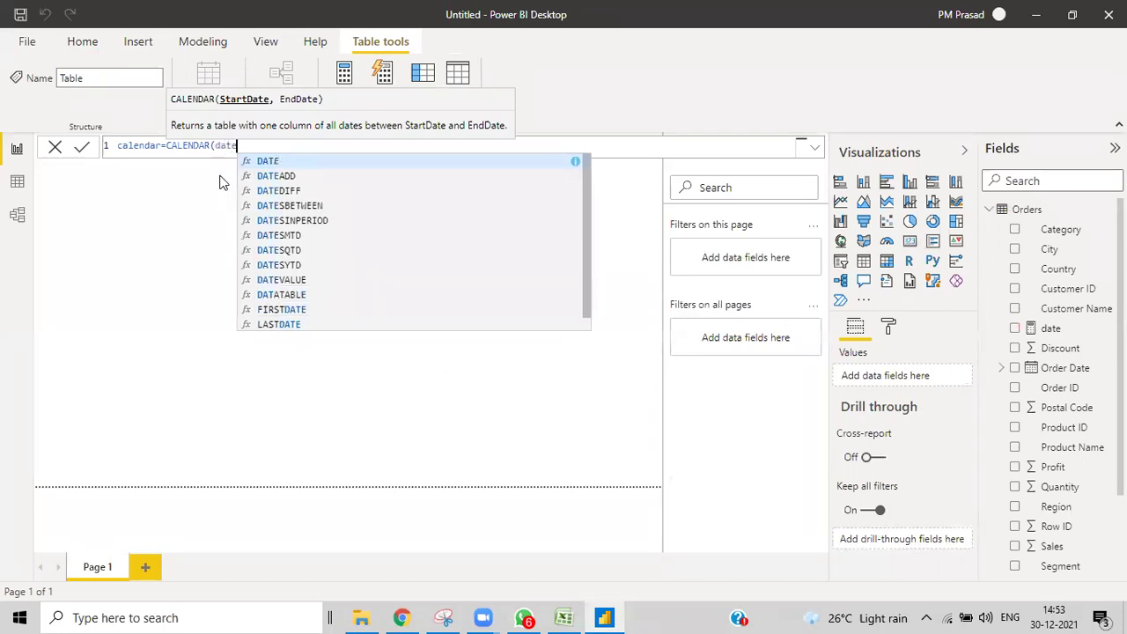
key("Tab")
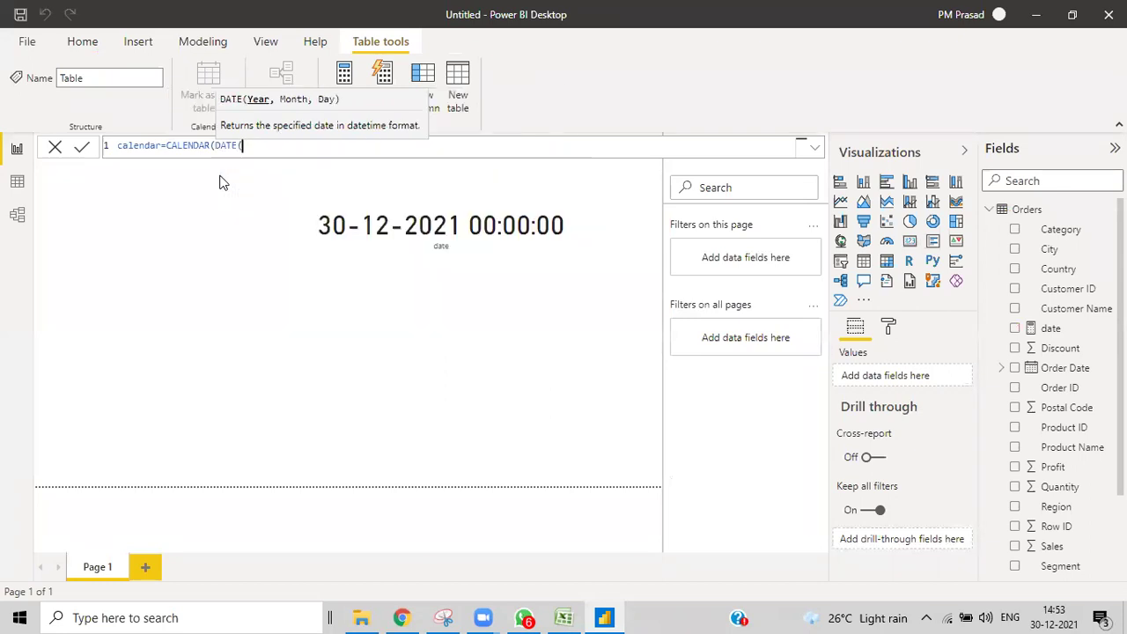
type("2021")
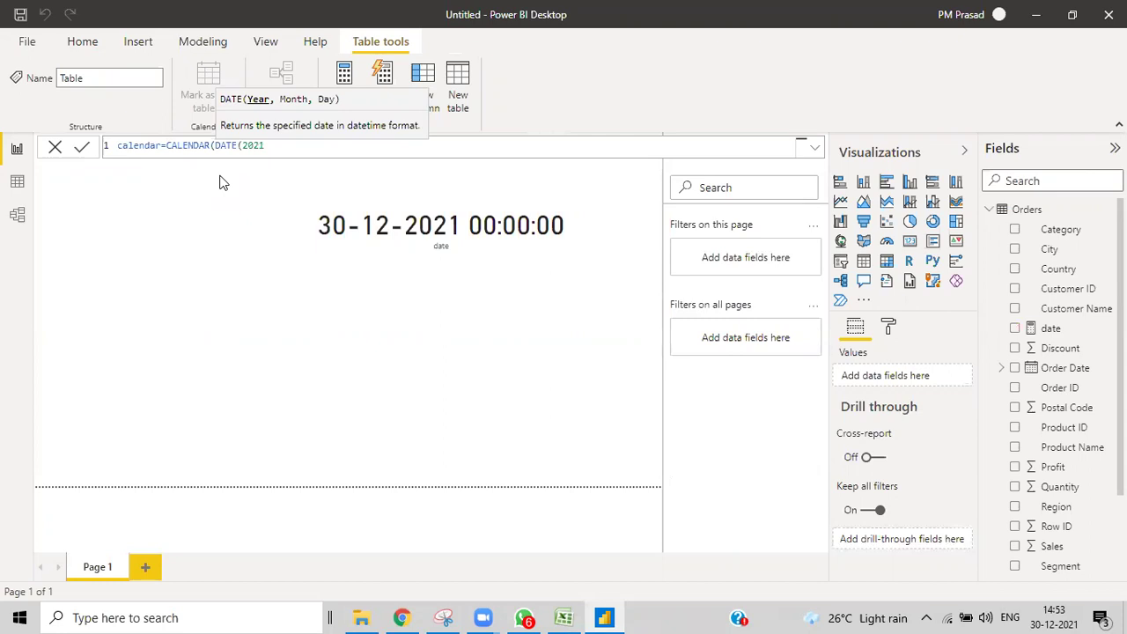
key("BackSpace")
type("0,01,01)")
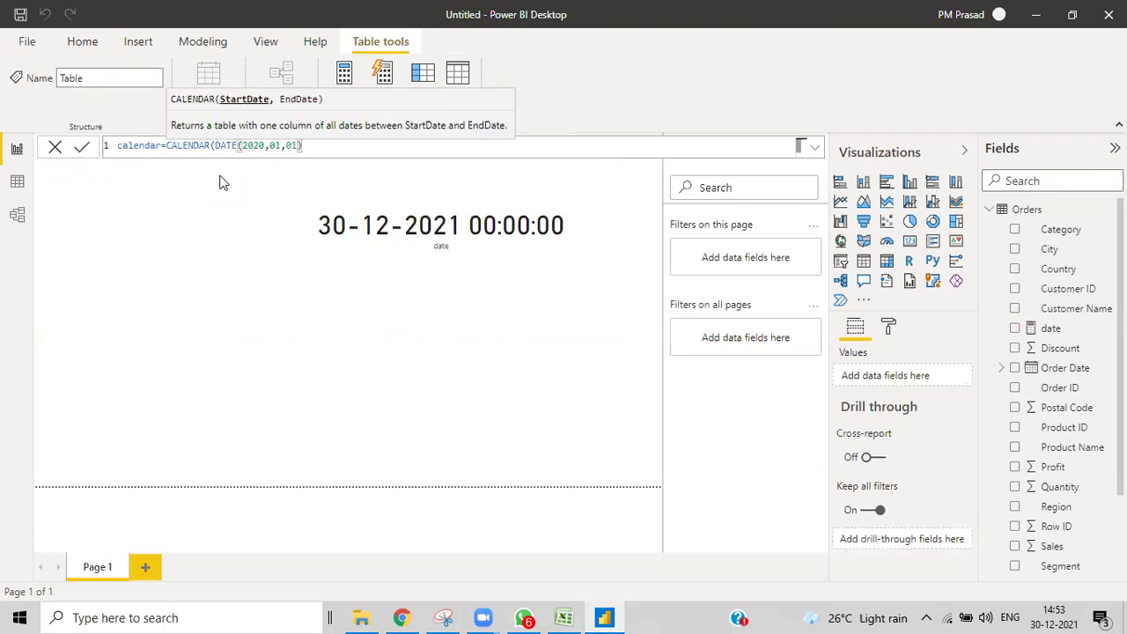
type(",")
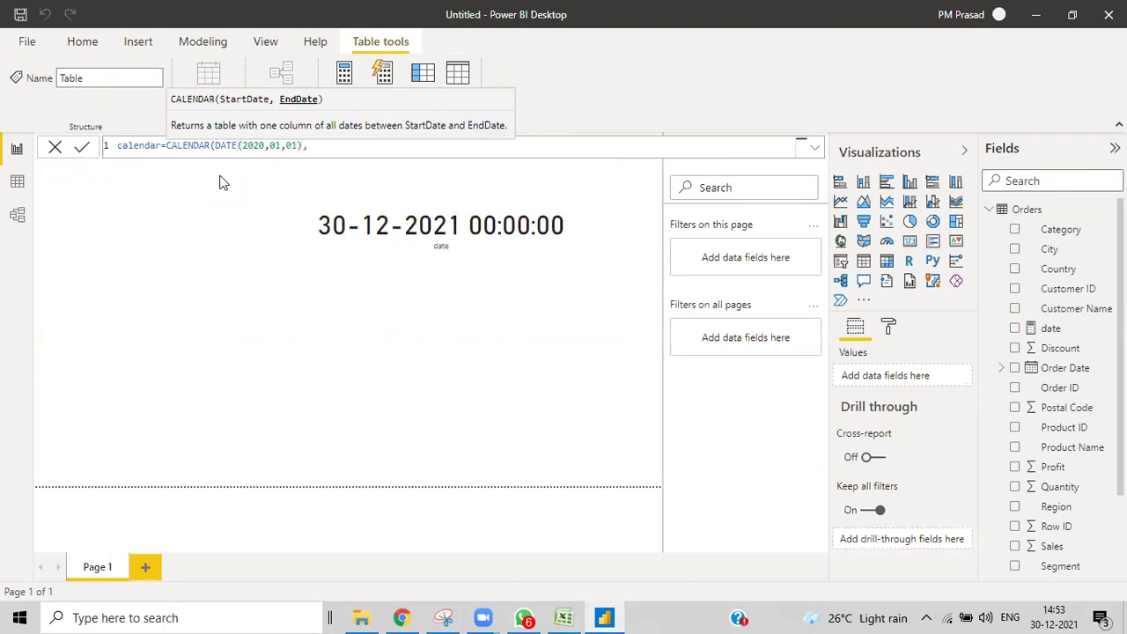
Step: Enter DATE(2021,12,31) as the CALENDAR function's end date and commit the calendar table's formula
type("date")
key("Tab")
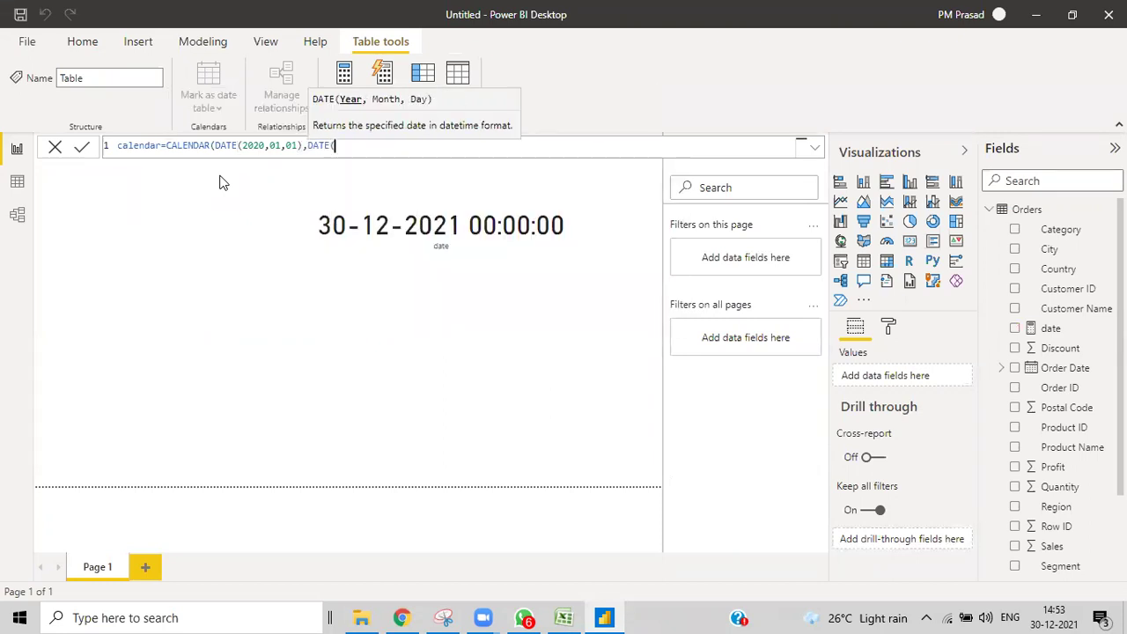
type("2021,12,31)")
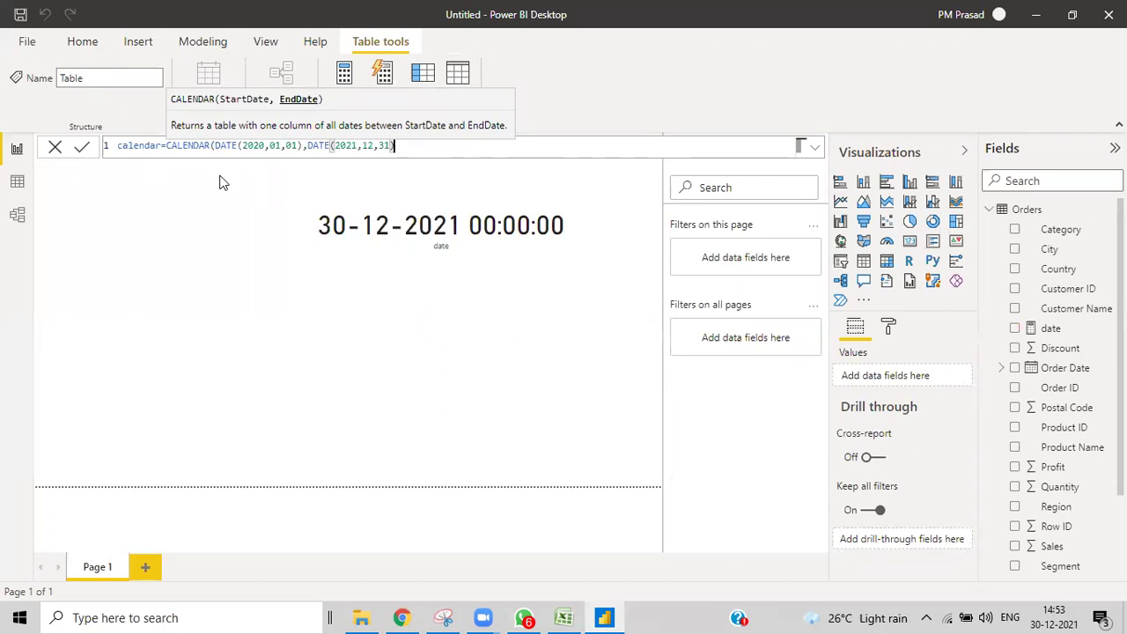
type(")")
key("Return")
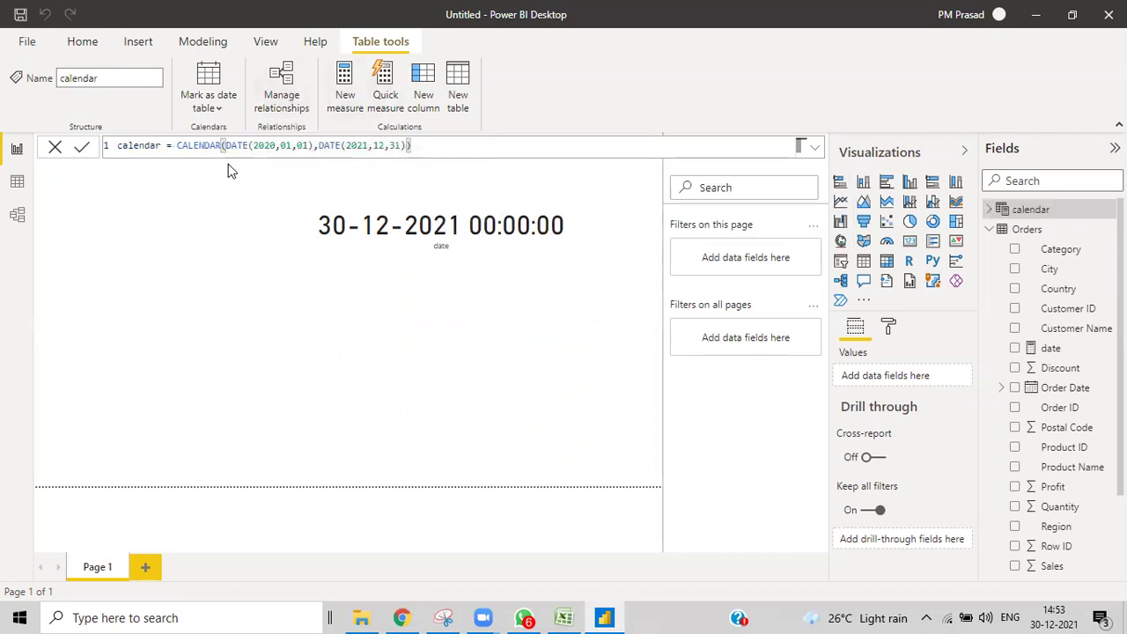
Step: Examine the calendar table's rows in Data view, checking the last and first dates of the Date column
left_click(16, 183)
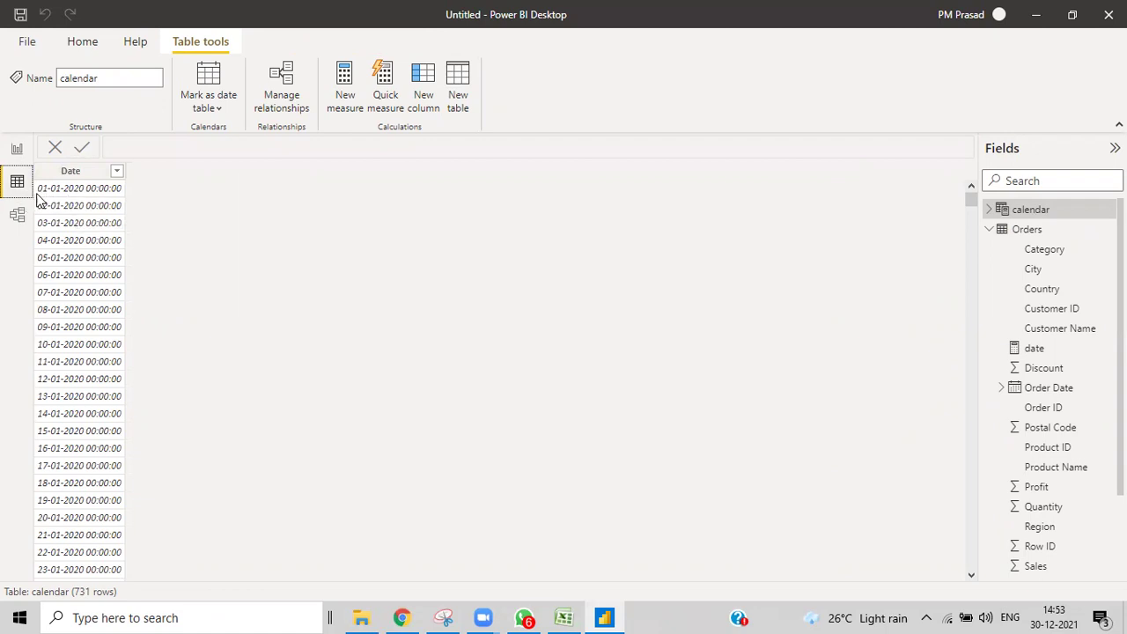
left_click_drag(971, 199, 970, 581)
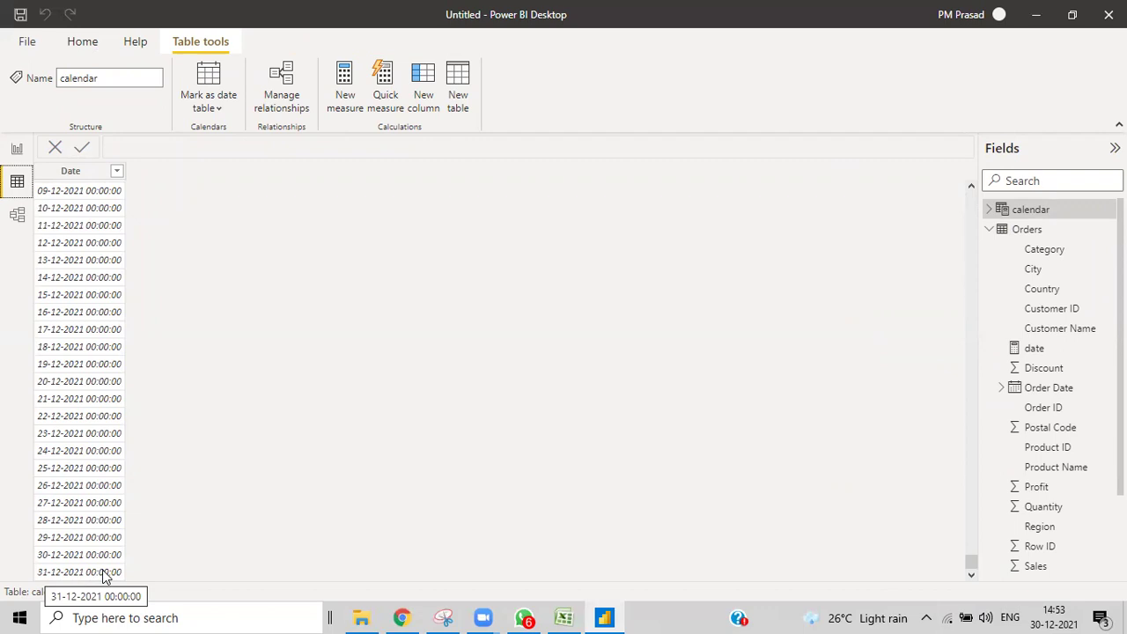
left_click(85, 177)
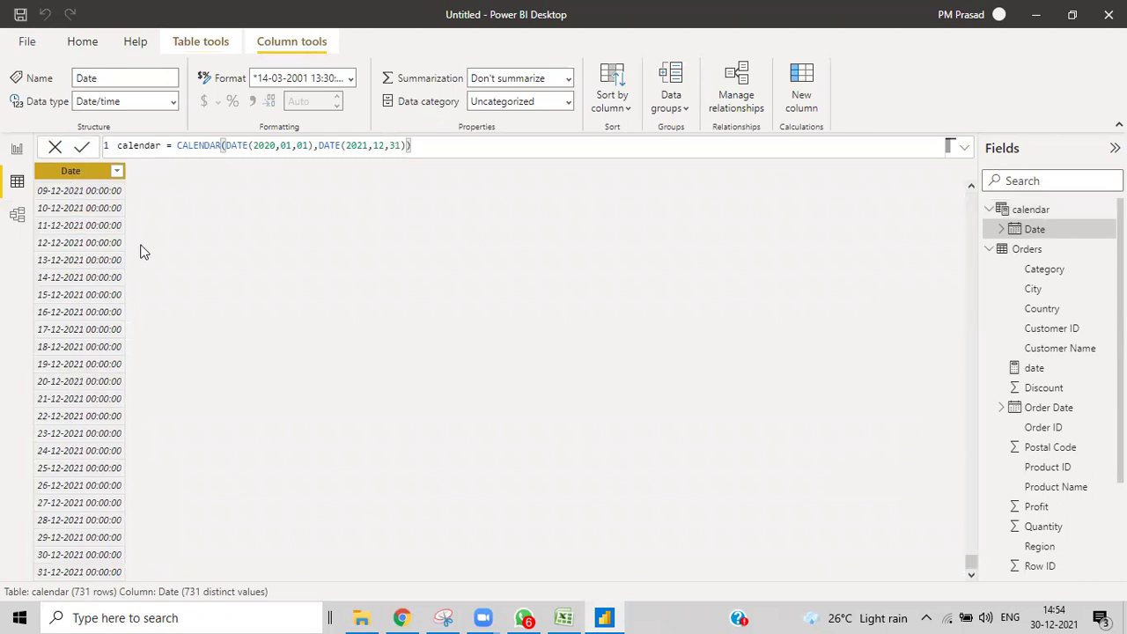
scroll(81, 228, "up", 5)
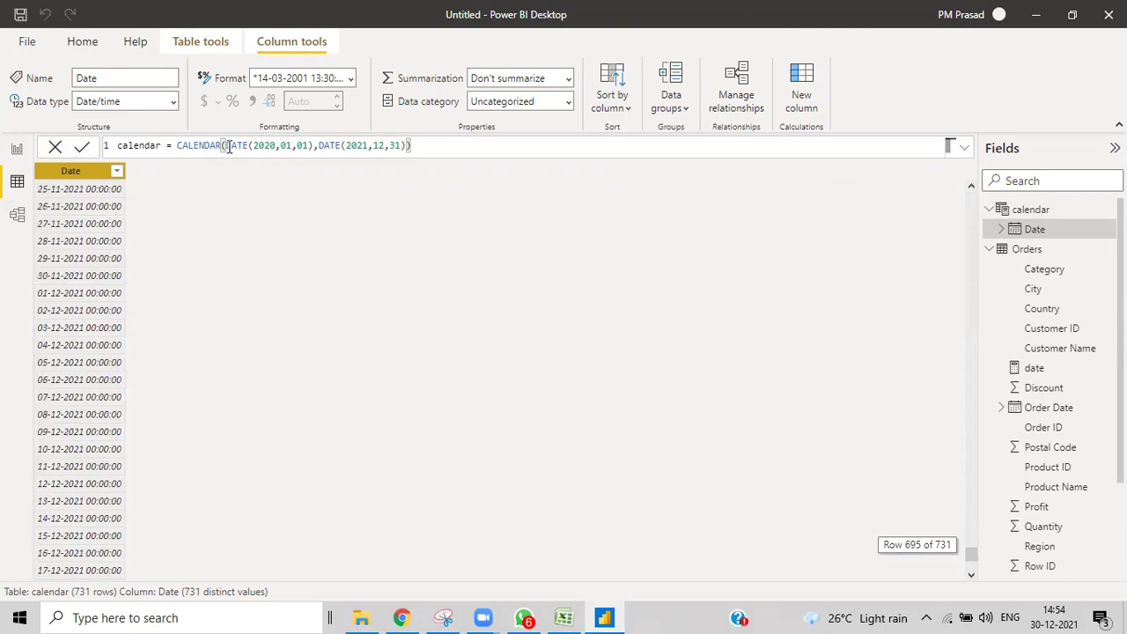
left_click_drag(972, 553, 645, 273)
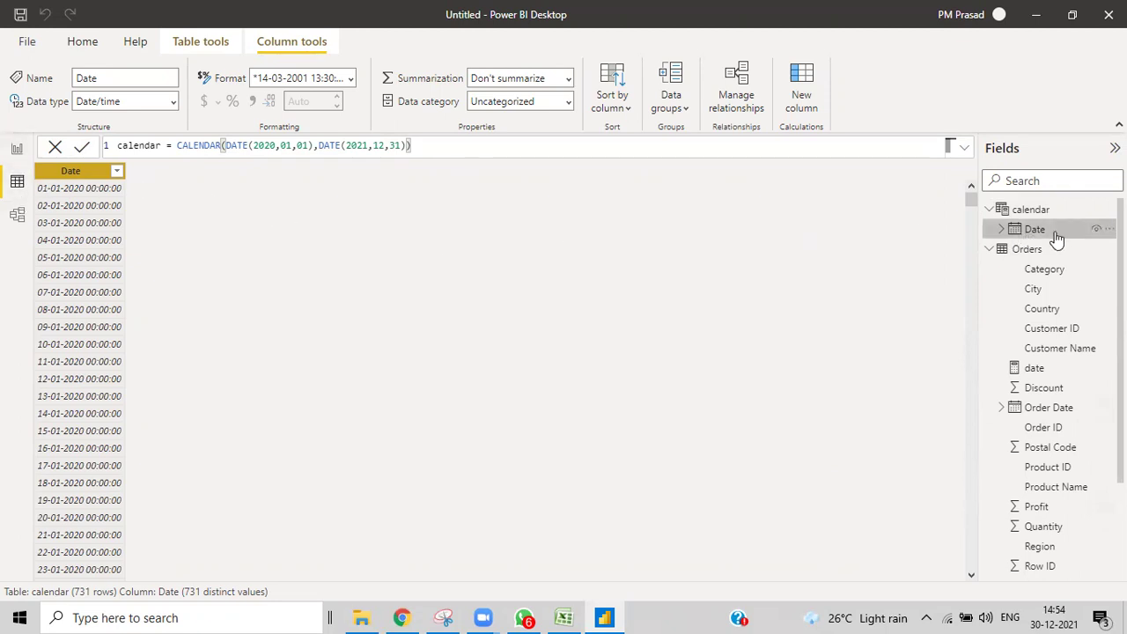
left_click(1036, 209)
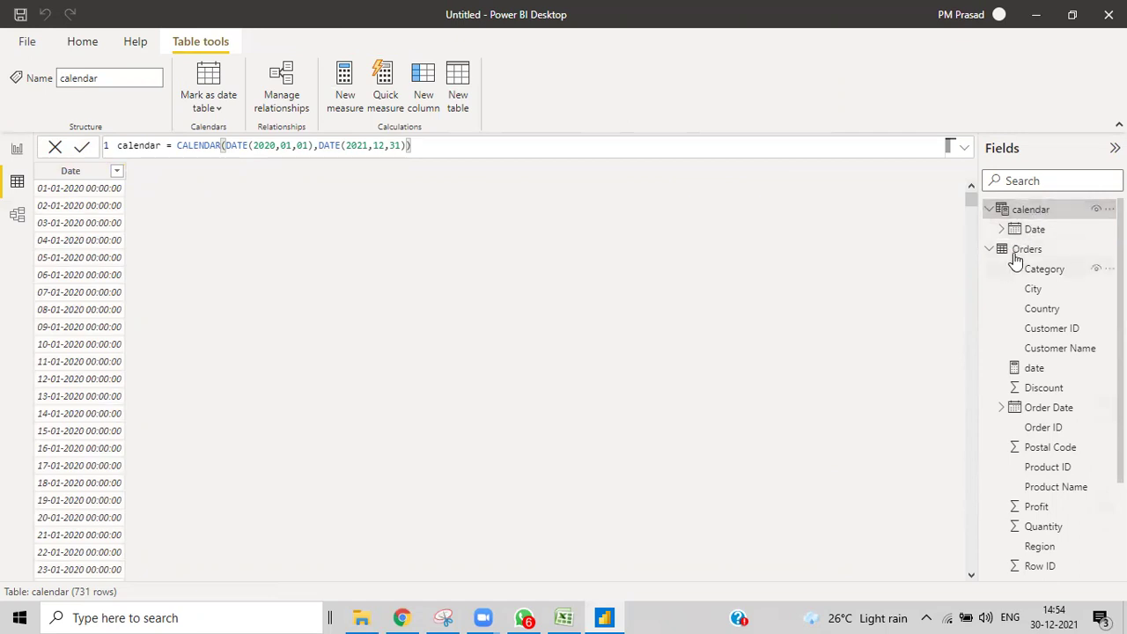
Step: Start a new calculated column named cal in the Orders table, using the CALENDAR function
left_click(1022, 249)
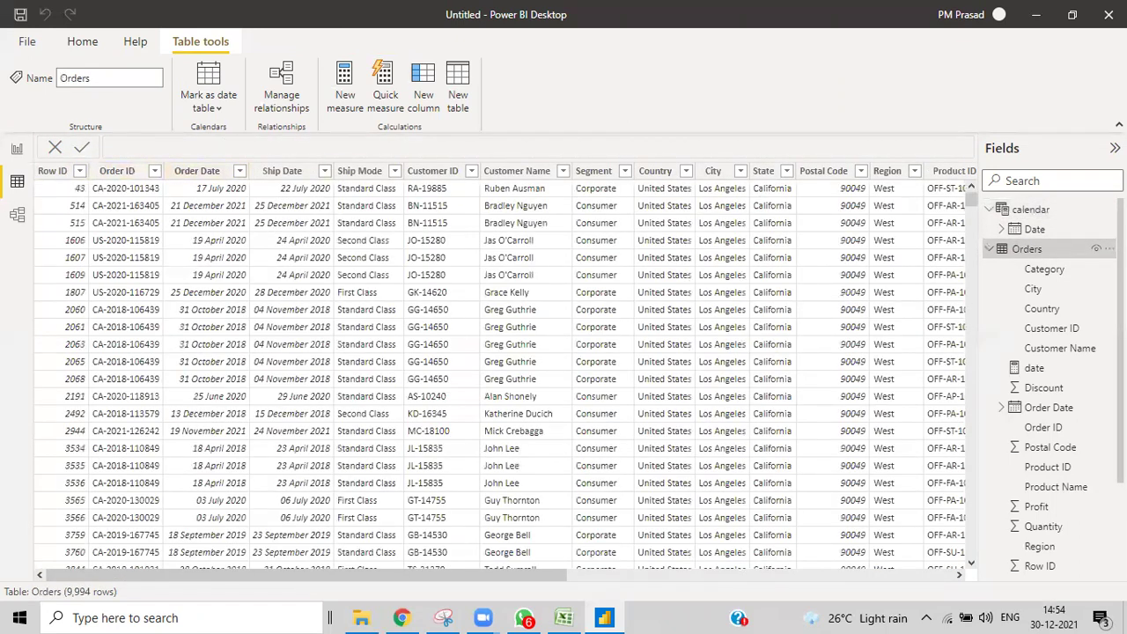
right_click(1022, 250)
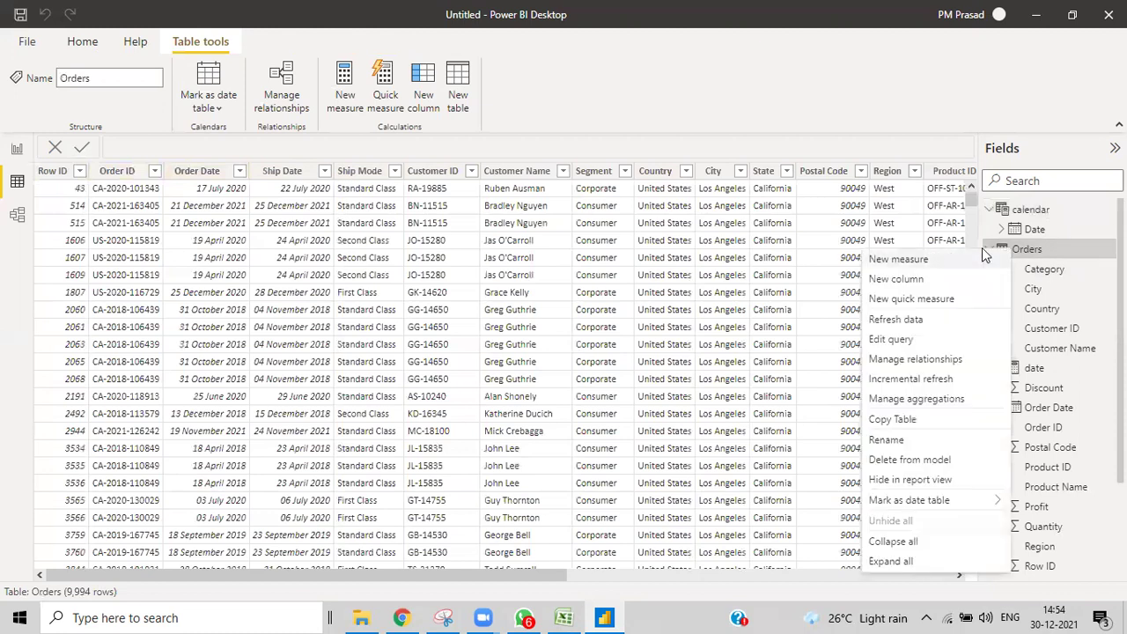
left_click(889, 281)
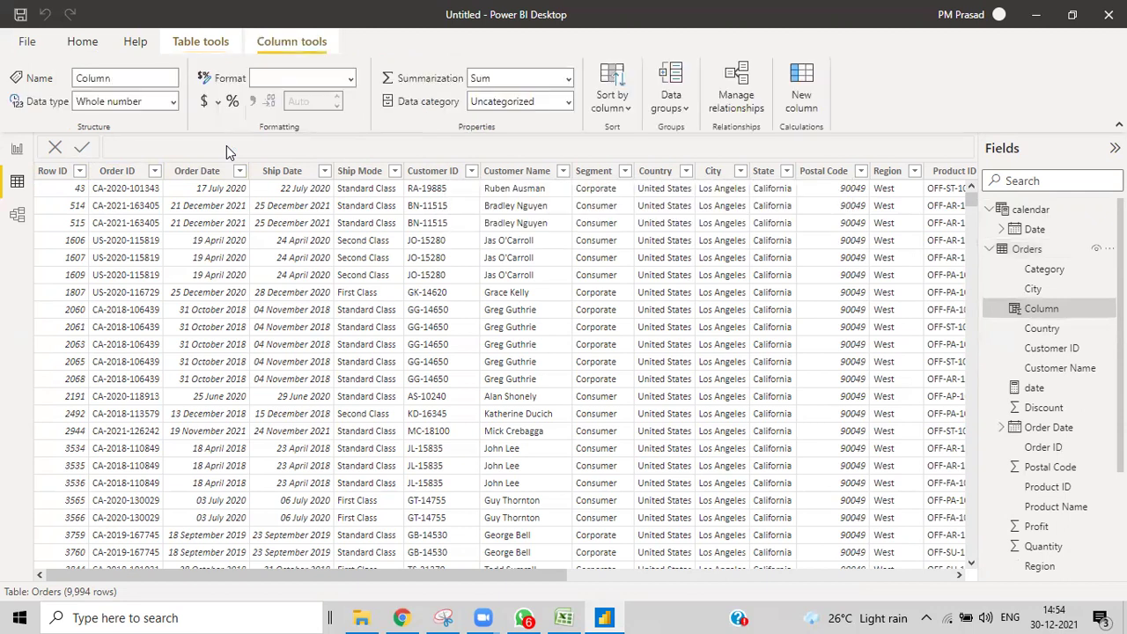
type("cak1")
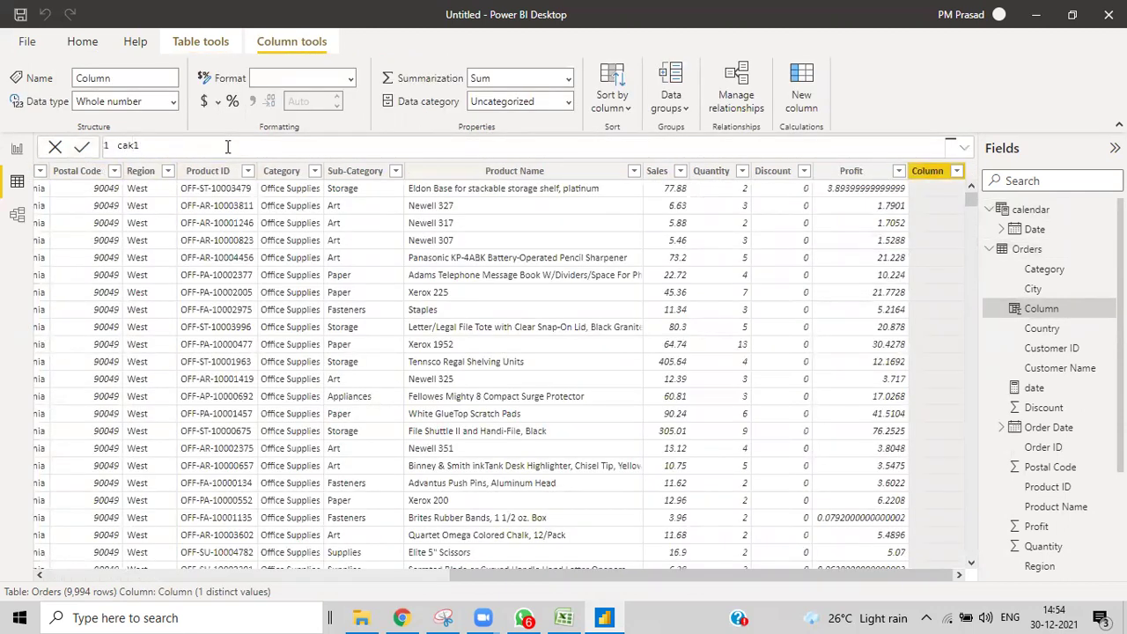
key("BackSpace")
type("l=cal")
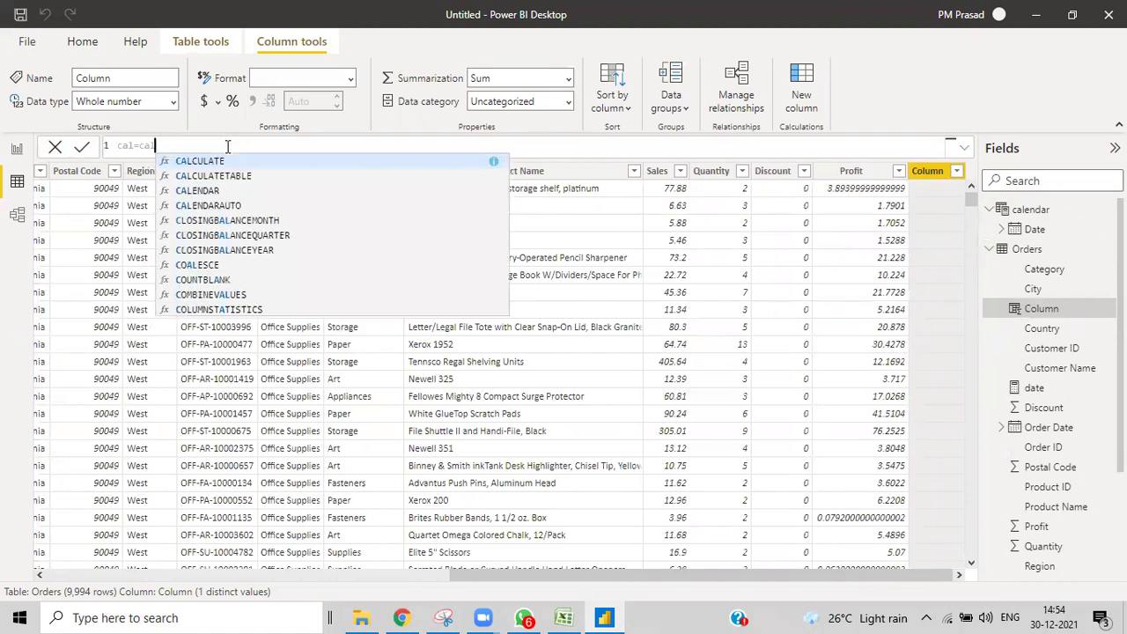
left_click(202, 190)
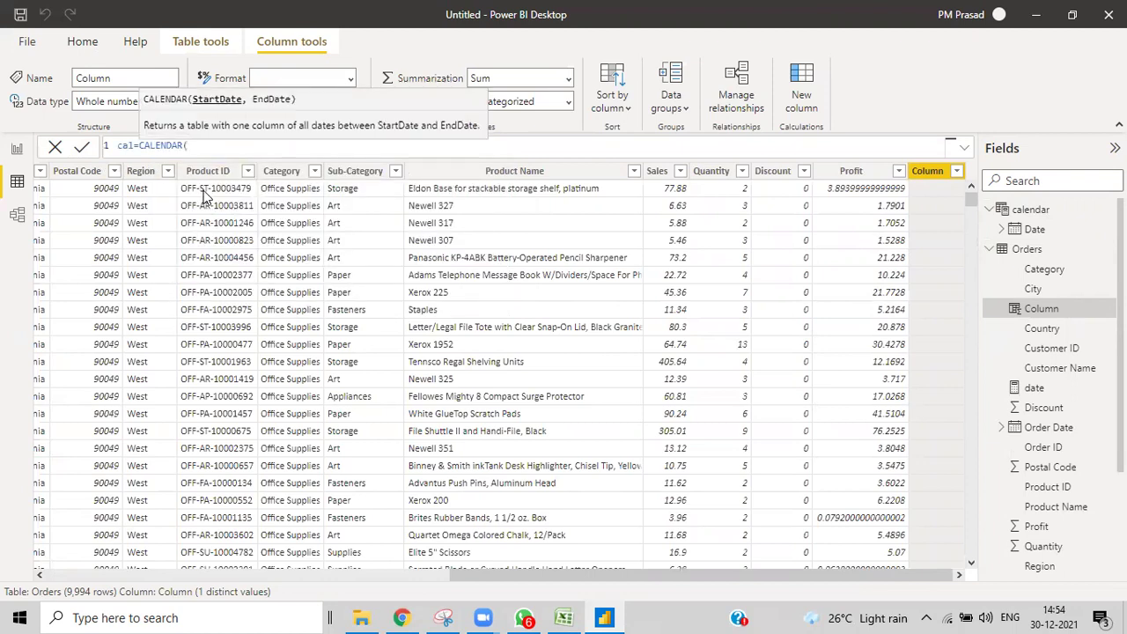
Step: Complete the cal column's formula with start date date(2020,12,01) and end date date(2021,12,30), commit it and check the column's rows
type("date")
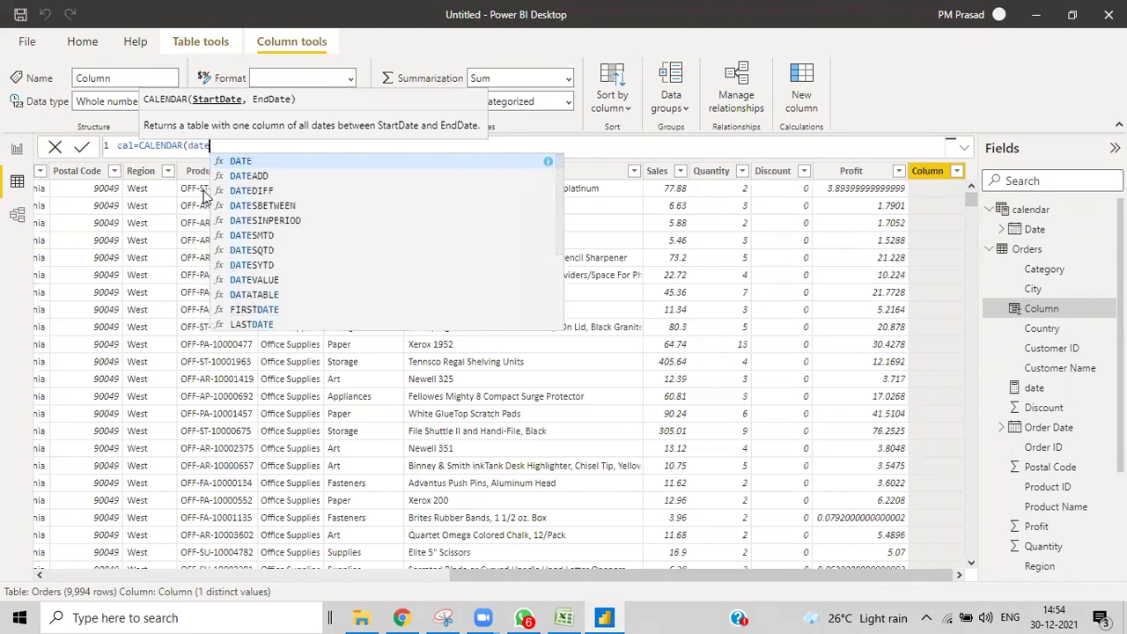
type("(2020")
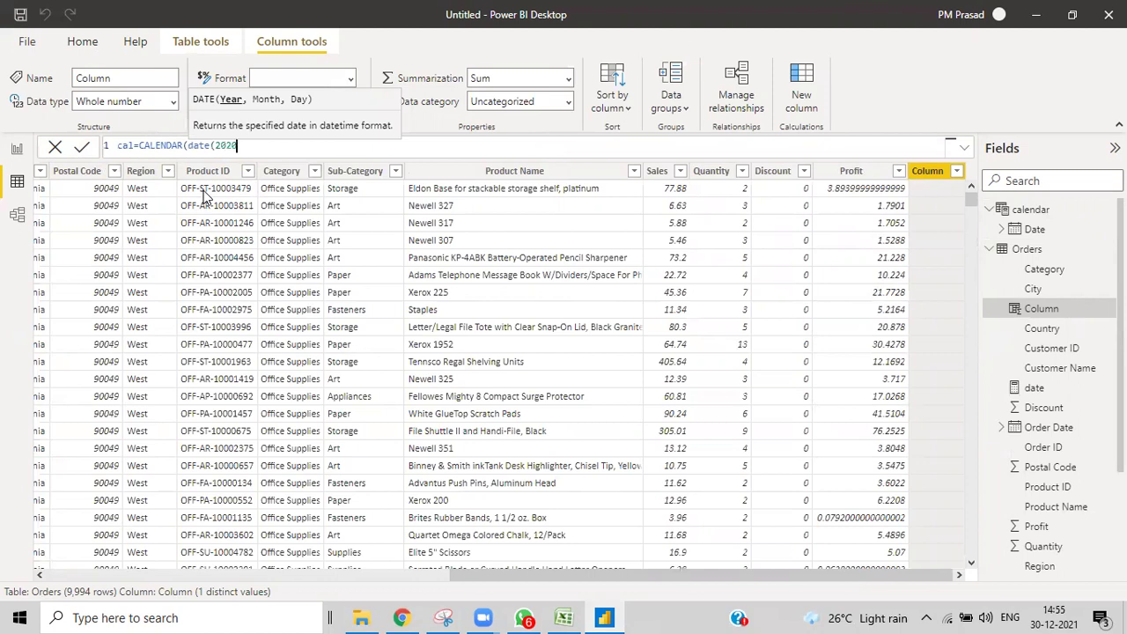
type(",12,01)")
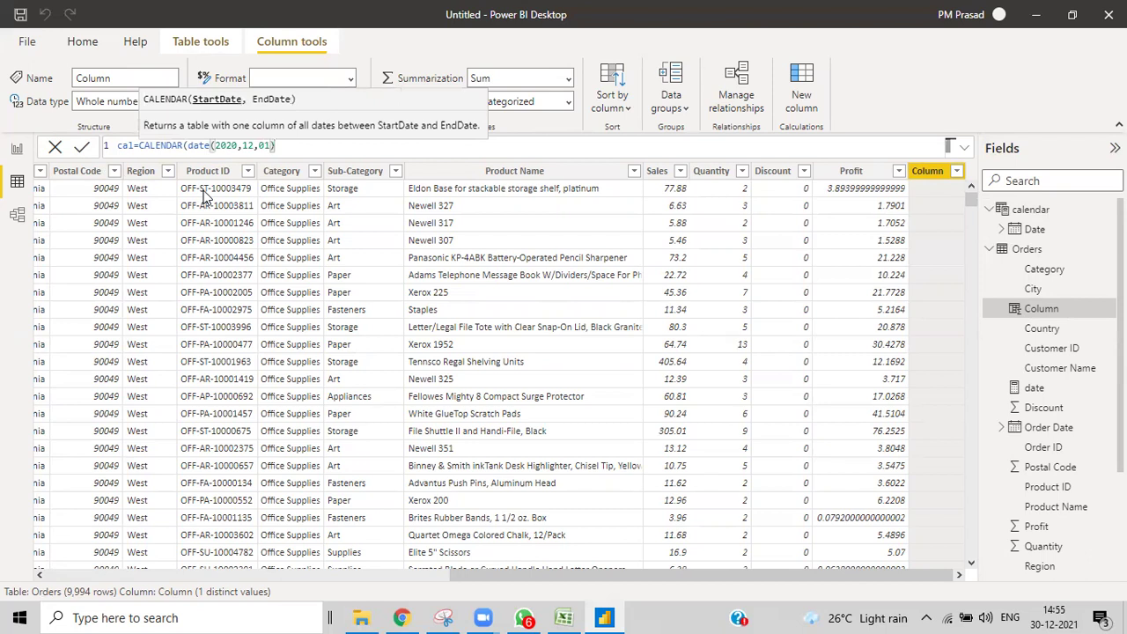
type(",")
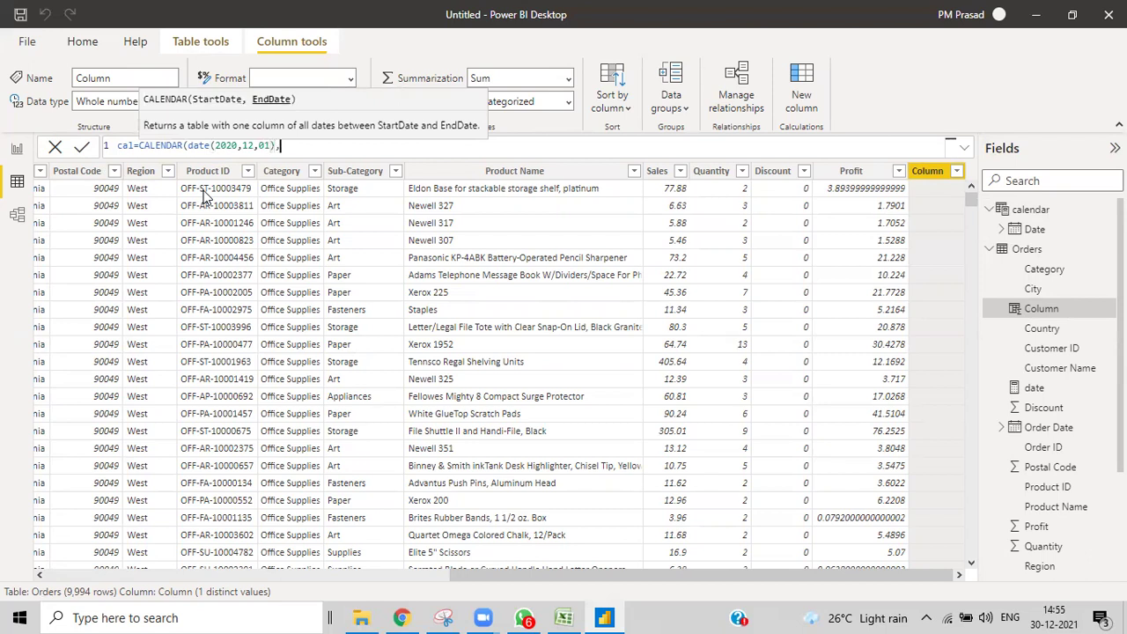
type("date(")
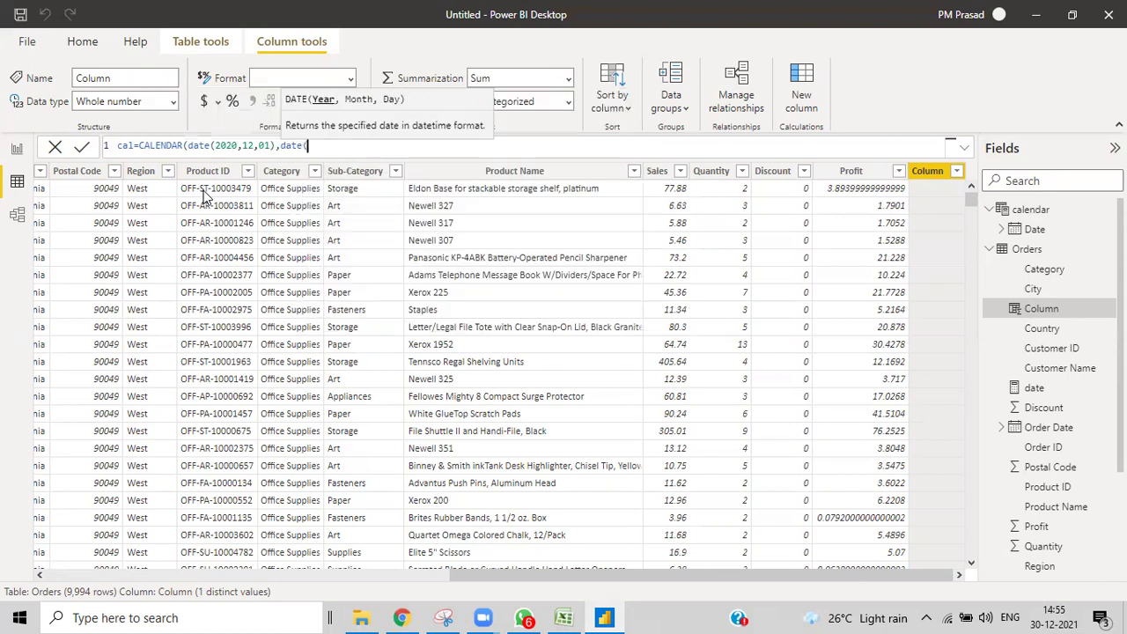
type("2021,12,")
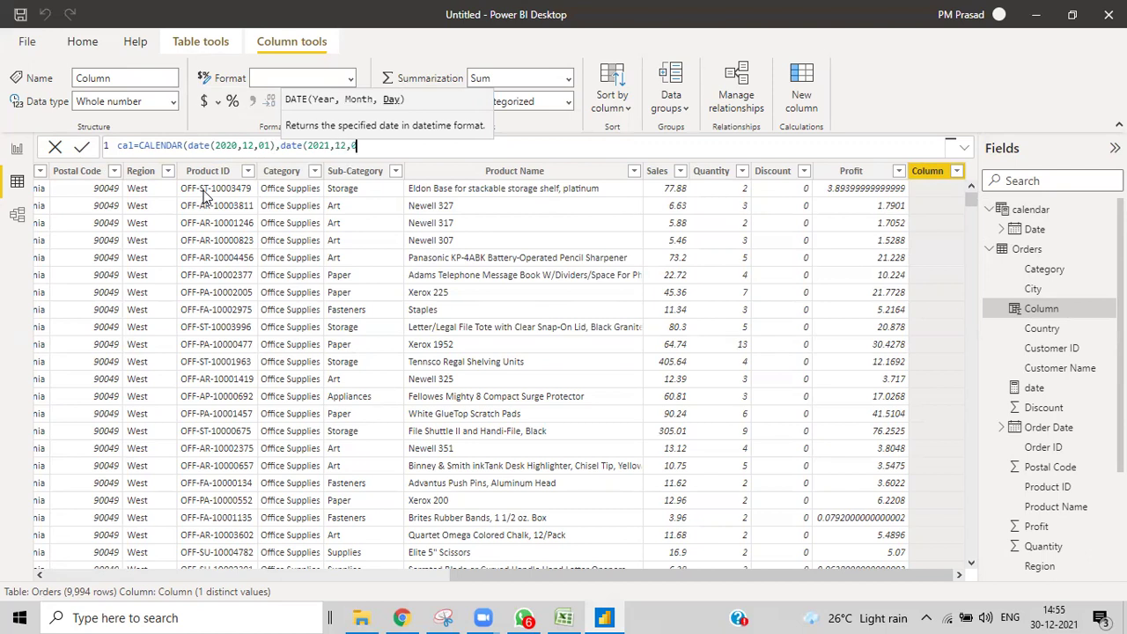
type("30))")
key("Return")
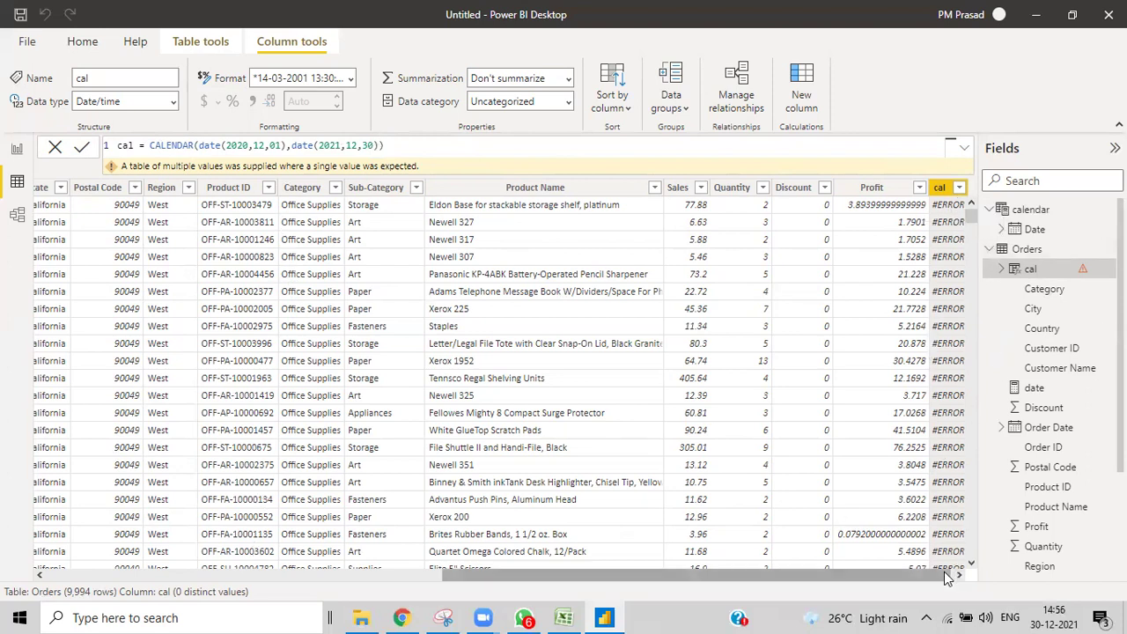
left_click_drag(972, 213, 971, 220)
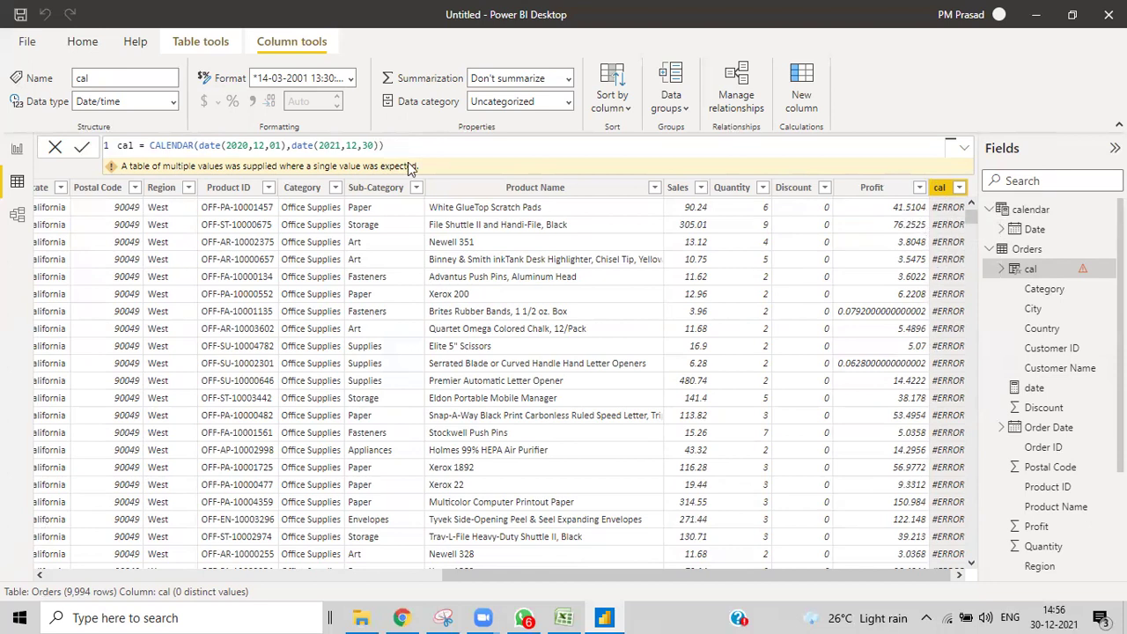
triple_click(313, 147)
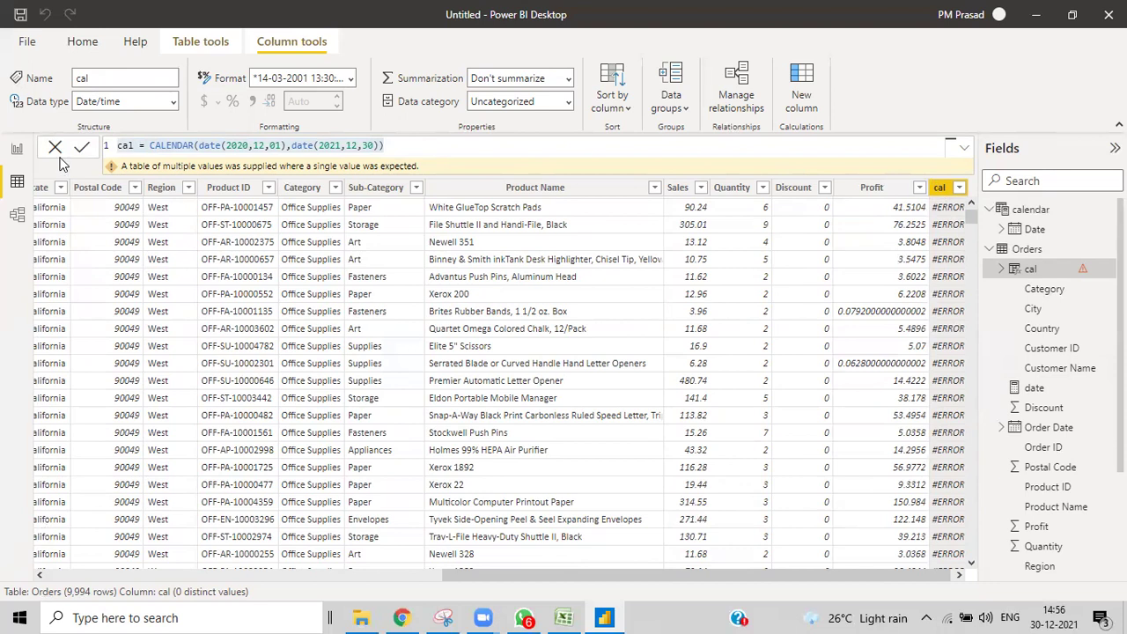
left_click(55, 149)
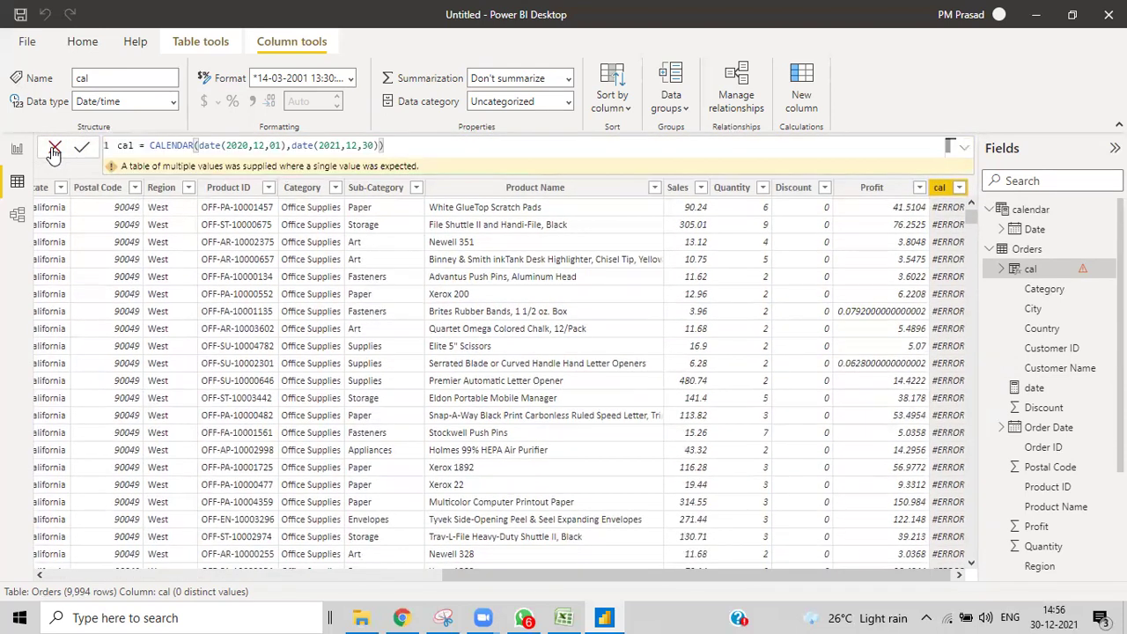
left_click_drag(391, 147, 104, 151)
key("BackSpace")
key("BackSpace")
key("BackSpace")
key("BackSpace")
key("BackSpace")
key("BackSpace")
key("BackSpace")
key("BackSpace")
key("BackSpace")
key("BackSpace")
key("BackSpace")
key("BackSpace")
key("BackSpace")
key("BackSpace")
key("BackSpace")
key("BackSpace")
key("BackSpace")
key("BackSpace")
key("BackSpace")
key("BackSpace")
key("BackSpace")
key("BackSpace")
key("BackSpace")
key("BackSpace")
key("BackSpace")
key("BackSpace")
key("BackSpace")
key("BackSpace")
key("BackSpace")
key("BackSpace")
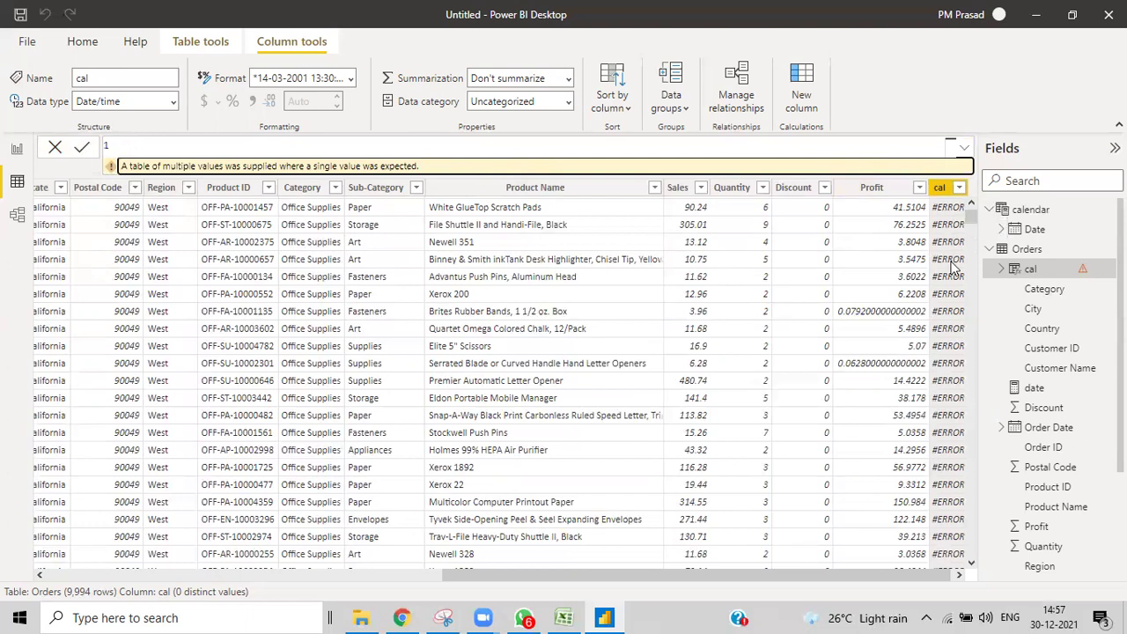
left_click(56, 151)
left_click(54, 152)
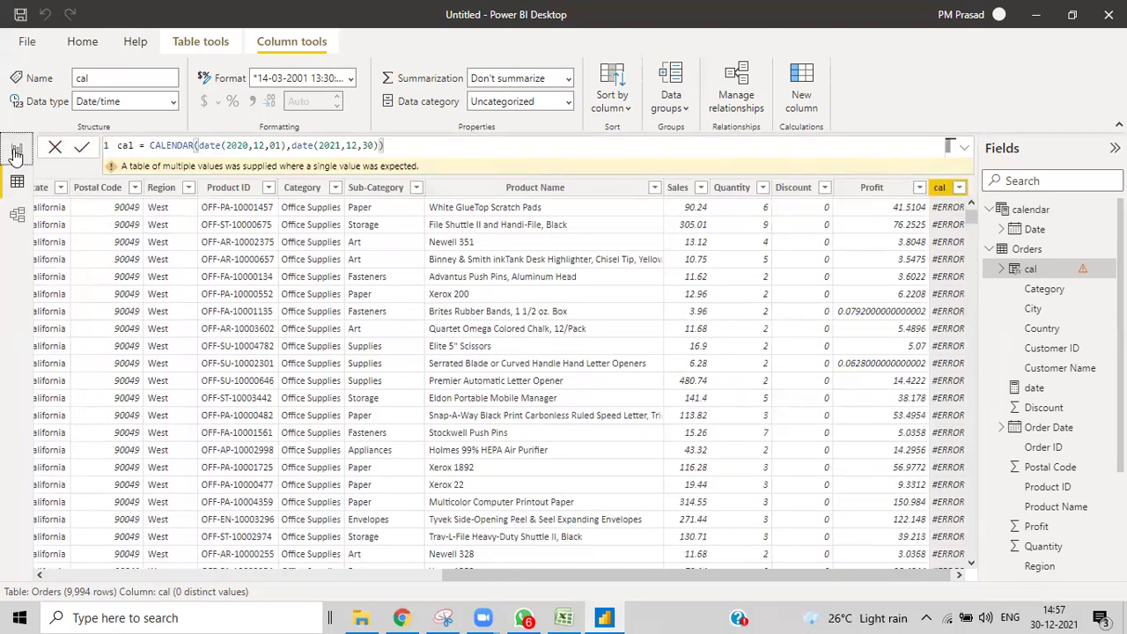
Step: Delete the cal column from the Orders table in Report view and select the calendar table
left_click(16, 151)
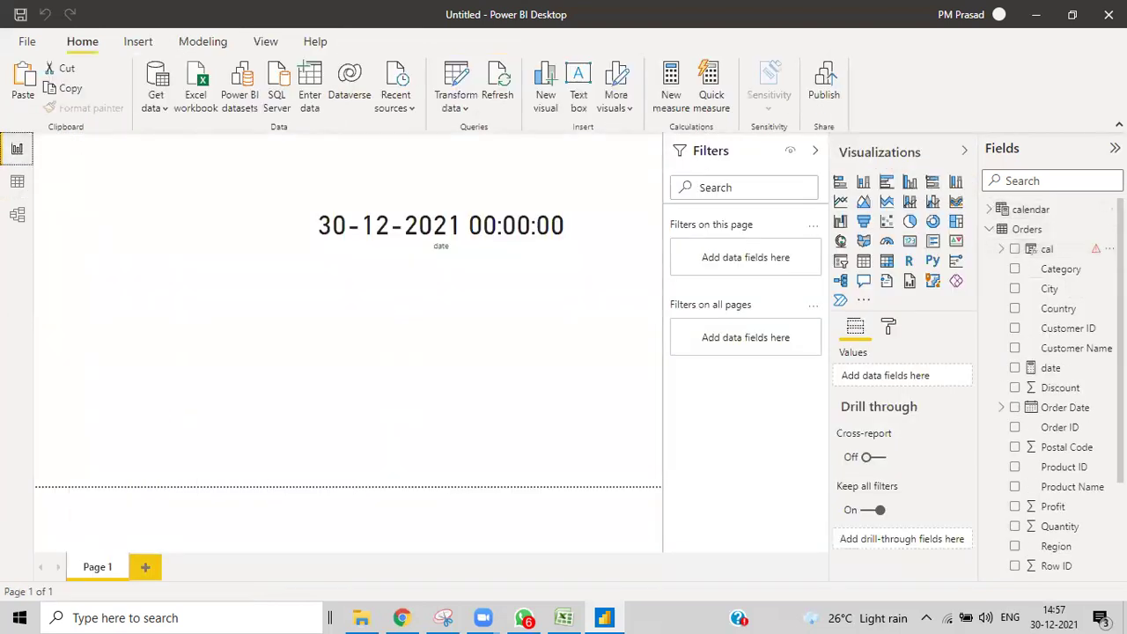
left_click(1109, 250)
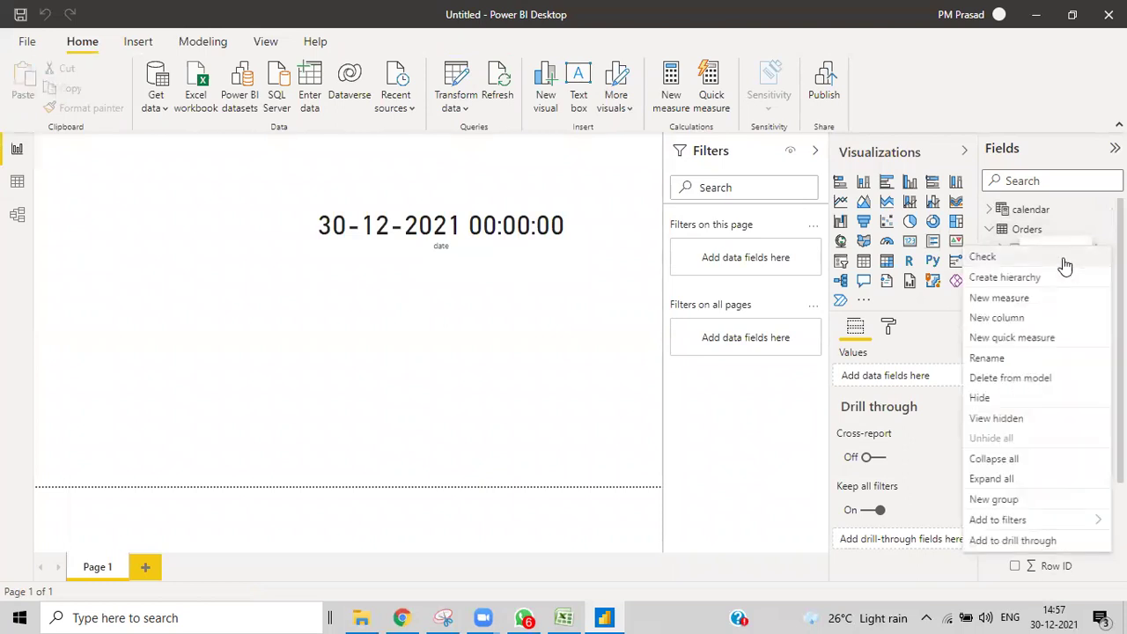
left_click(1001, 380)
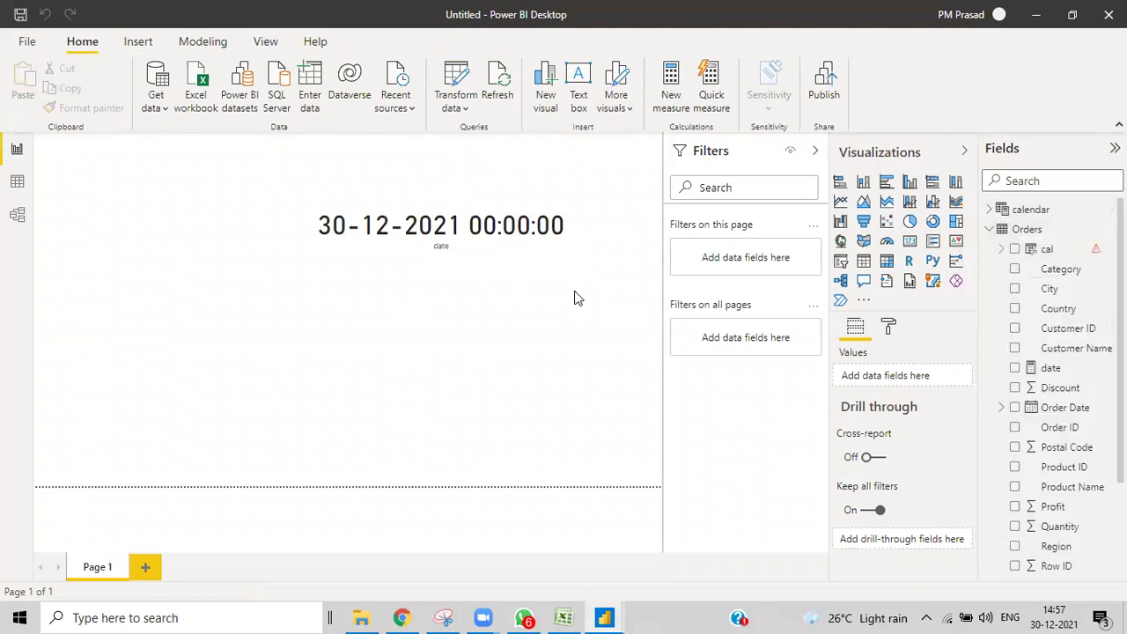
left_click(660, 343)
left_click(1022, 210)
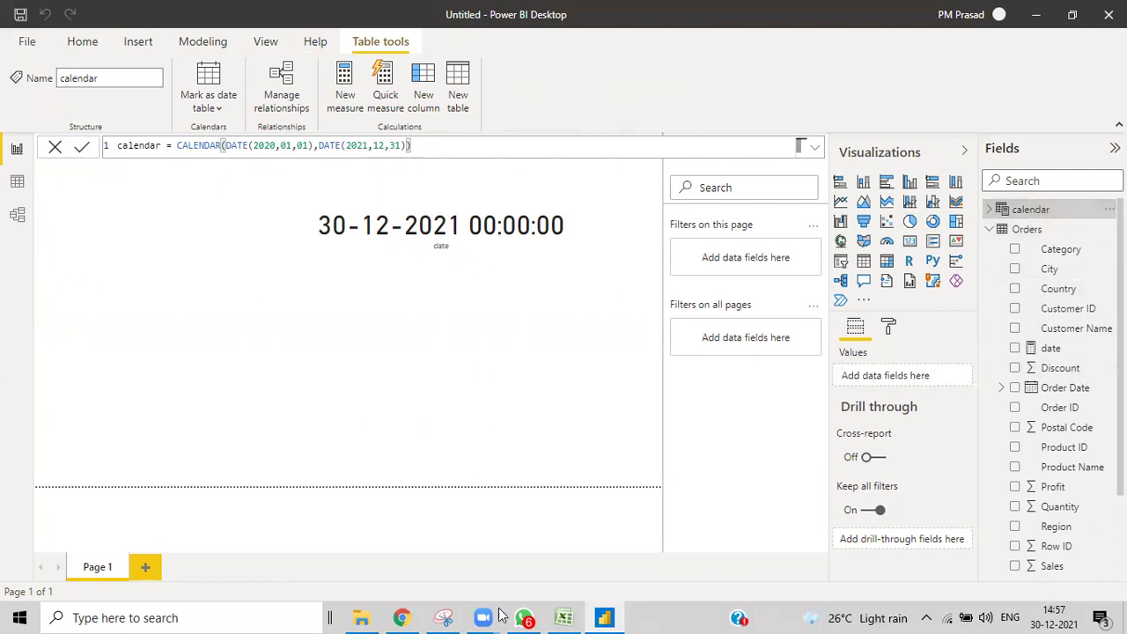
Step: Switch to the Dax Date Functions workbook in Excel, colour "Returns a table" red in the CALENDARAUTO description and save the workbook
left_click(564, 617)
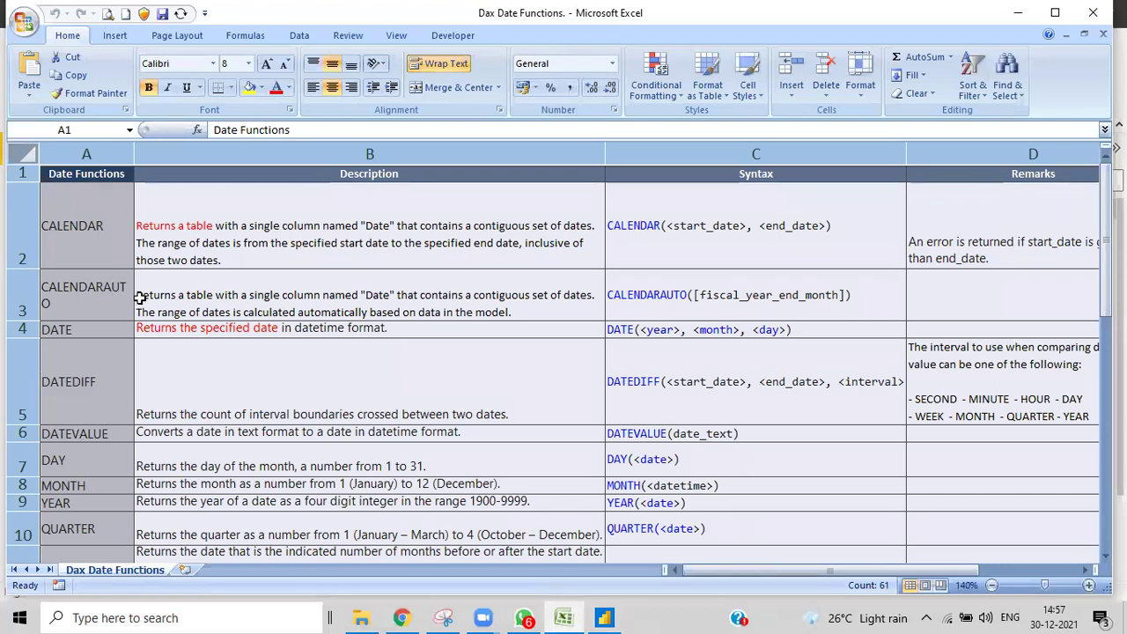
left_click(176, 296)
double_click(212, 294)
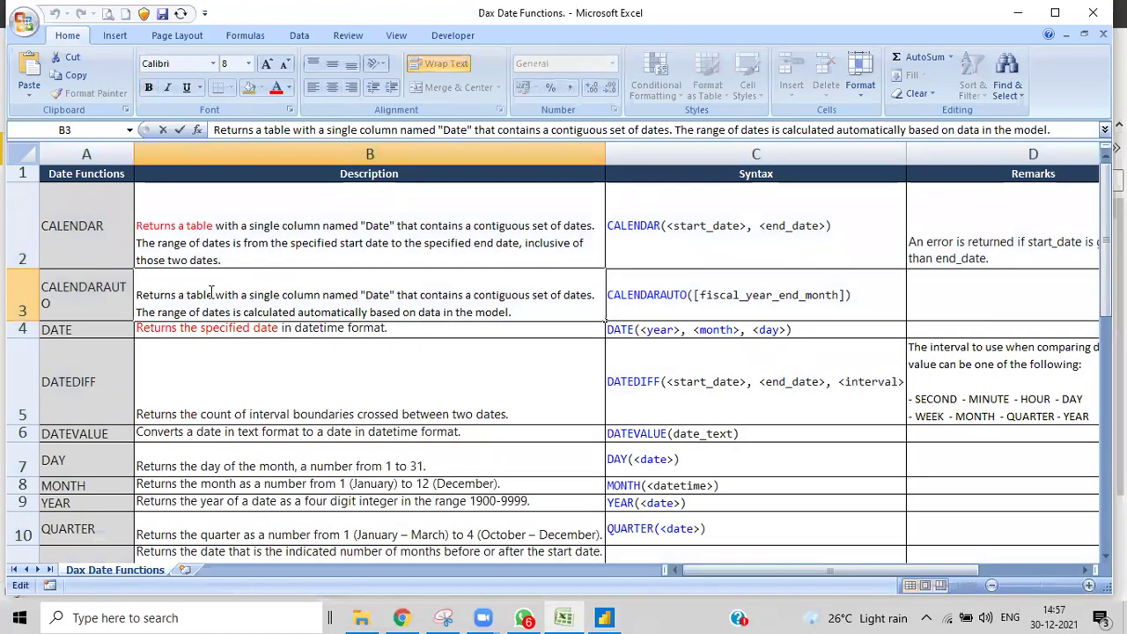
left_click_drag(211, 294, 123, 294)
left_click_drag(213, 294, 127, 299)
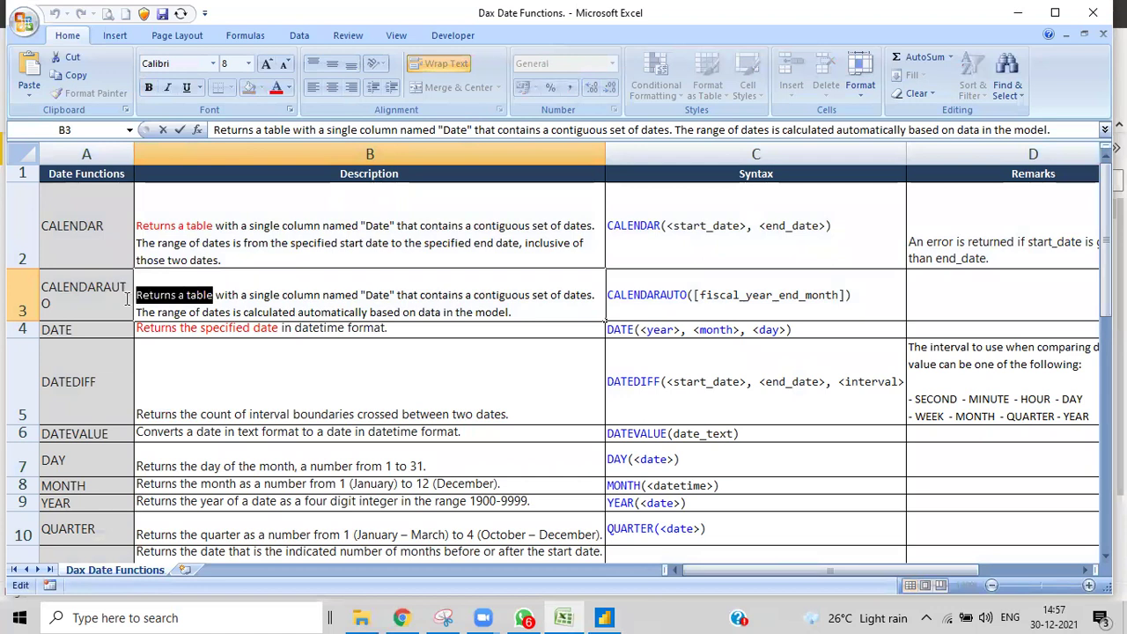
left_click(276, 87)
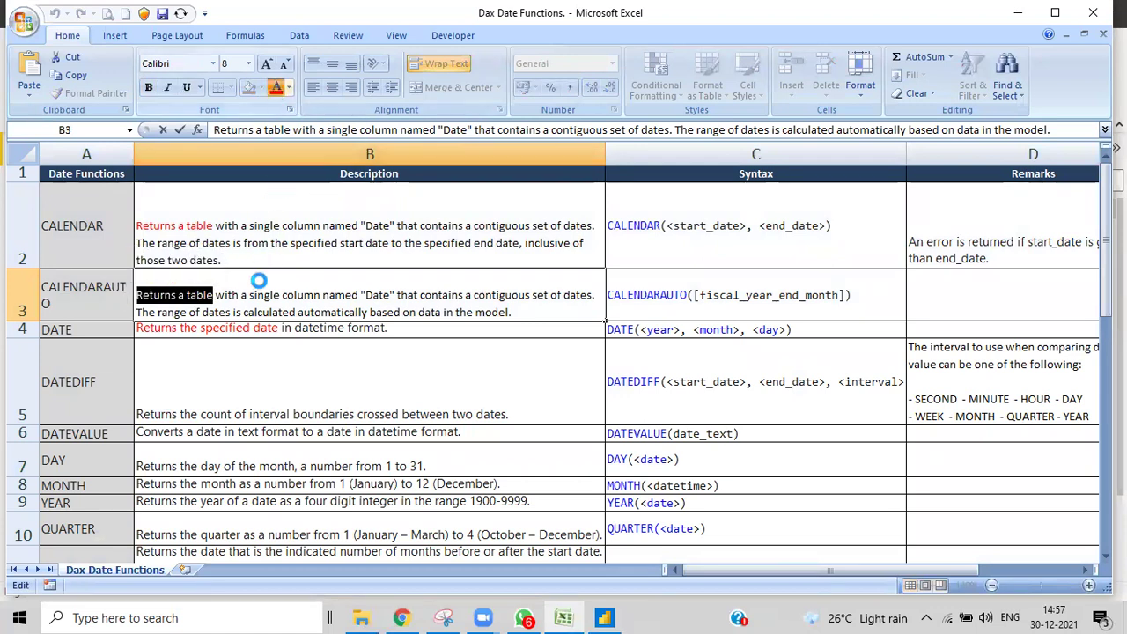
left_click(163, 14)
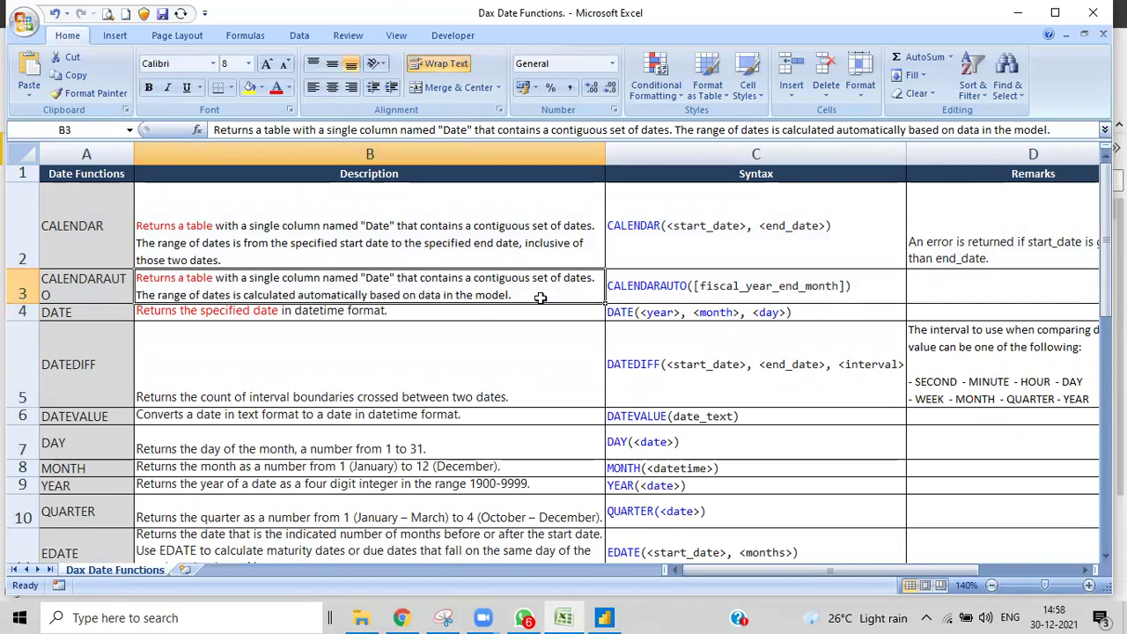
Step: Switch back to Power BI Desktop and create a calculated table named calandar auto with the formula CALENDARAUTO()
left_click(604, 618)
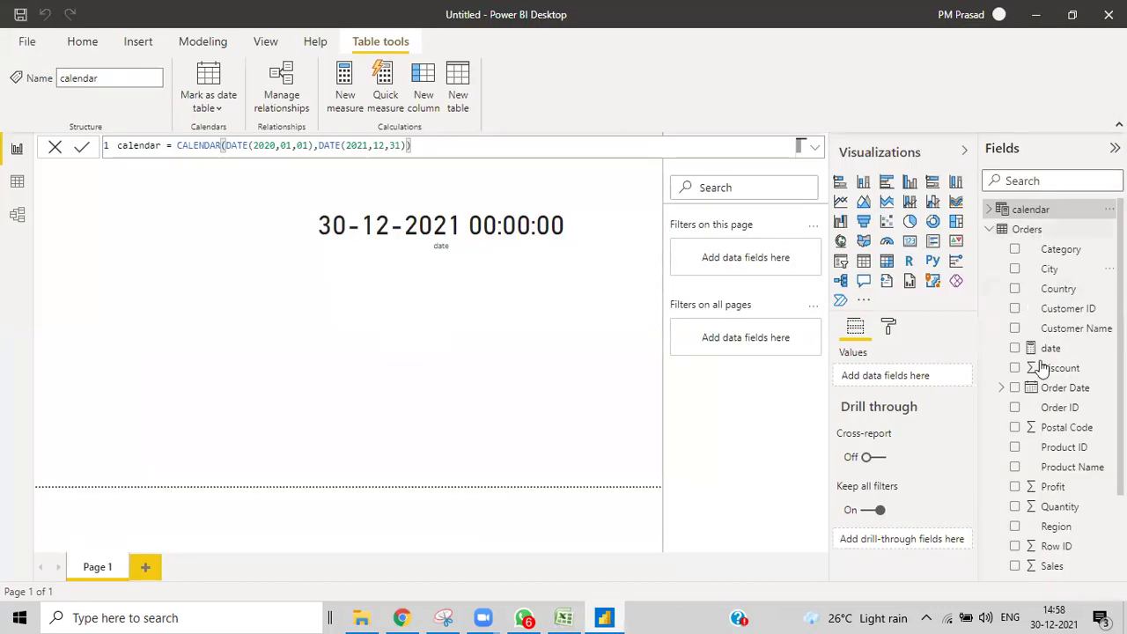
scroll(1044, 451, "down", 2)
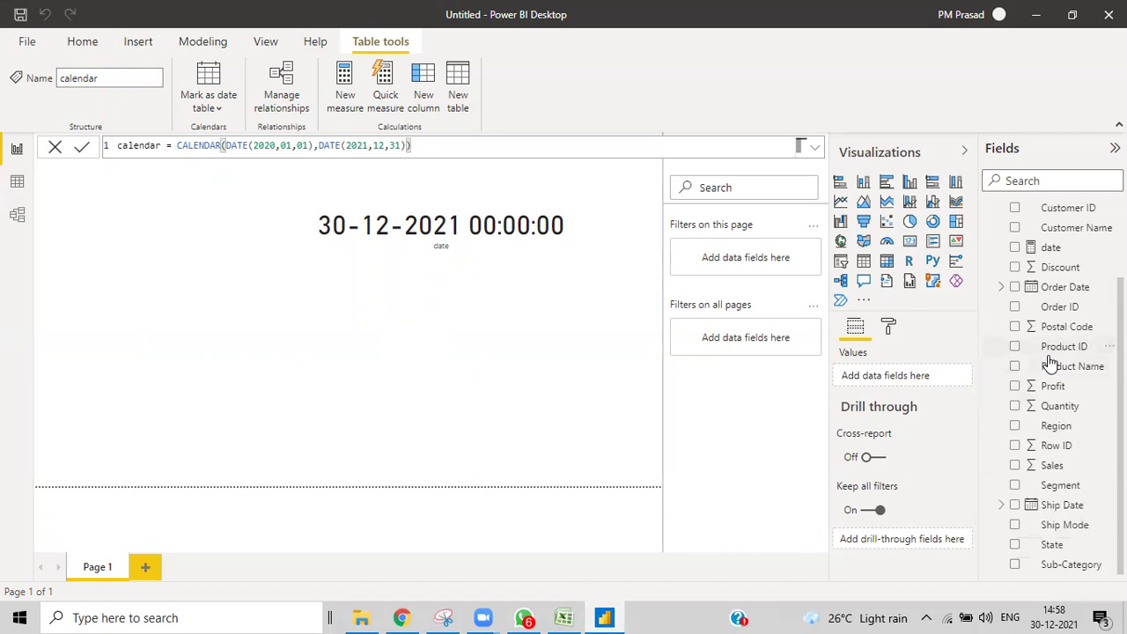
scroll(1089, 452, "up", 3)
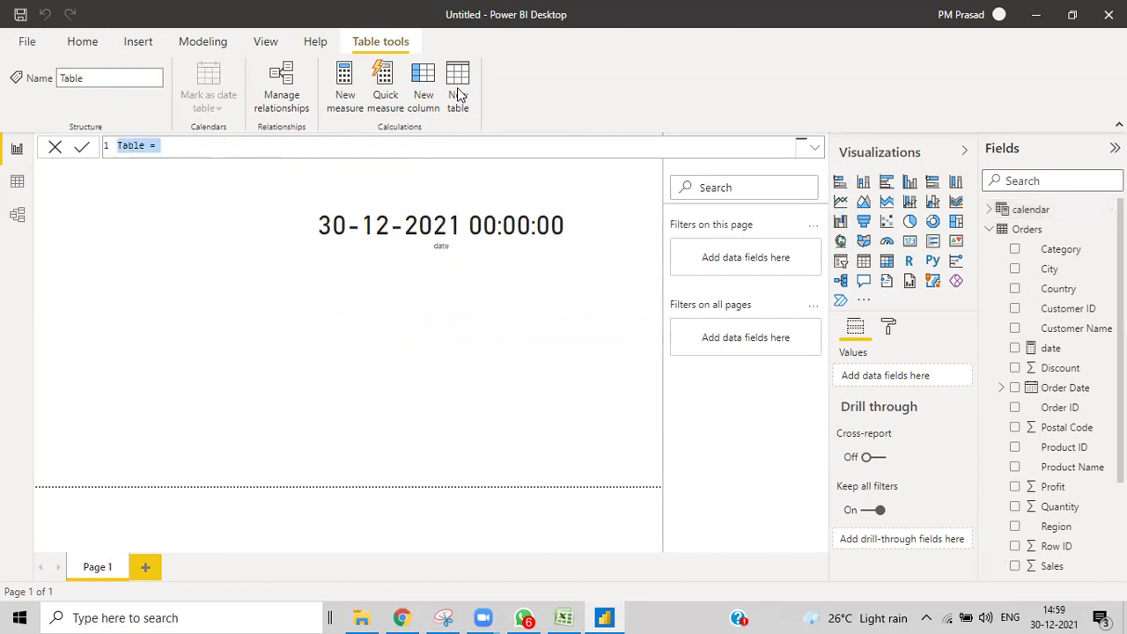
key("BackSpace")
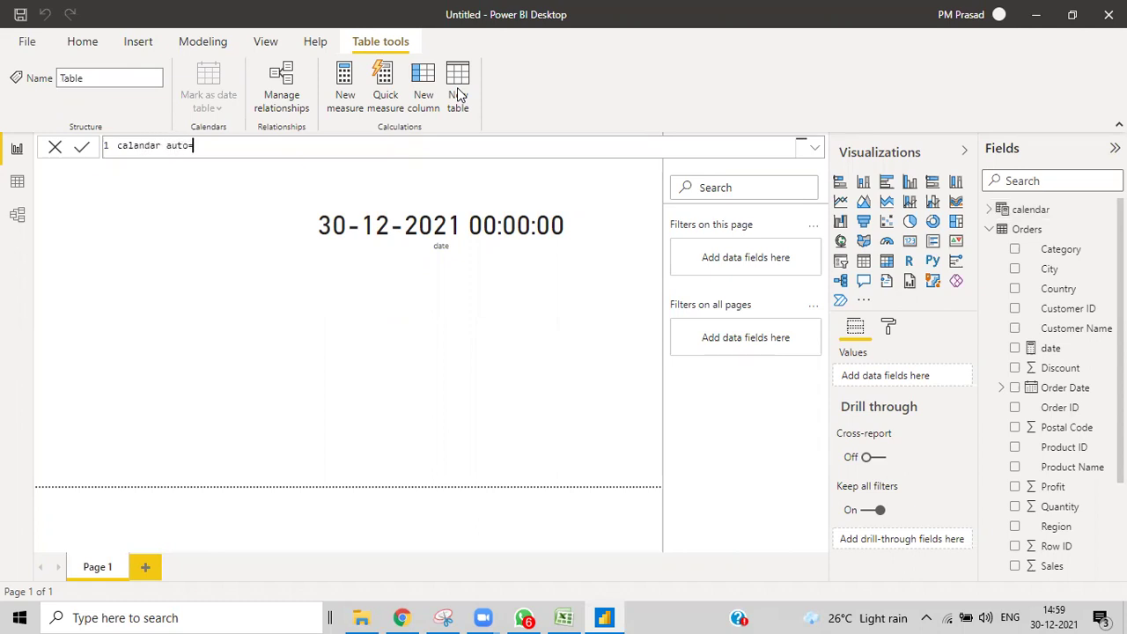
type("cal")
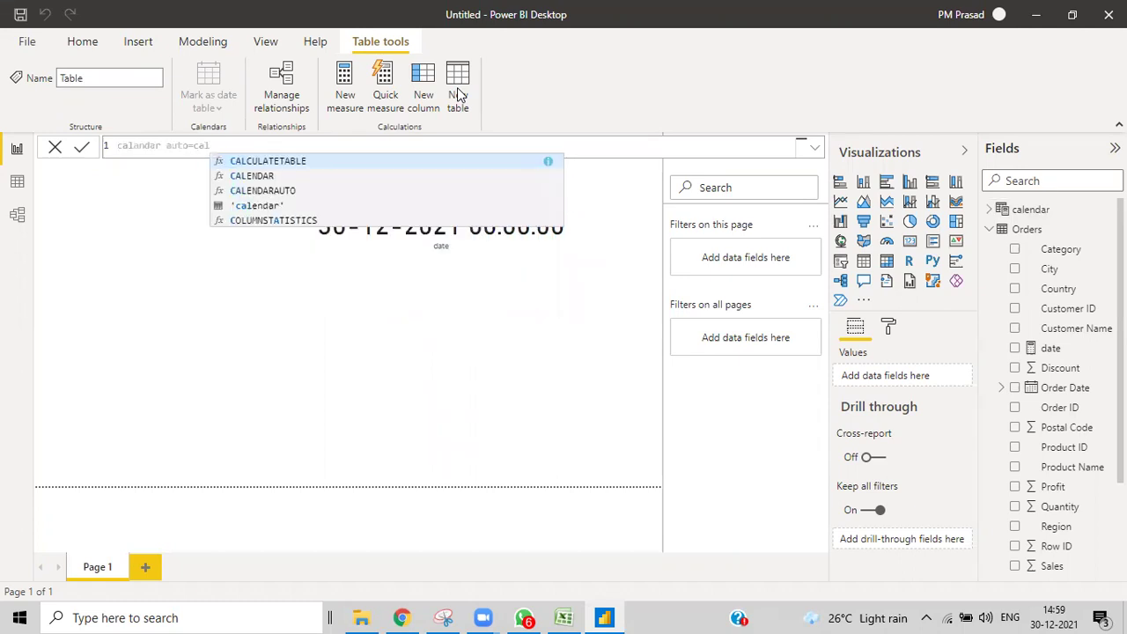
left_click(220, 191)
type(")")
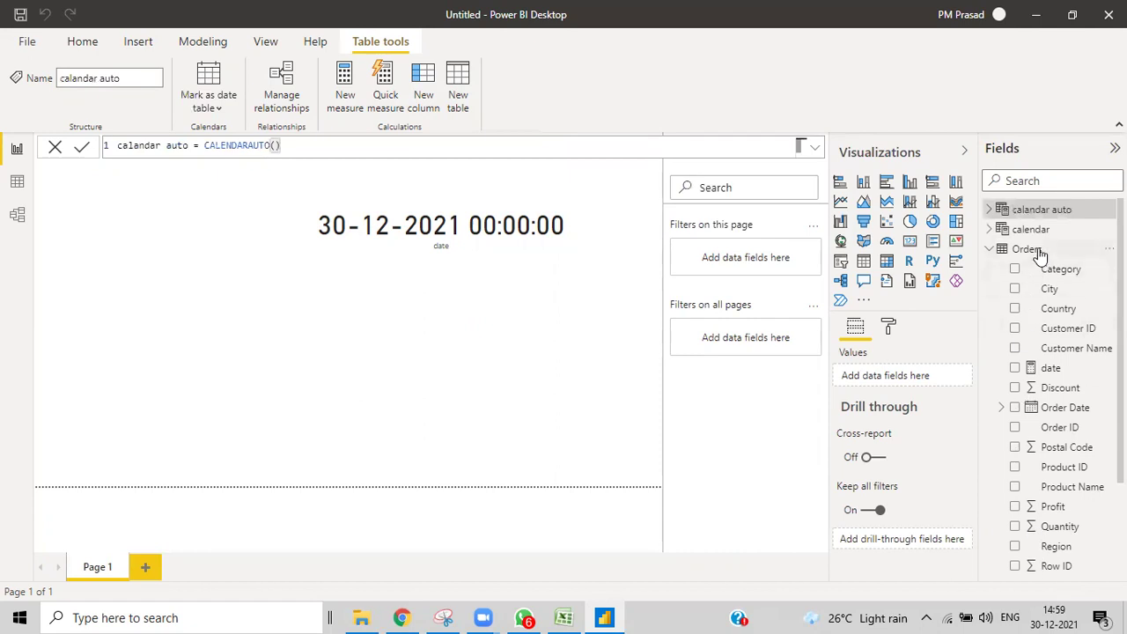
Step: Examine the calandar auto table's rows in Data view, checking the first and last dates of the Date column
left_click(17, 183)
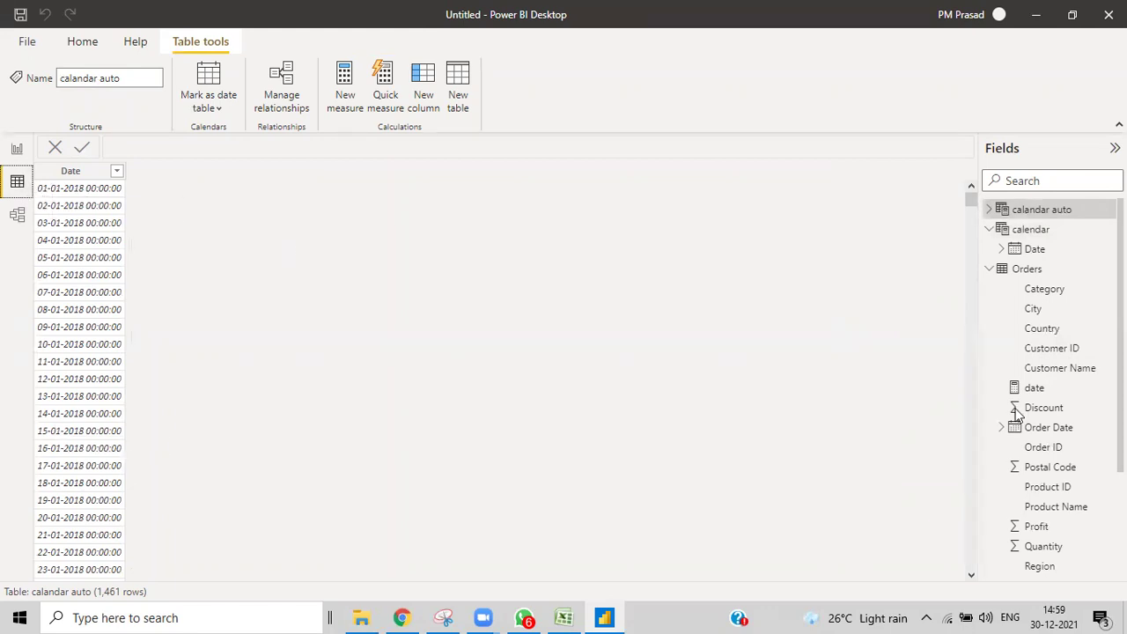
scroll(1081, 404, "down", 3)
scroll(124, 560, "down", 20)
left_click_drag(951, 230, 965, 568)
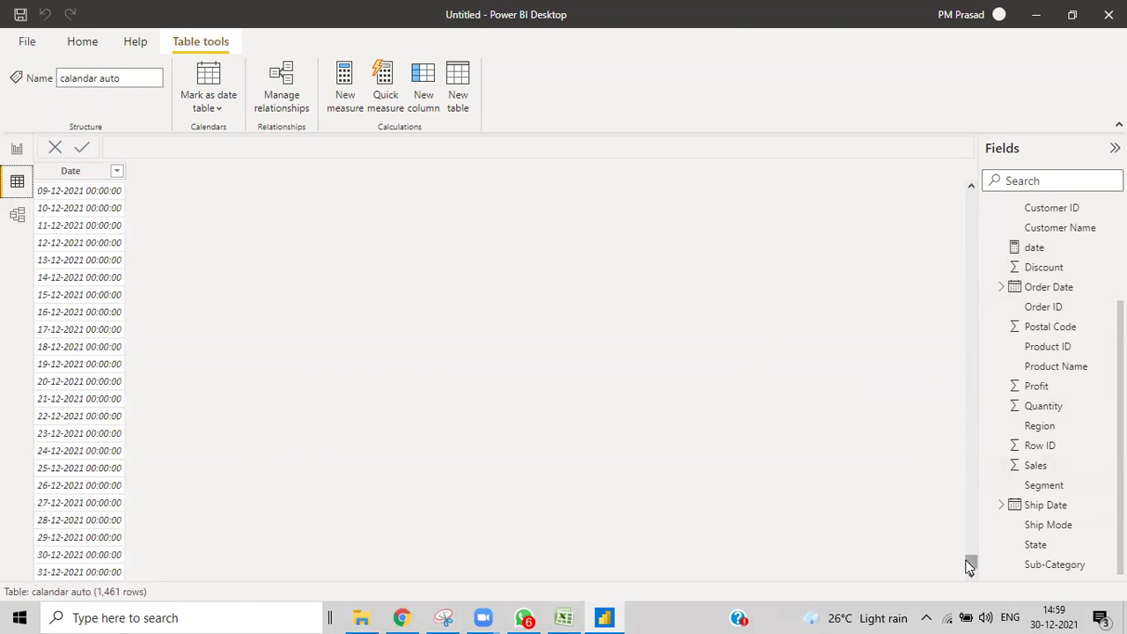
left_click_drag(973, 565, 974, 185)
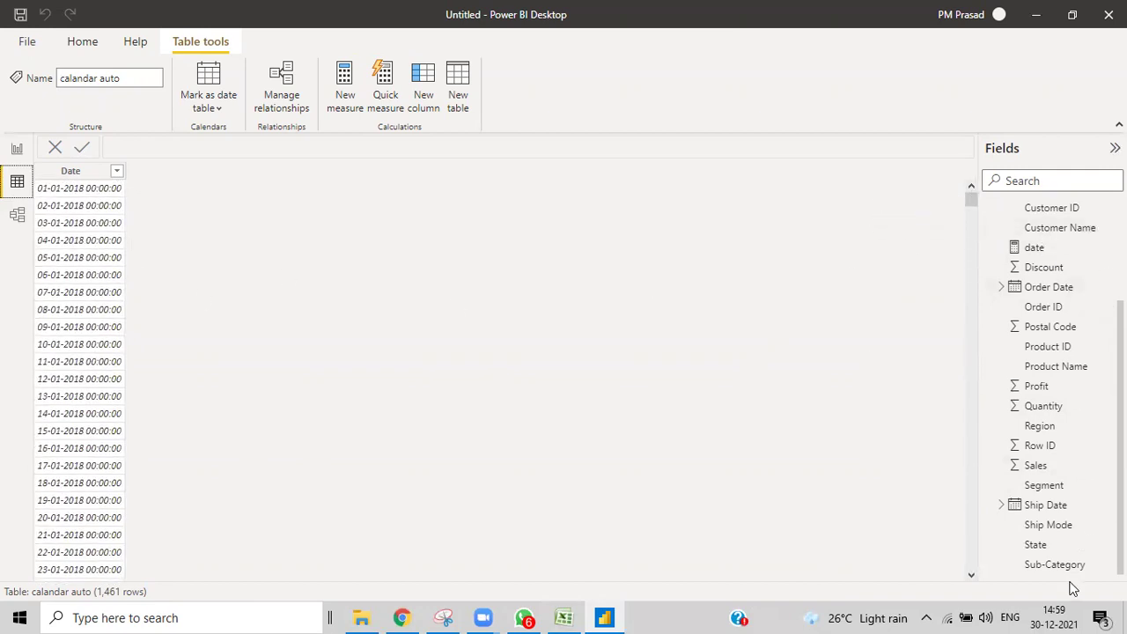
scroll(1057, 471, "up", 3)
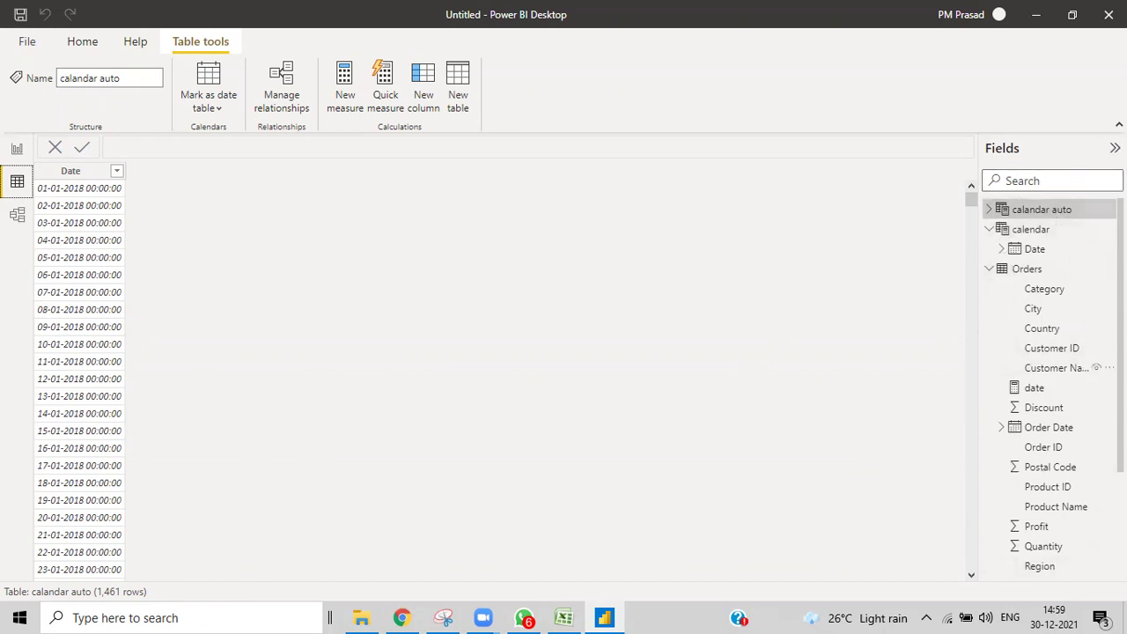
Step: Review the remaining date functions, their descriptions and syntax in the Dax Date Functions workbook in Excel
left_click(563, 617)
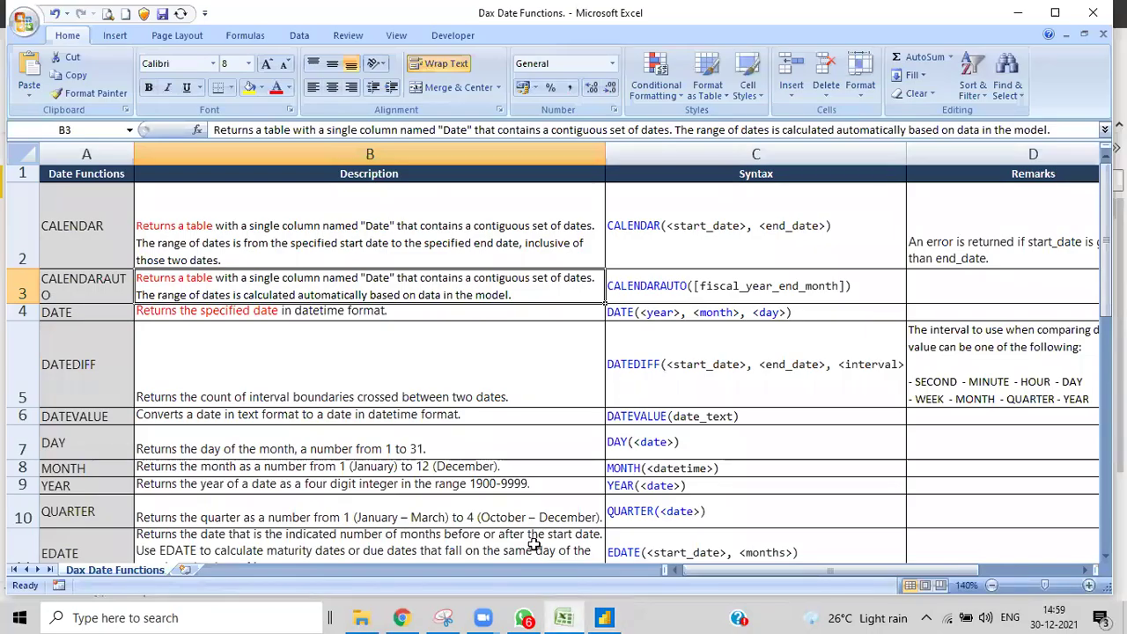
scroll(611, 358, "down", 5)
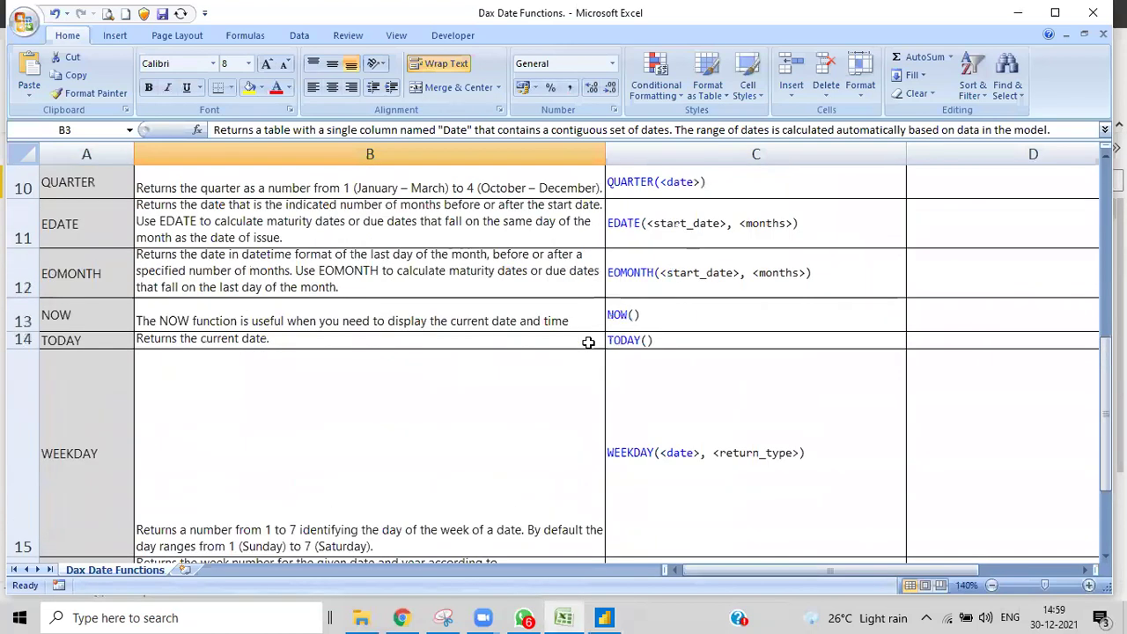
scroll(589, 343, "up", 4)
scroll(588, 343, "up", 1)
scroll(589, 343, "down", 2)
scroll(588, 342, "up", 1)
scroll(588, 343, "down", 1)
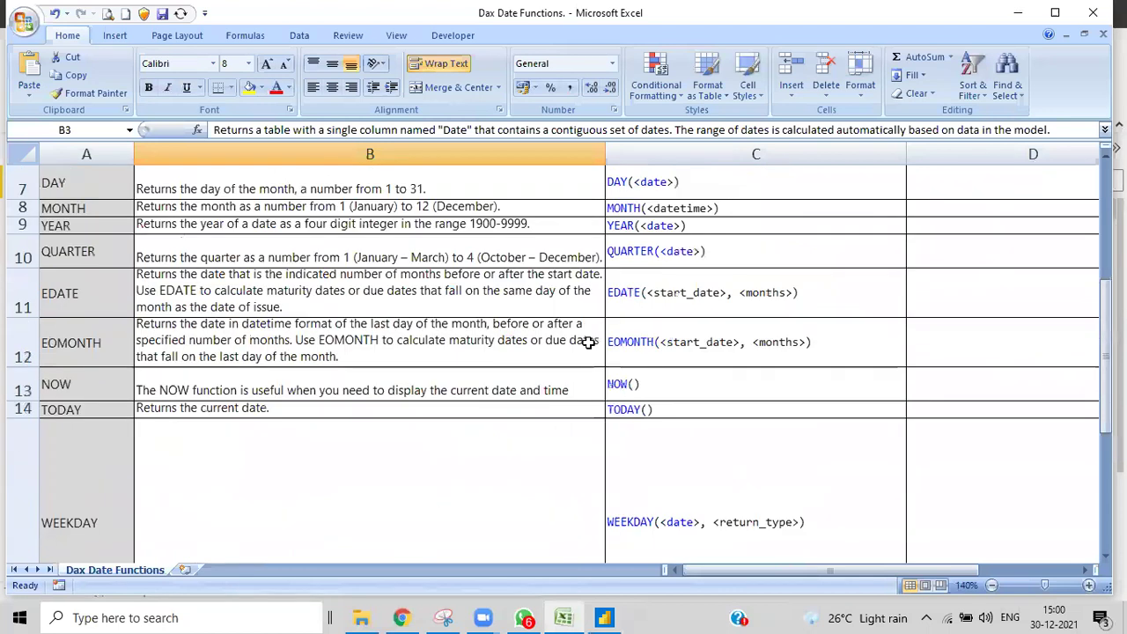
scroll(589, 343, "up", 1)
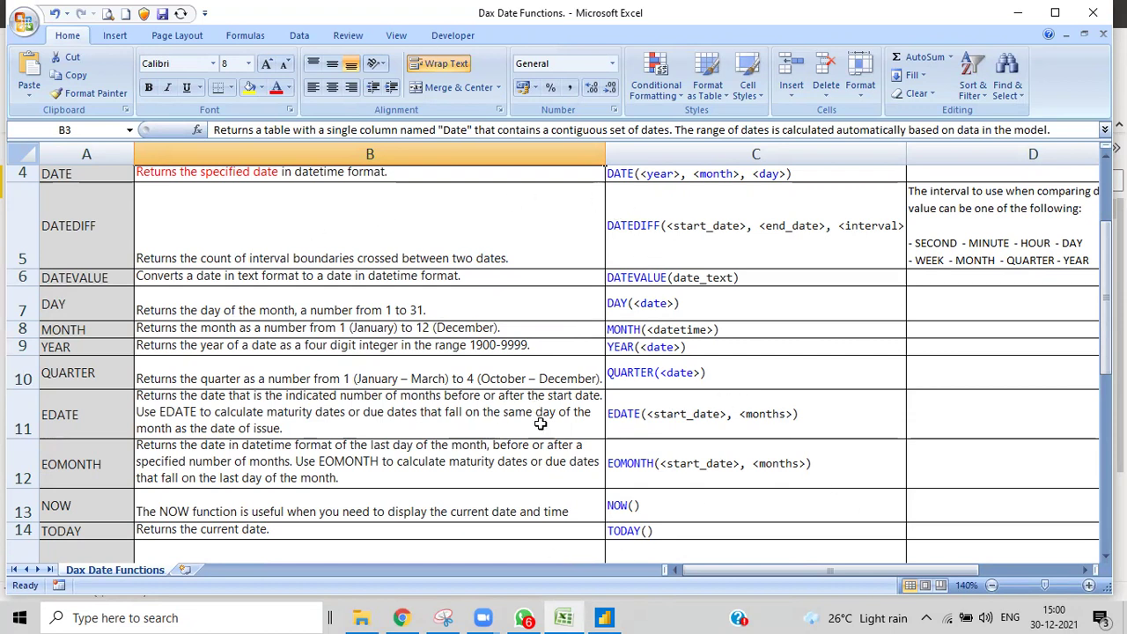
scroll(541, 423, "down", 4)
scroll(541, 424, "up", 5)
scroll(540, 423, "down", 2)
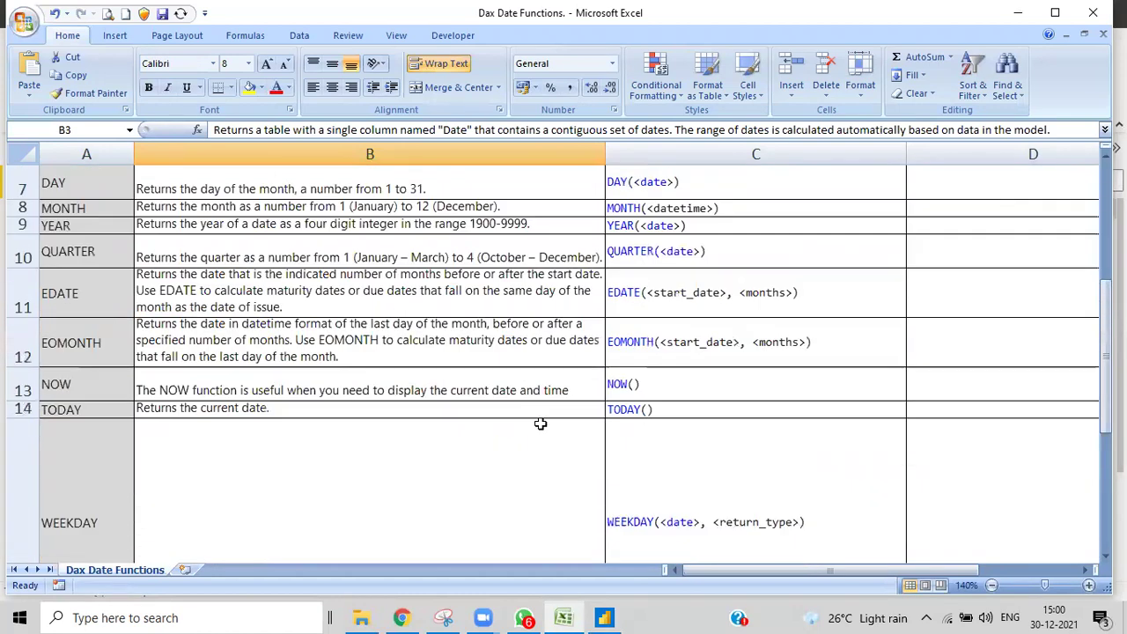
scroll(541, 423, "up", 1)
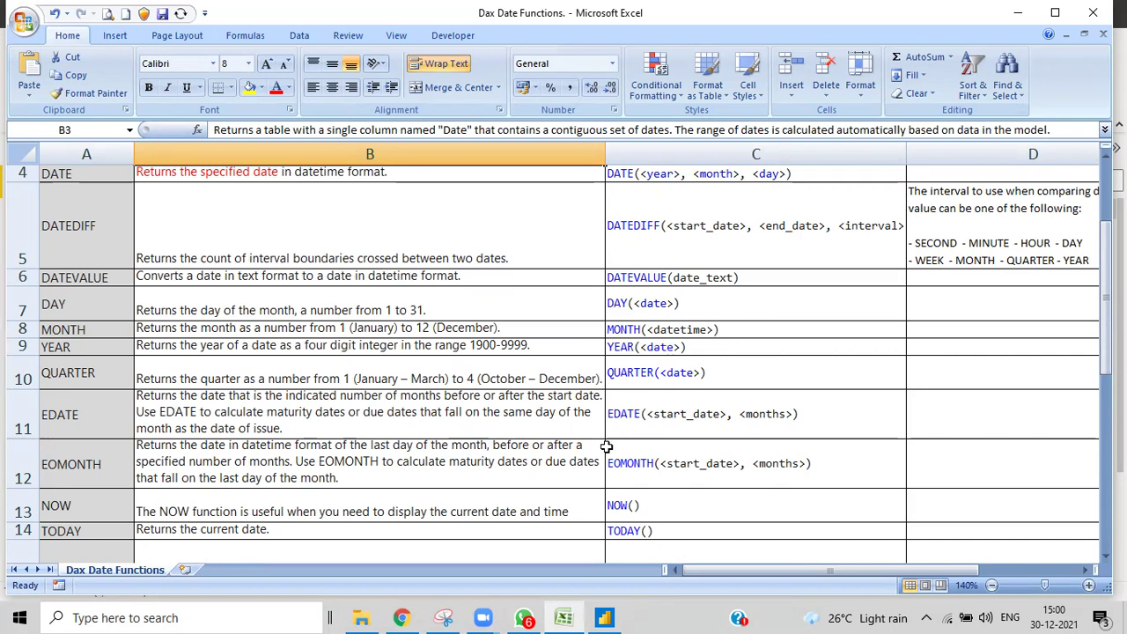
Step: Switch to Power BI Desktop and add a new calculated column to the calandar auto table
left_click(600, 618)
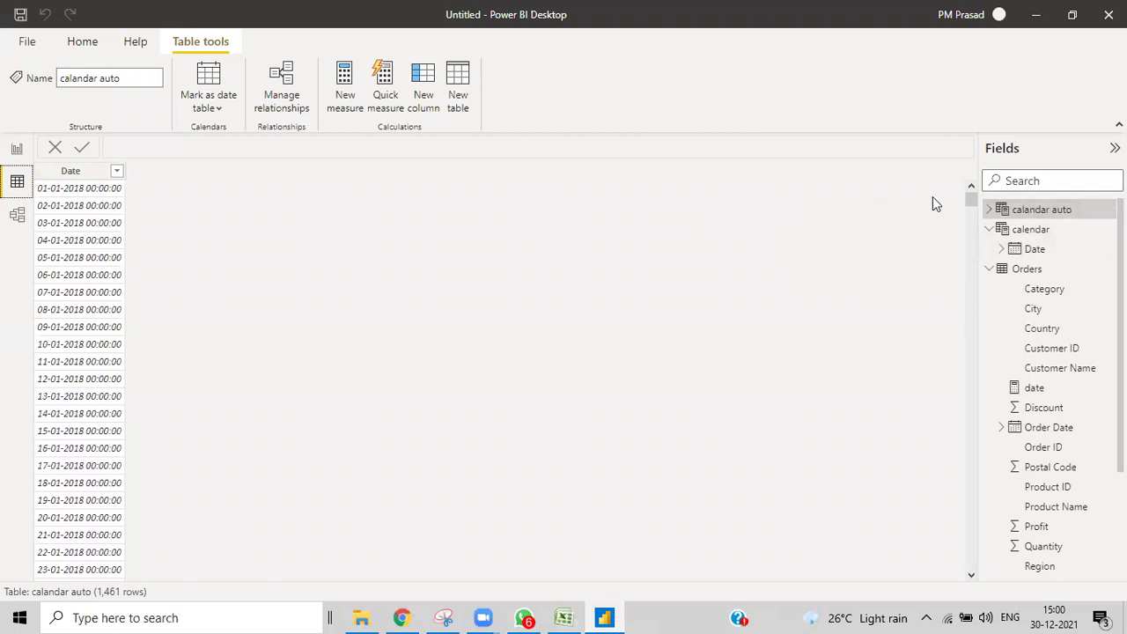
left_click(89, 172)
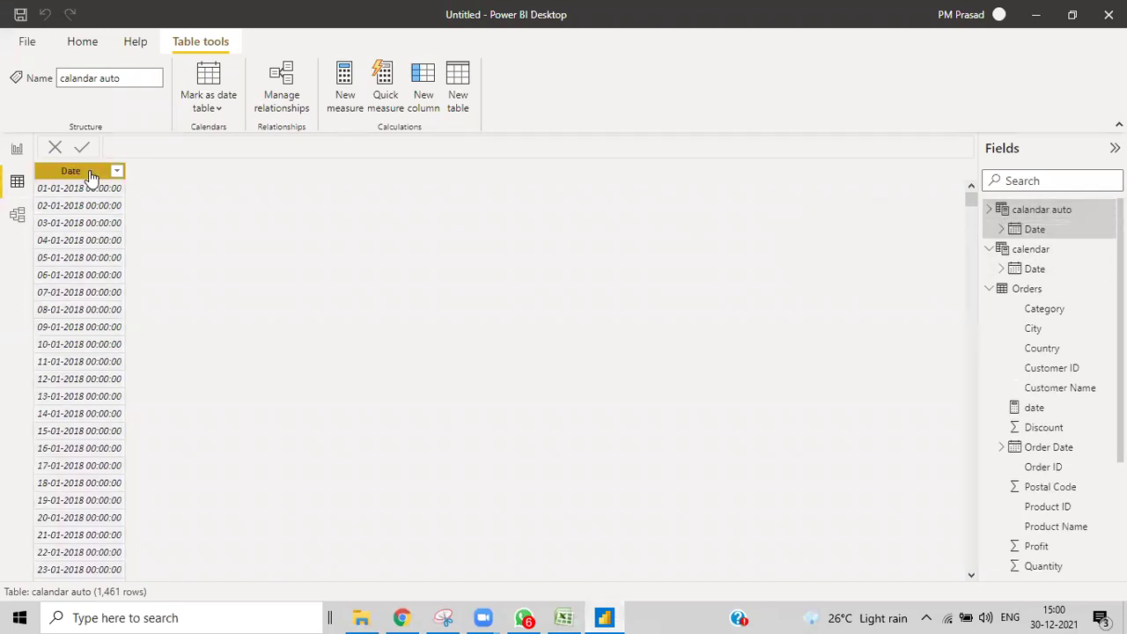
right_click(89, 173)
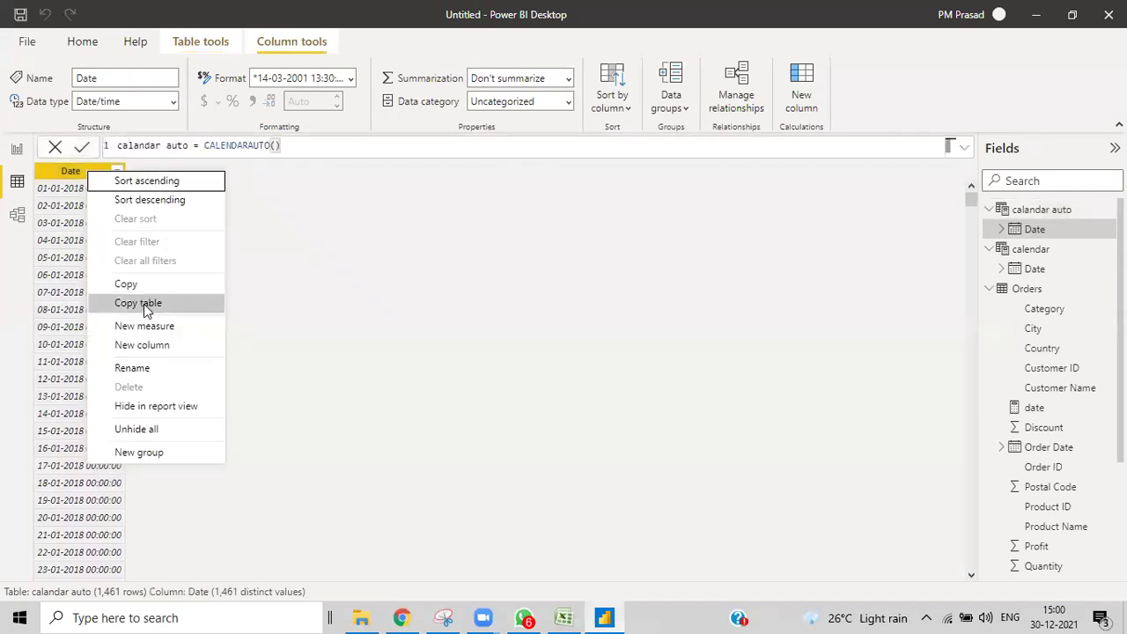
key("Escape")
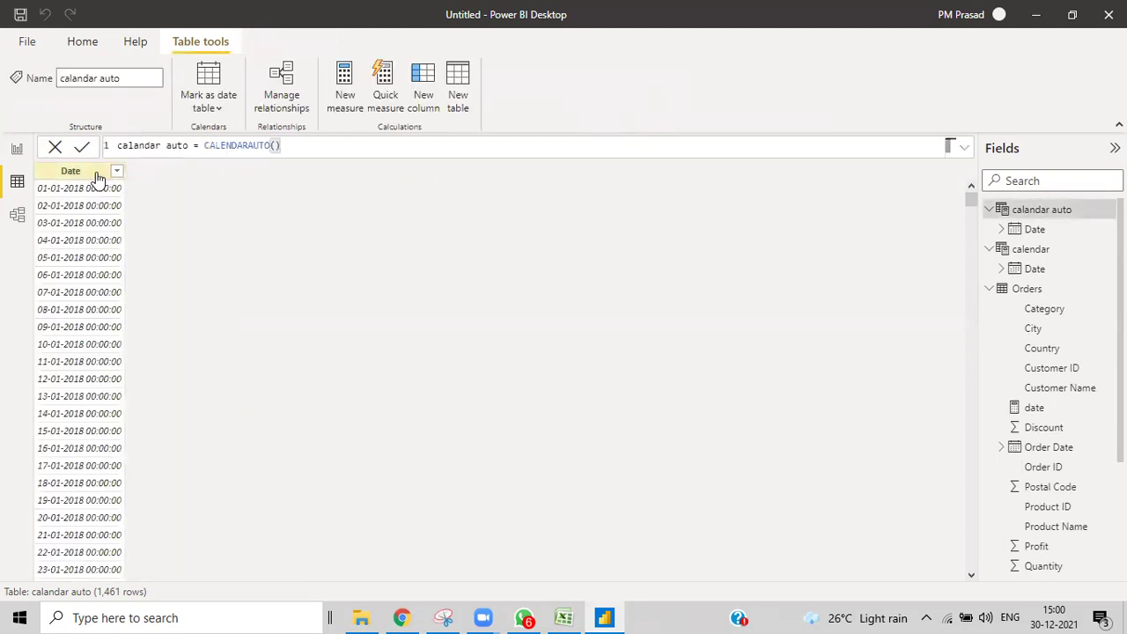
right_click(92, 173)
left_click(144, 349)
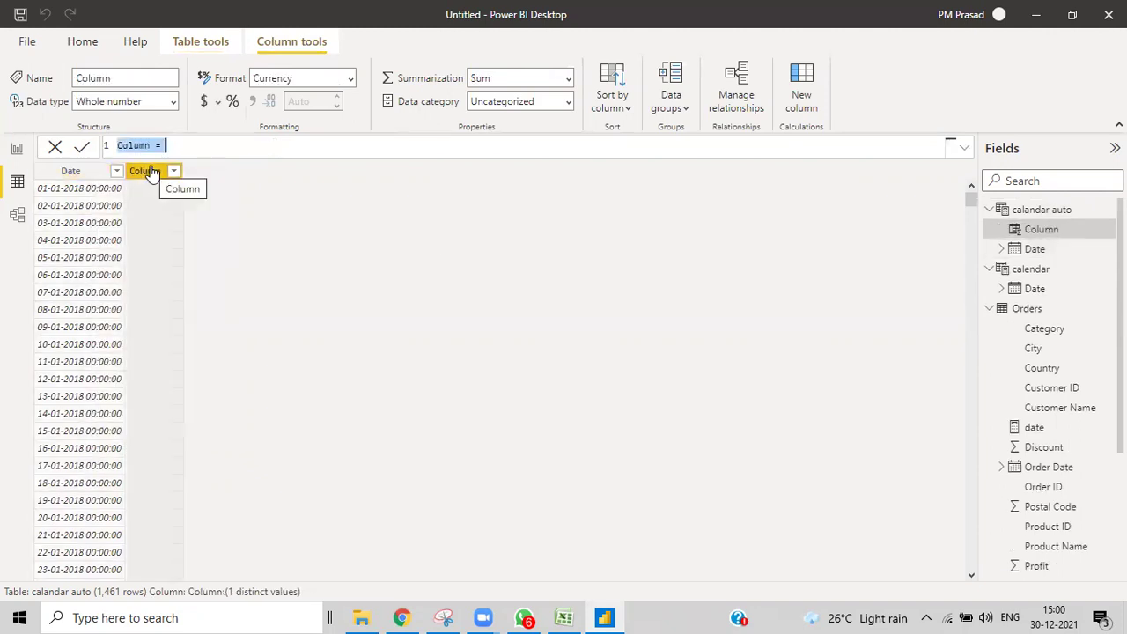
Step: Name the new column year and define it with the formula year('calandar auto'[Date])
key("BackSpace")
type("year=year")
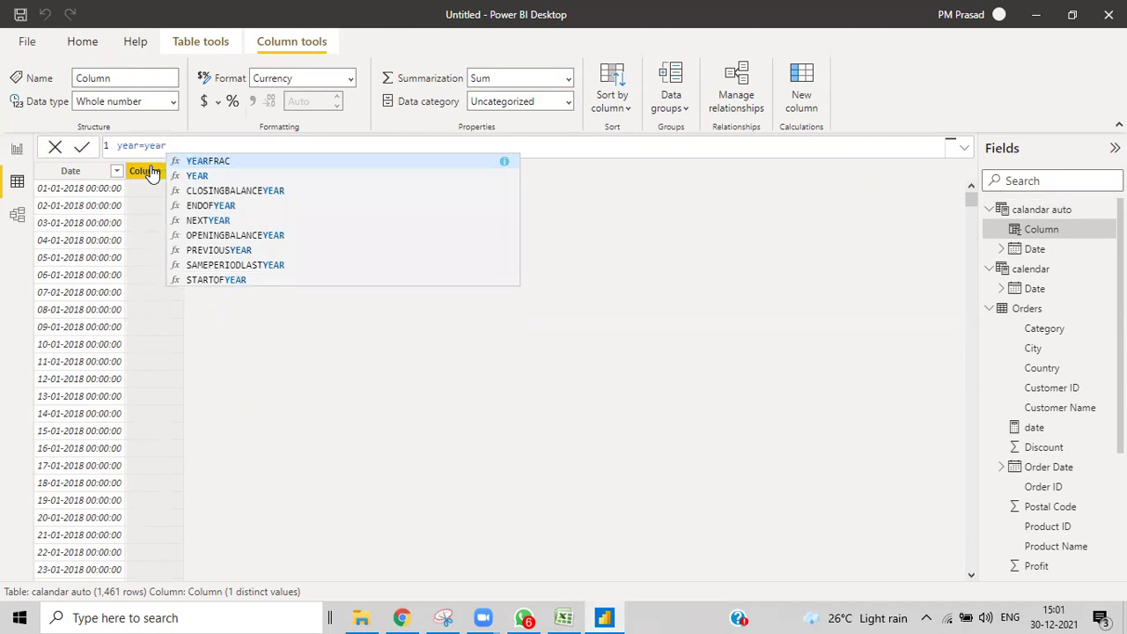
type("=")
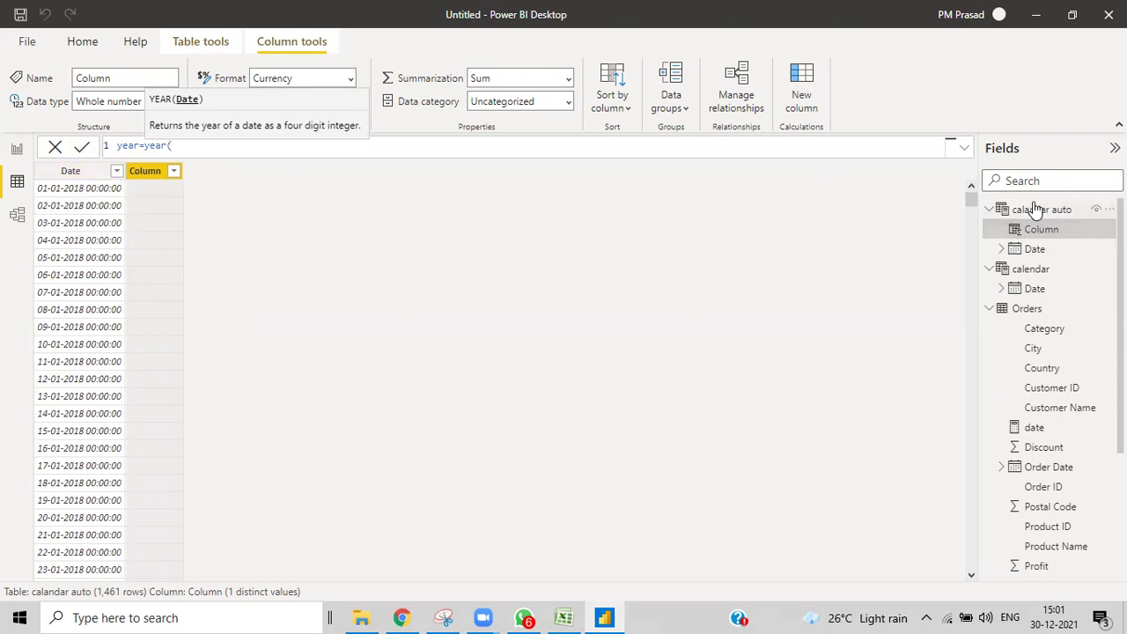
type("ate")
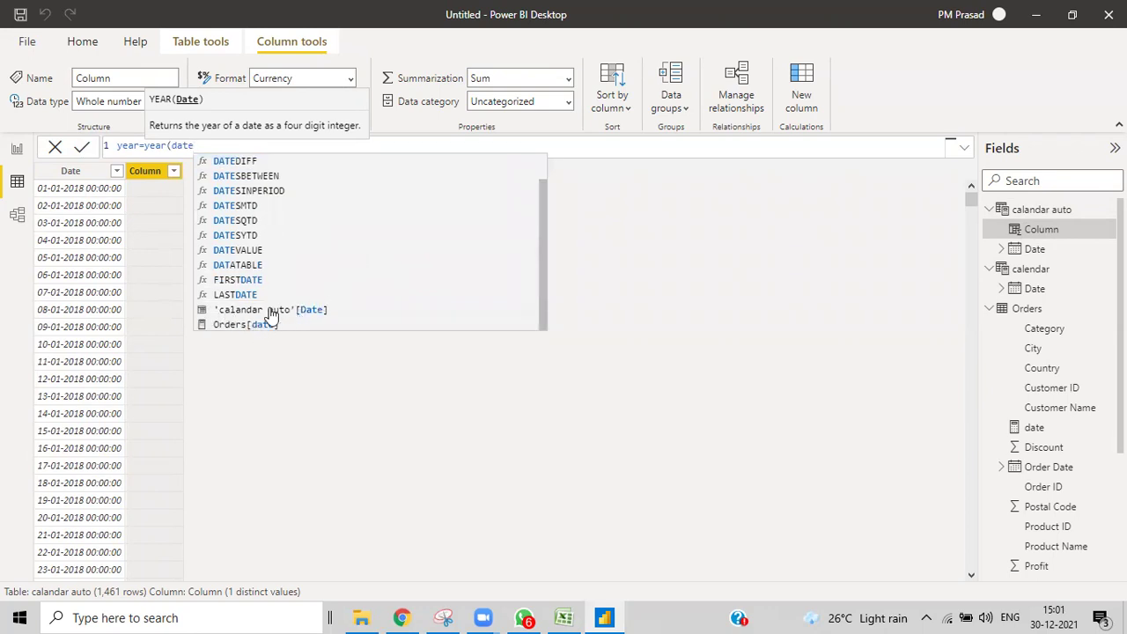
left_click(202, 310)
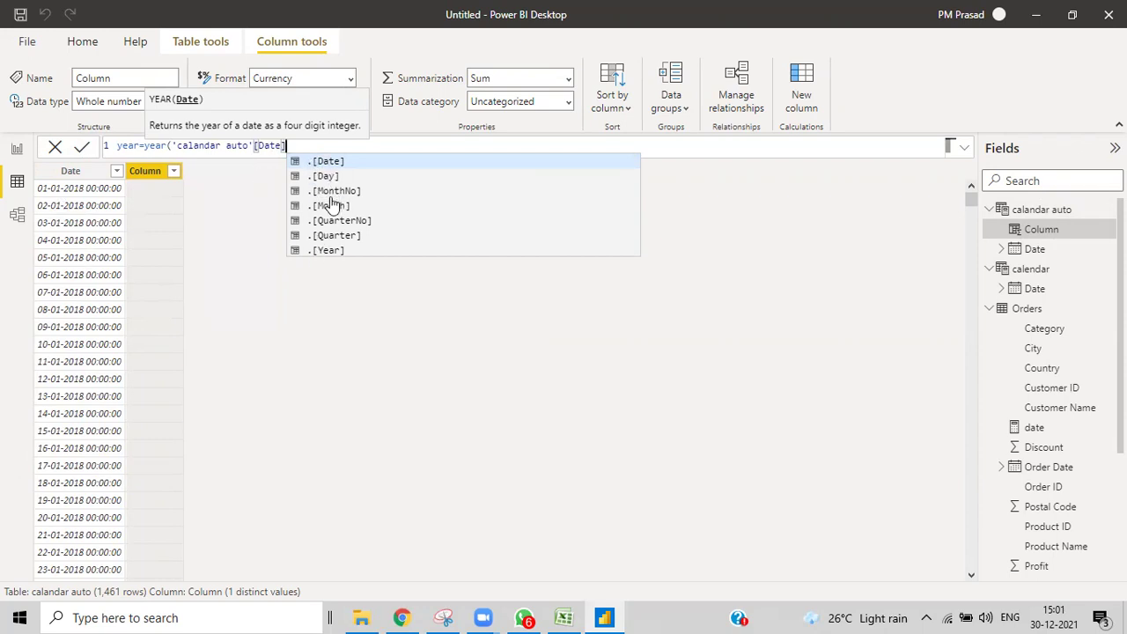
left_click(291, 146)
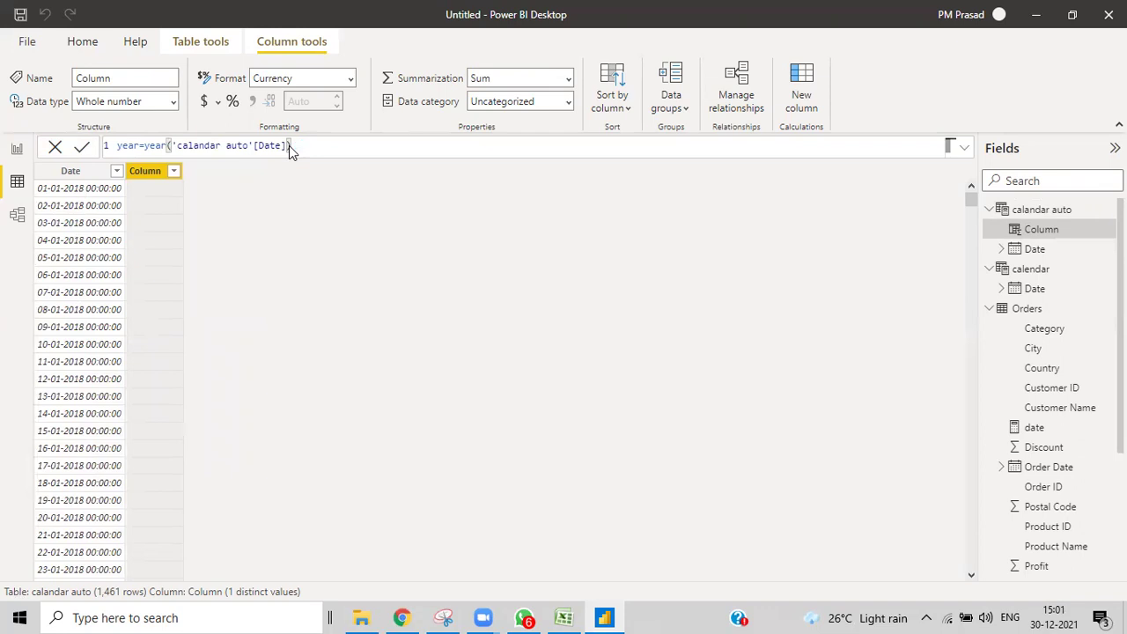
key("Return")
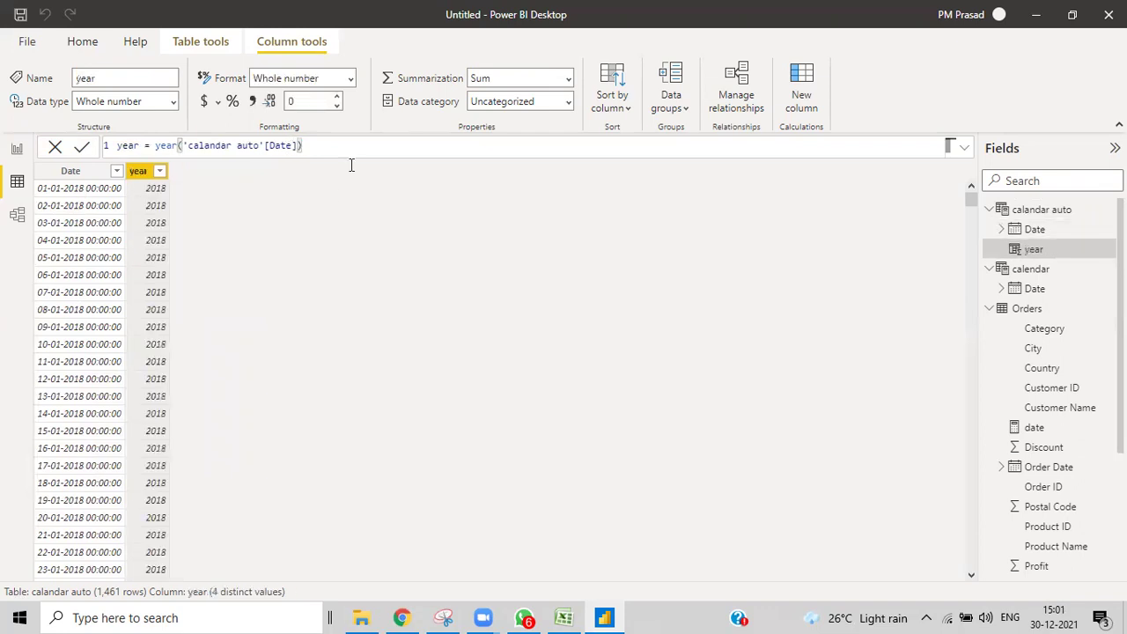
Step: Compare the year column's values with the dates across the change from December 2018 to January 2019
scroll(106, 447, "down", 20)
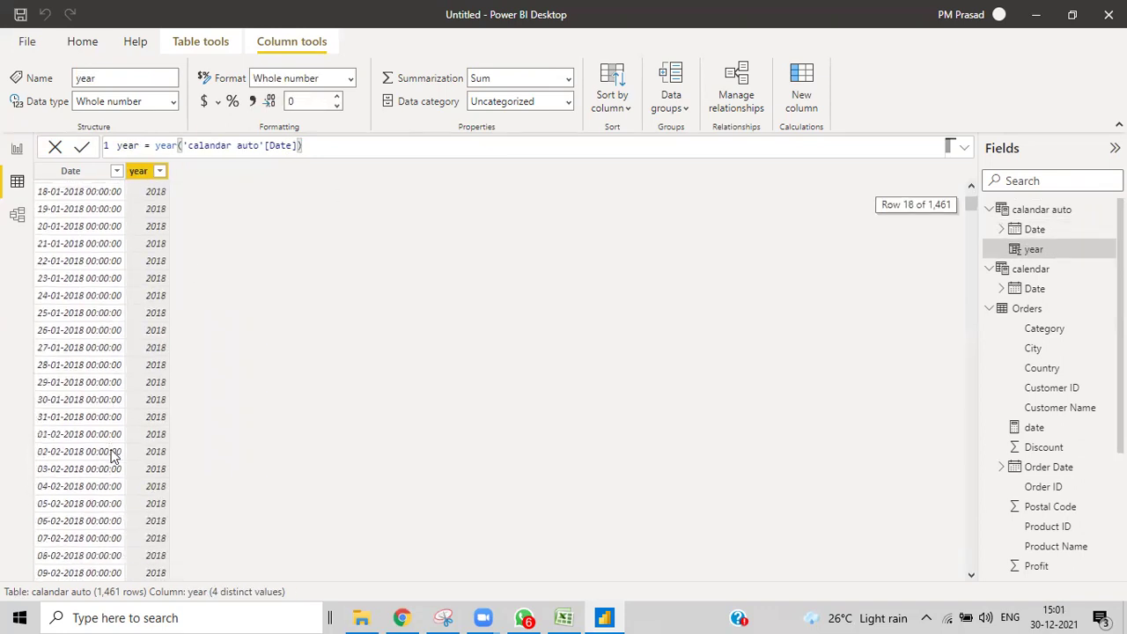
scroll(101, 465, "down", 20)
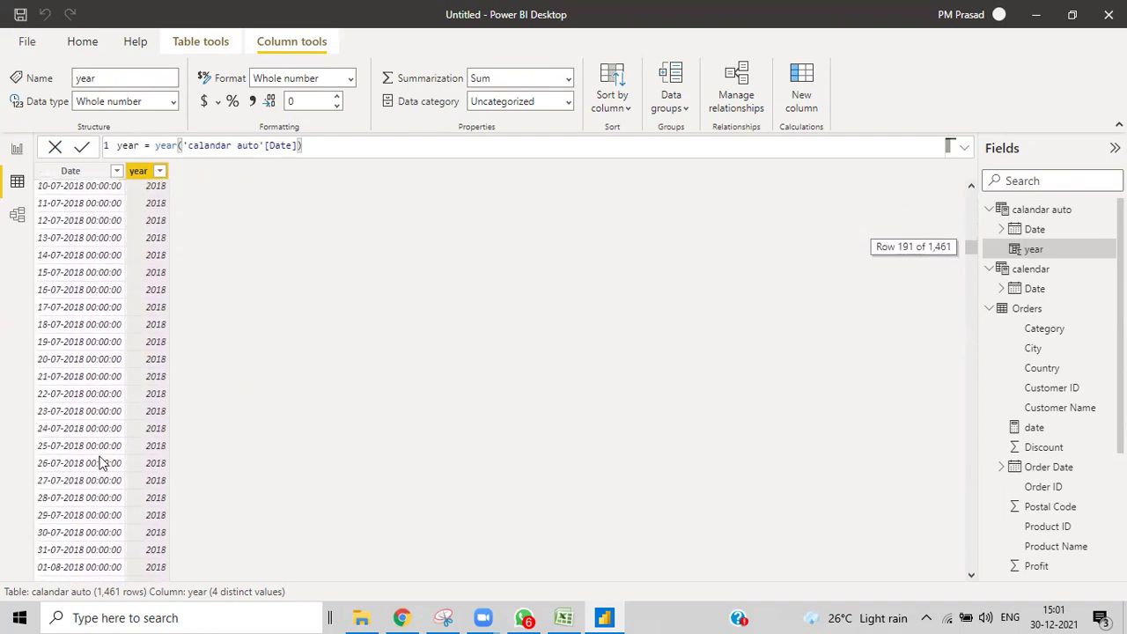
scroll(101, 462, "down", 5)
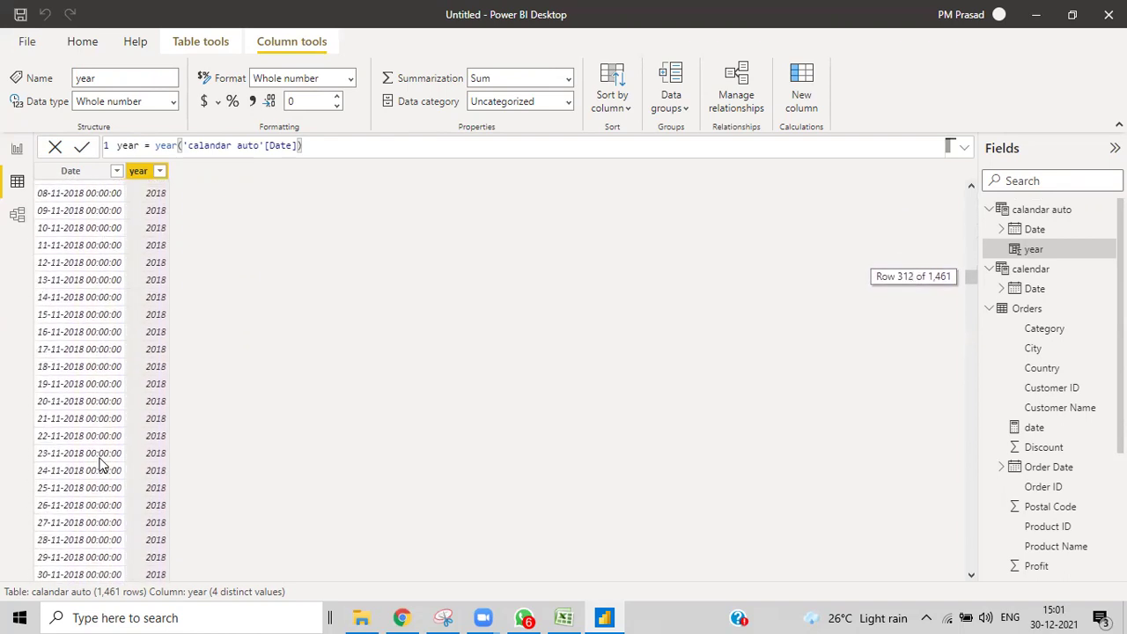
scroll(102, 465, "down", 5)
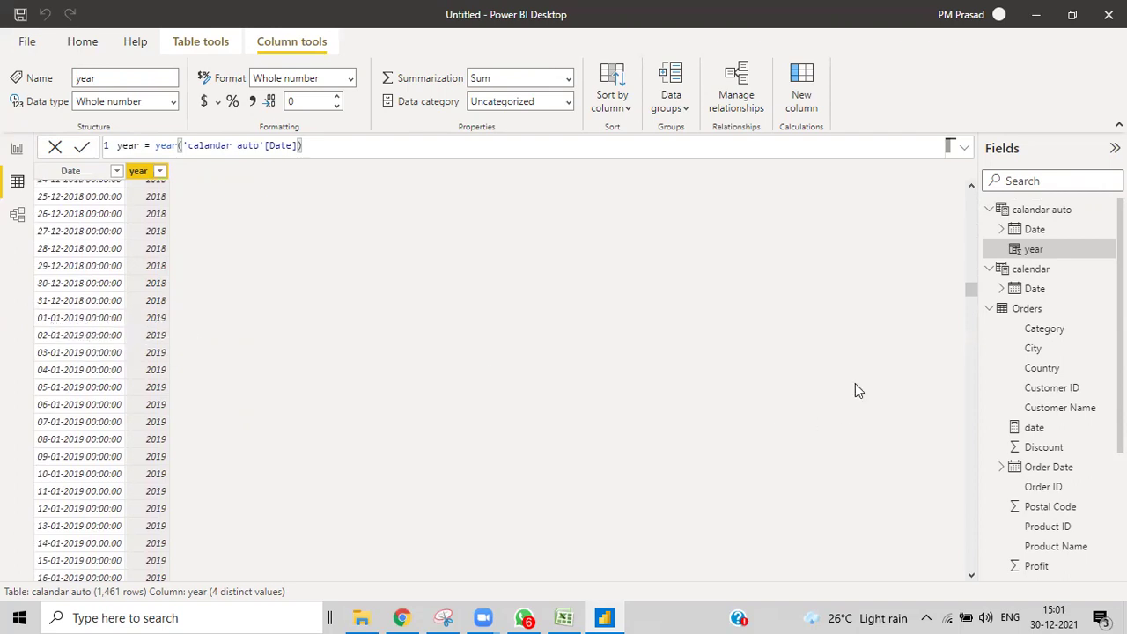
left_click_drag(971, 297, 971, 190)
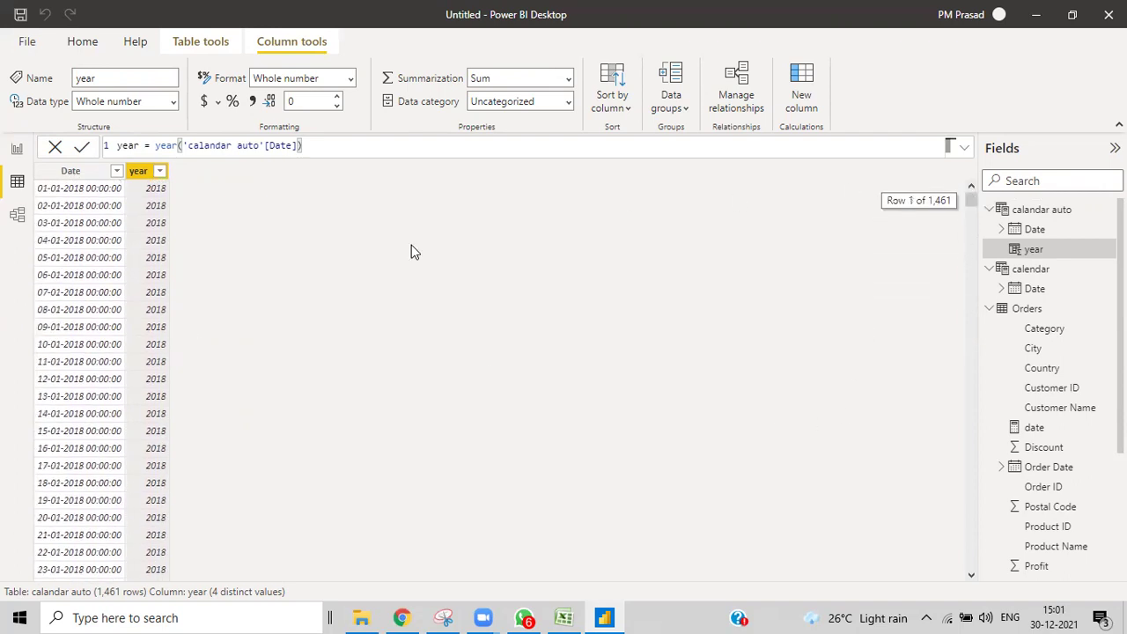
Step: Add a calculated column named month to the calandar auto table with the formula MONTH('calandar auto'[Date])
right_click(137, 172)
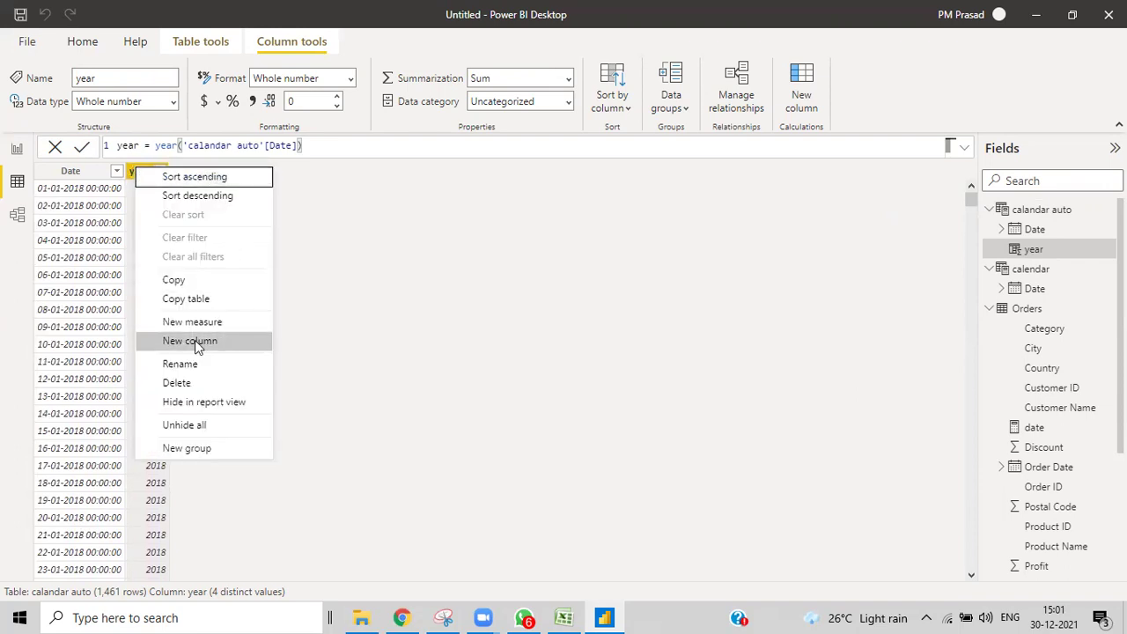
key("Escape")
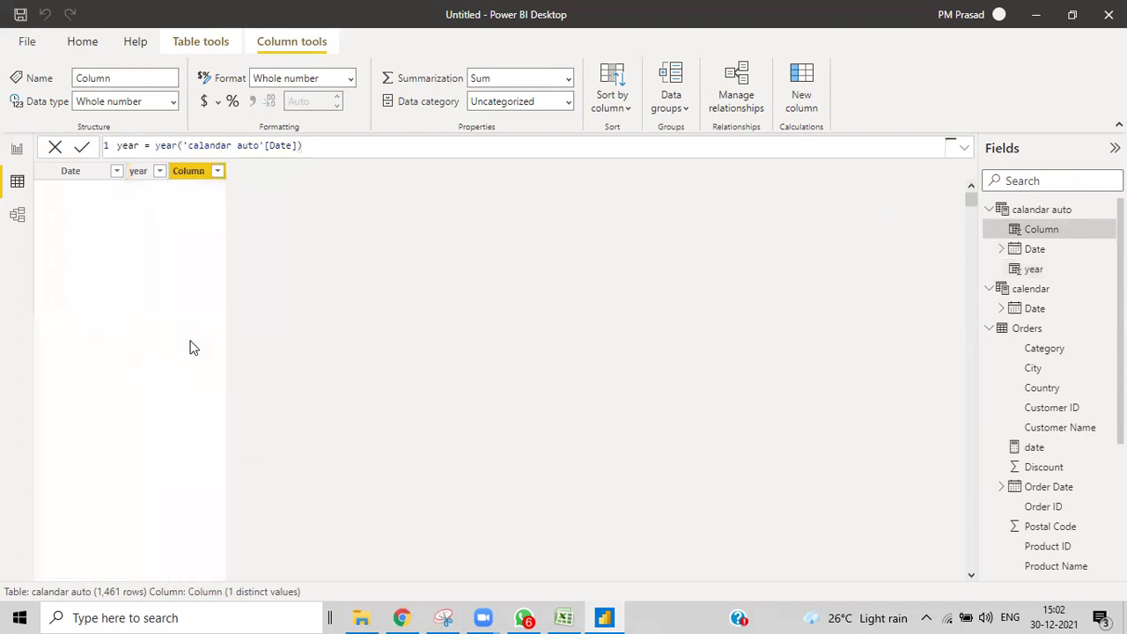
key("BackSpace")
type("month")
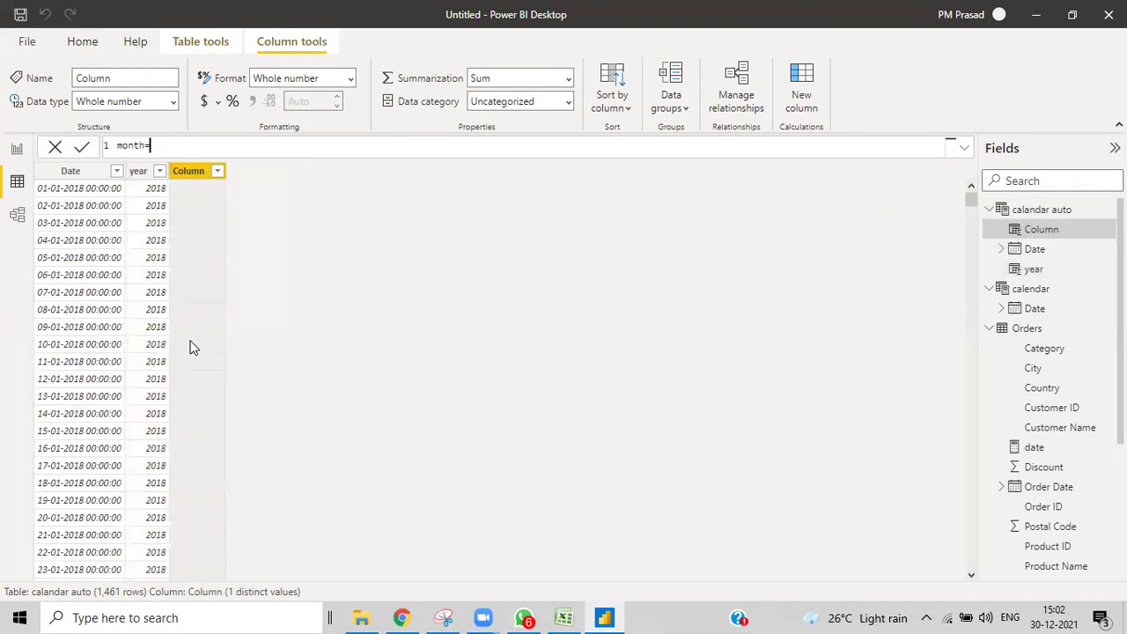
type("=month")
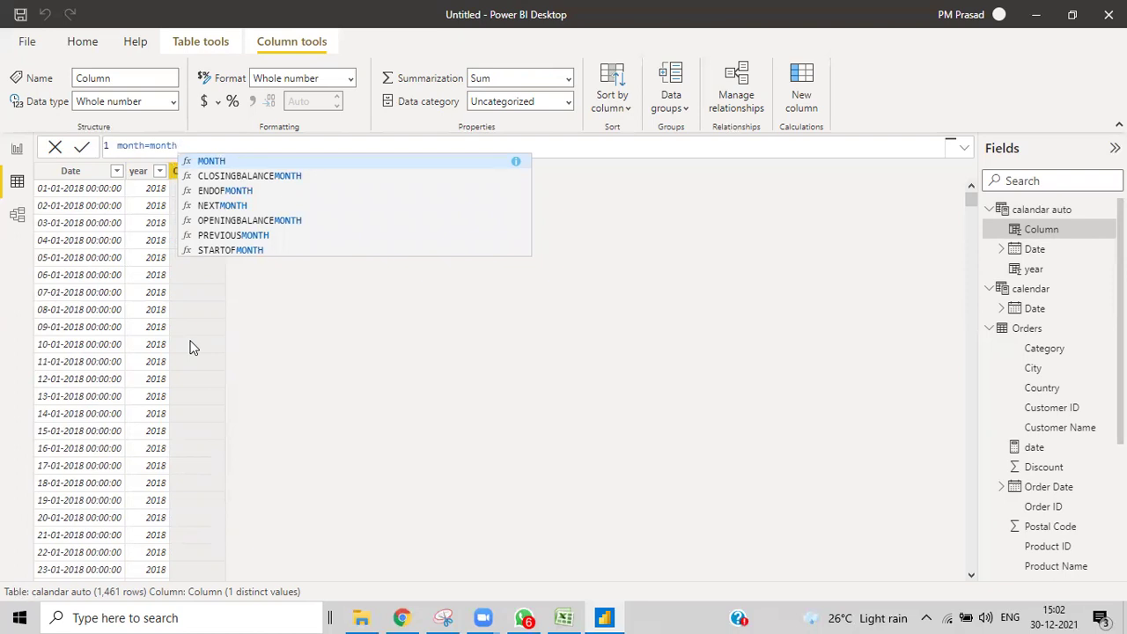
key("Tab")
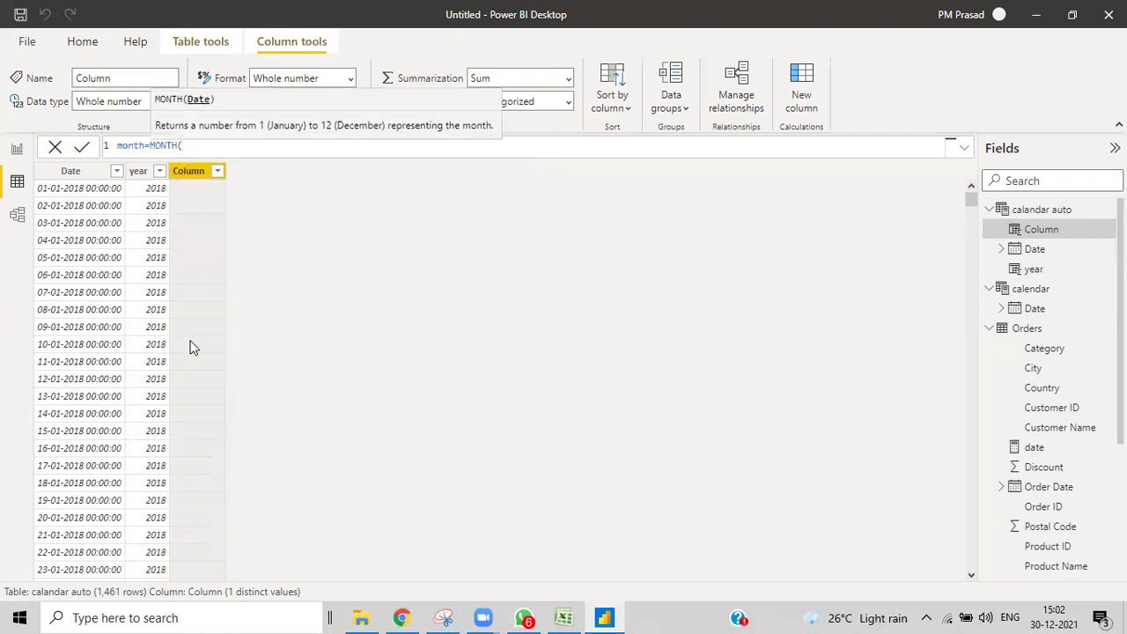
type("date")
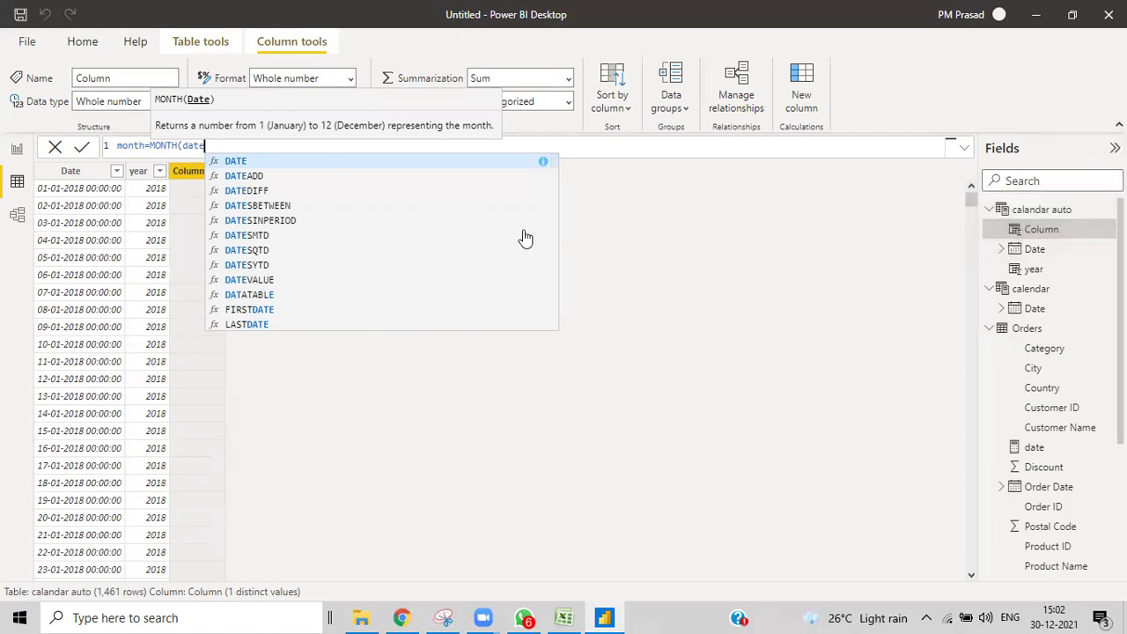
scroll(317, 238, "down", 1)
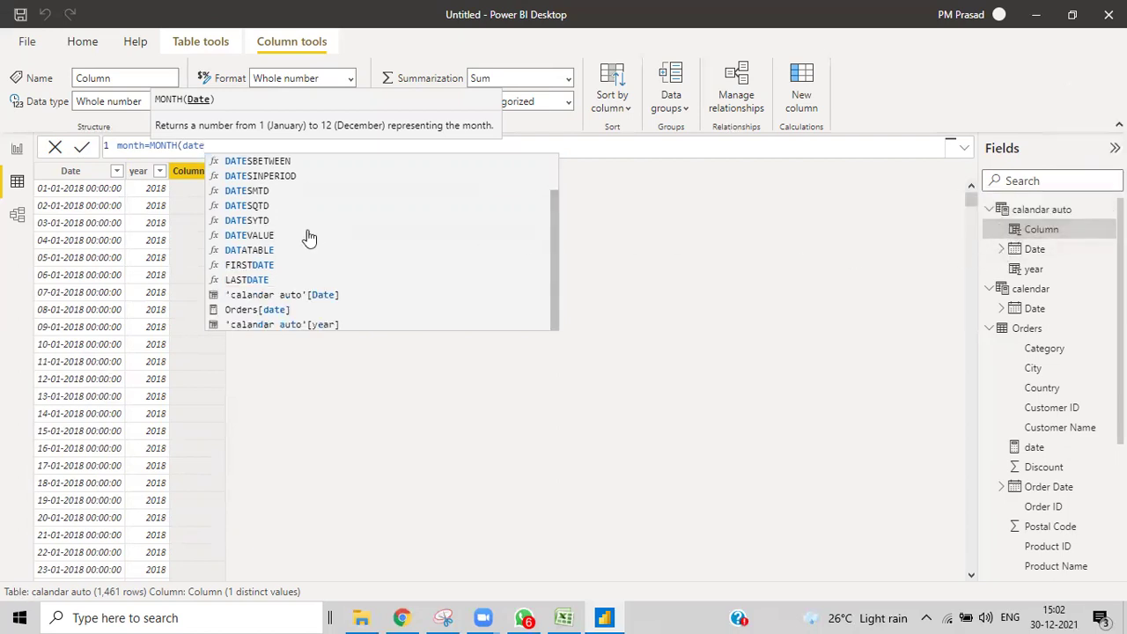
left_click(214, 295)
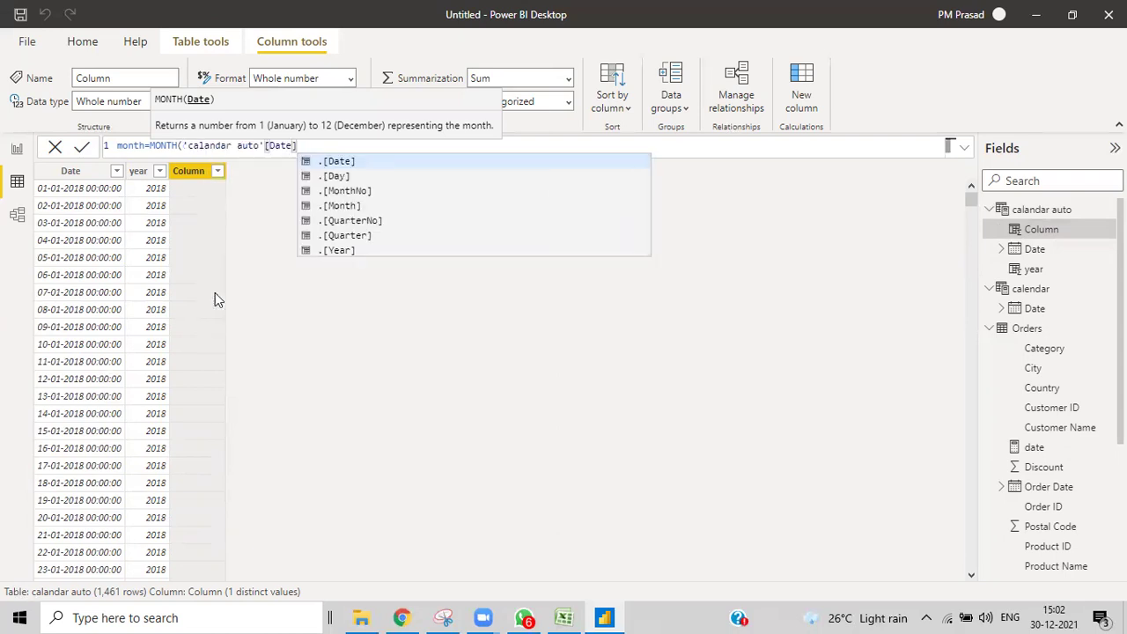
type(")")
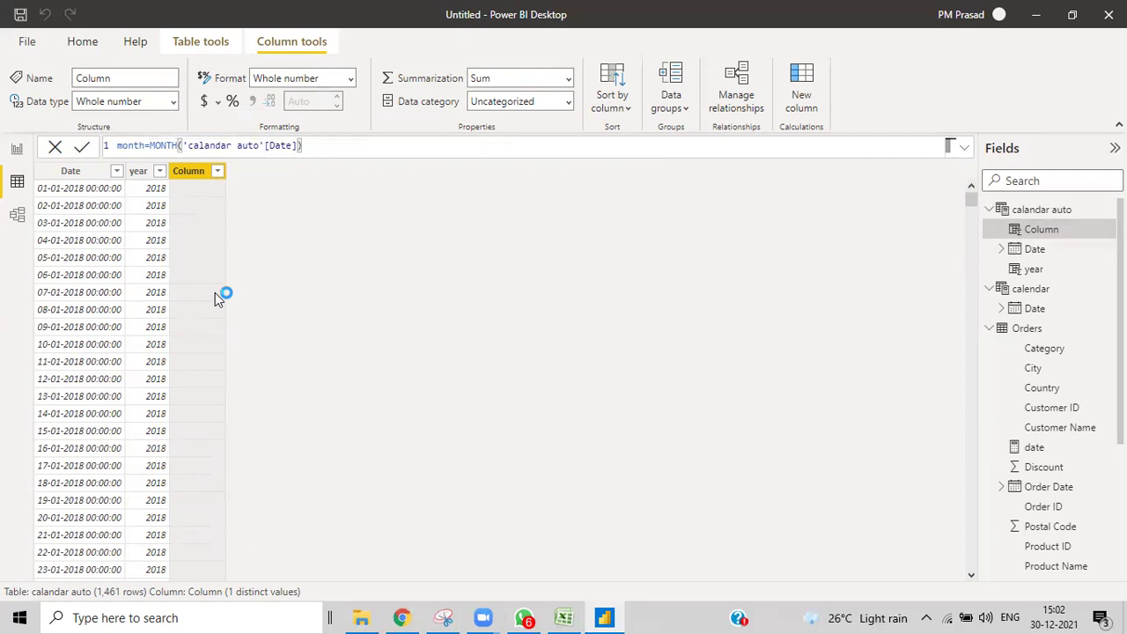
key("Return")
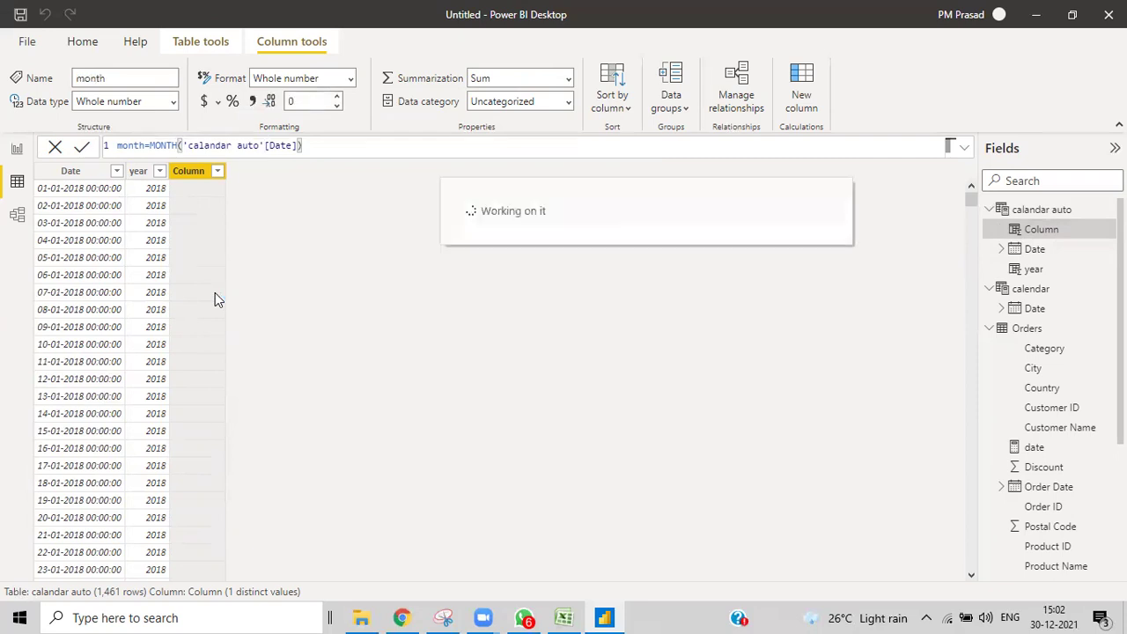
Step: Check the month values against the dates and add another calculated column to the calandar auto table
scroll(201, 376, "down", 10)
scroll(198, 378, "up", 4)
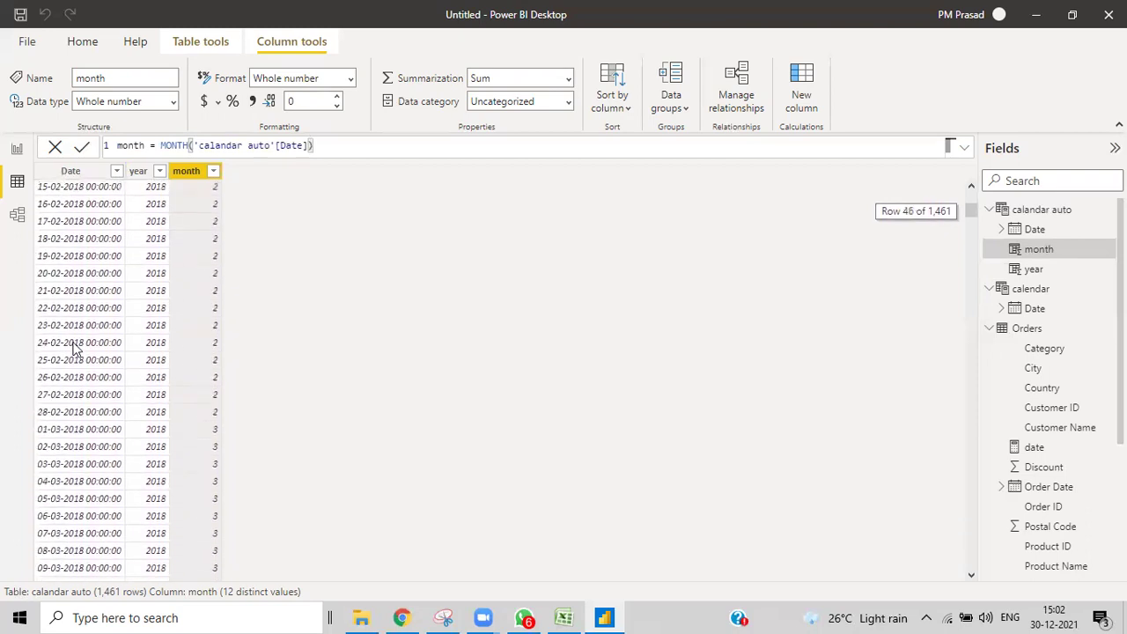
scroll(199, 341, "up", 15)
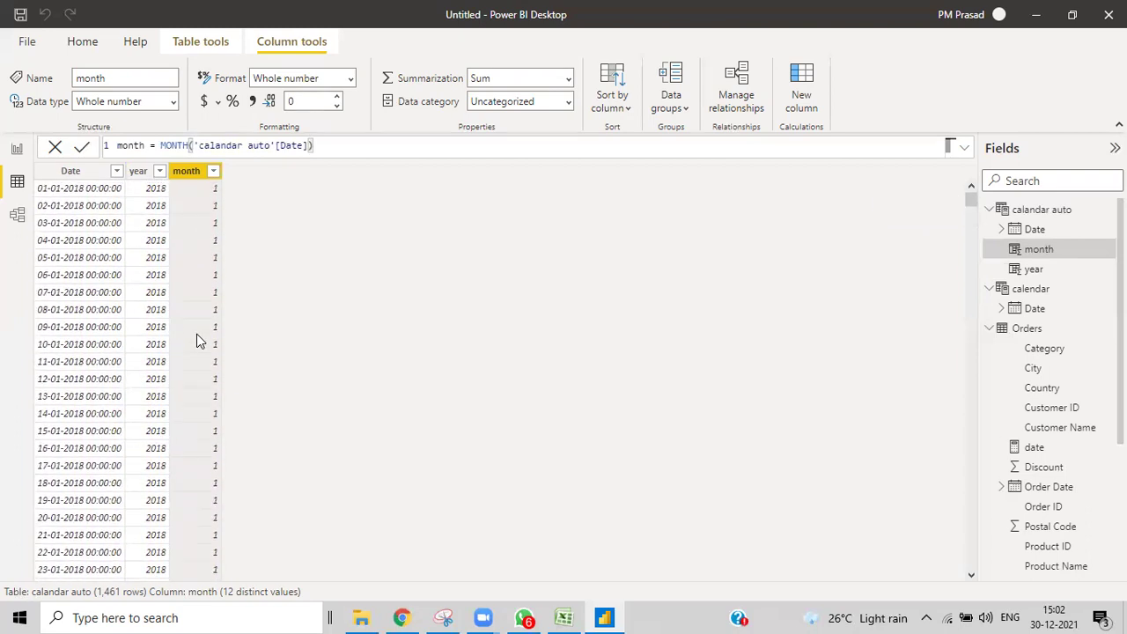
right_click(195, 179)
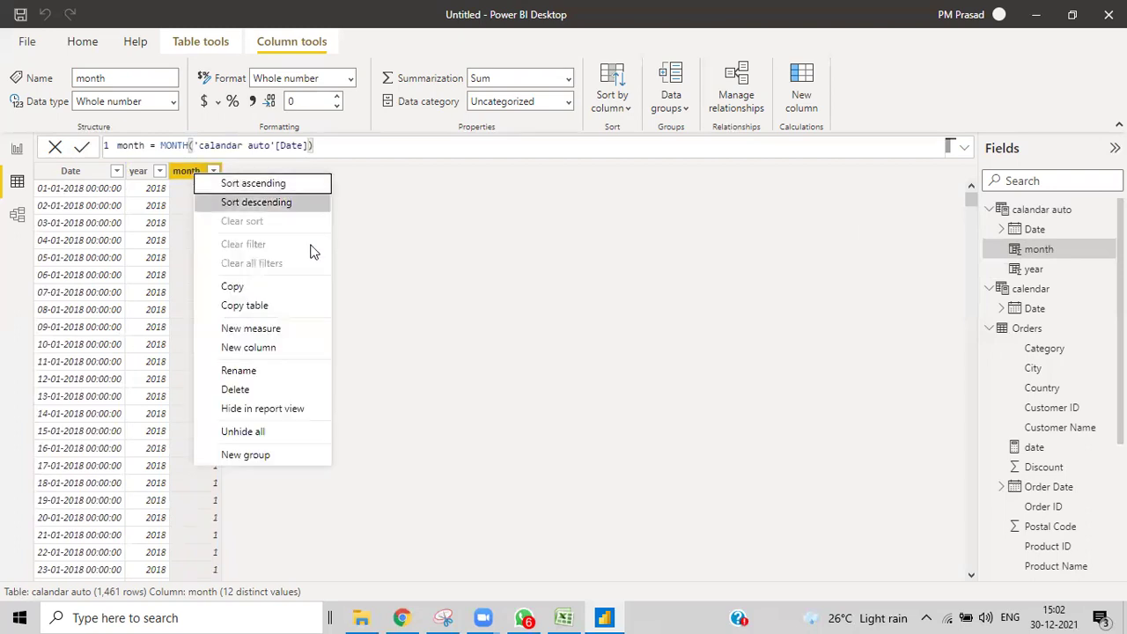
left_click(249, 347)
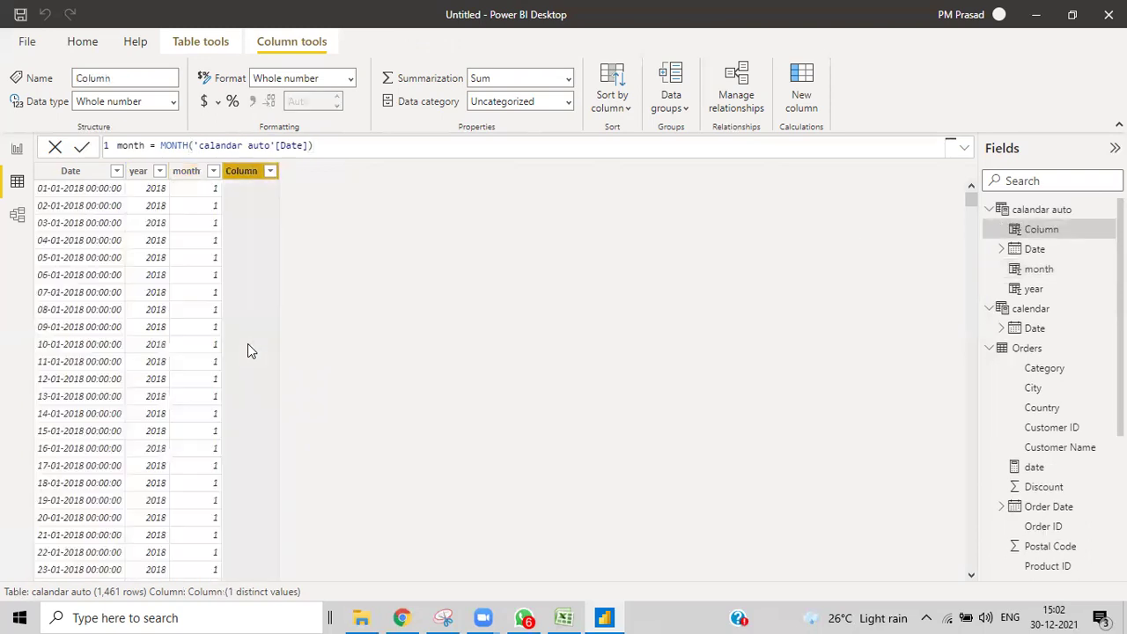
Step: Name the new column quarter and define it with the formula QUARTER('calandar auto'[Date])
key("BackSpace")
type("quarter")
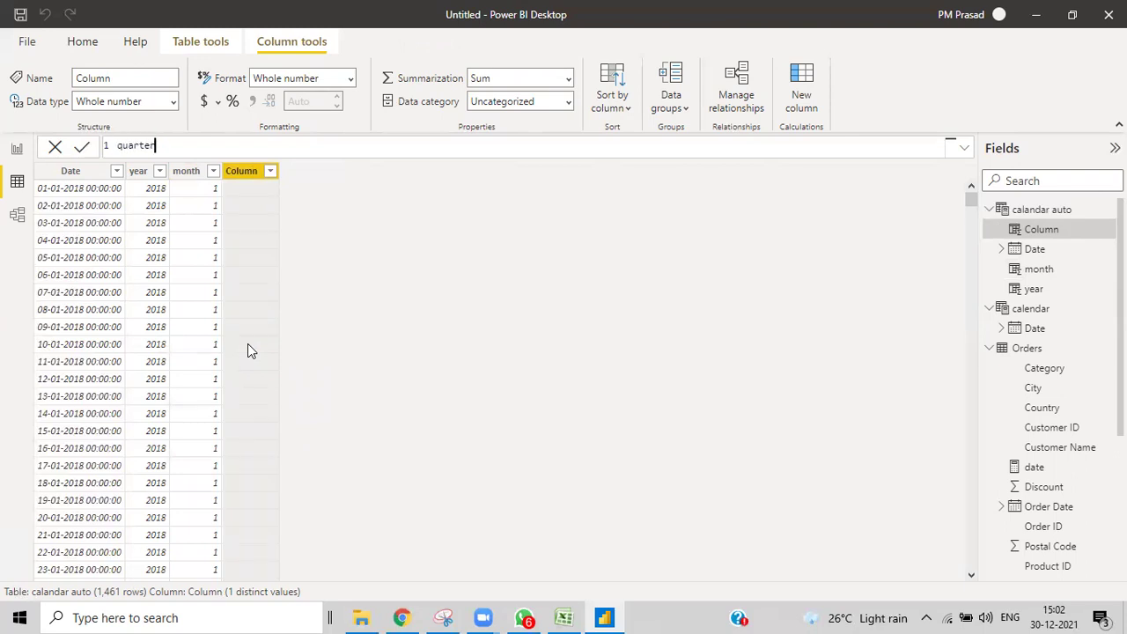
type("=qu")
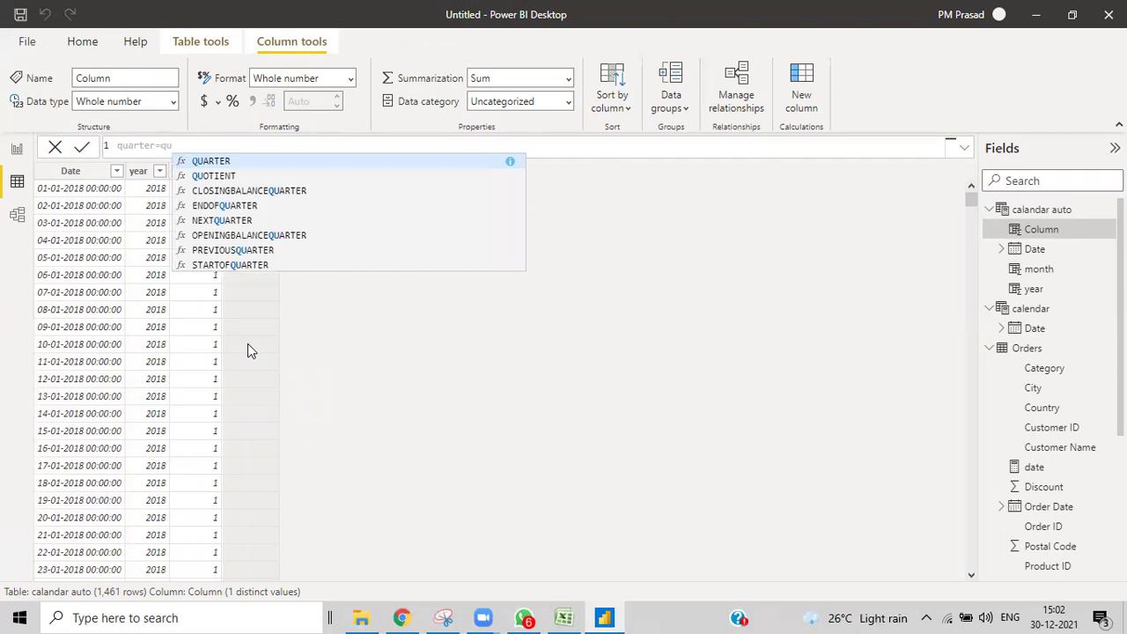
key("Tab")
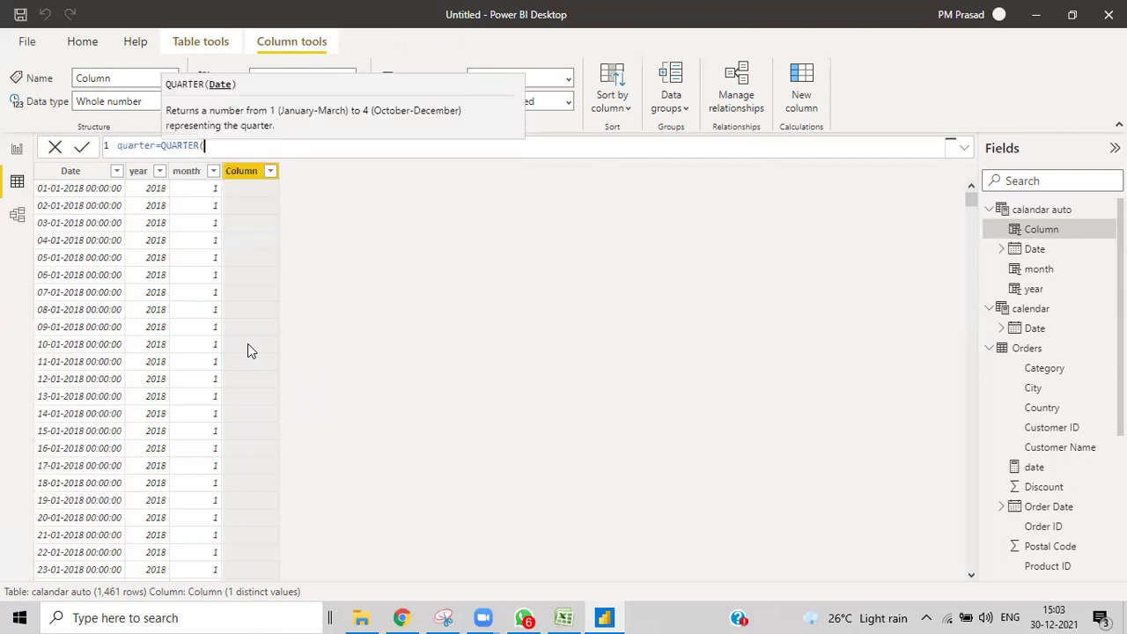
type("date")
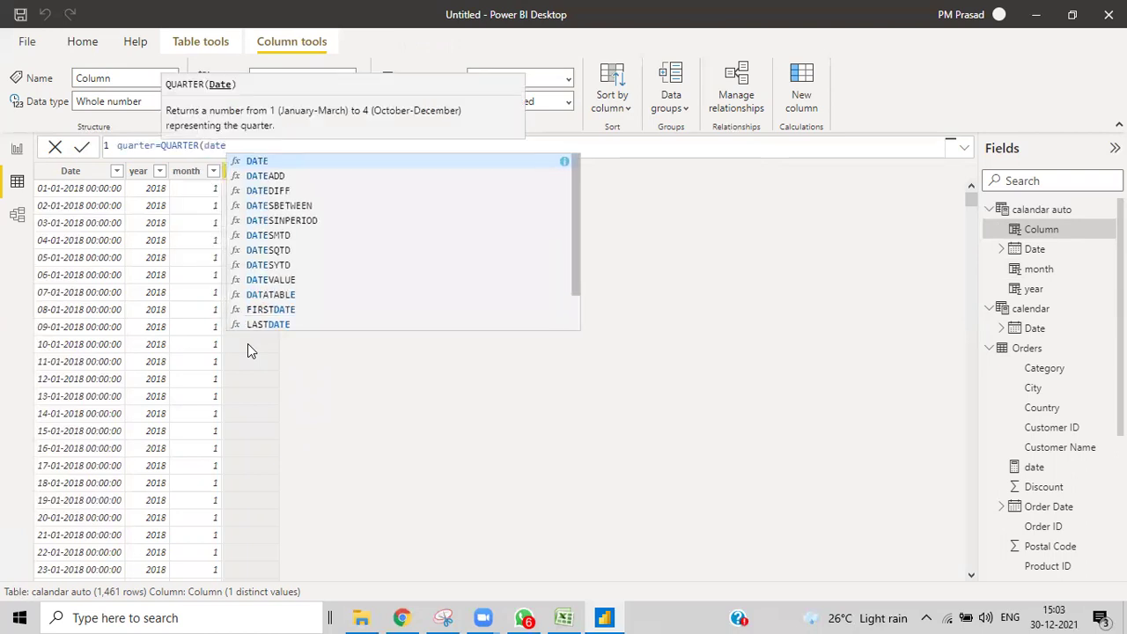
scroll(292, 318, "down", 2)
left_click(287, 298)
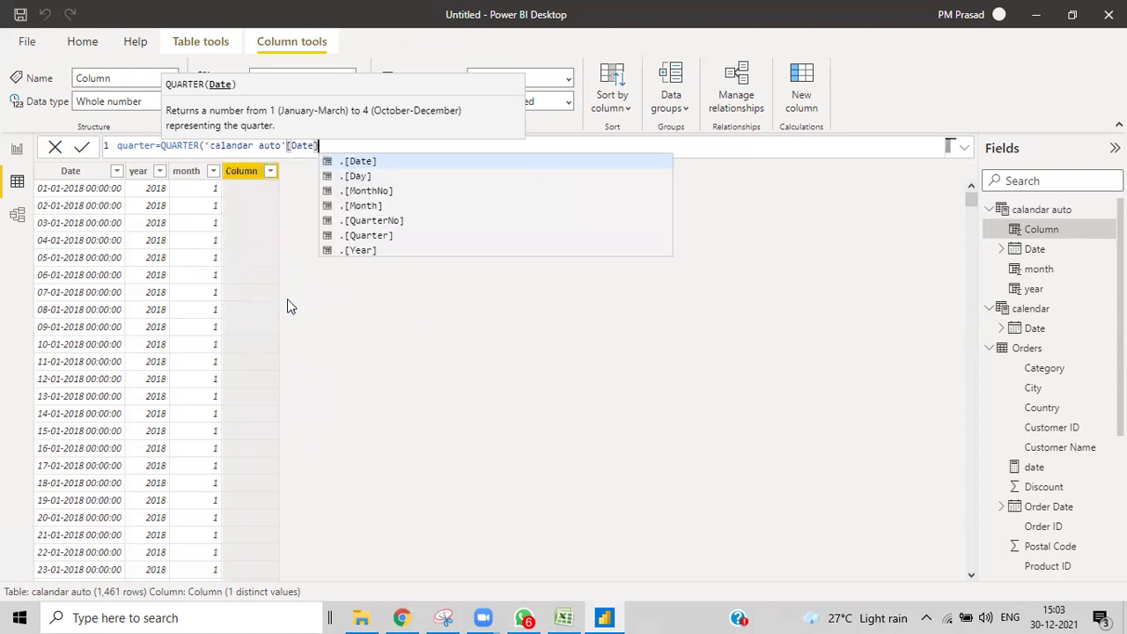
type(")")
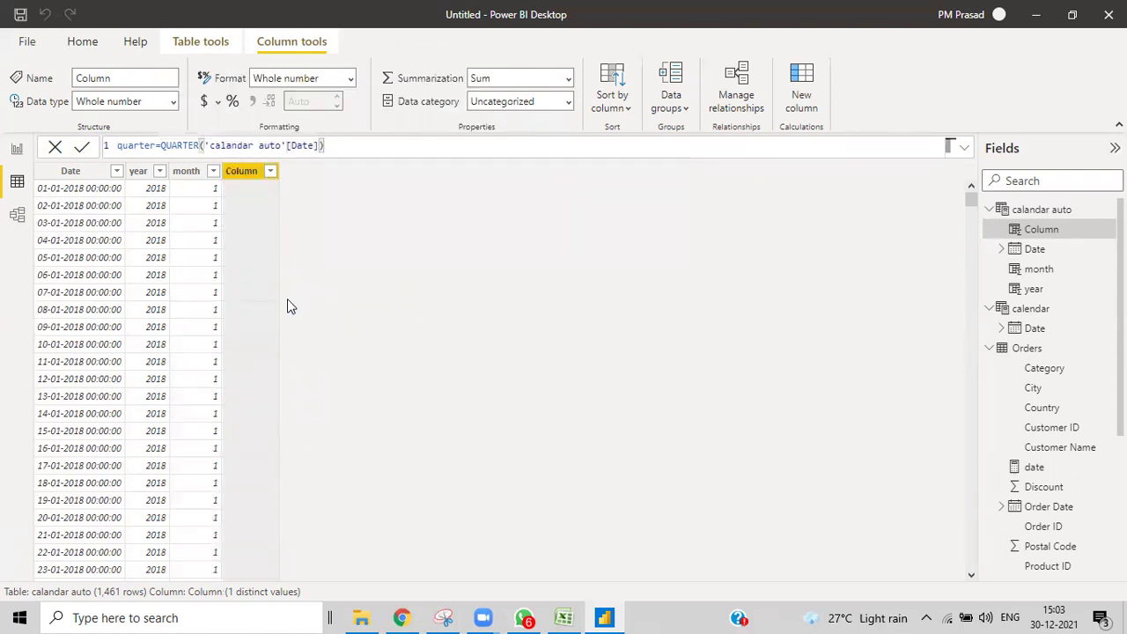
left_click(67, 182)
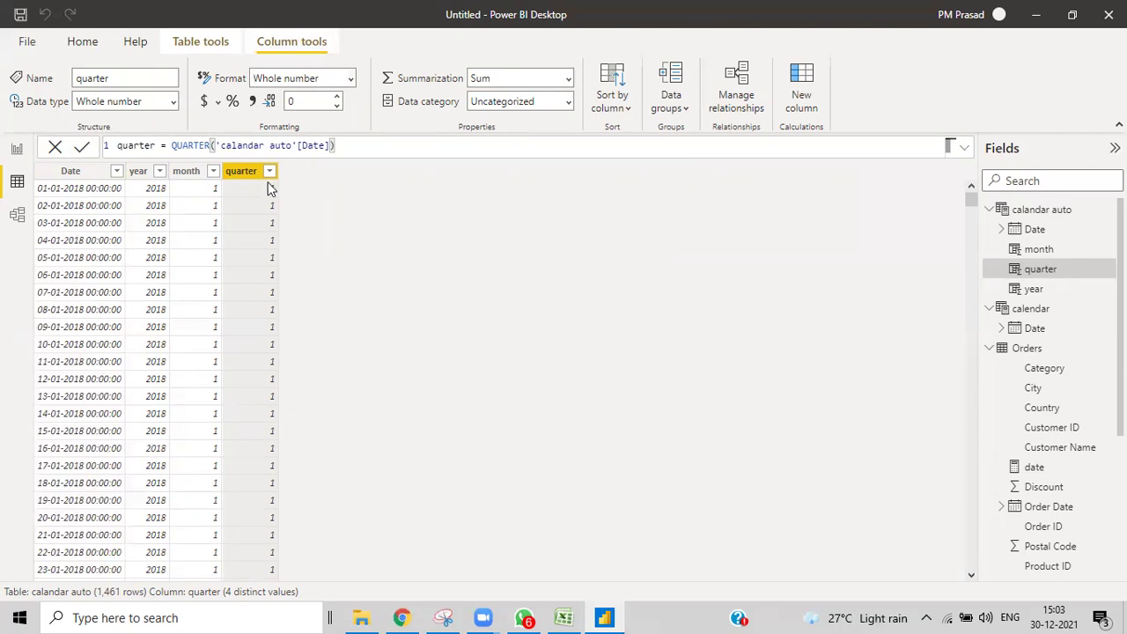
Step: Compare the quarter column's values with the months across the 2018 changes from March to April, June to July and September to October
scroll(230, 340, "down", 20)
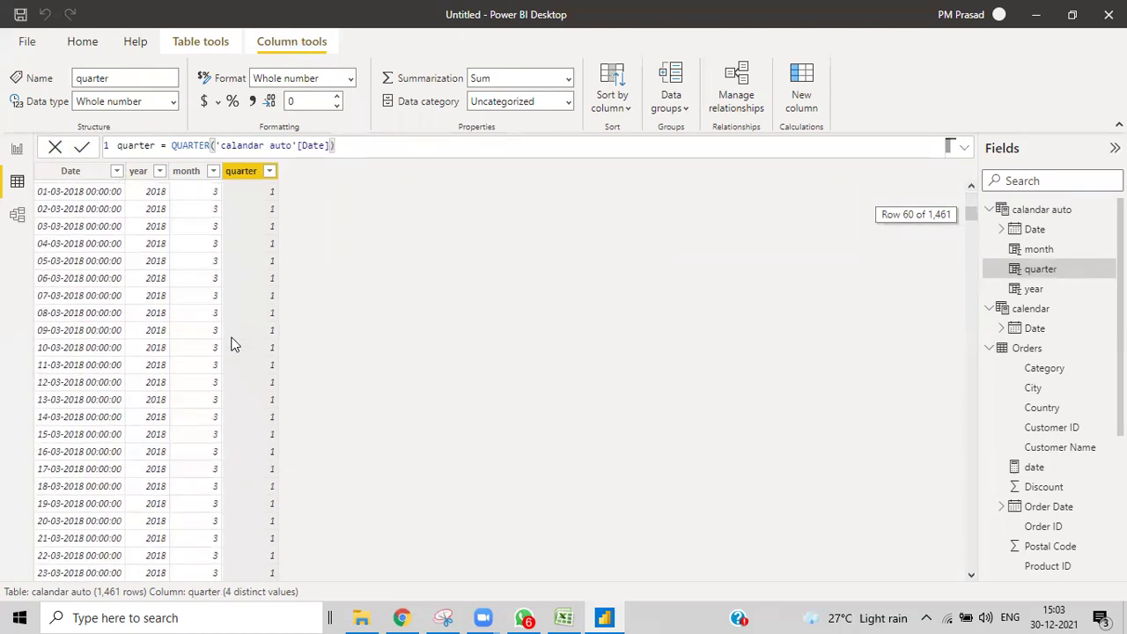
scroll(231, 341, "down", 20)
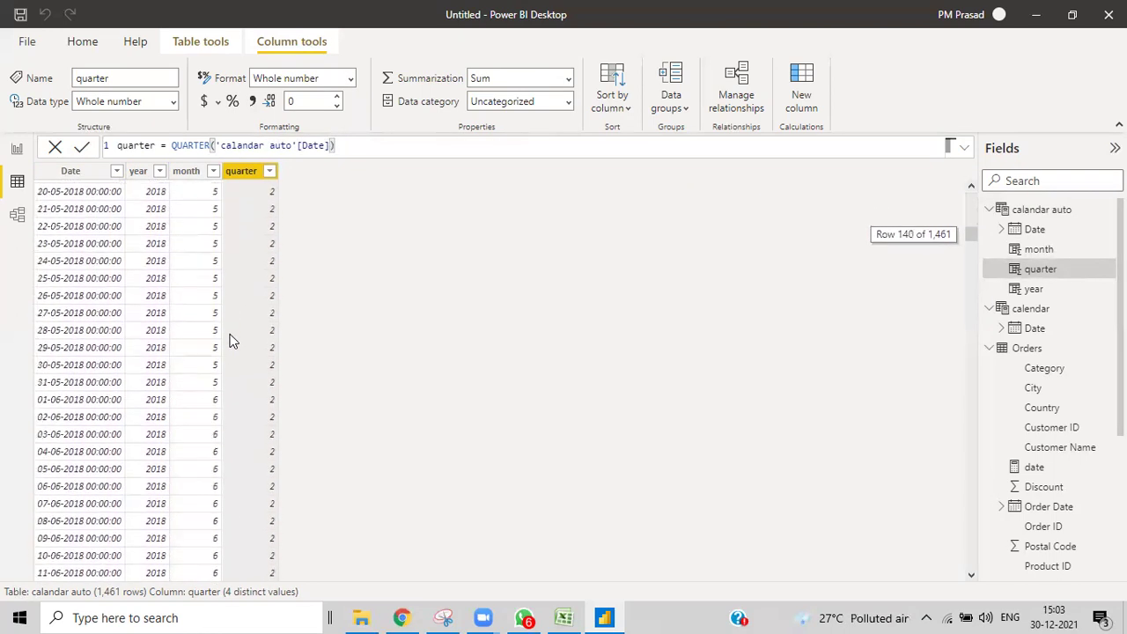
scroll(229, 339, "down", 20)
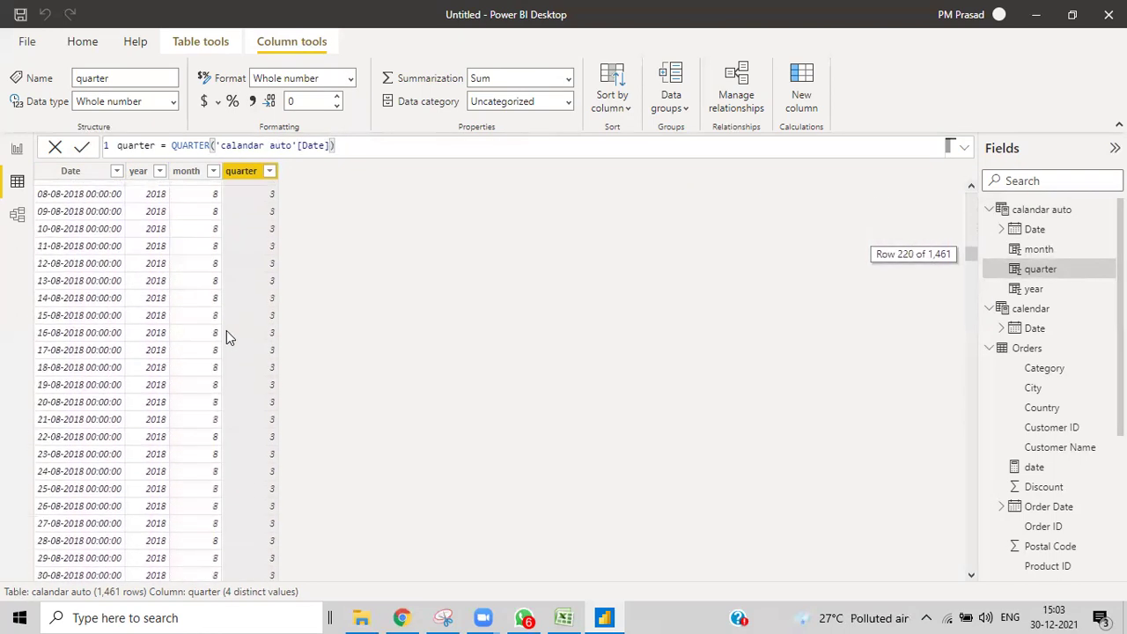
scroll(227, 335, "up", 20)
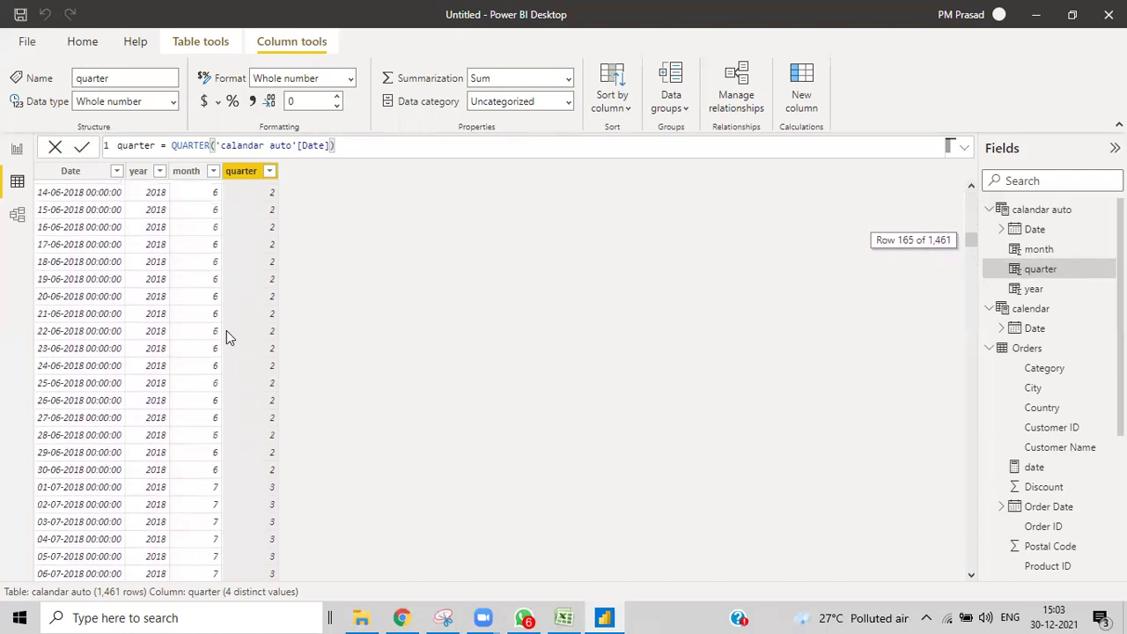
scroll(226, 336, "up", 20)
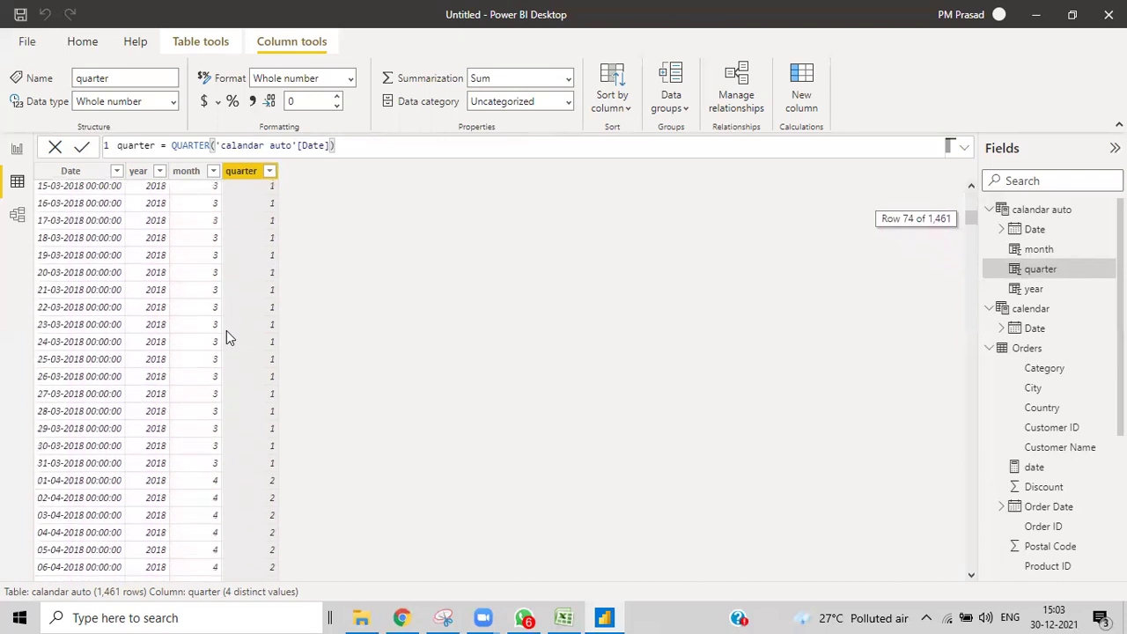
scroll(226, 337, "down", 2)
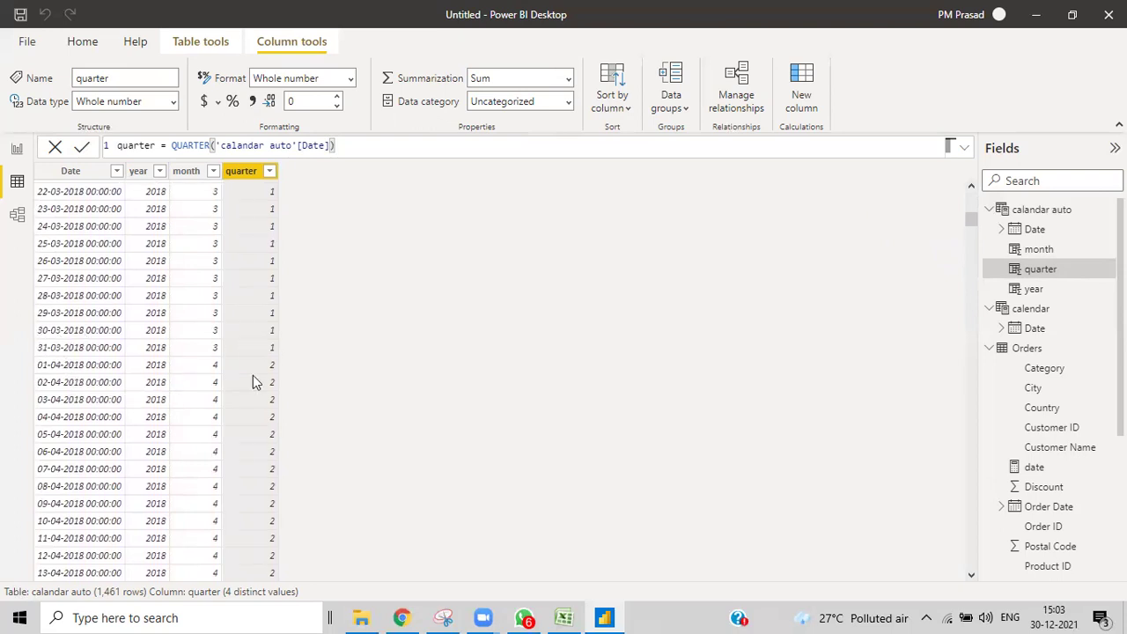
scroll(257, 421, "down", 6)
scroll(256, 421, "down", 20)
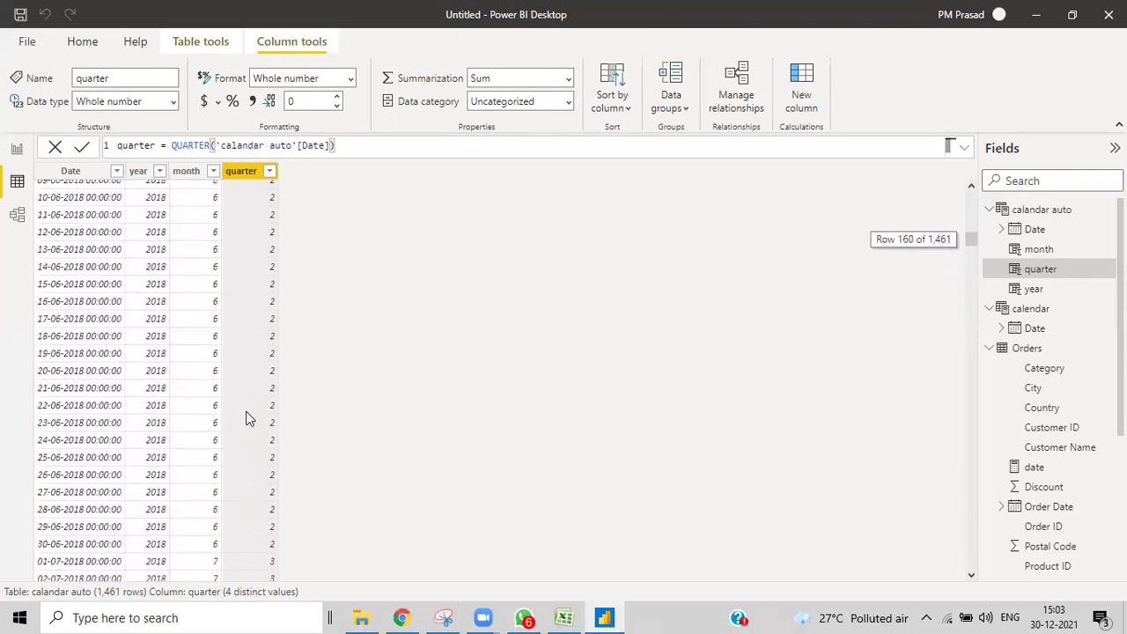
scroll(244, 379, "up", 13)
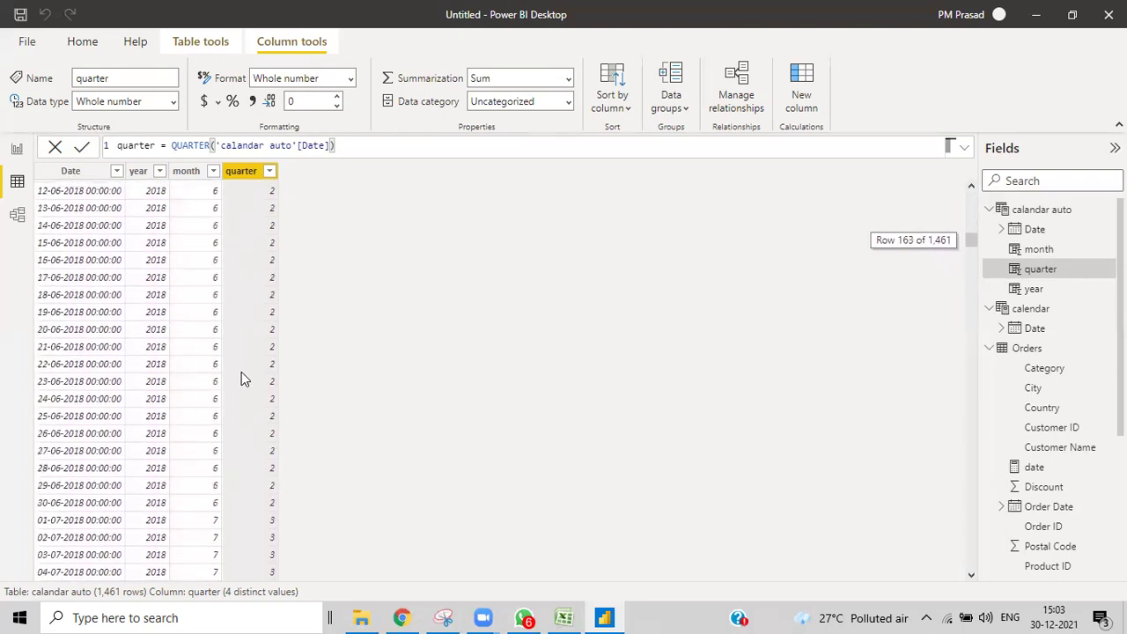
scroll(243, 379, "down", 4)
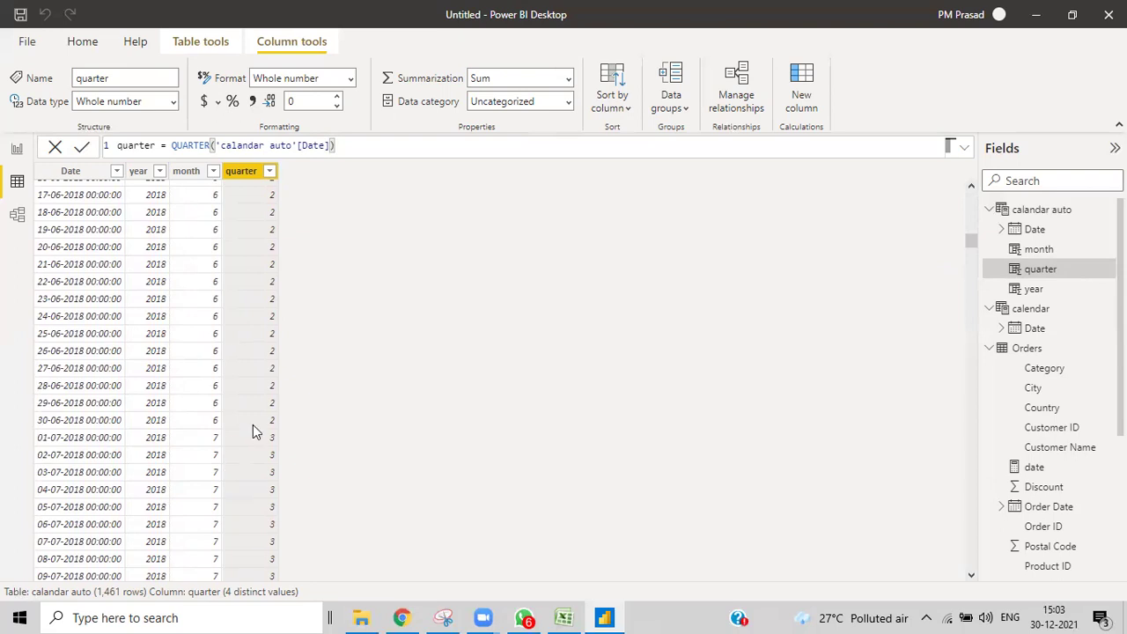
scroll(209, 493, "down", 10)
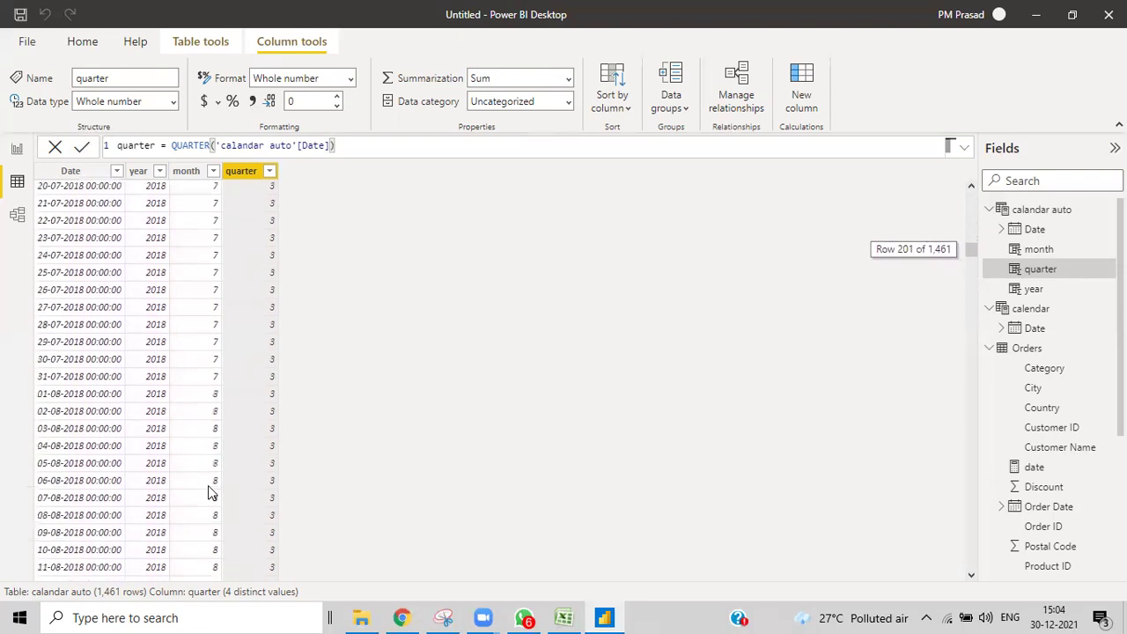
scroll(209, 493, "down", 3)
scroll(209, 494, "down", 2)
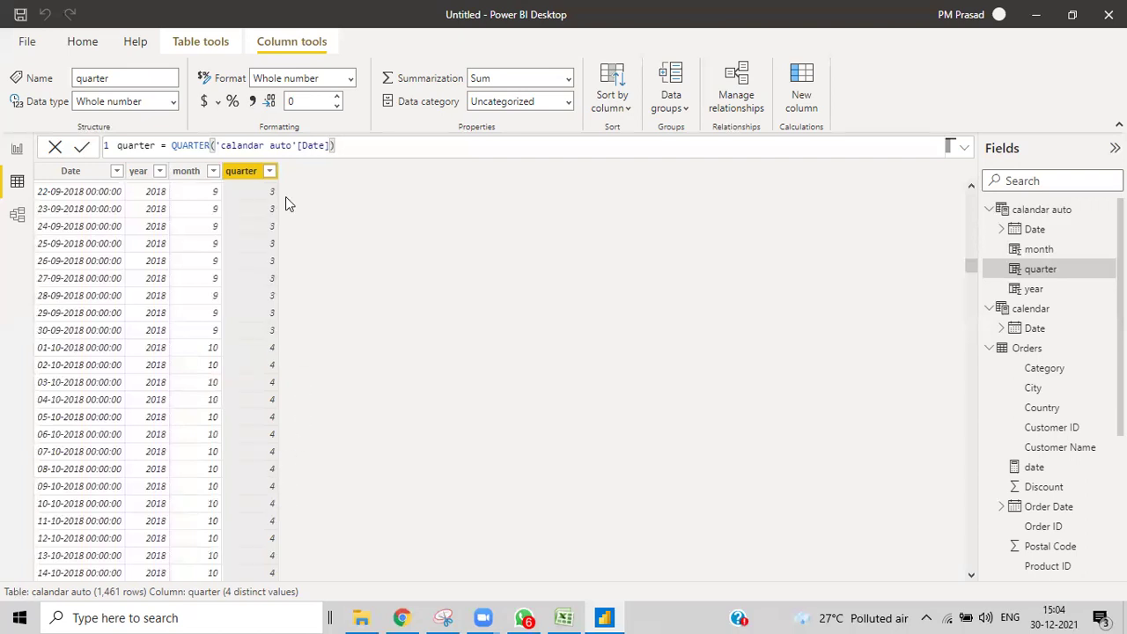
Step: Add a calculated column named day to the calandar auto table with the formula DAY('calandar auto'[Date])
right_click(249, 171)
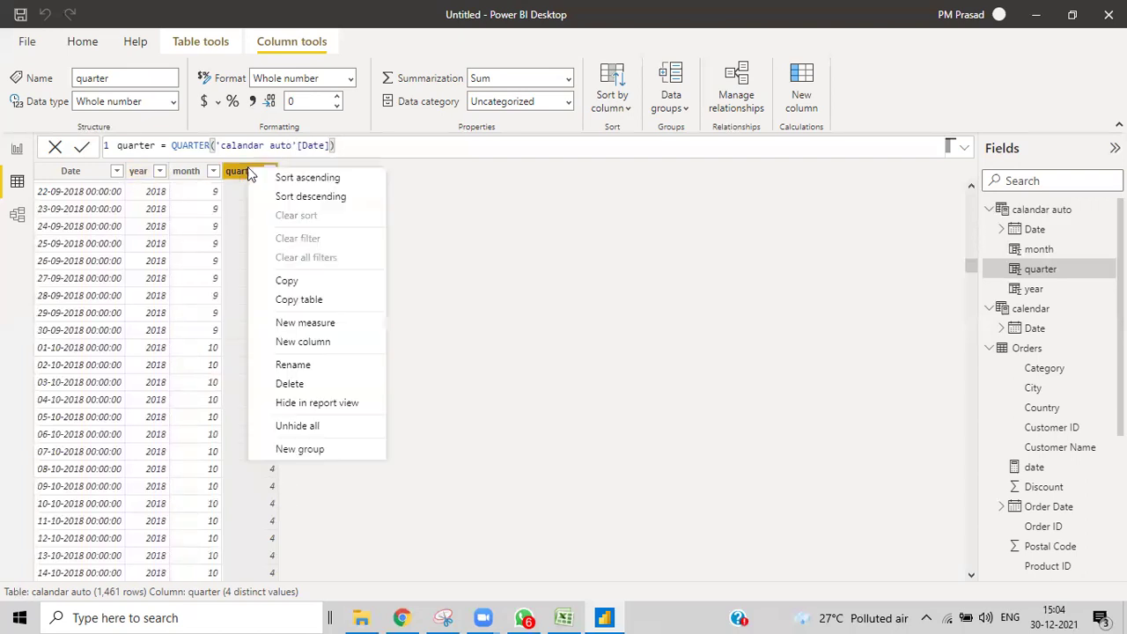
left_click(308, 343)
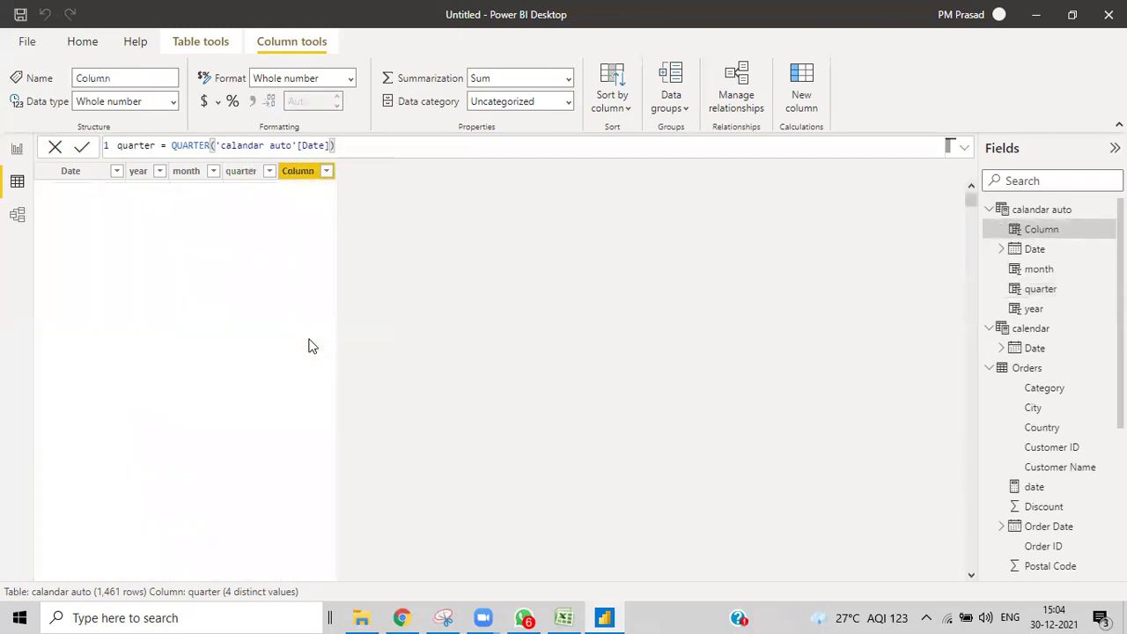
type("c")
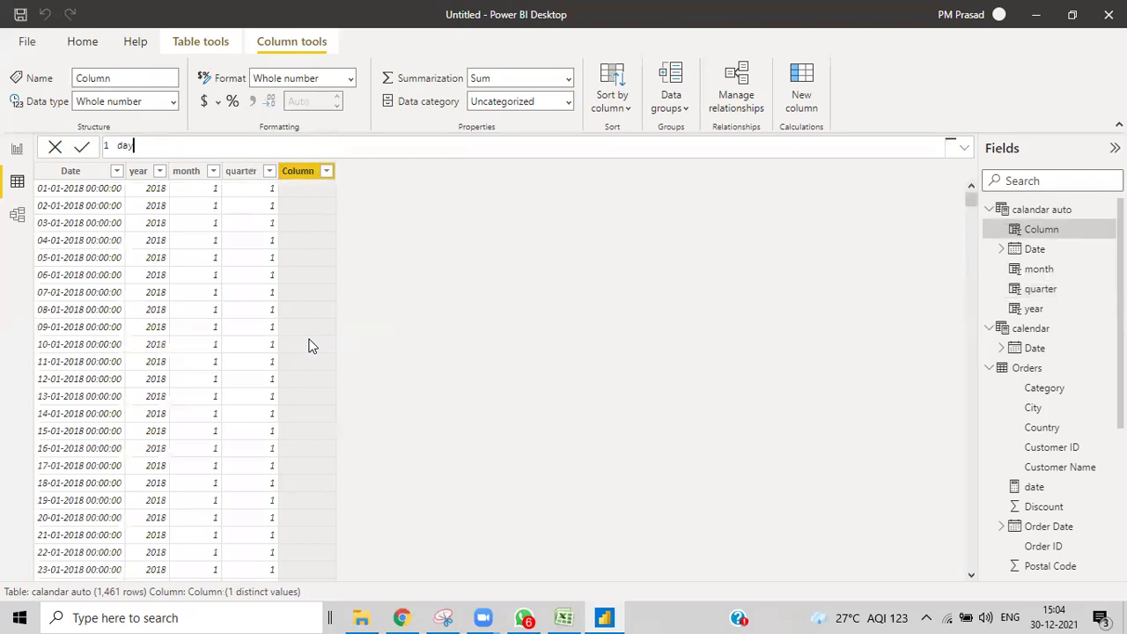
type("ay=day")
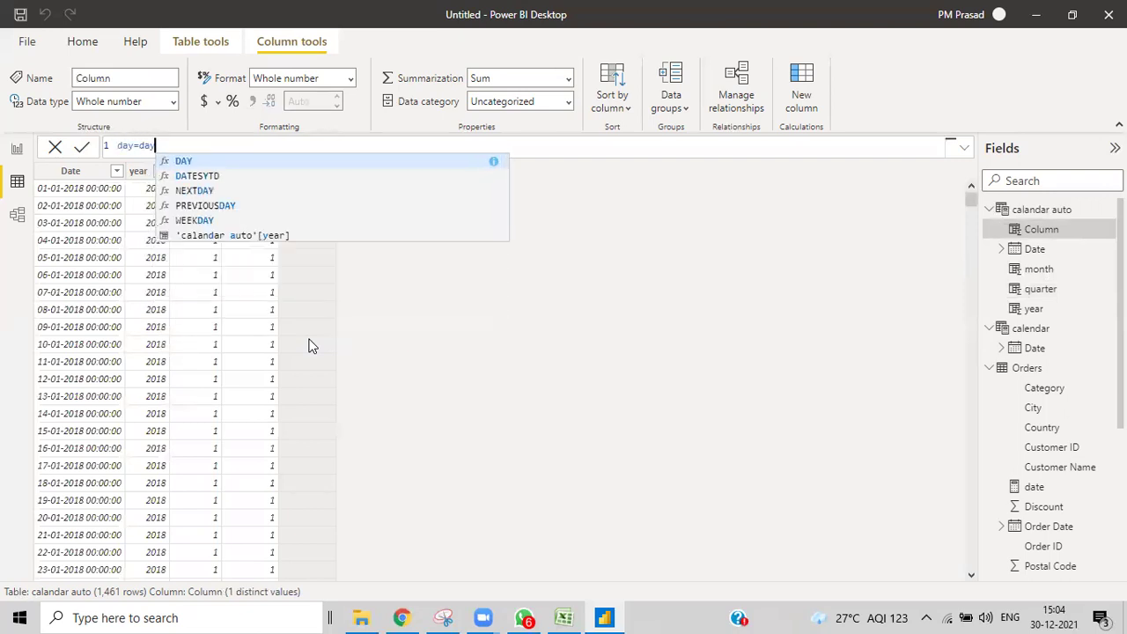
key("Tab")
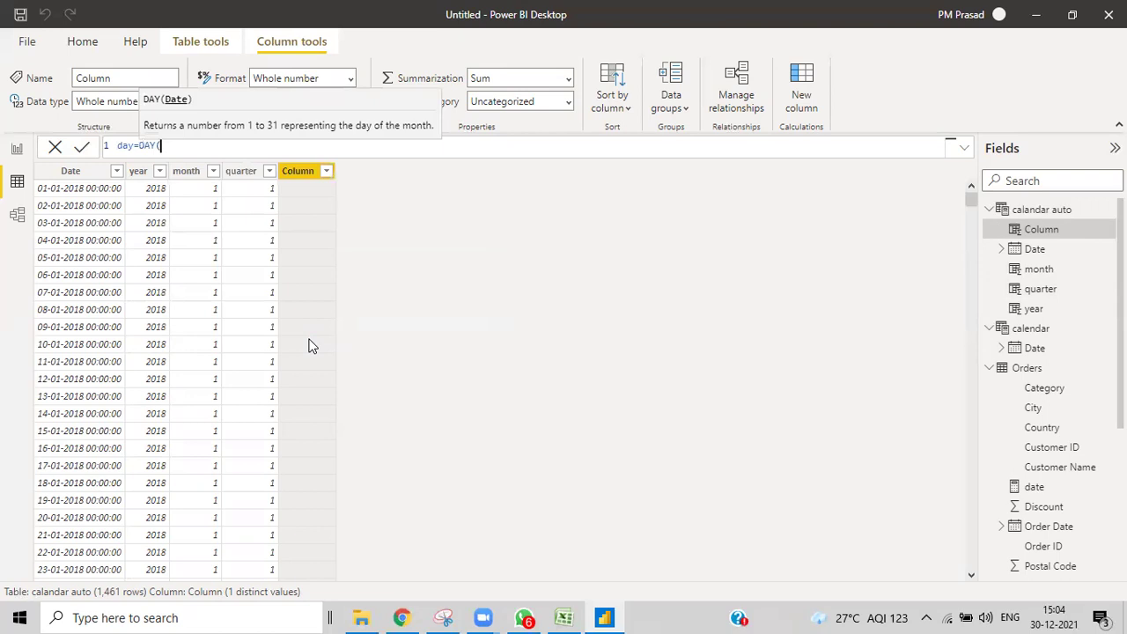
type("date")
scroll(313, 269, "down", 1)
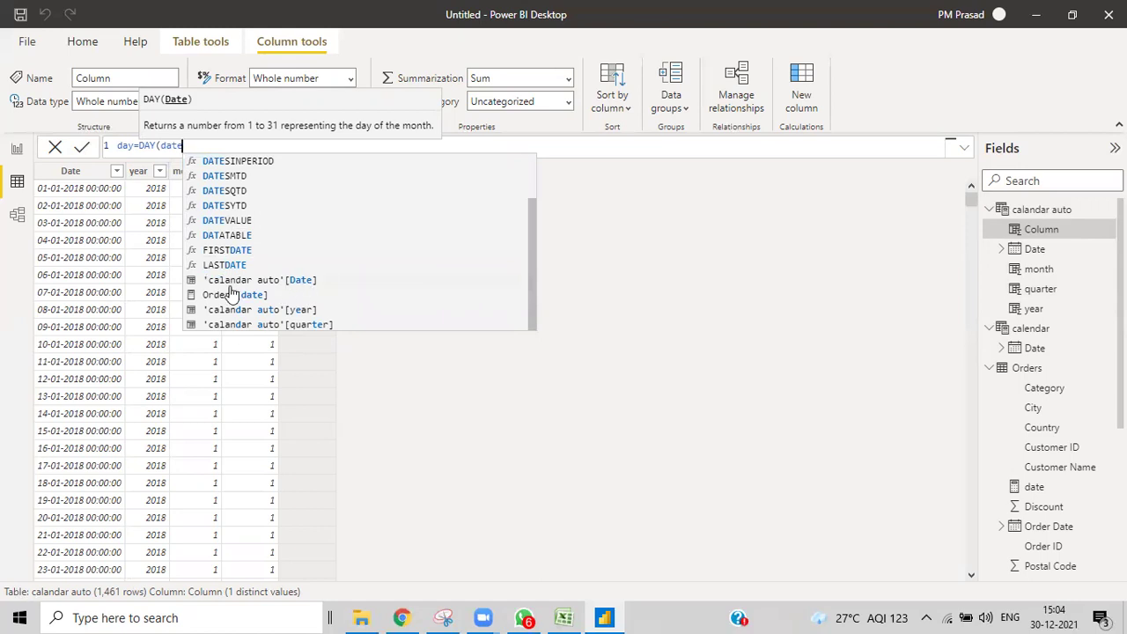
double_click(187, 280)
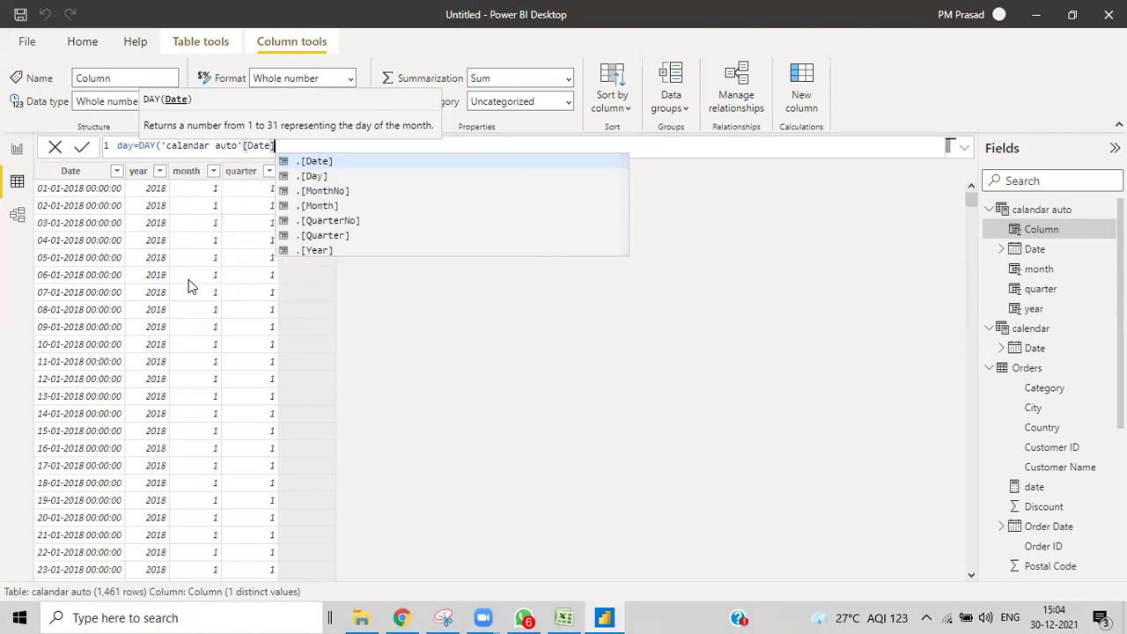
type(")")
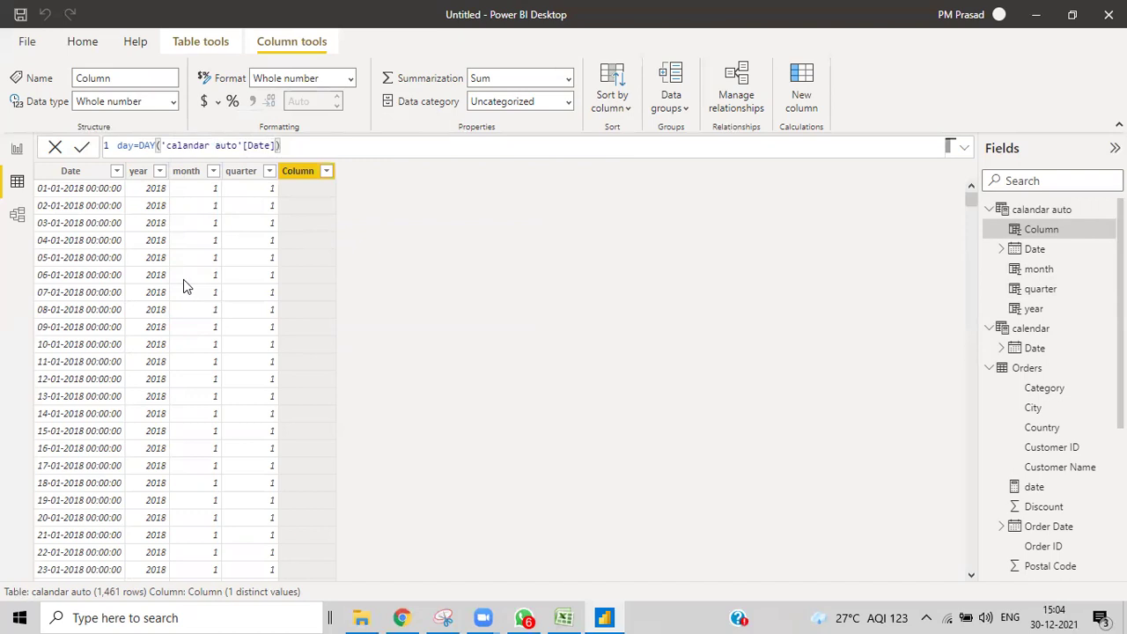
key("Return")
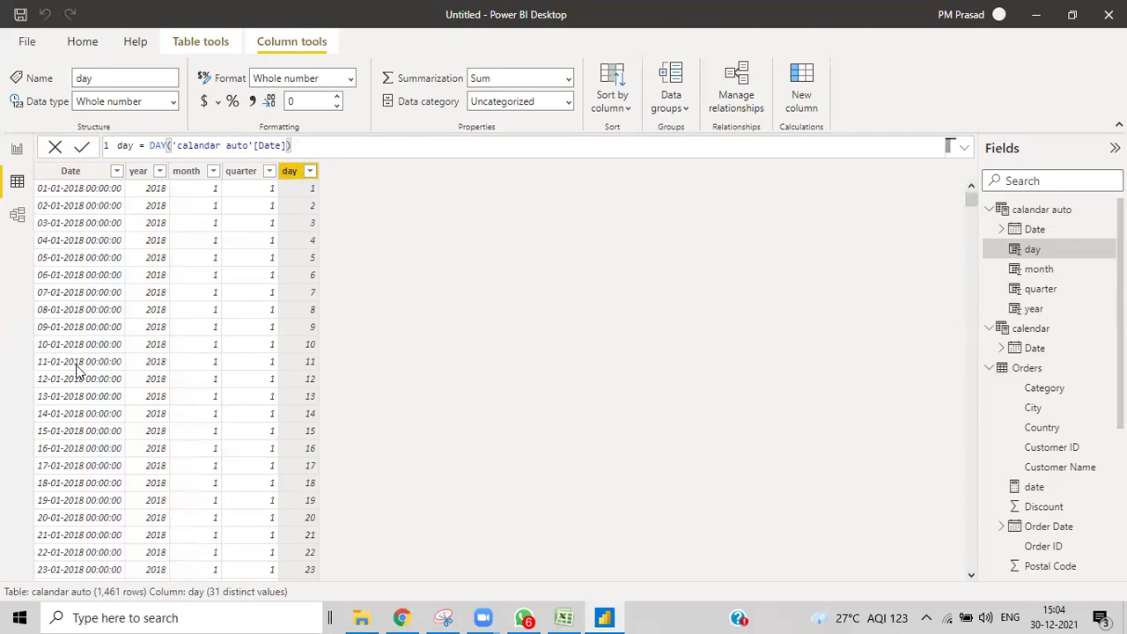
Step: Check the day column's values against the dates across the change from January to February 2018
scroll(130, 364, "down", 5)
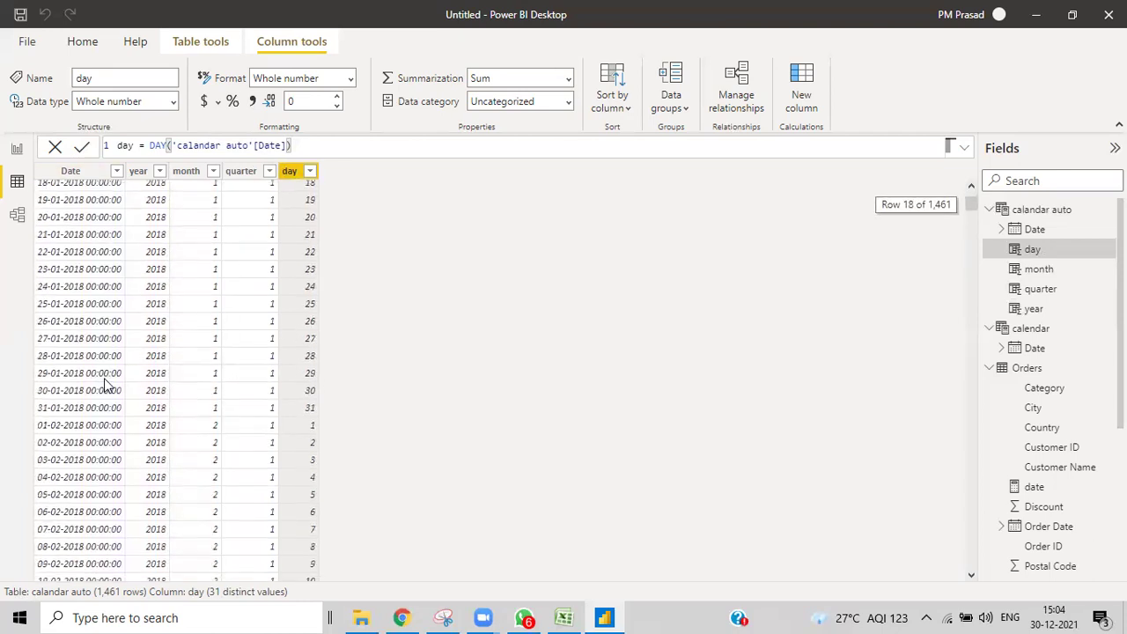
scroll(309, 379, "up", 2)
scroll(309, 380, "down", 5)
scroll(309, 380, "up", 10)
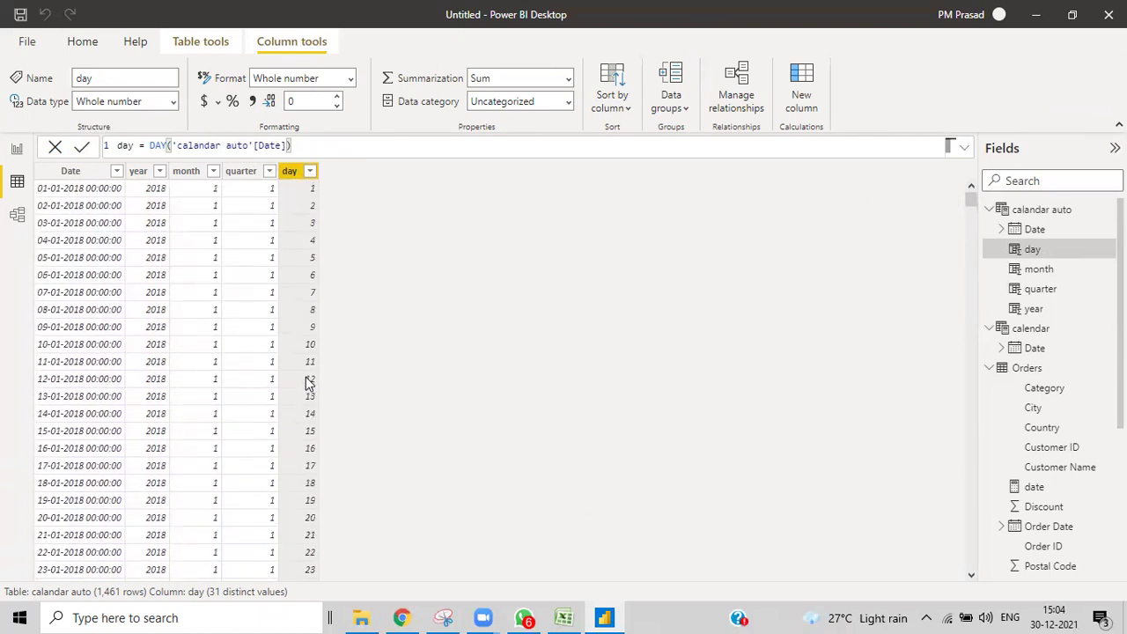
Step: Add a calculated column named weeknum to the calandar auto table with the formula WEEKNUM('calandar auto'[Date])
right_click(293, 173)
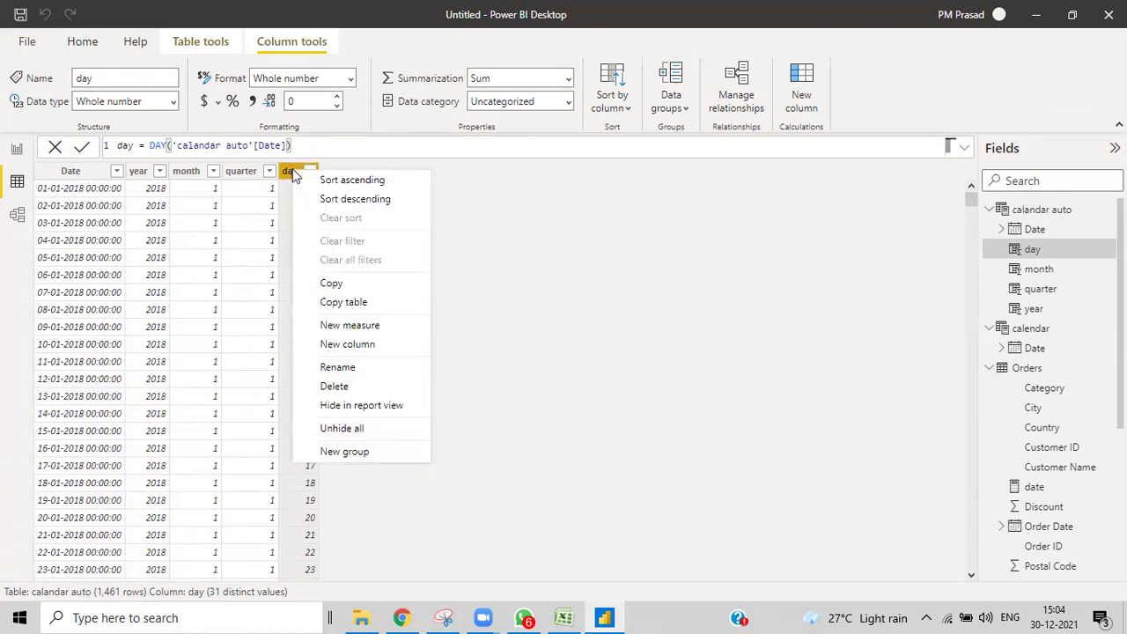
left_click(343, 346)
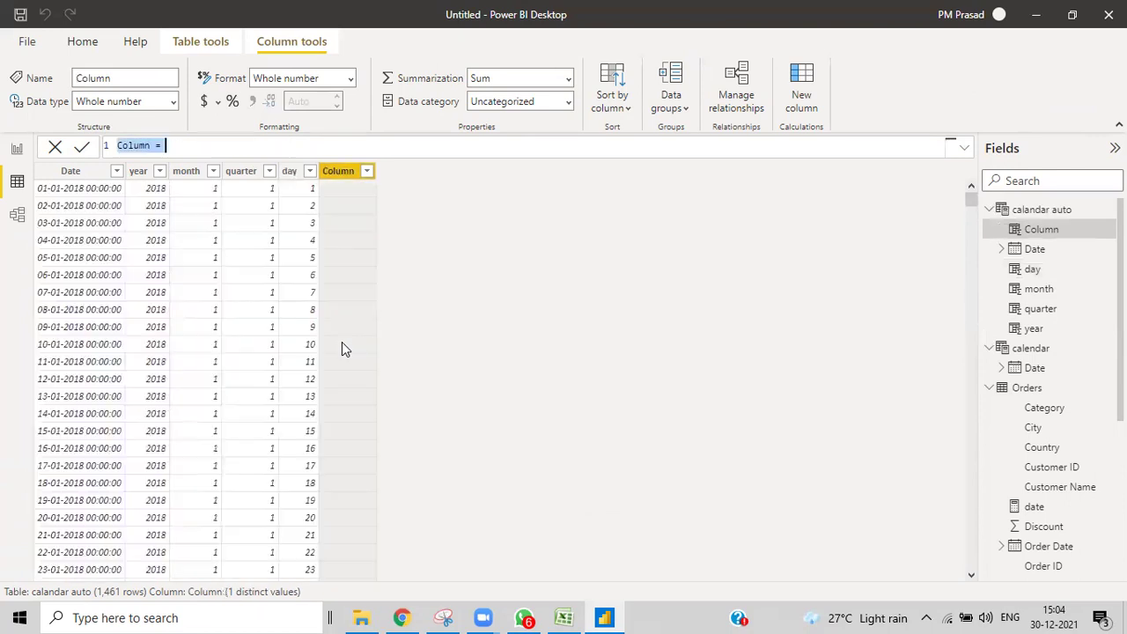
key("BackSpace")
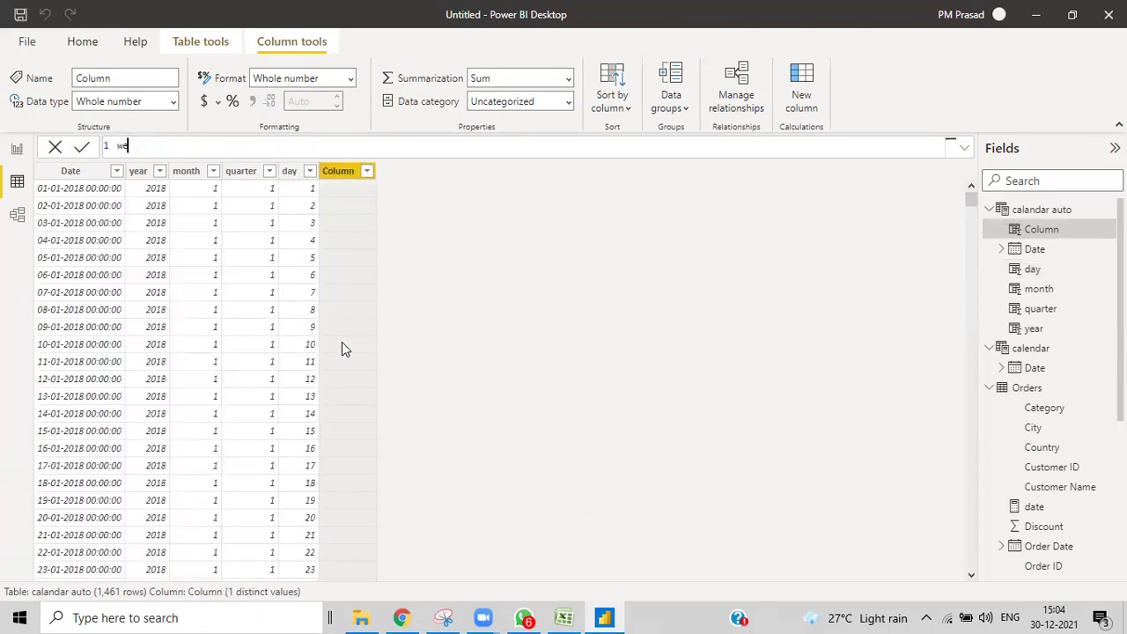
type("weeknum=weeknum")
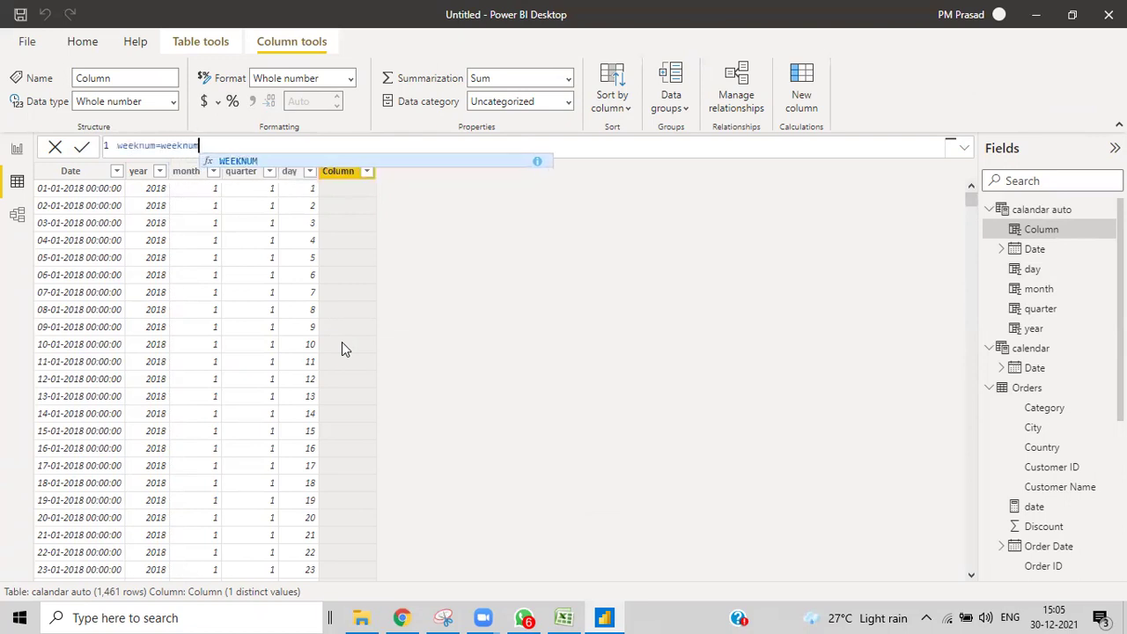
key("Tab")
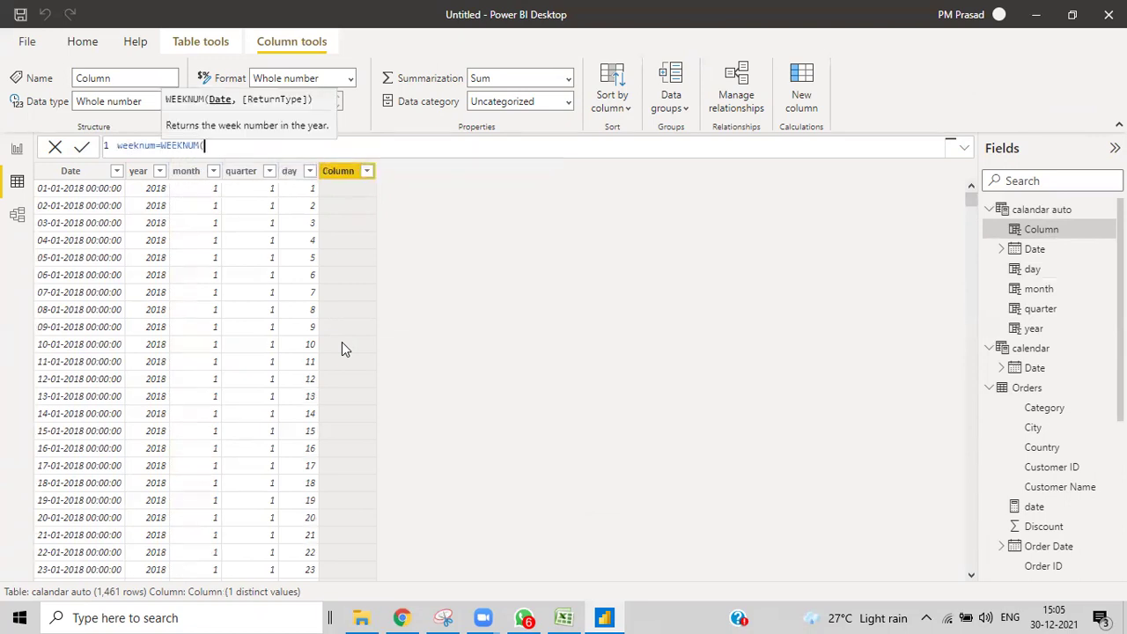
type("date")
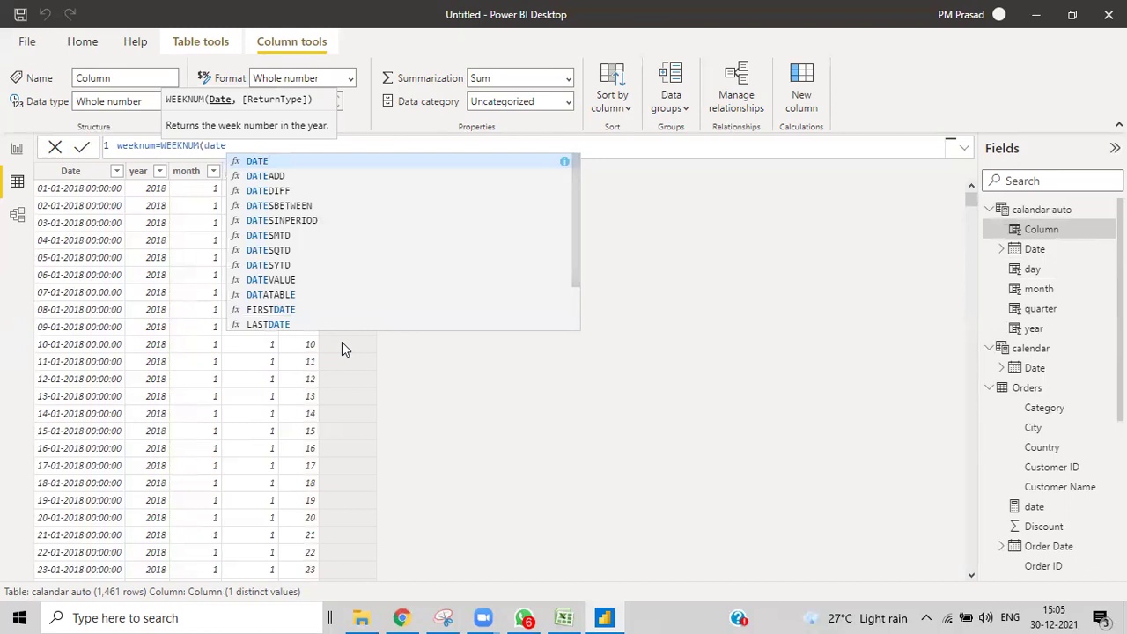
scroll(358, 241, "down", 2)
left_click(255, 281)
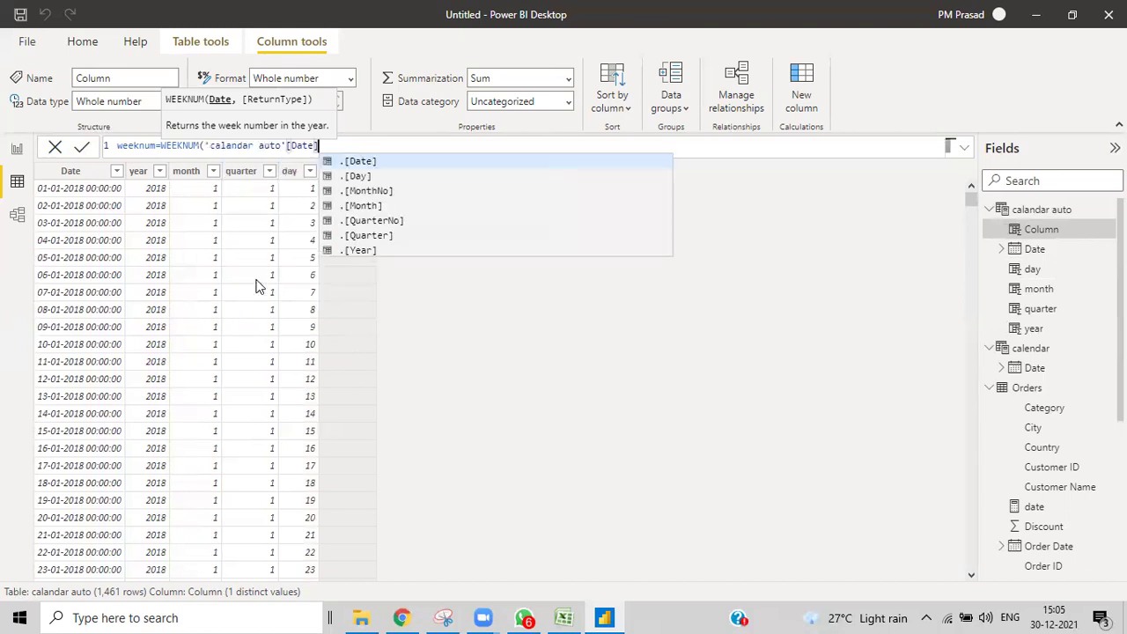
type(")")
key("Return")
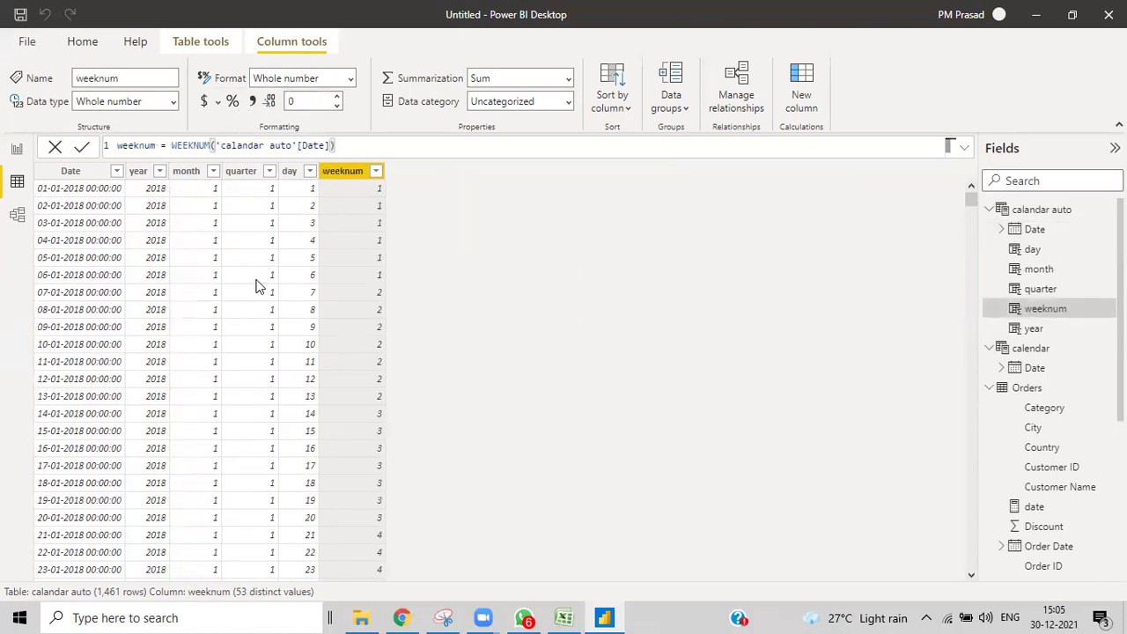
Step: Examine how the weeknum values advance with the dates from January to June 2018
scroll(381, 321, "down", 3)
scroll(374, 327, "up", 3)
scroll(368, 353, "down", 15)
scroll(365, 357, "down", 9)
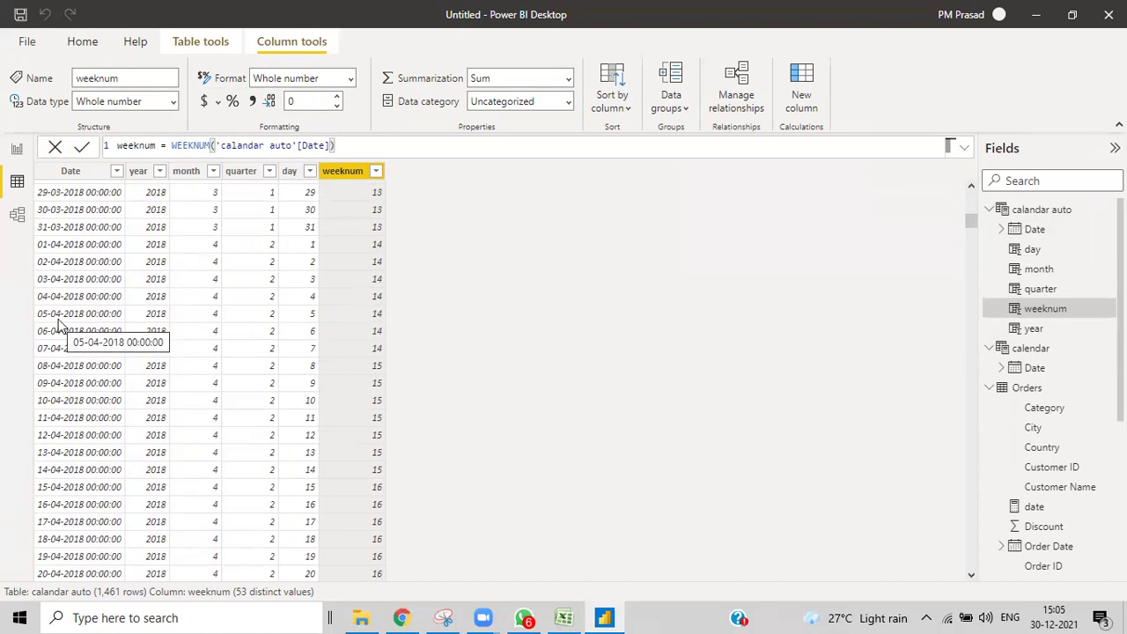
scroll(75, 355, "down", 3)
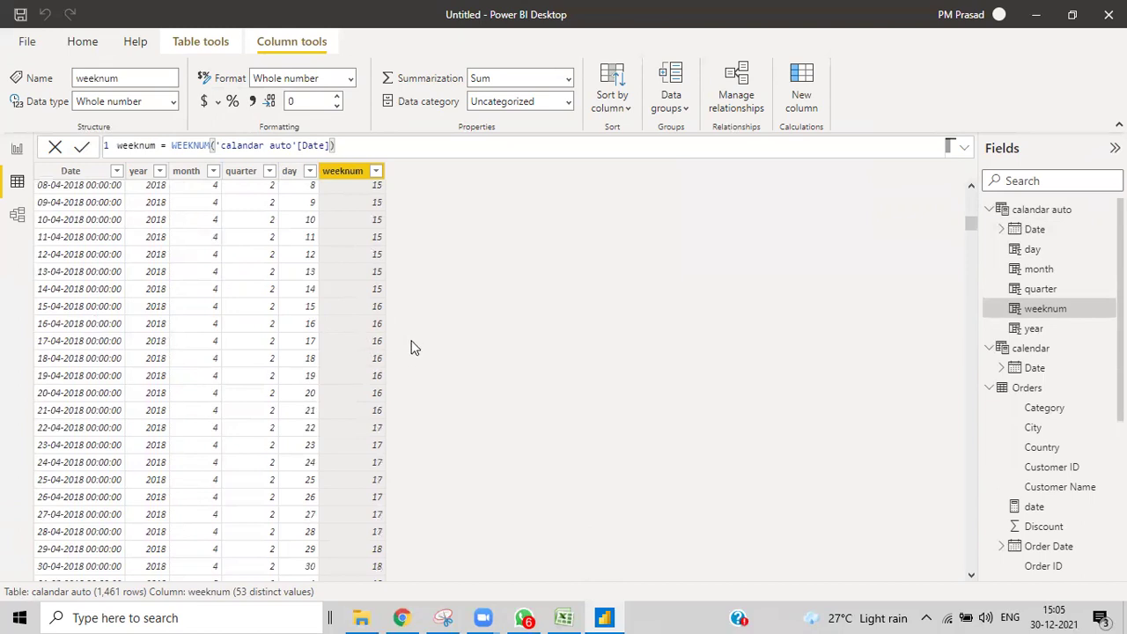
scroll(365, 387, "down", 19)
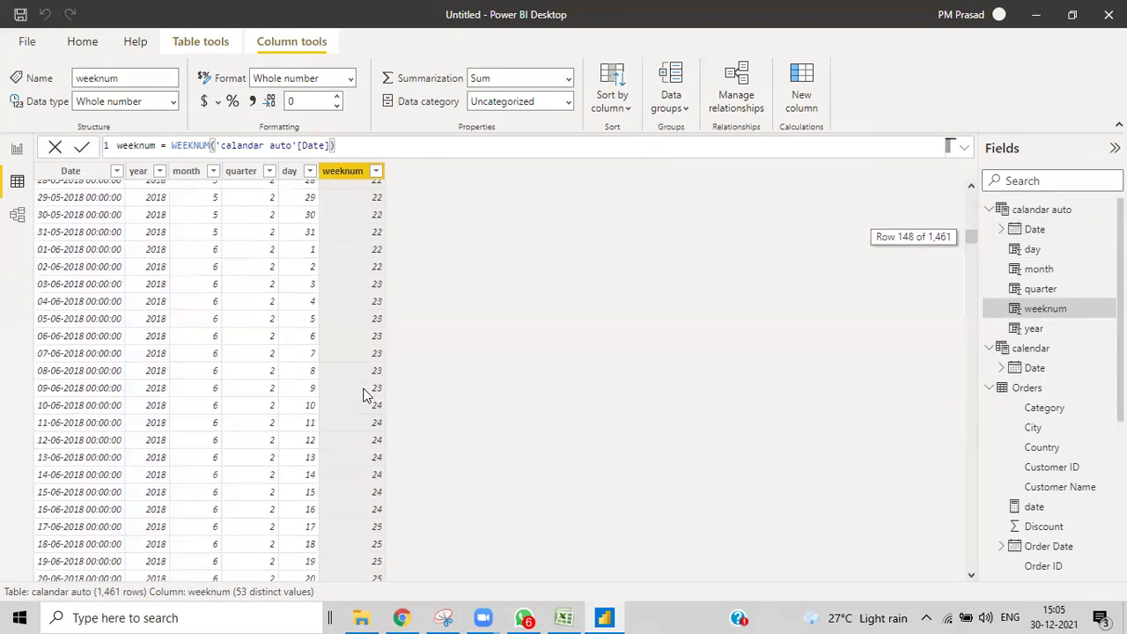
scroll(368, 393, "up", 16)
scroll(367, 393, "up", 20)
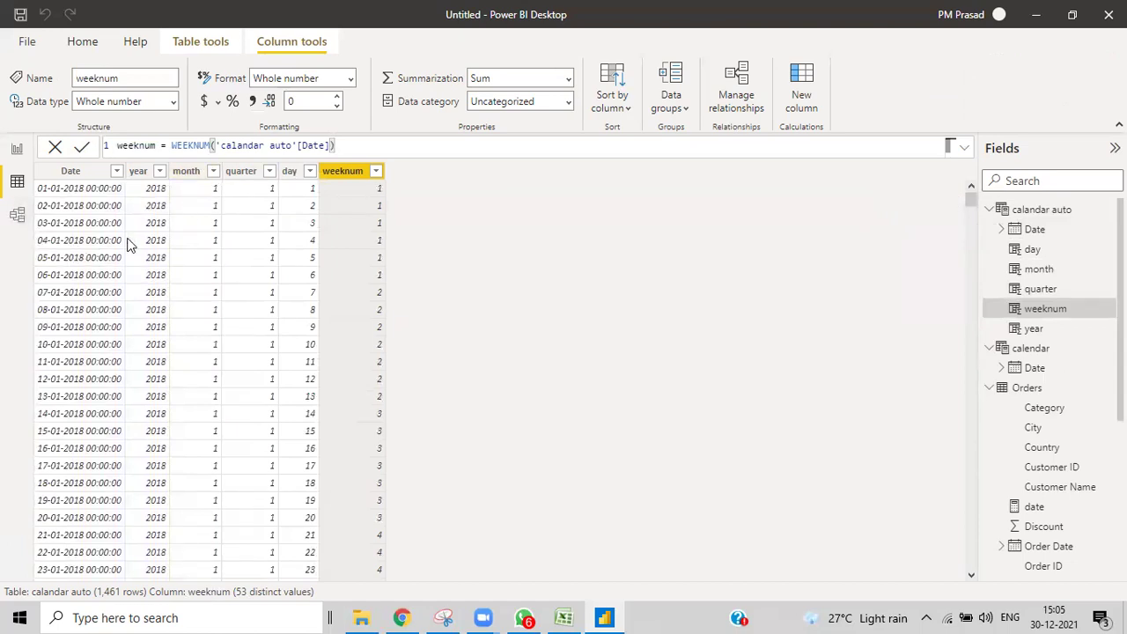
scroll(364, 375, "down", 16)
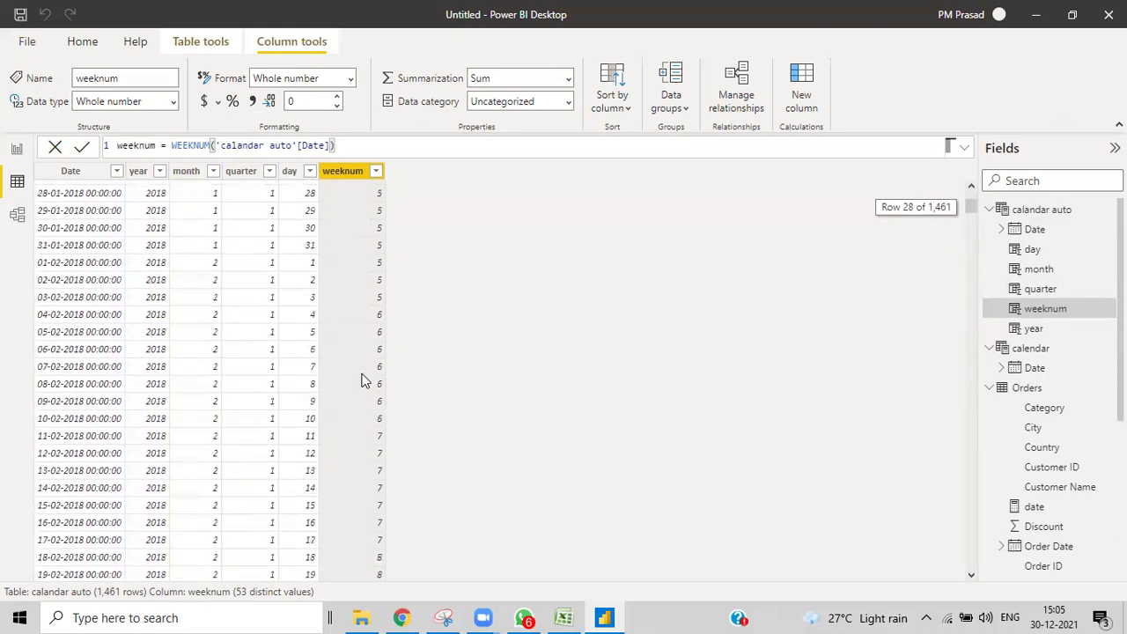
scroll(363, 380, "up", 16)
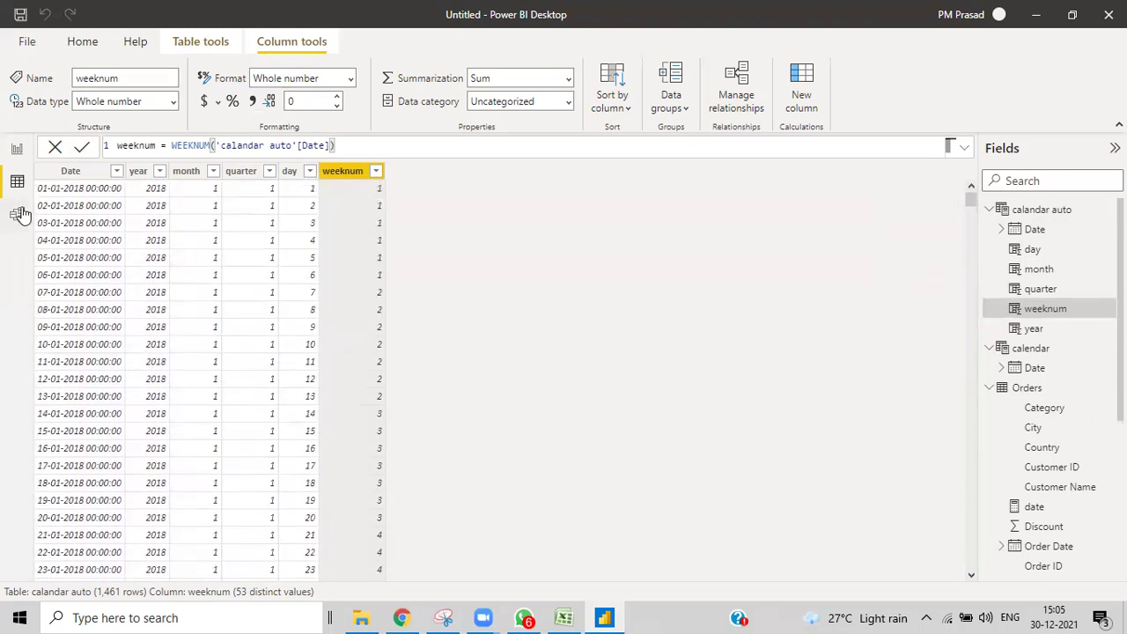
Step: Add another calculated column to the calandar auto table and begin its name with week
right_click(343, 174)
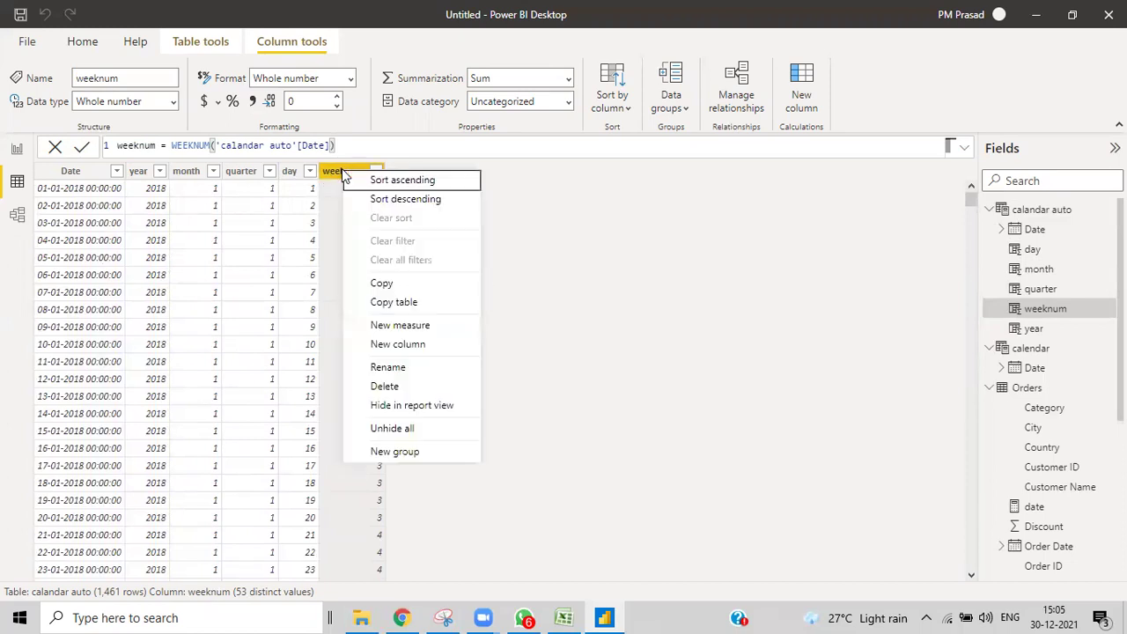
left_click(391, 349)
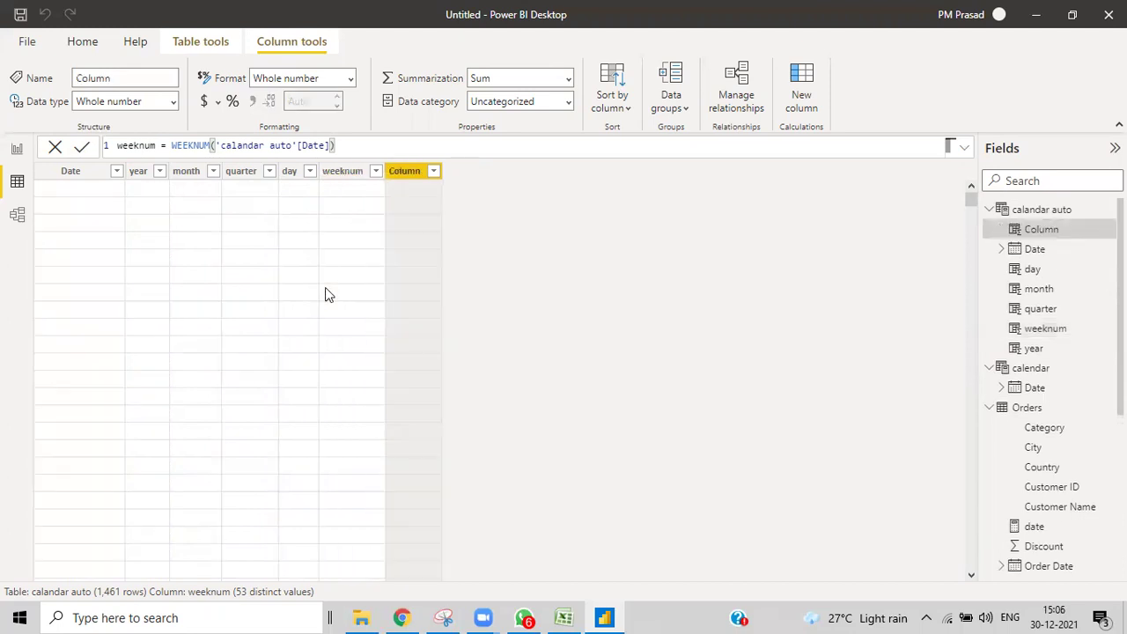
type("w")
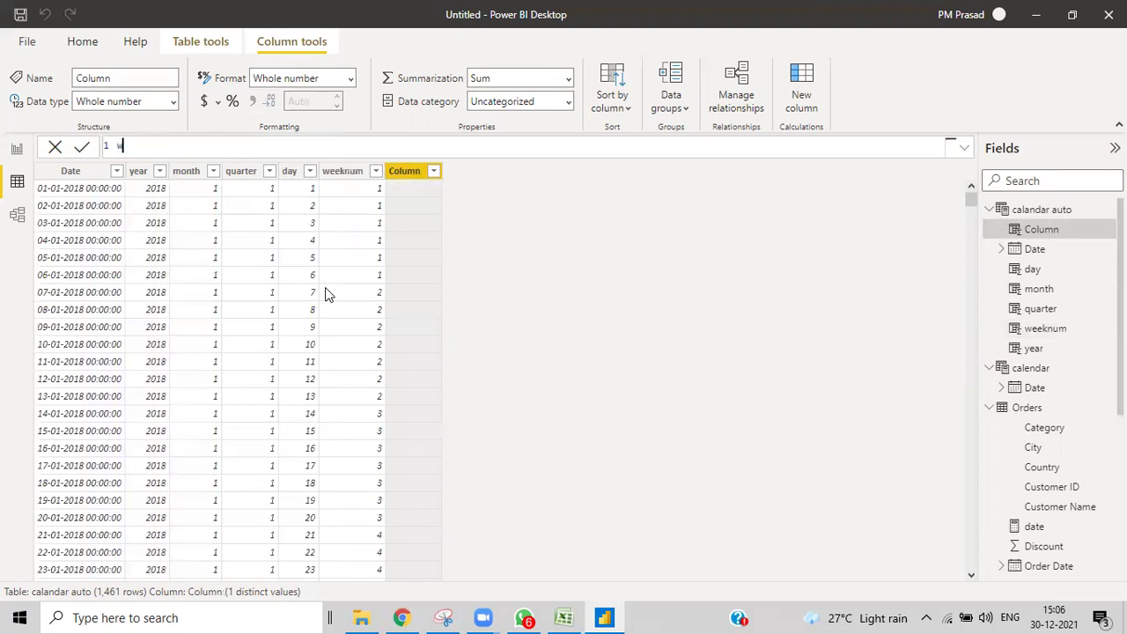
type("eeknum")
type("e=week")
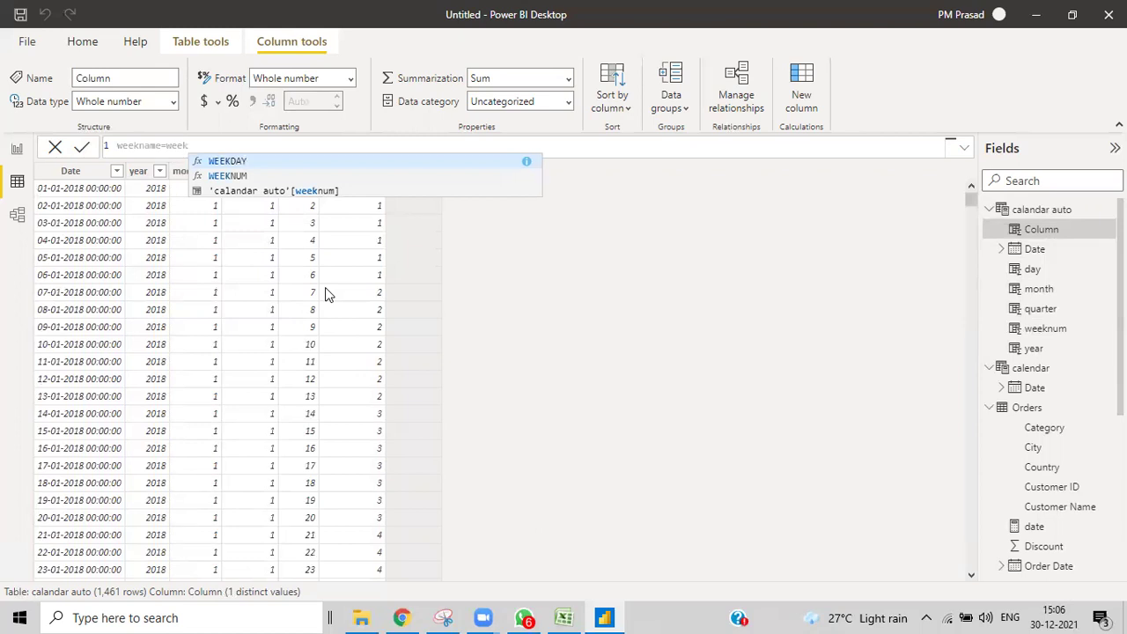
key("BackSpace")
key("BackSpace")
key("BackSpace")
key("BackSpace")
key("BackSpace")
key("BackSpace")
key("BackSpace")
Step: Name the new column weekday and define it with the formula WEEKDAY('calandar auto'[Date])
type("day=weel")
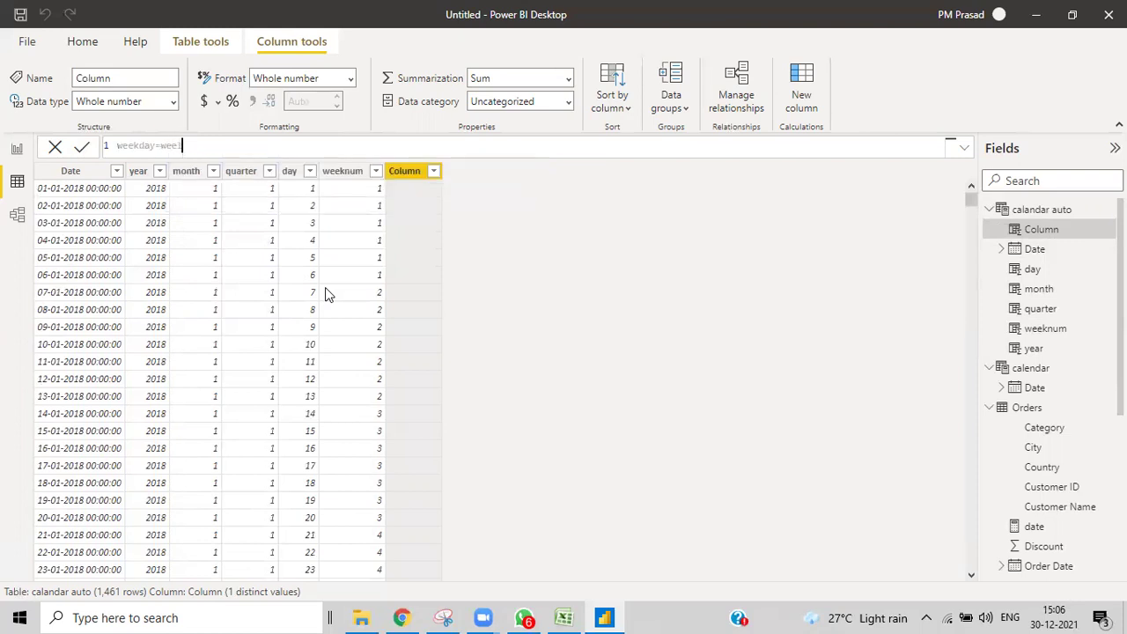
type("k")
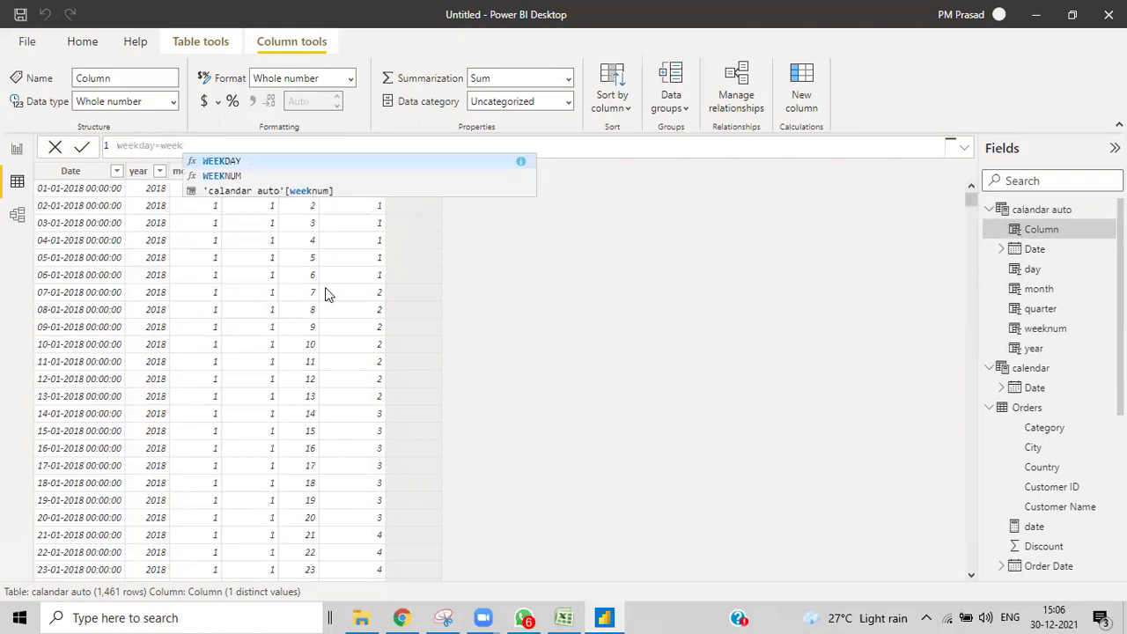
left_click(208, 166)
type("date")
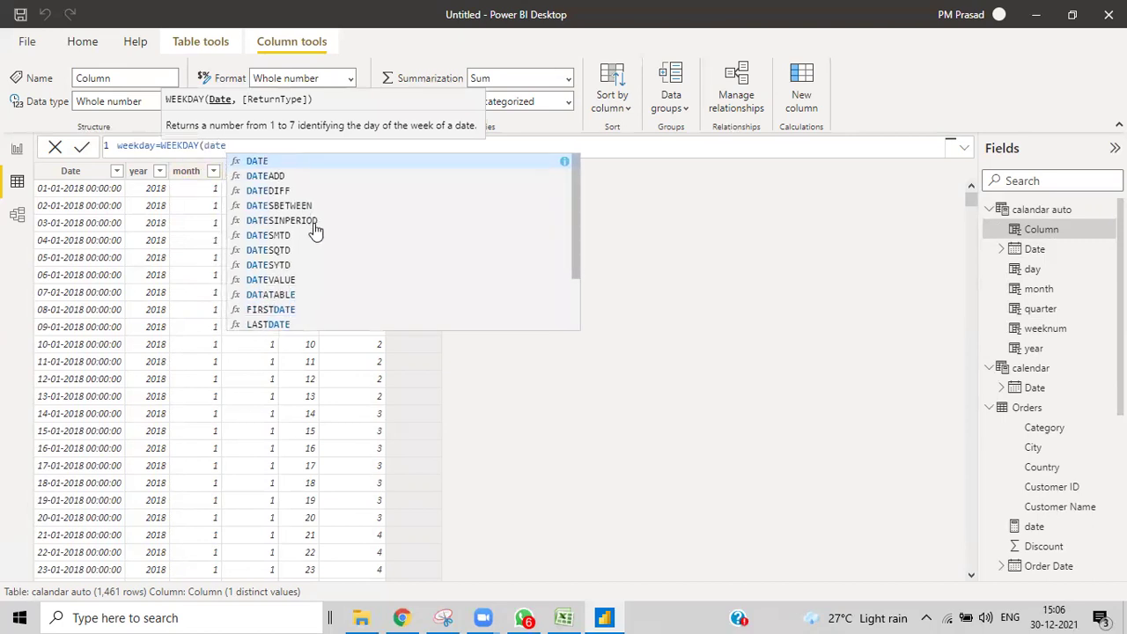
scroll(315, 231, "down", 2)
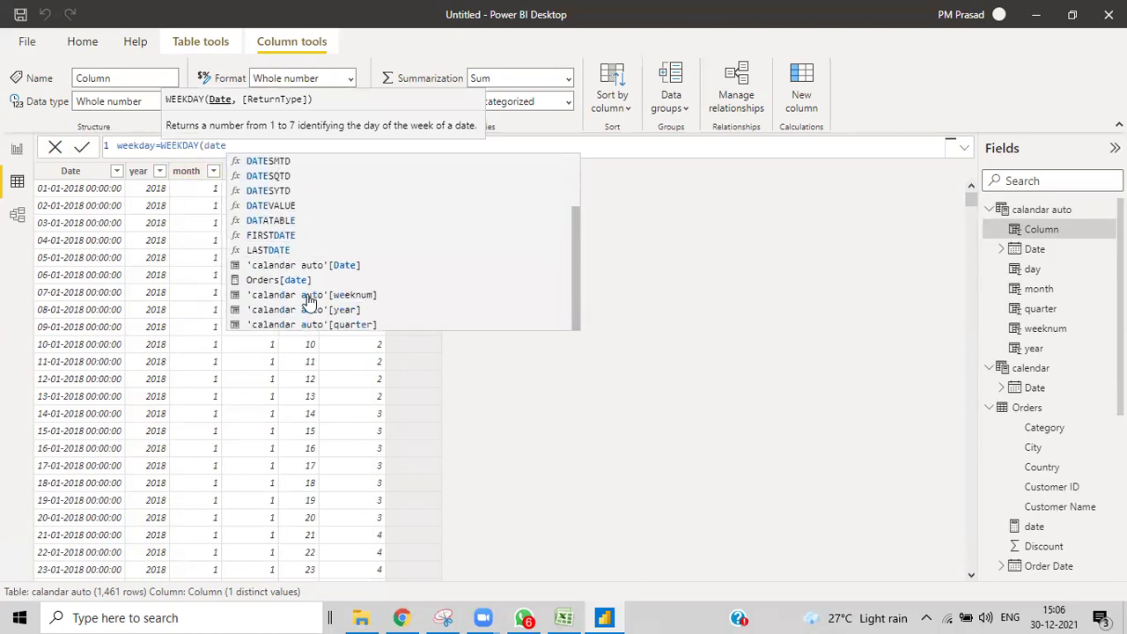
left_click(238, 265)
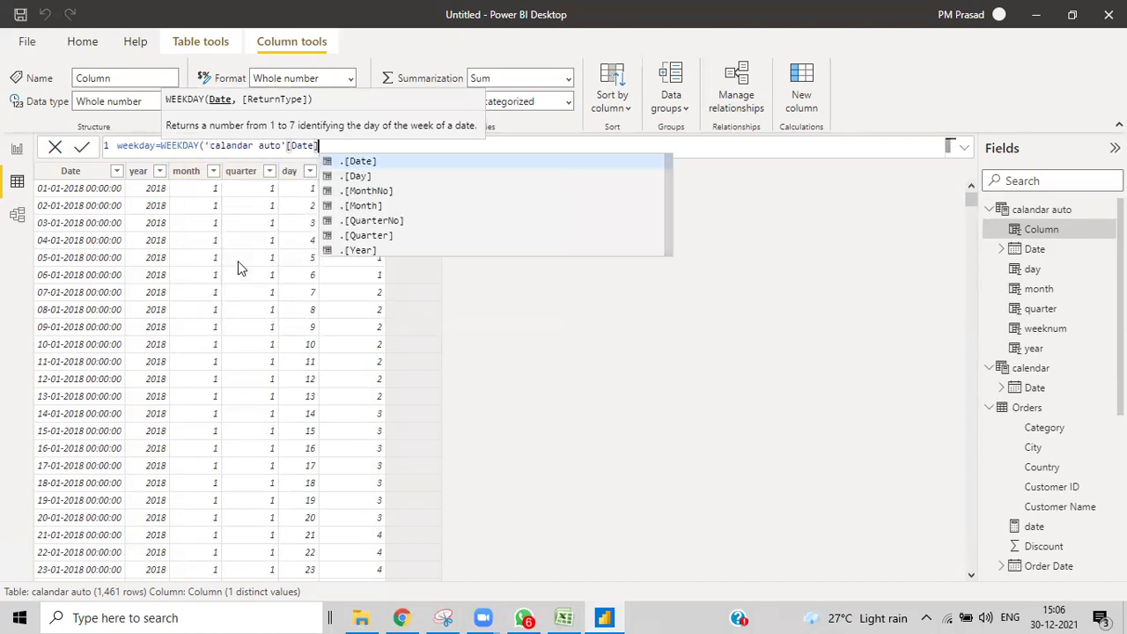
type(")")
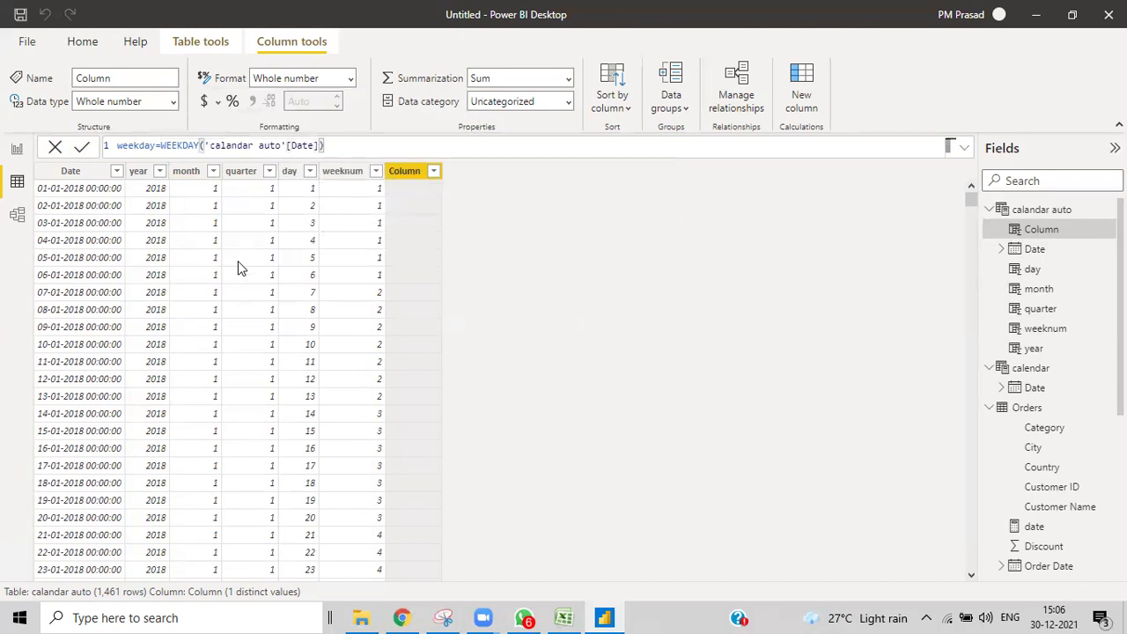
key("Return")
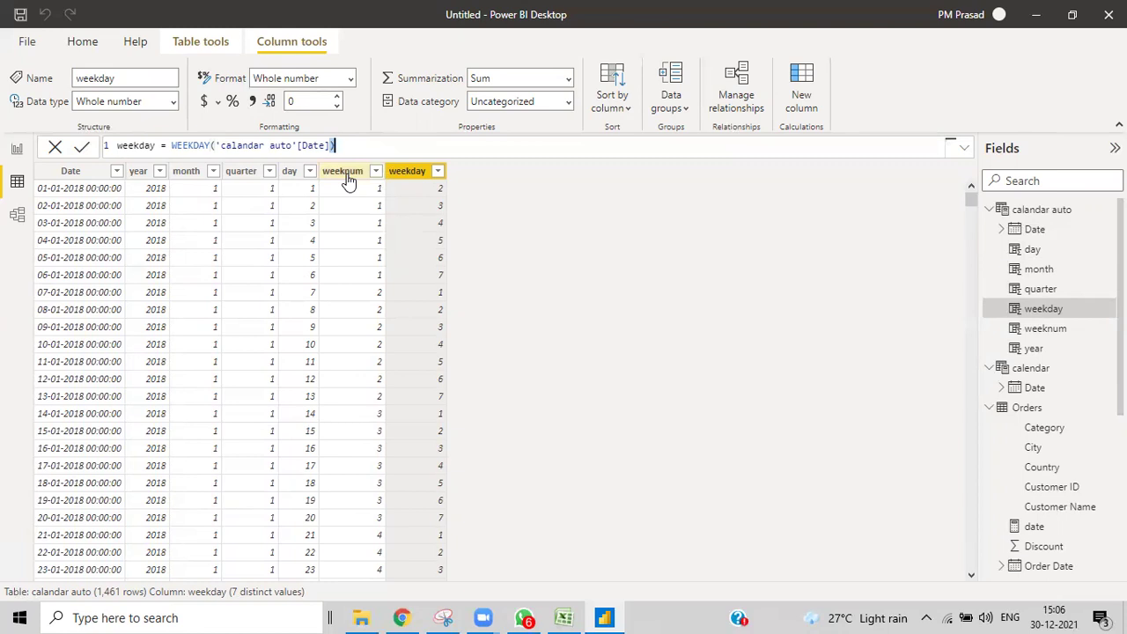
Step: Try adding a return type argument to the weekday formula, and restore it to WEEKDAY('calandar auto'[Date])
key("BackSpace")
type(",")
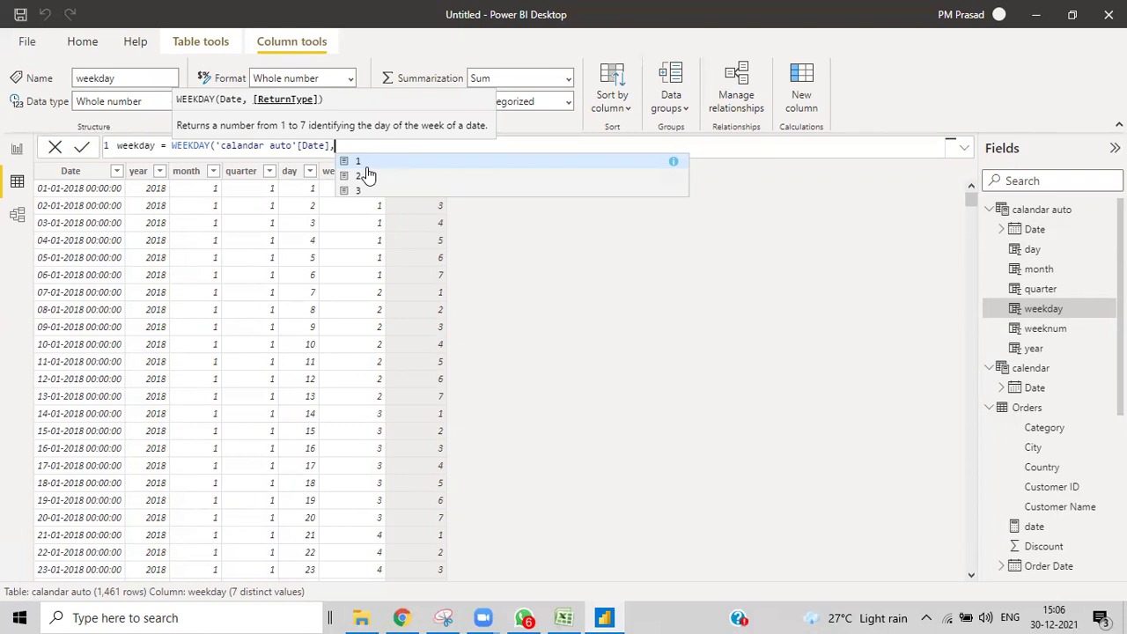
left_click(483, 223)
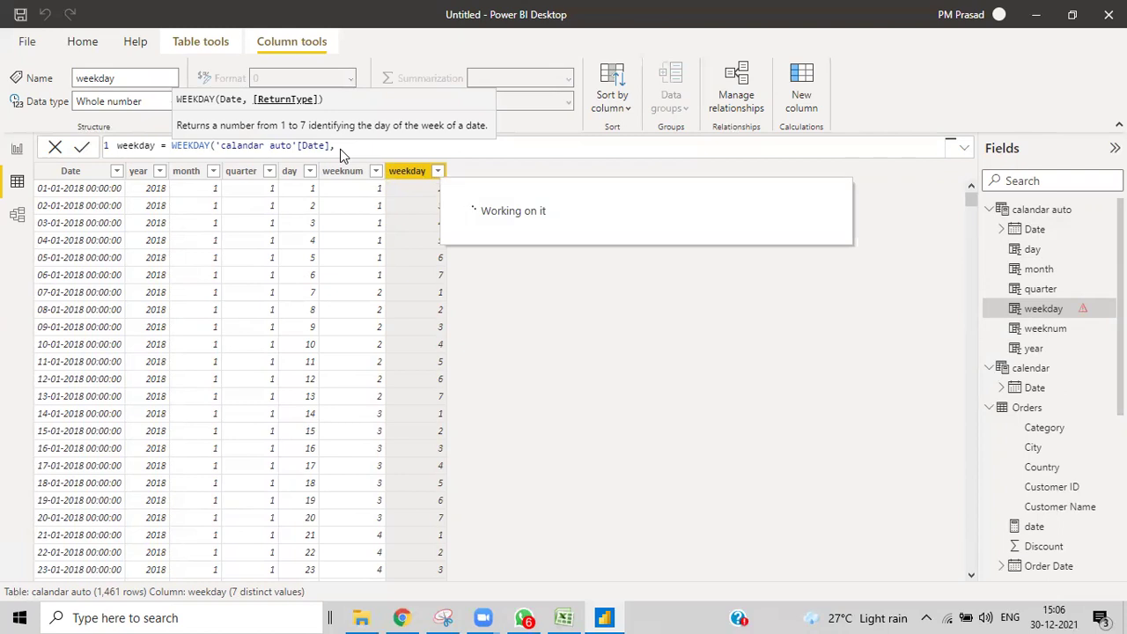
key("BackSpace")
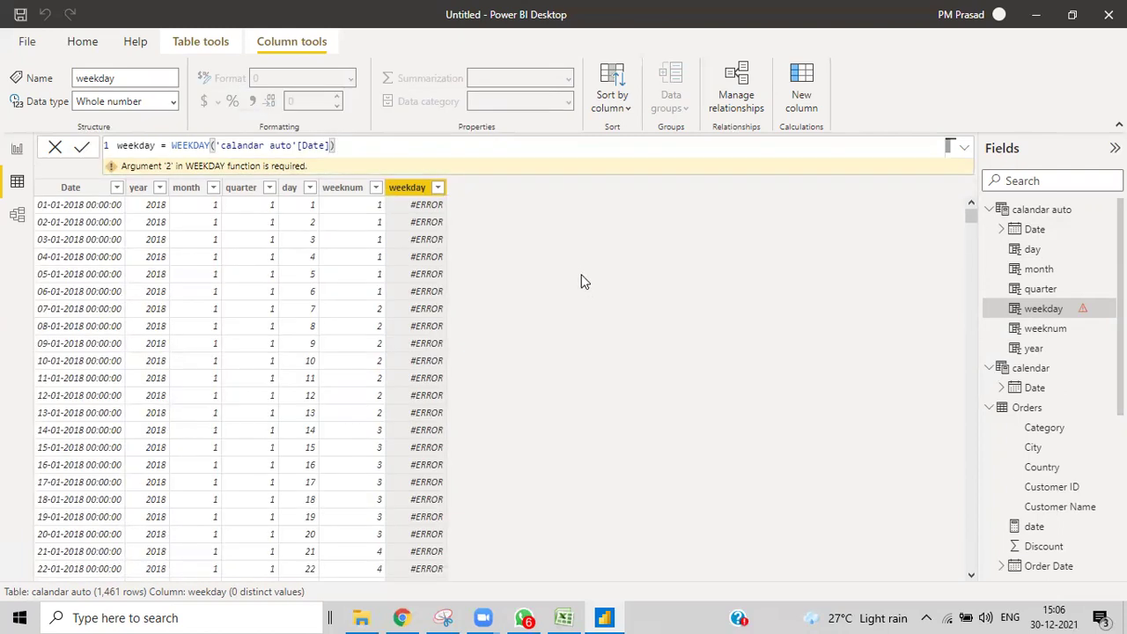
left_click(81, 148)
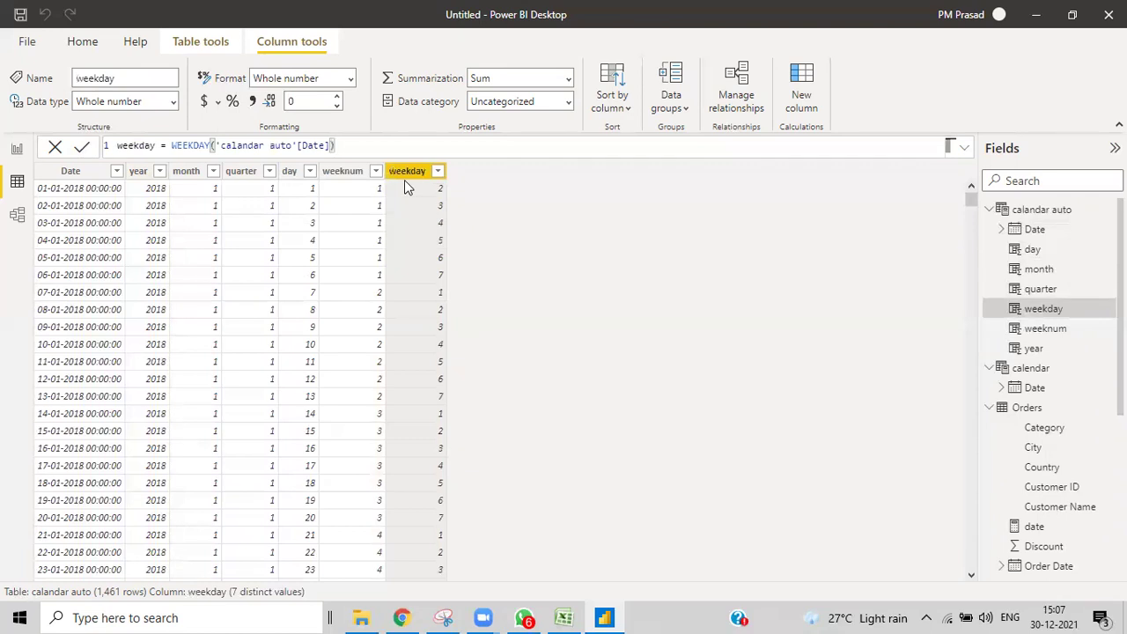
Step: Add another calculated column to the calandar auto table, name it format dayname, and begin its formula with the FORMAT function
right_click(410, 175)
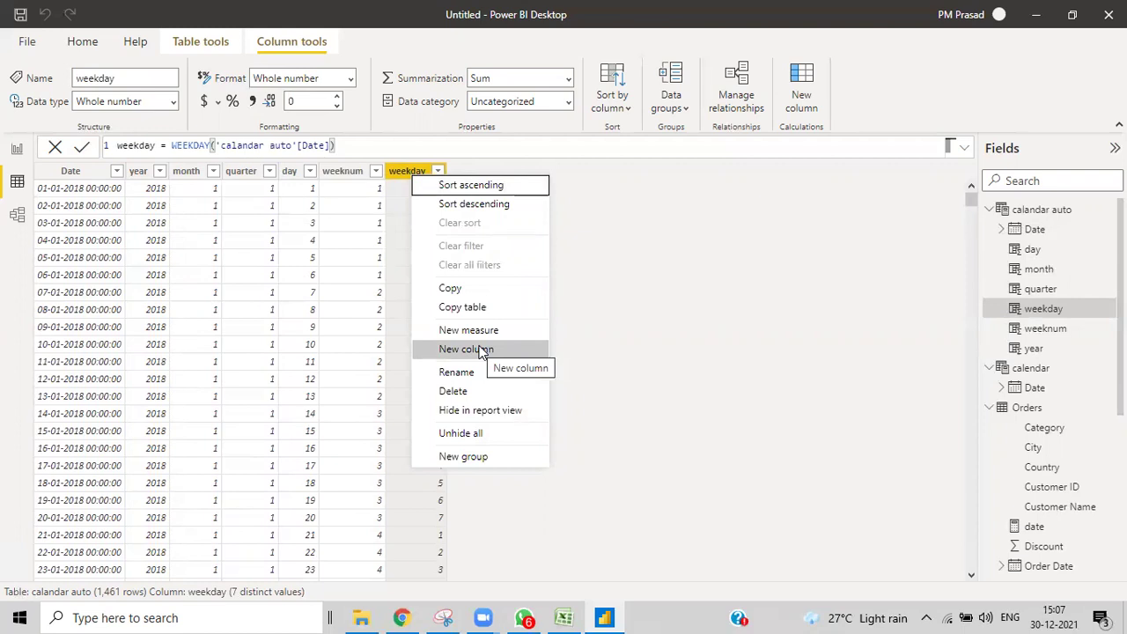
left_click(480, 350)
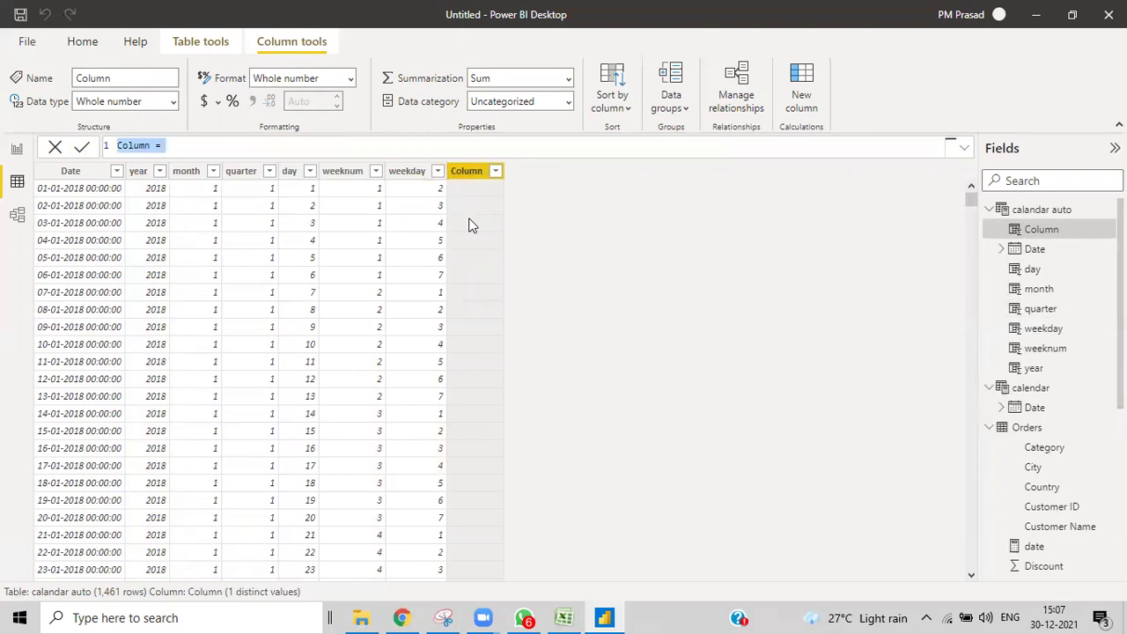
key("BackSpace")
type("fo")
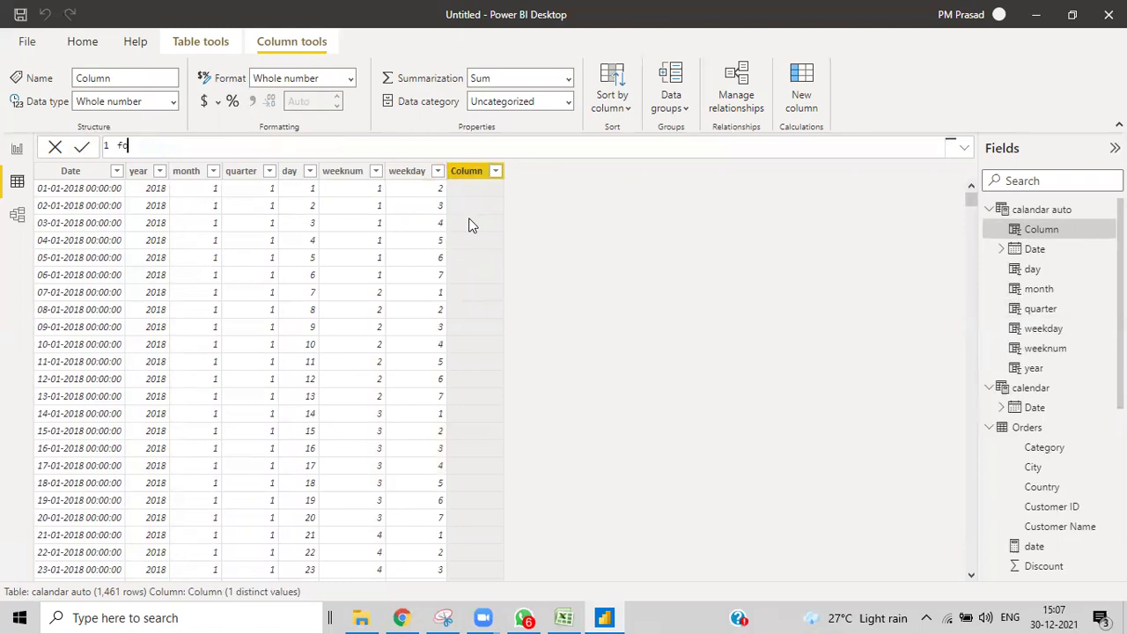
type("rmat dayname=for")
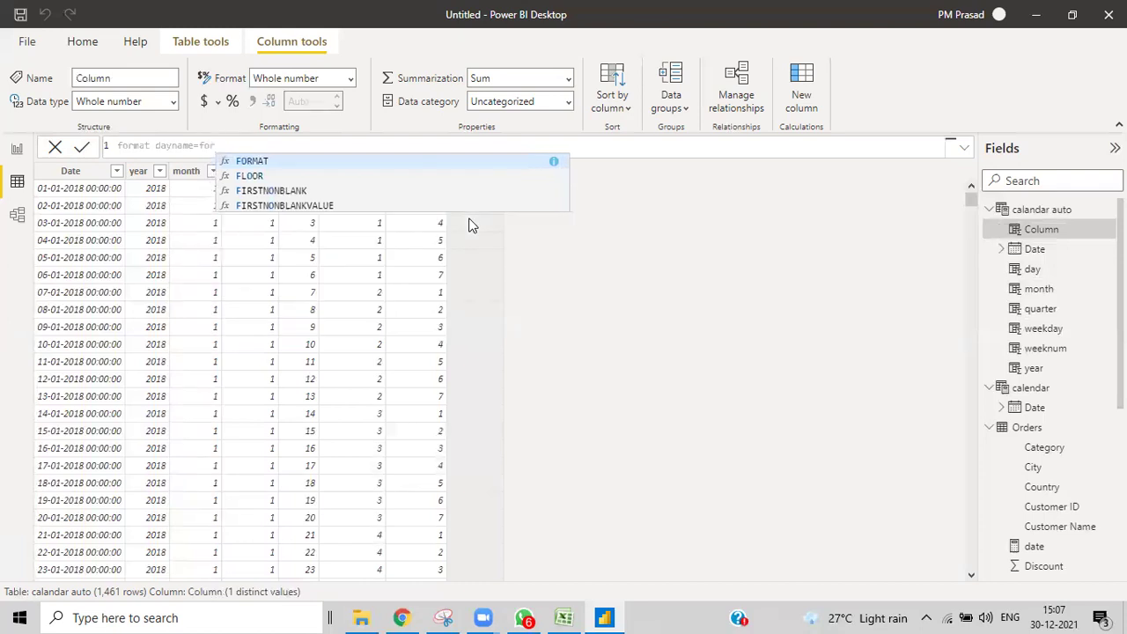
key("Tab")
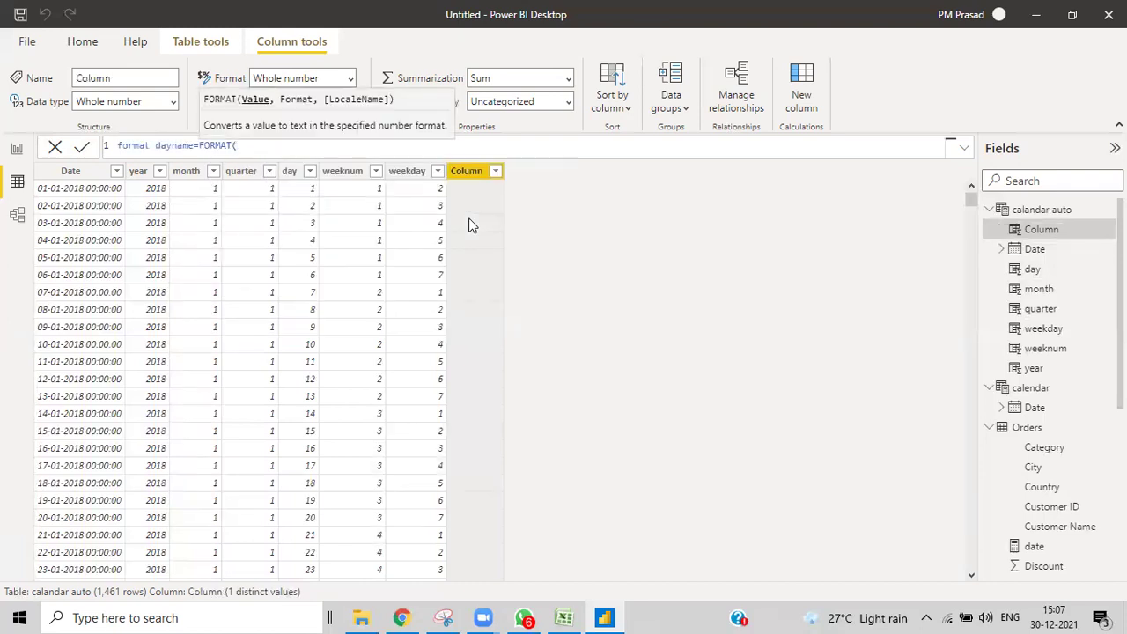
Step: Complete the FORMAT formula with 'calandar auto'[Date] as the value and "dd-mm-yyyy" as the format
type("date")
scroll(471, 227, "down", 2)
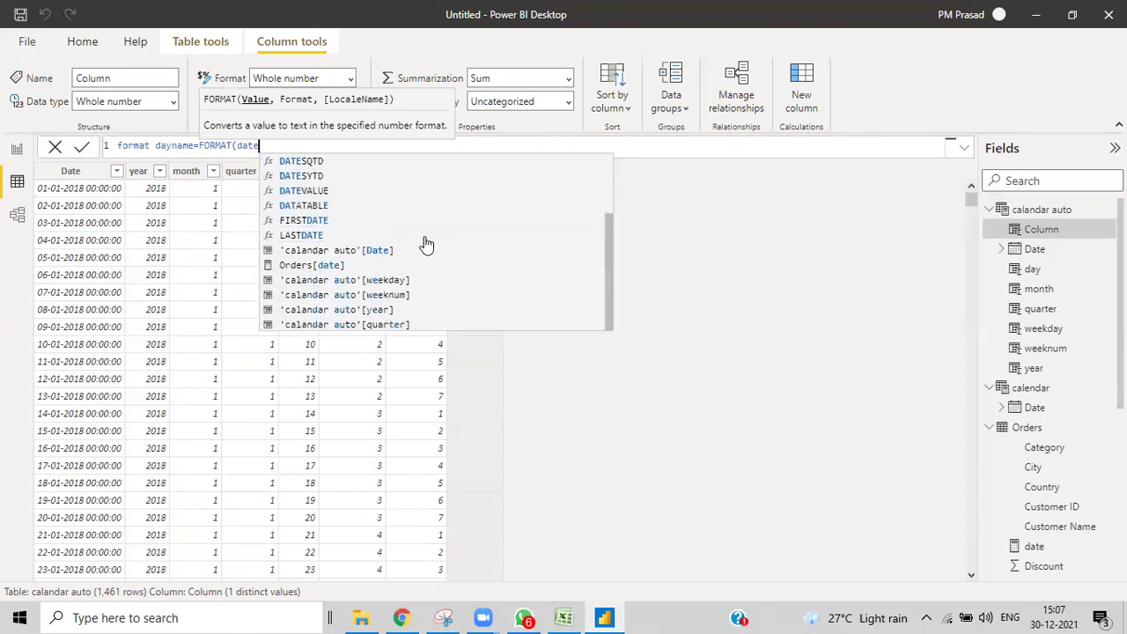
left_click(269, 251)
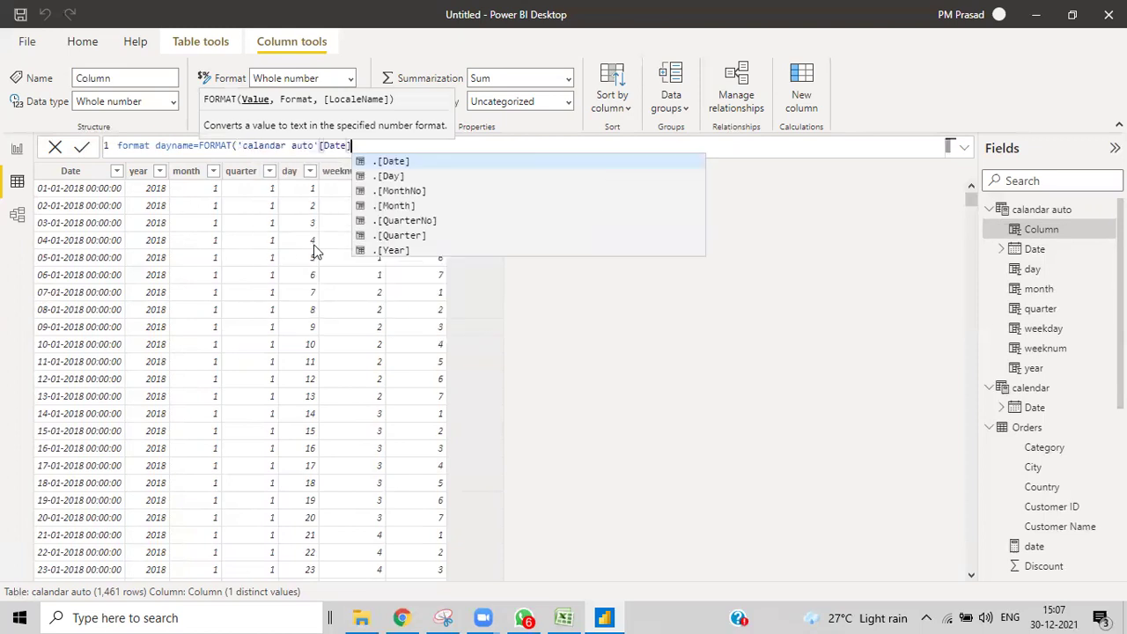
type(",")
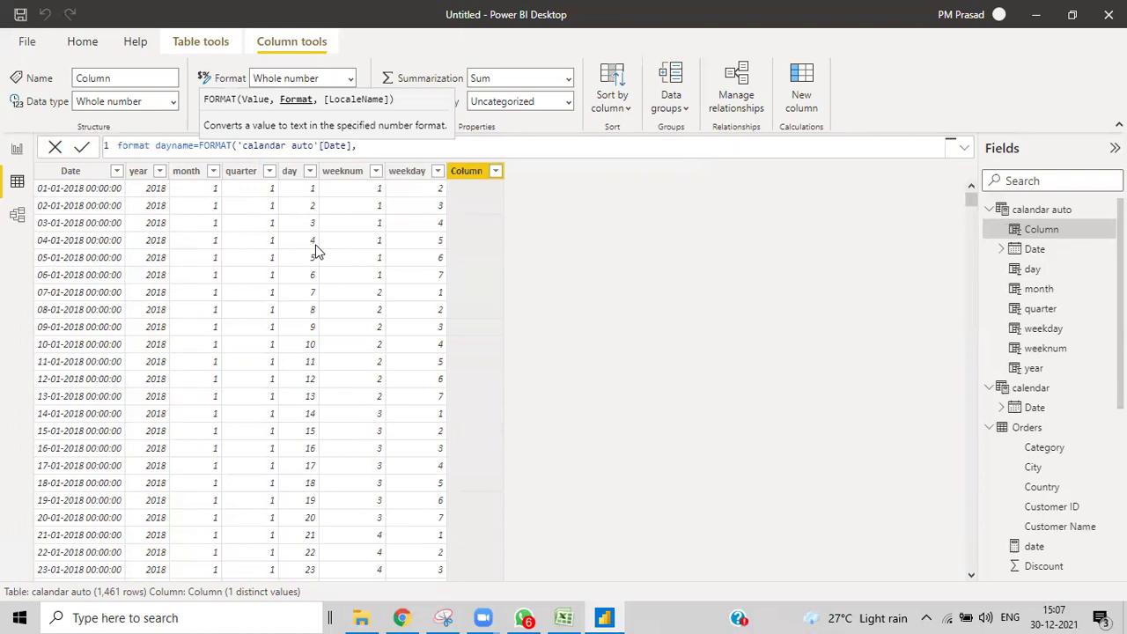
type("\"dd-mm-yyyy\")")
key("Return")
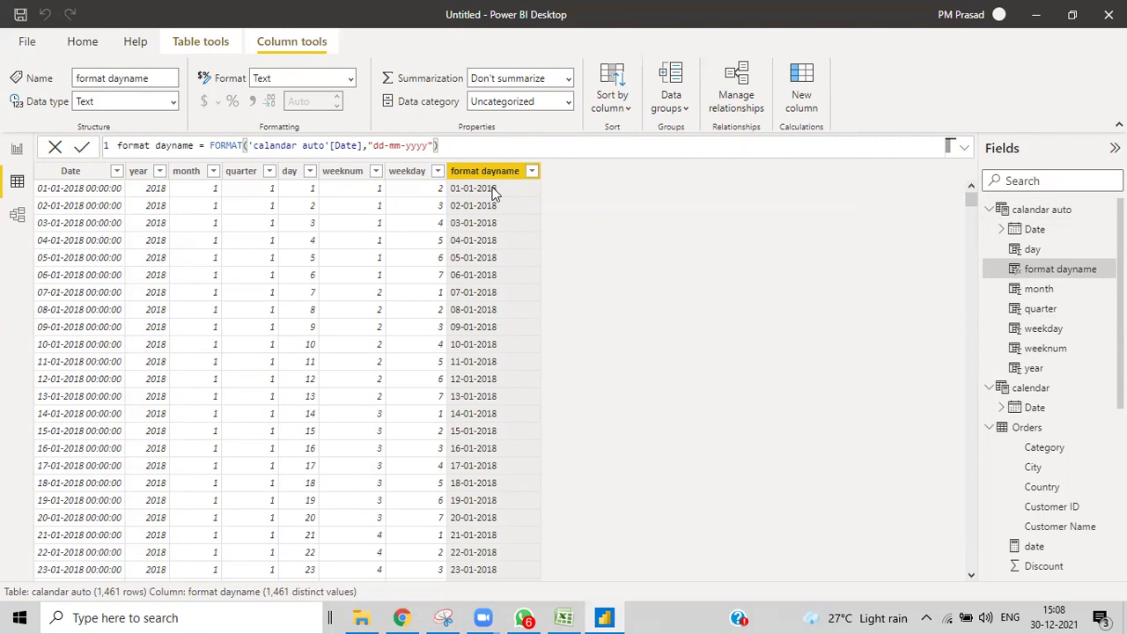
Step: Shorten the format string of the format dayname column to "dd-mm-yy", and then to "d-mm-yy"
left_click(428, 148)
key("BackSpace")
key("BackSpace")
key("Return")
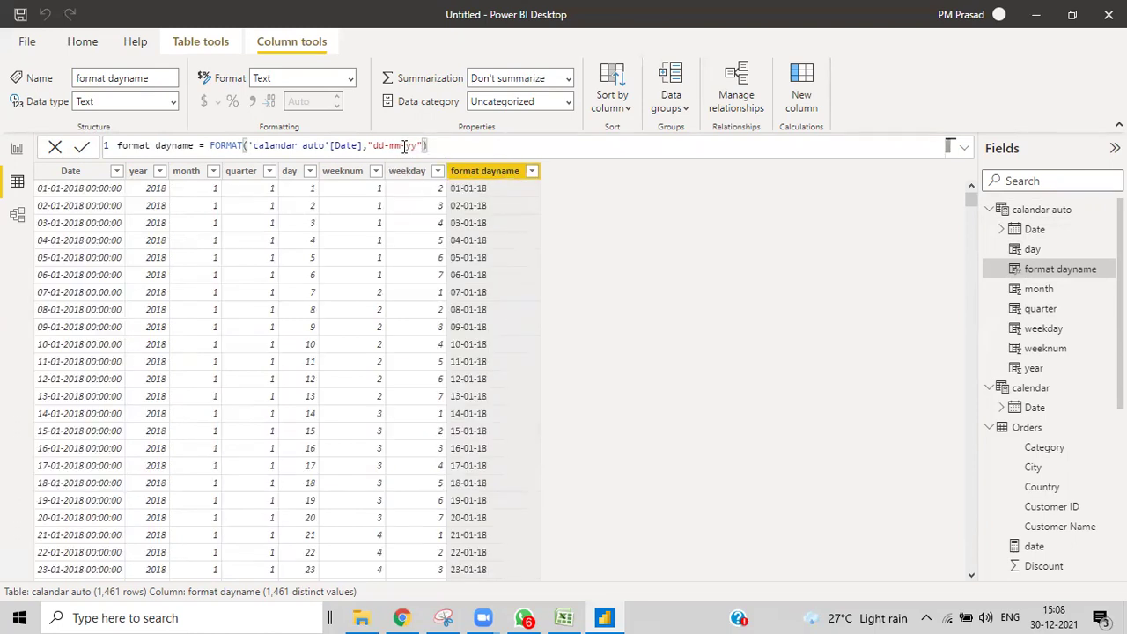
left_click(383, 147)
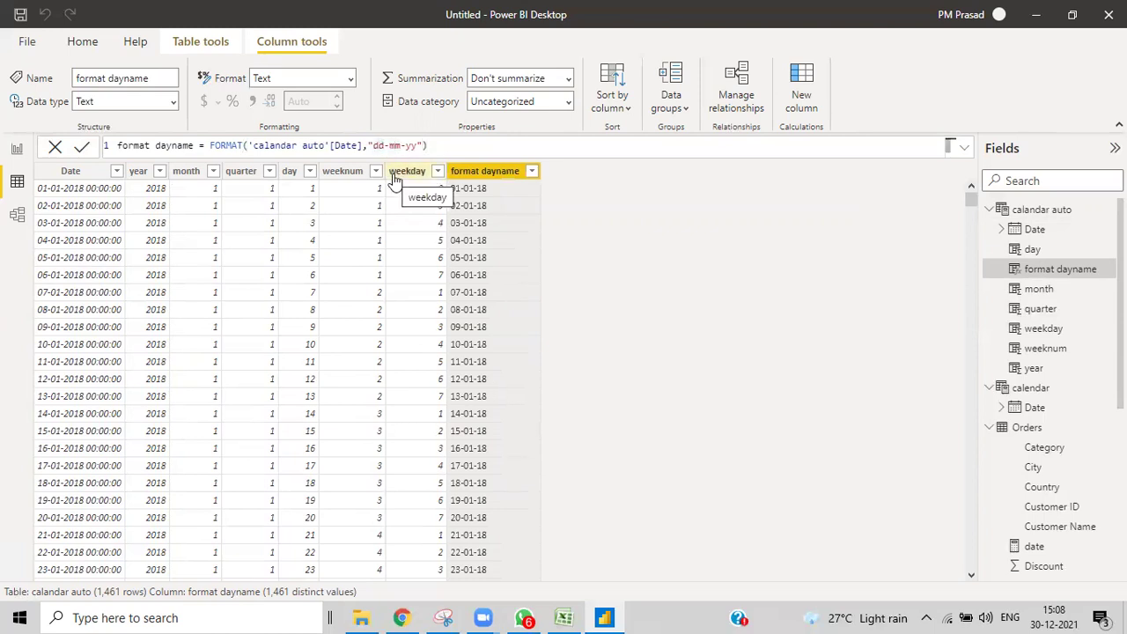
key("BackSpace")
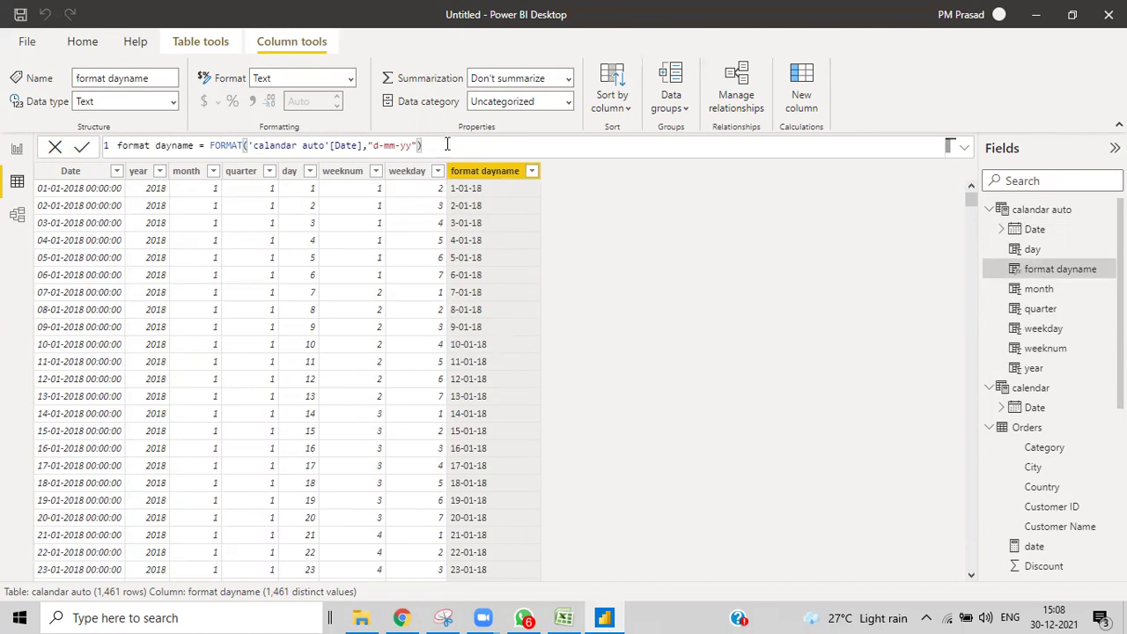
Step: Extend the day code in the format string to ddd and apply it, and then to dddd
left_click(379, 146)
type("dd")
key("Return")
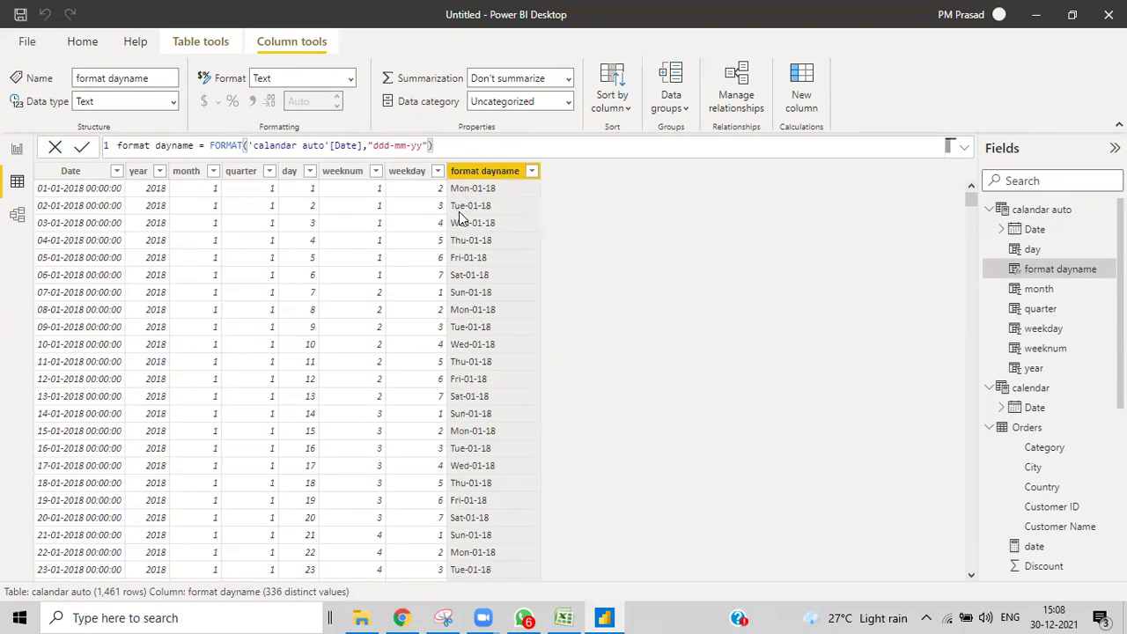
left_click(385, 145)
type("d")
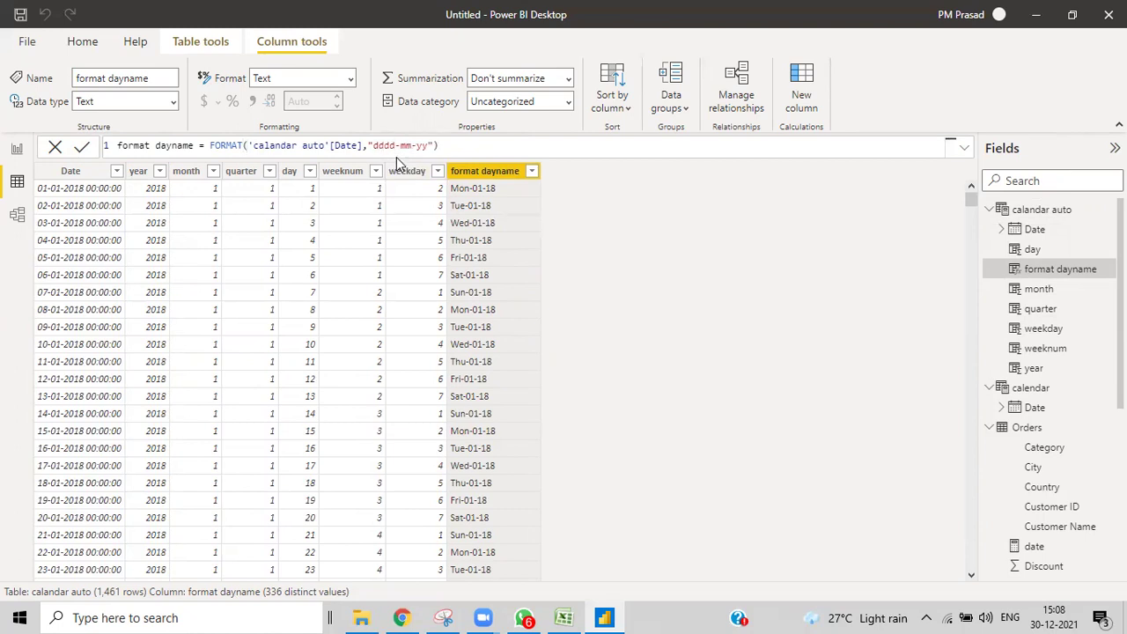
left_click(449, 199)
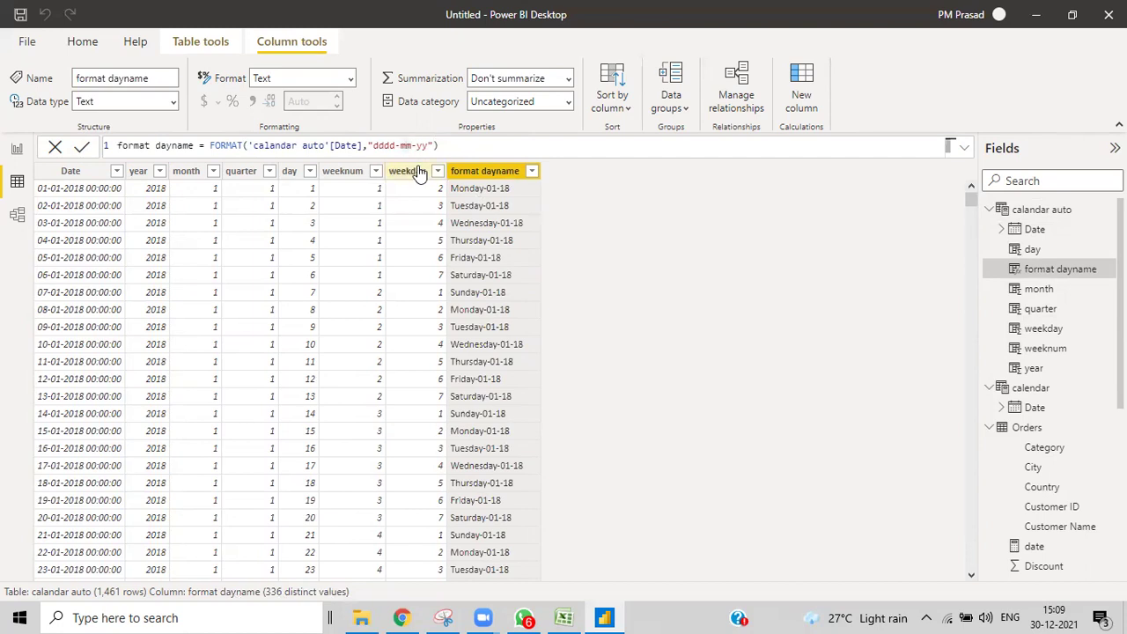
Step: Extend the month code in the format string to mmm and apply it, and then to mmmm
type("m")
key("Return")
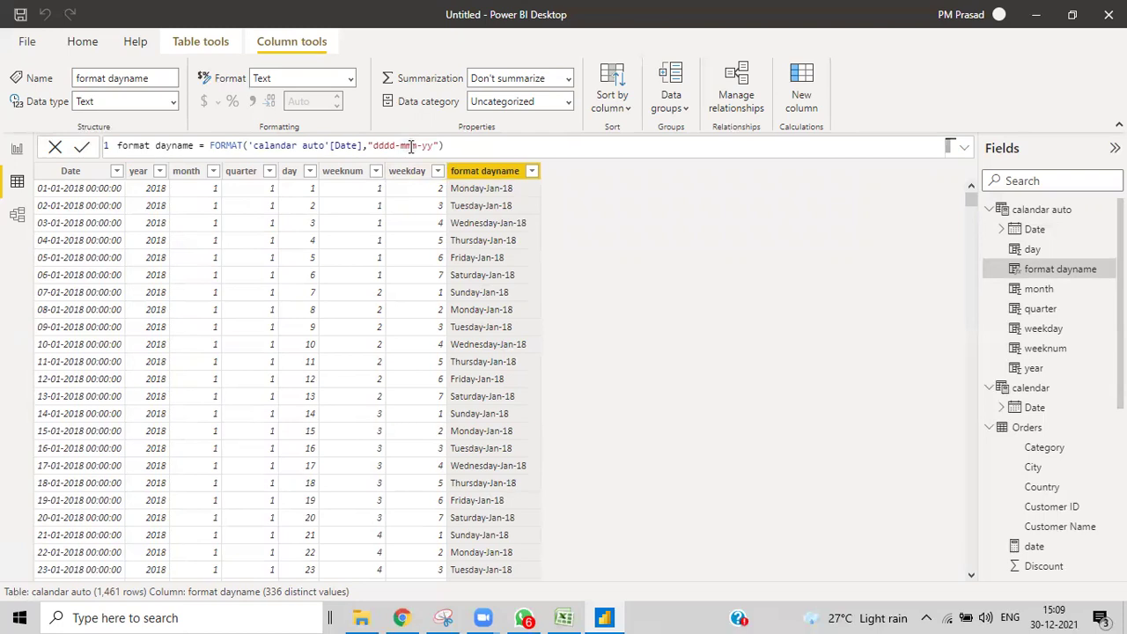
left_click(411, 146)
type("m")
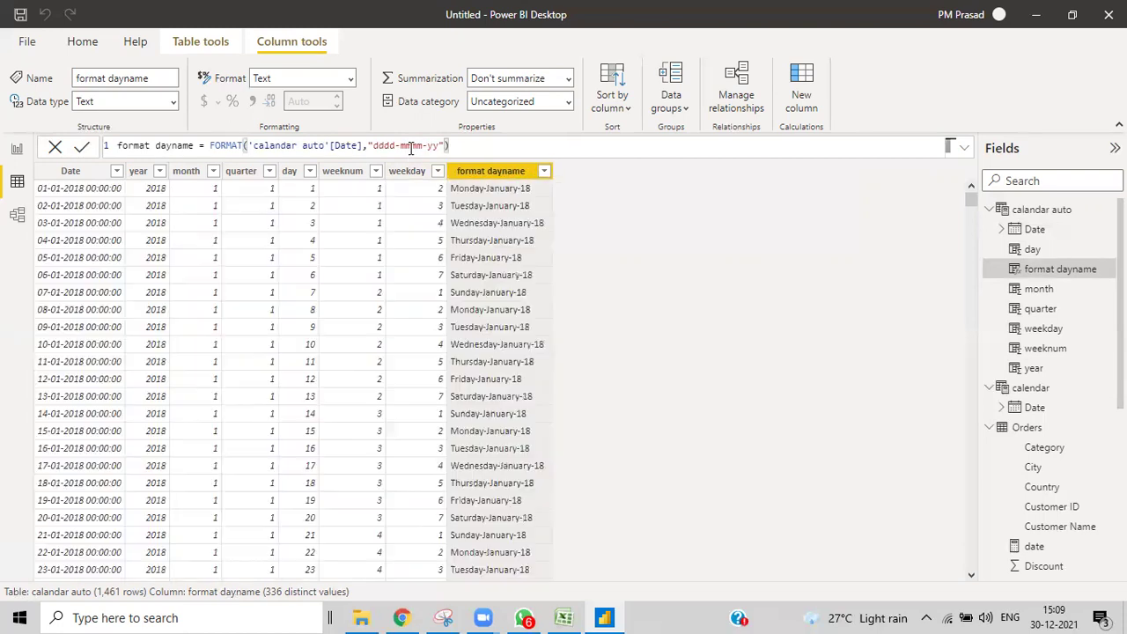
Step: Lengthen the year code so that the format string reads "dddd-mmmm-yyyyy"
left_click(433, 146)
type("yyy")
key("Return")
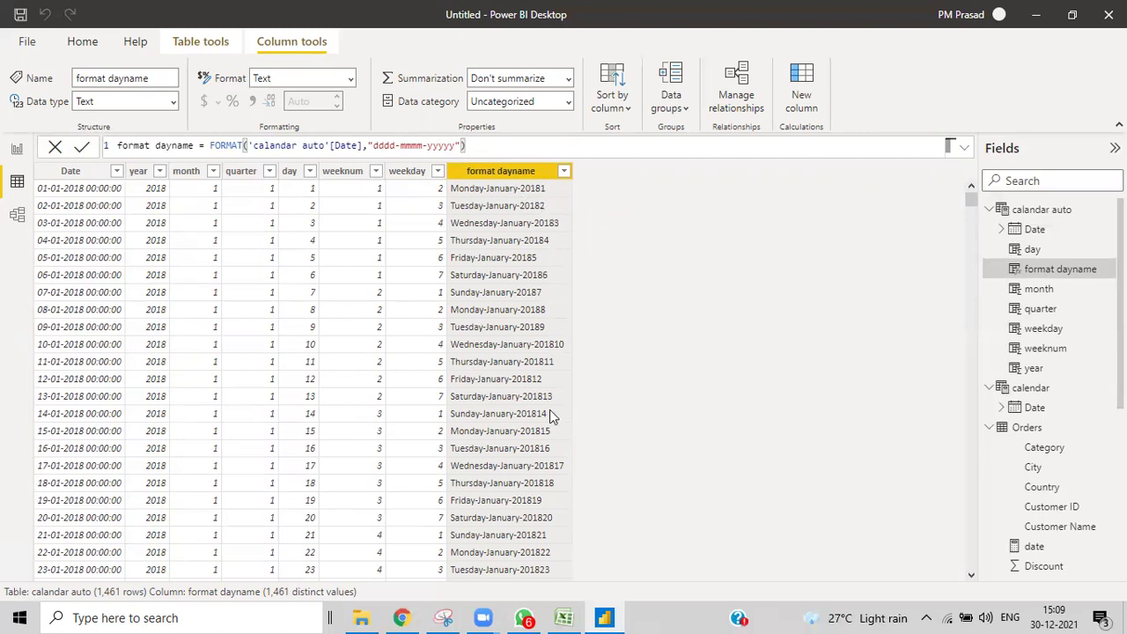
Step: Examine how the digits after the year in the format dayname values progress through 2018 and into January 2019
scroll(550, 411, "down", 15)
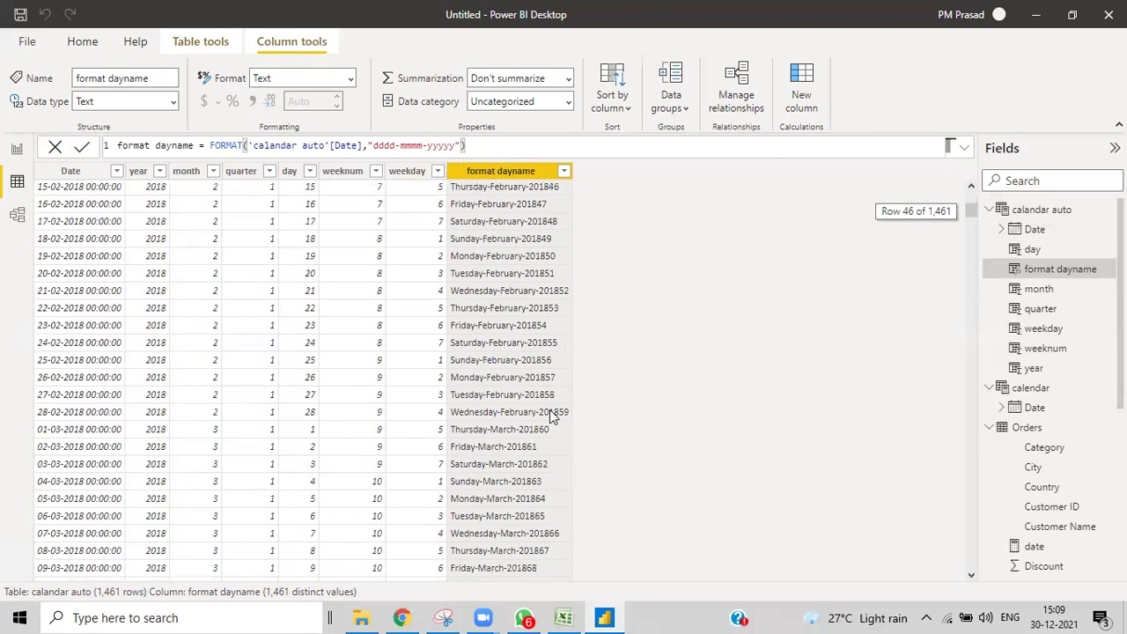
scroll(549, 412, "down", 20)
scroll(536, 419, "down", 20)
scroll(531, 402, "down", 12)
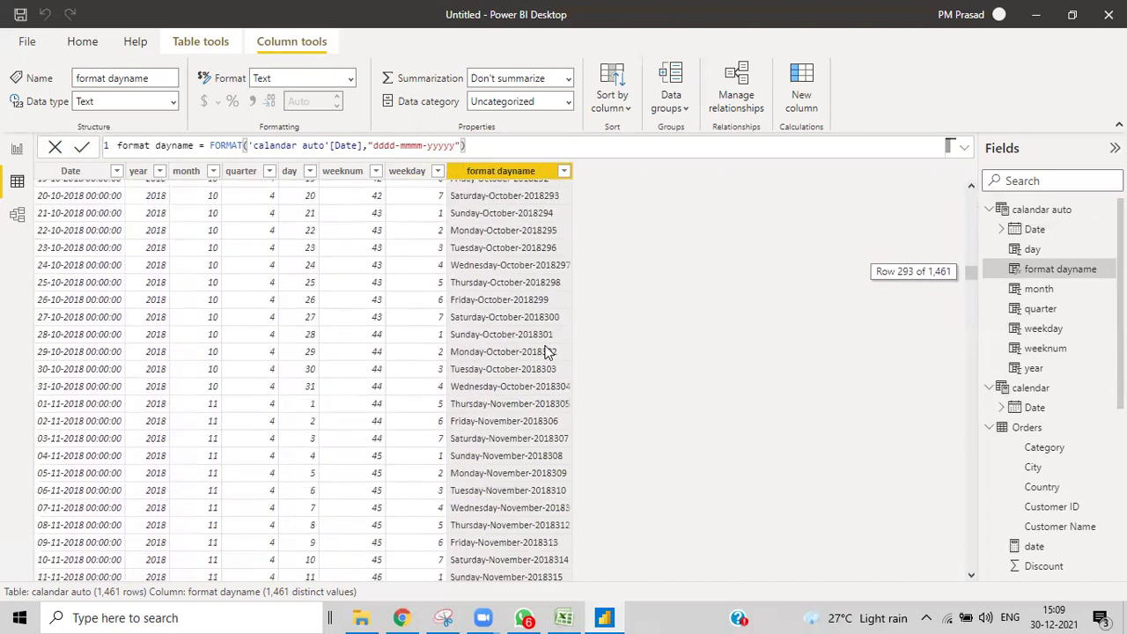
scroll(546, 352, "down", 7)
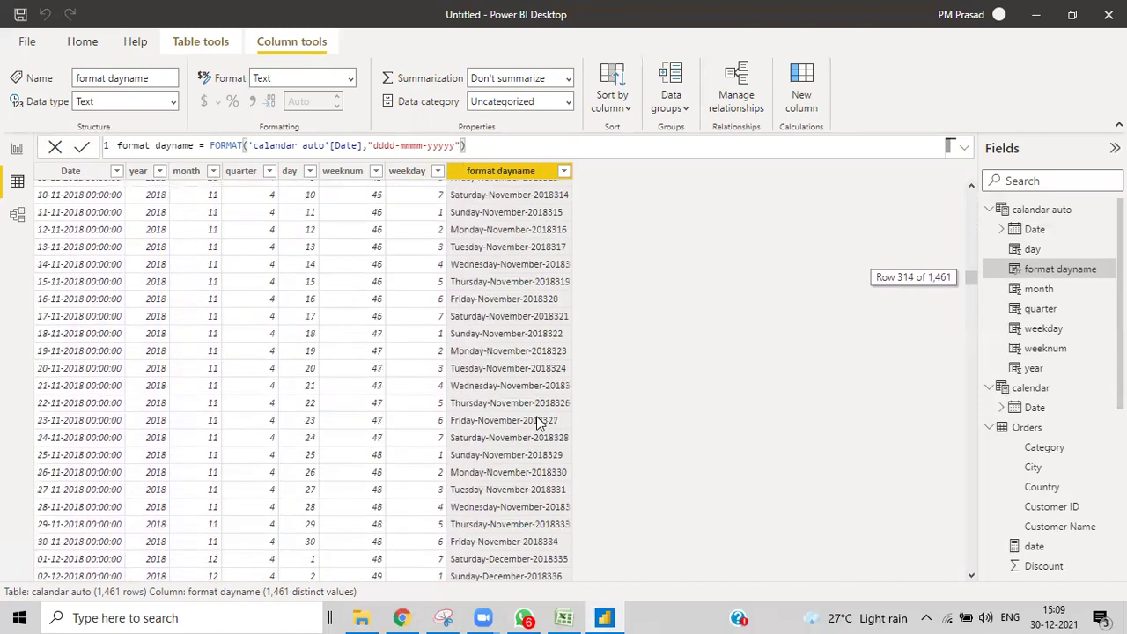
scroll(539, 423, "down", 18)
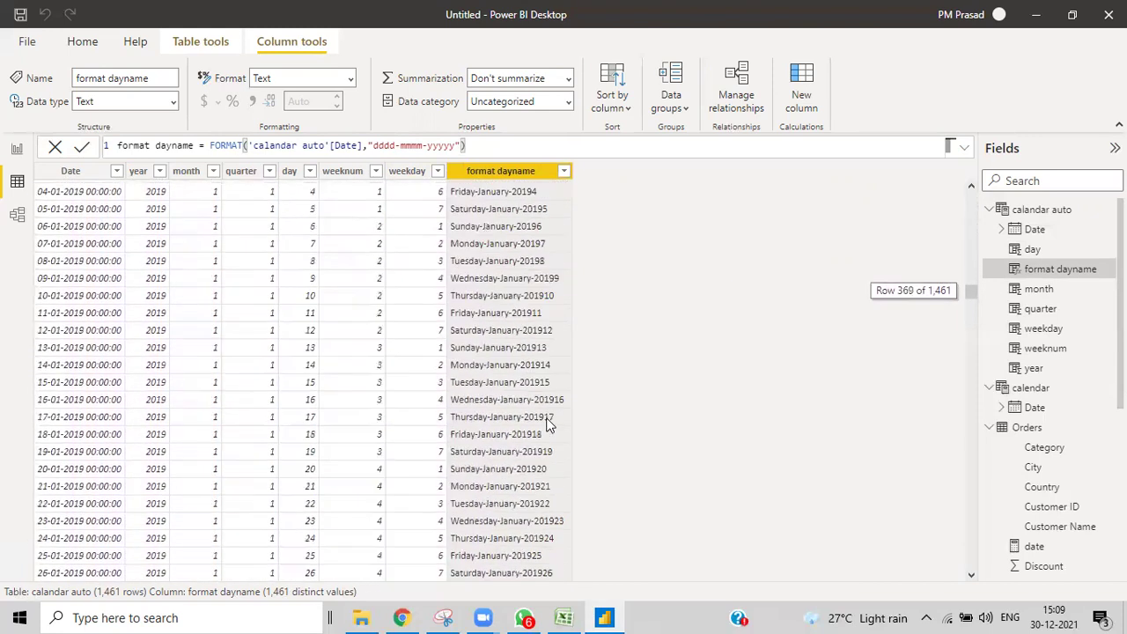
scroll(546, 423, "up", 3)
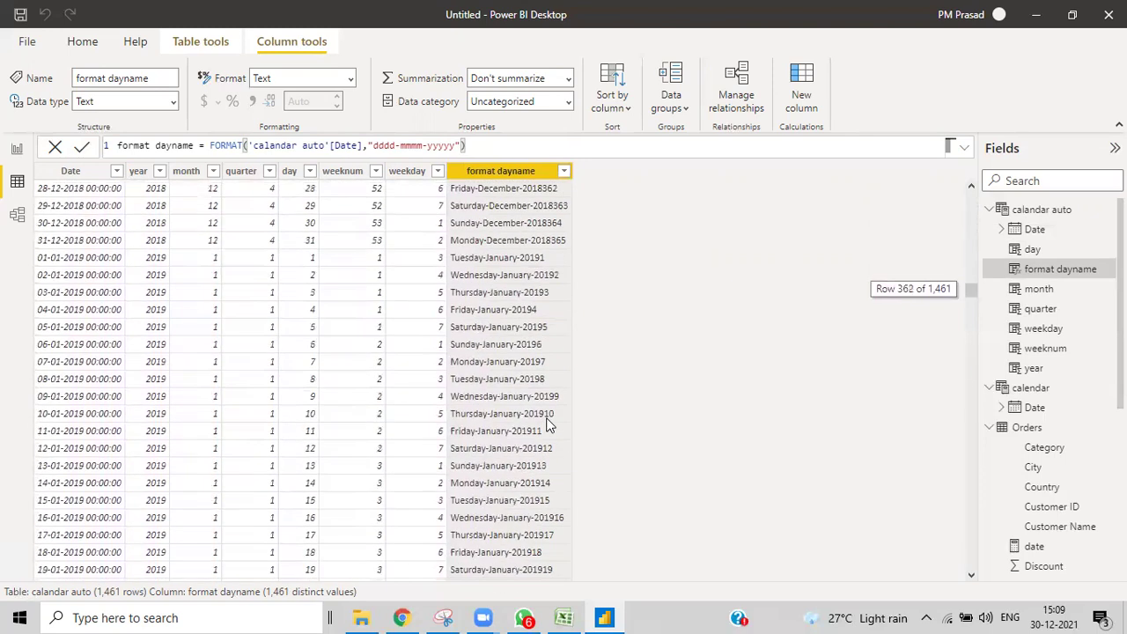
scroll(546, 425, "up", 1)
scroll(546, 425, "down", 2)
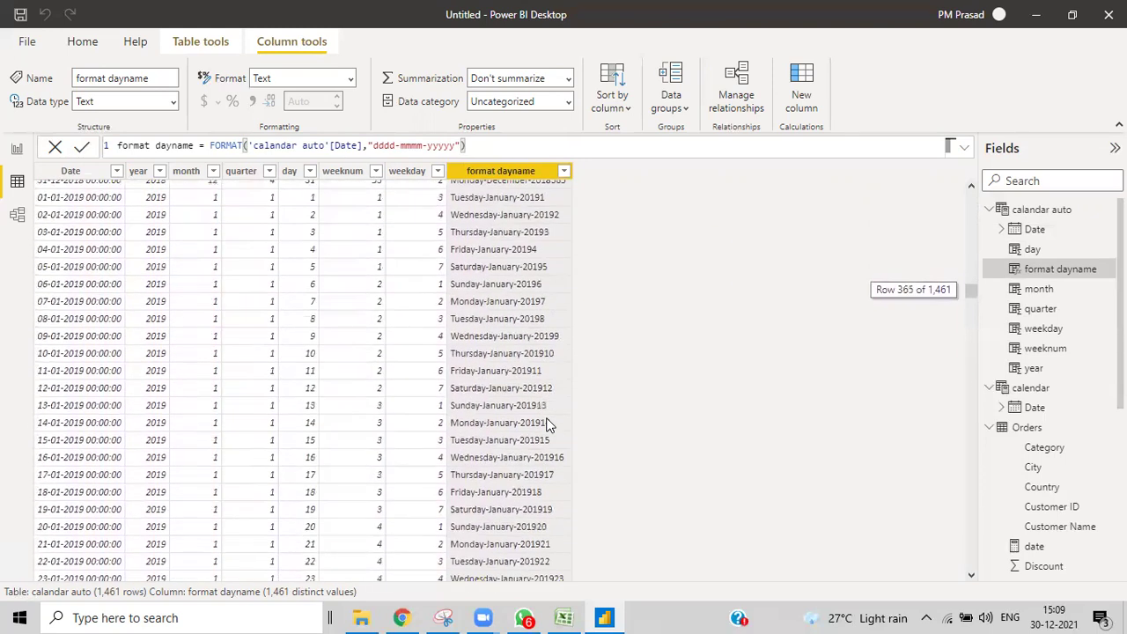
scroll(546, 424, "up", 3)
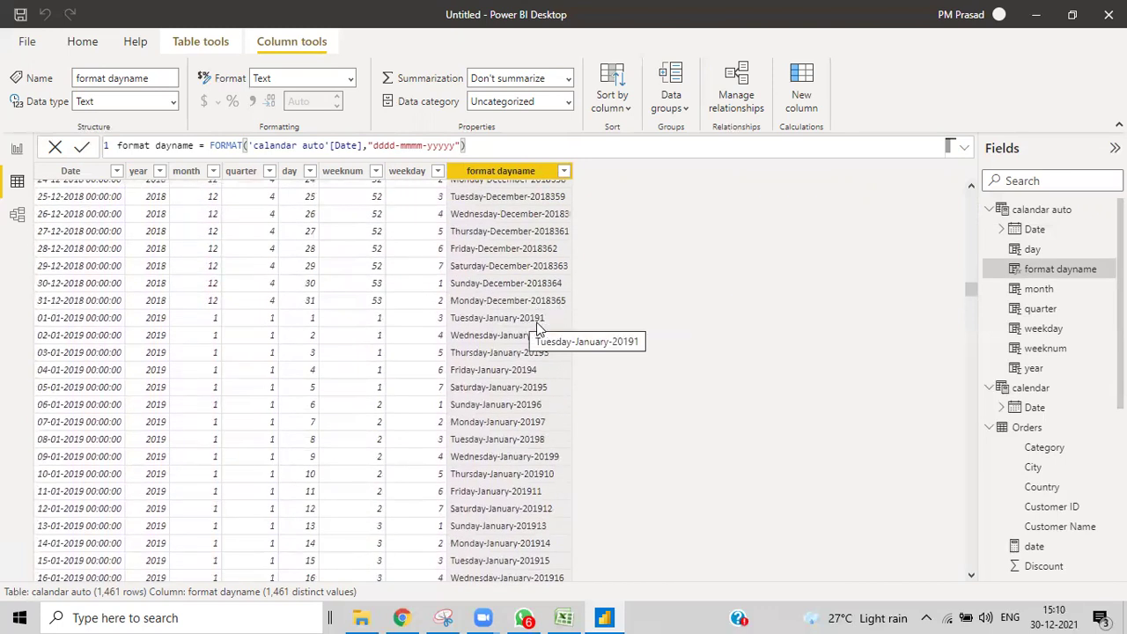
Step: Try the year code yyyyyy in the format string, restore it to yyyyy, and check the January and February 2018 values
left_click(449, 148)
type("y")
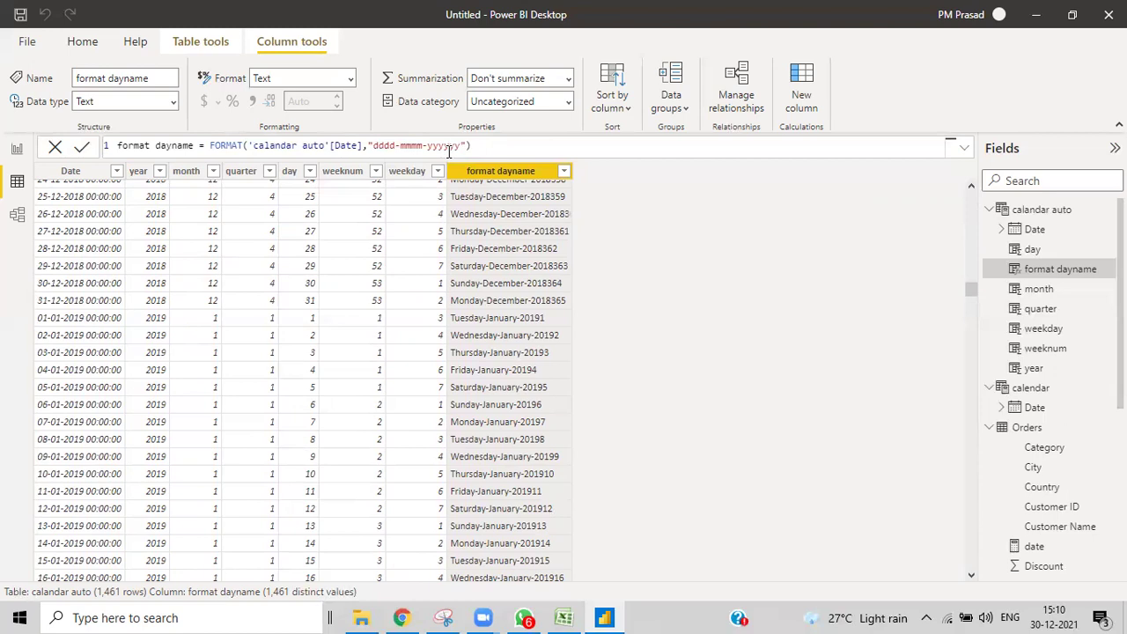
key("Return")
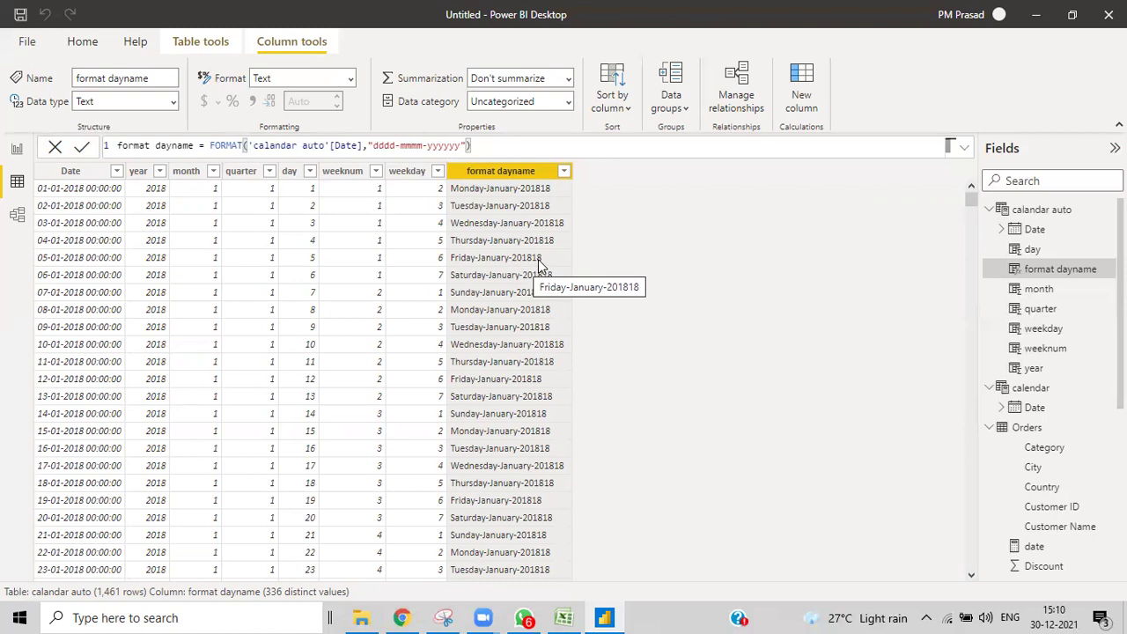
left_click(465, 146)
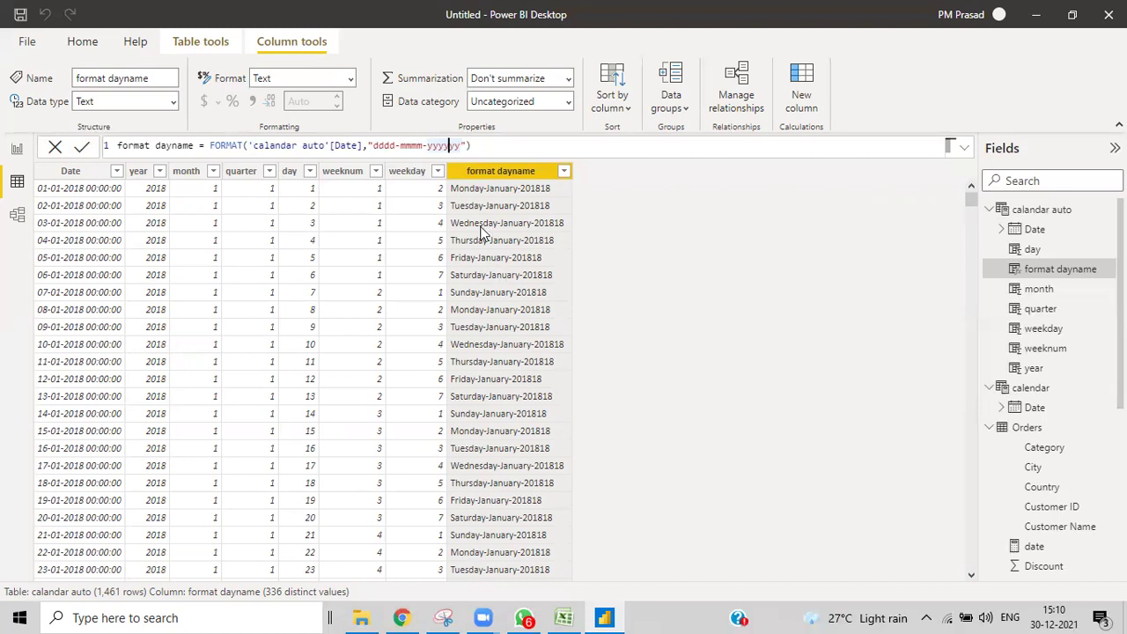
key("Delete")
key("Delete")
key("Return")
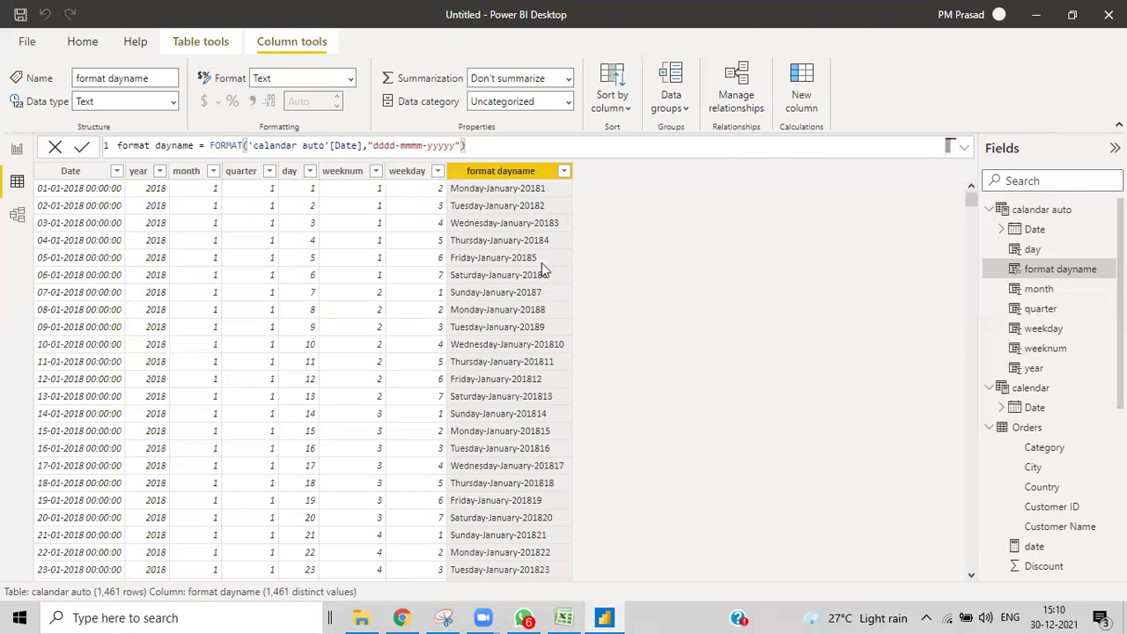
scroll(551, 501, "down", 4)
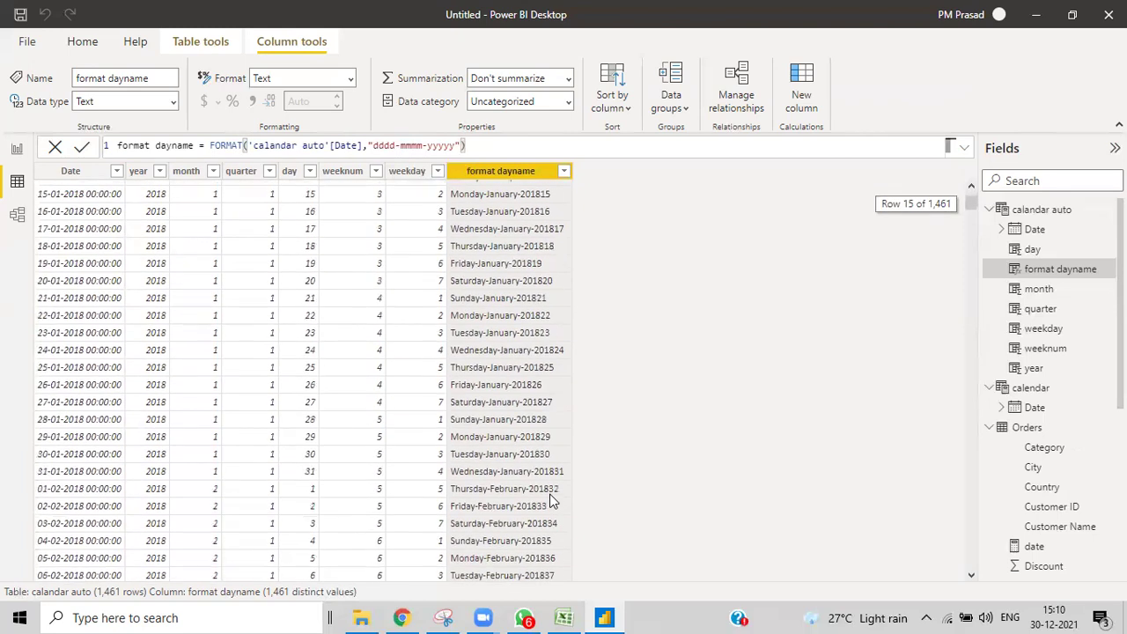
scroll(553, 502, "up", 3)
scroll(549, 495, "up", 2)
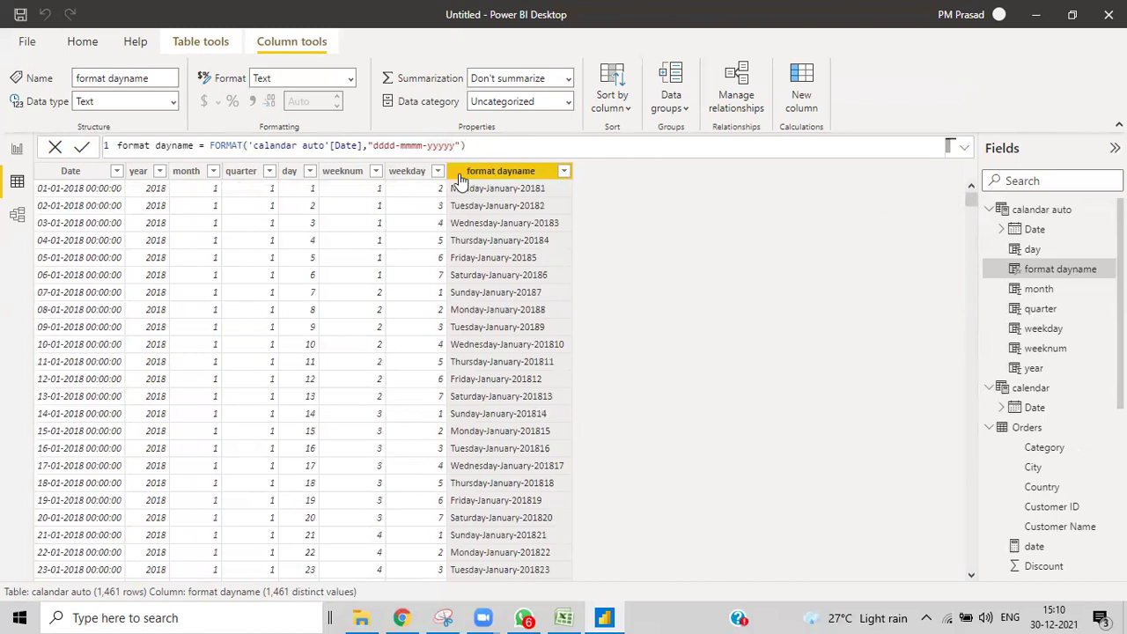
Step: Reduce the format string of the format dayname column to only "ddd"
key("BackSpace")
left_click(450, 145)
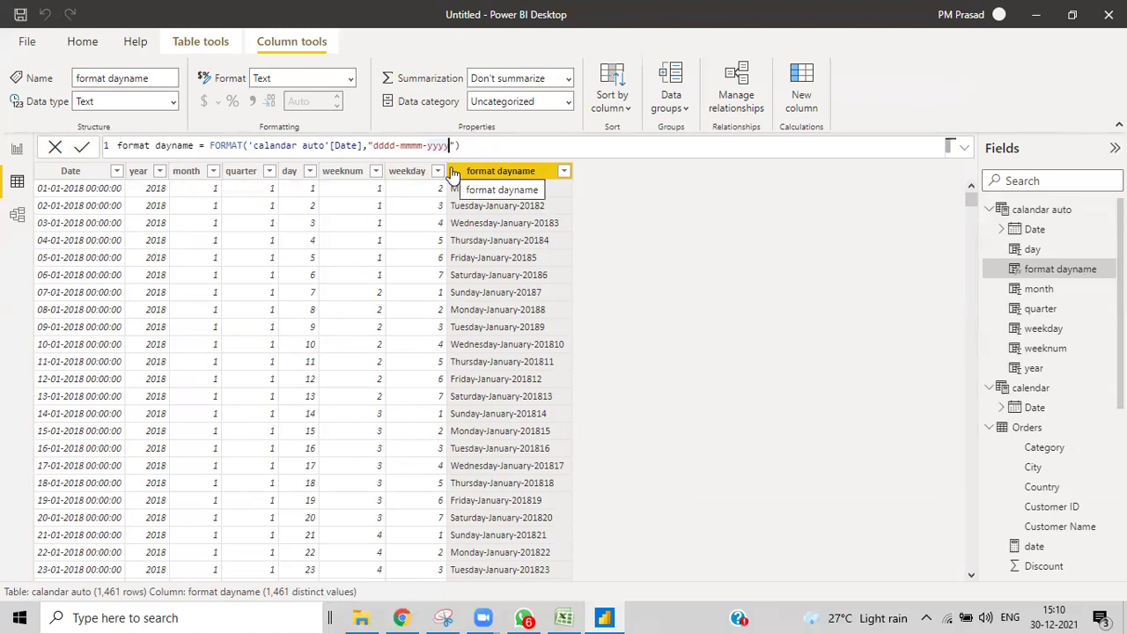
key("BackSpace")
key("BackSpace")
key("BackSpace")
key("BackSpace")
key("BackSpace")
key("BackSpace")
key("BackSpace")
key("BackSpace")
key("BackSpace")
key("BackSpace")
key("BackSpace")
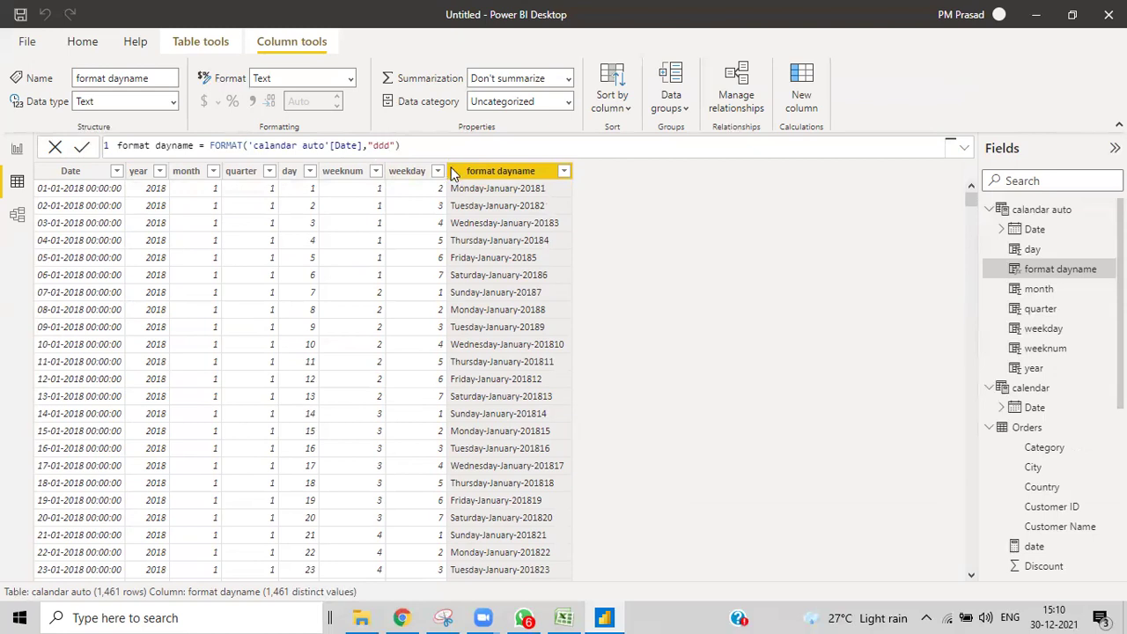
key("Return")
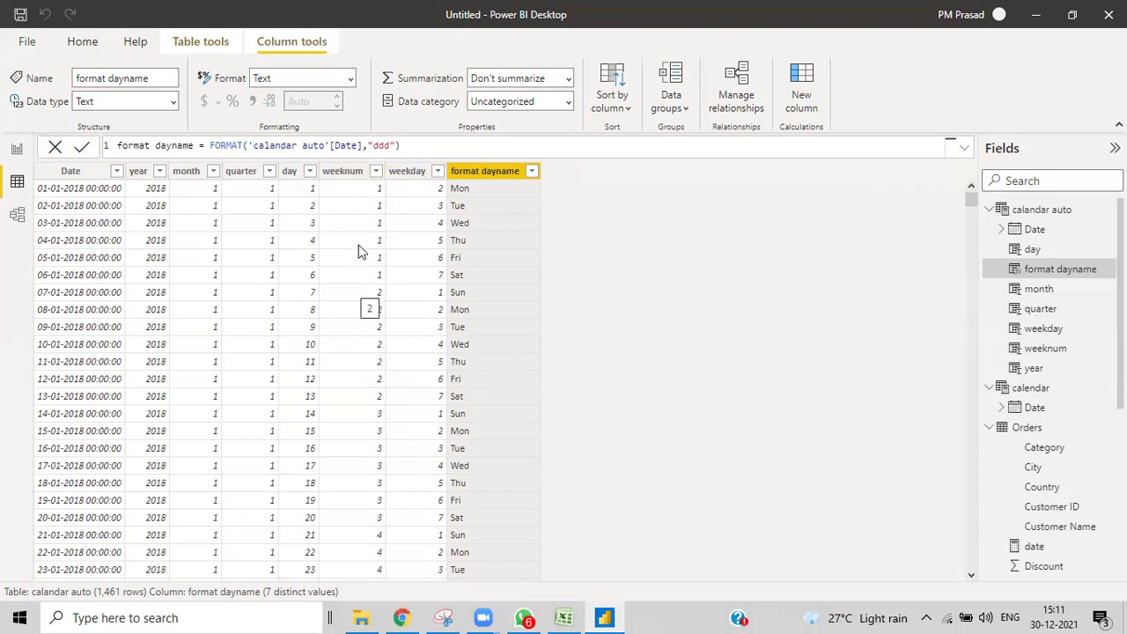
Step: Select the weeknum column to review its formula
left_click(346, 173)
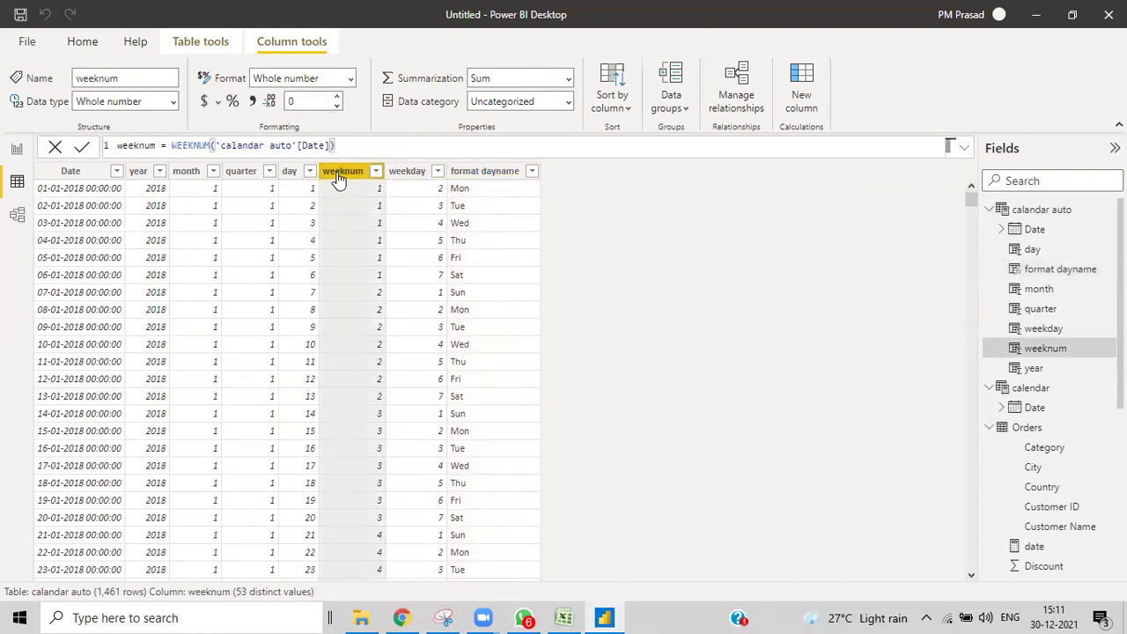
Step: Add the return type 2 to the weeknum column's WEEKNUM formula
type(",")
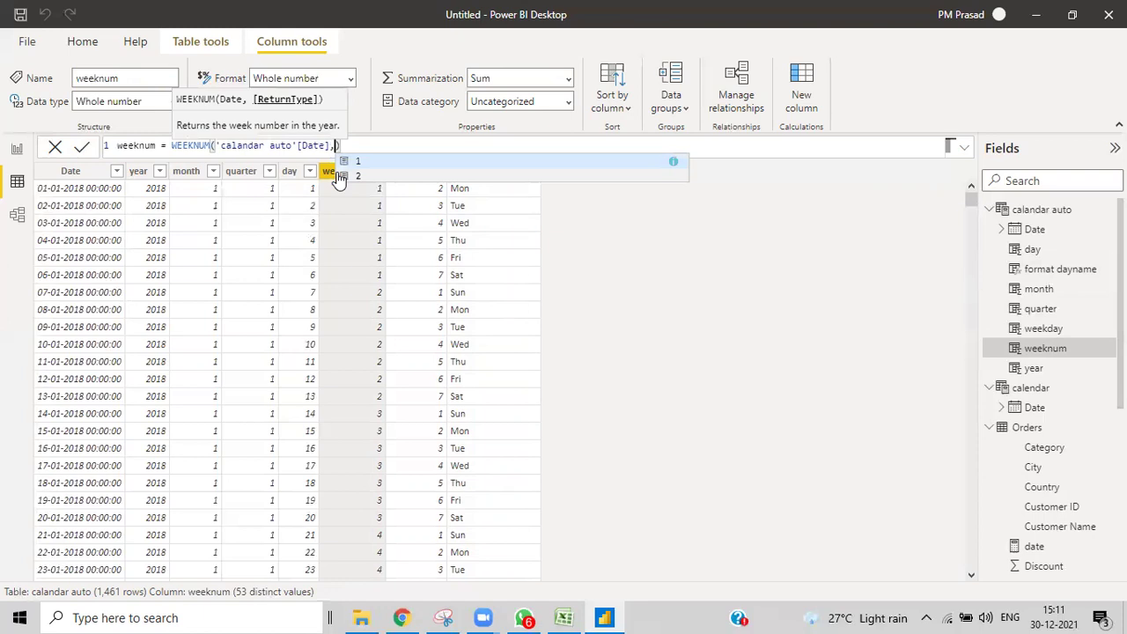
type("2")
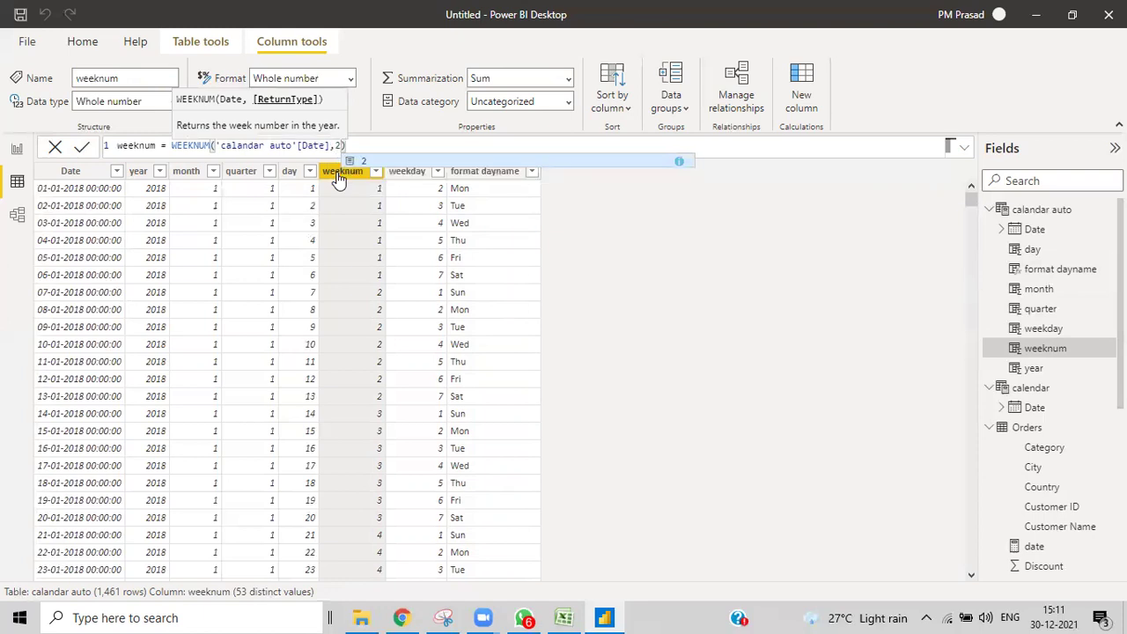
key("Return")
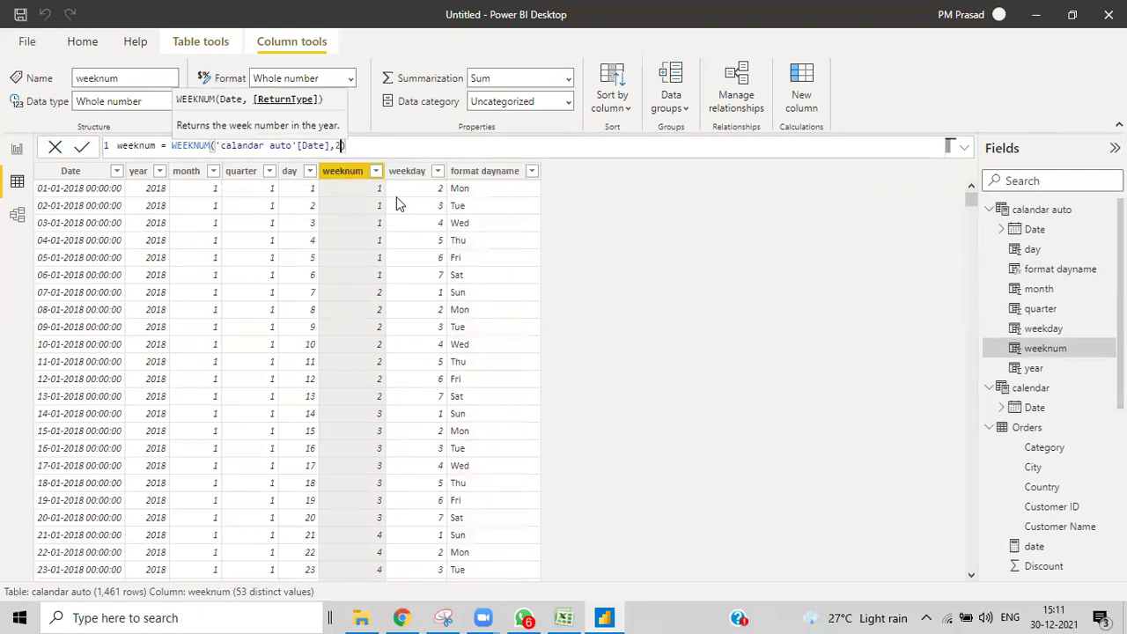
type(")")
left_click(352, 147)
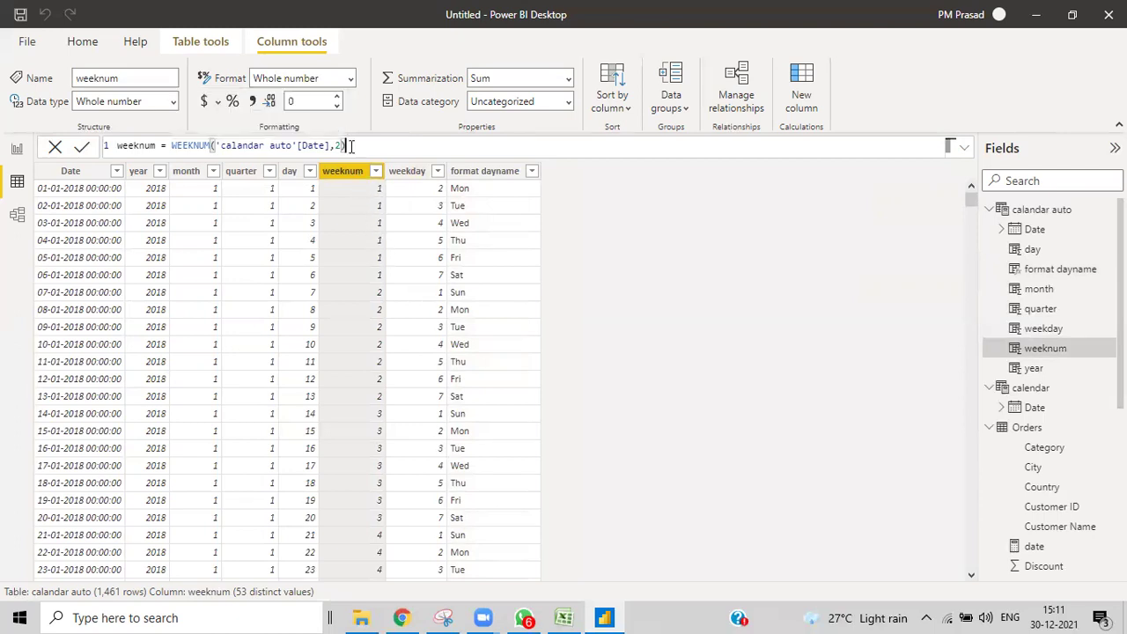
left_click(83, 148)
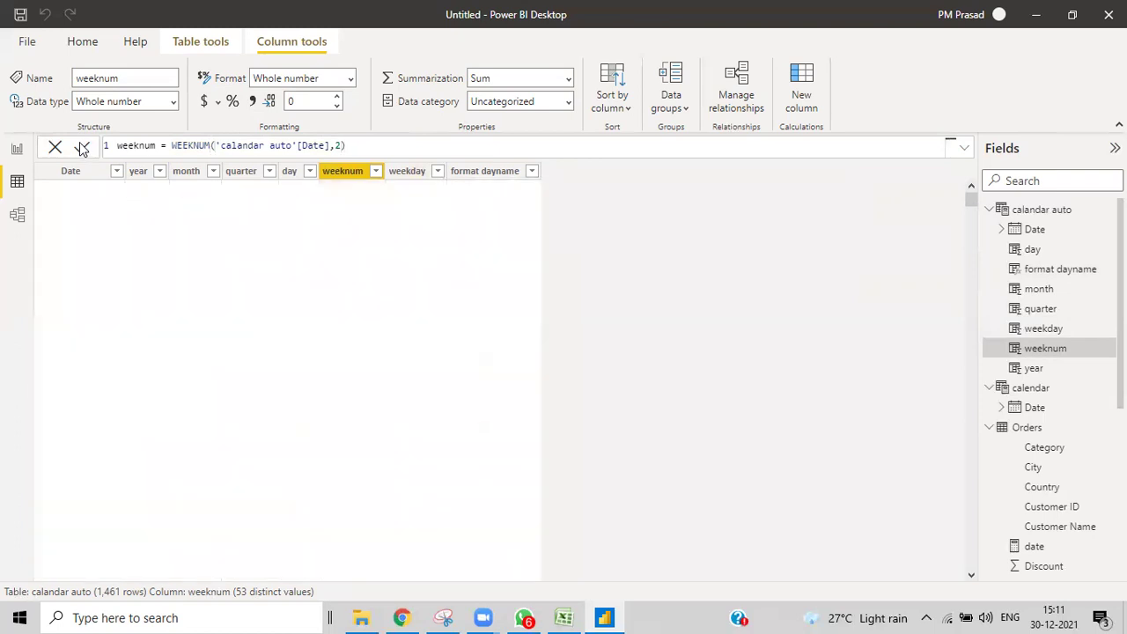
Step: Add the return type 2 to the weekday column's WEEKDAY formula
left_click(407, 171)
left_click(328, 145)
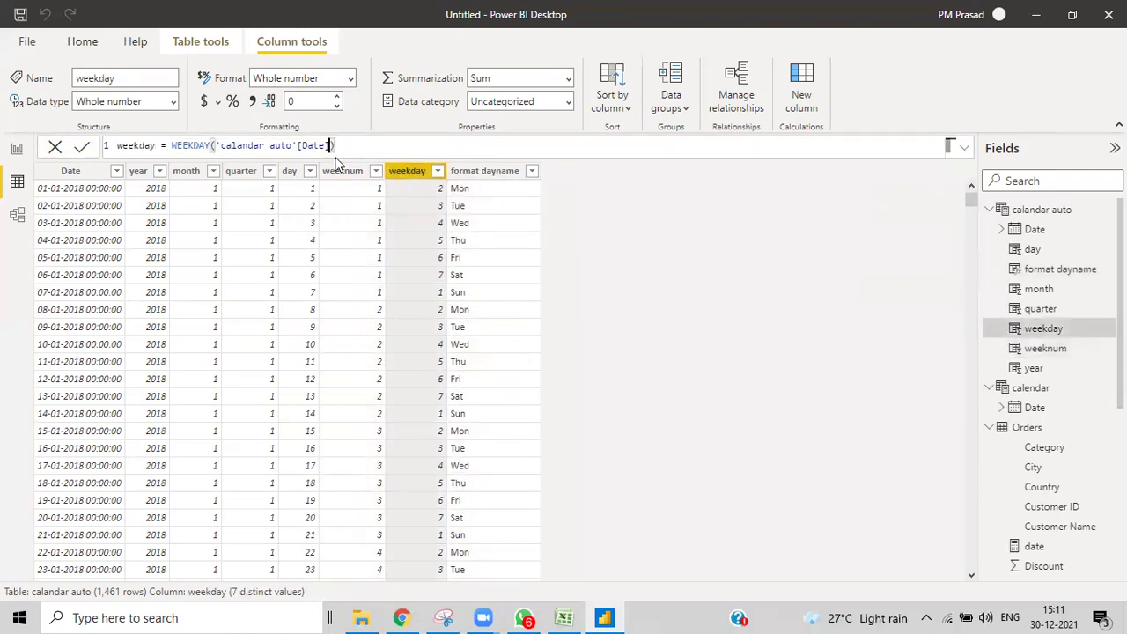
type(",2")
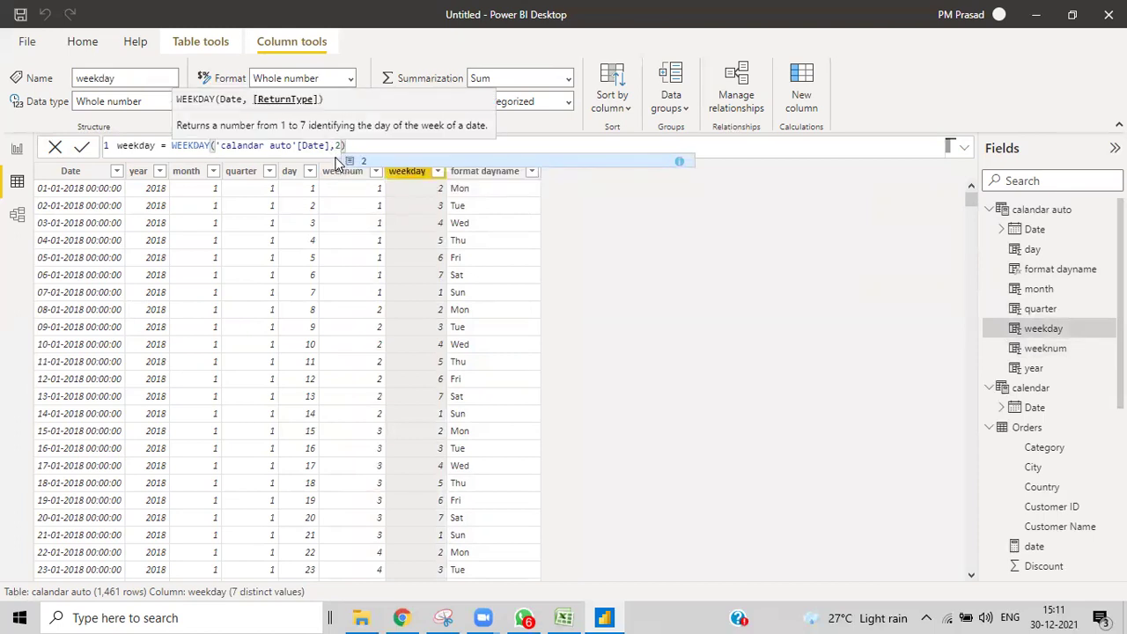
left_click(80, 148)
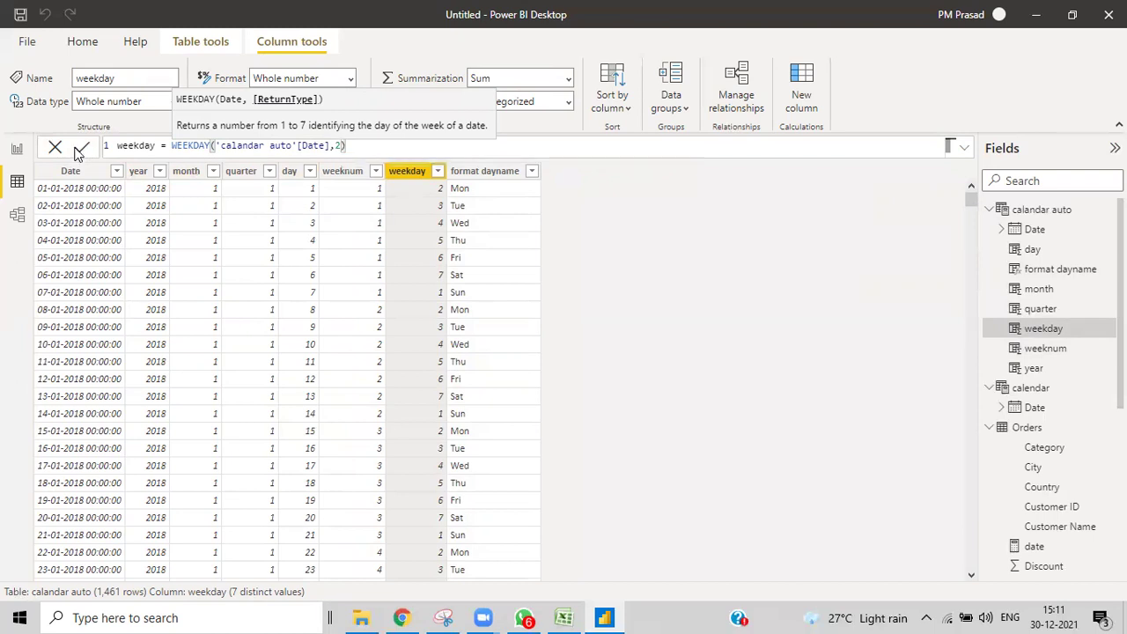
left_click(80, 149)
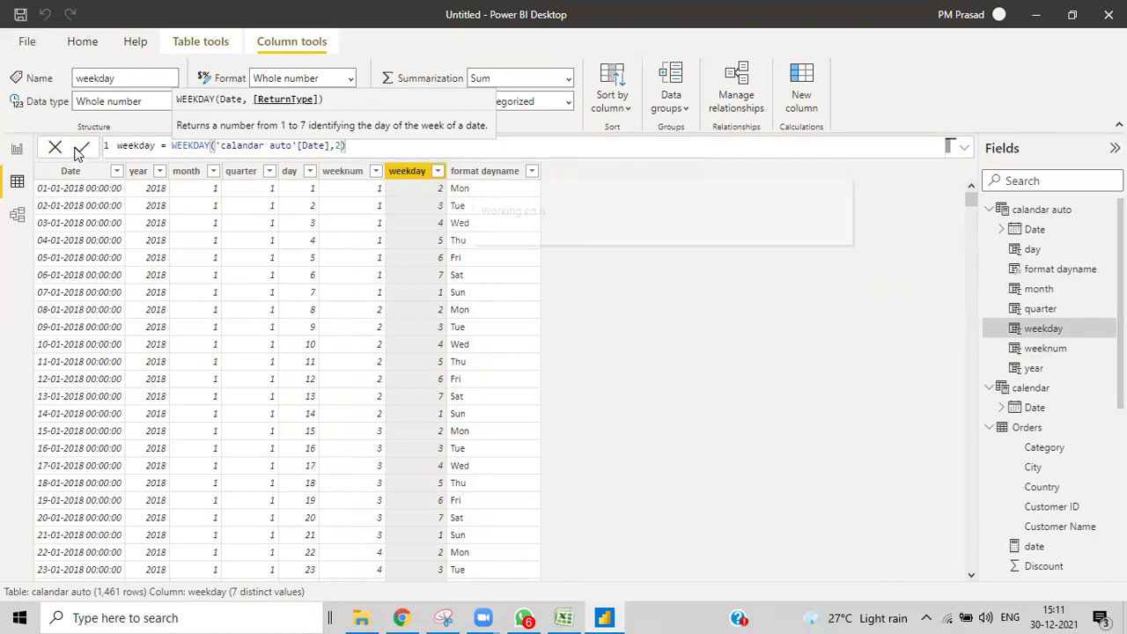
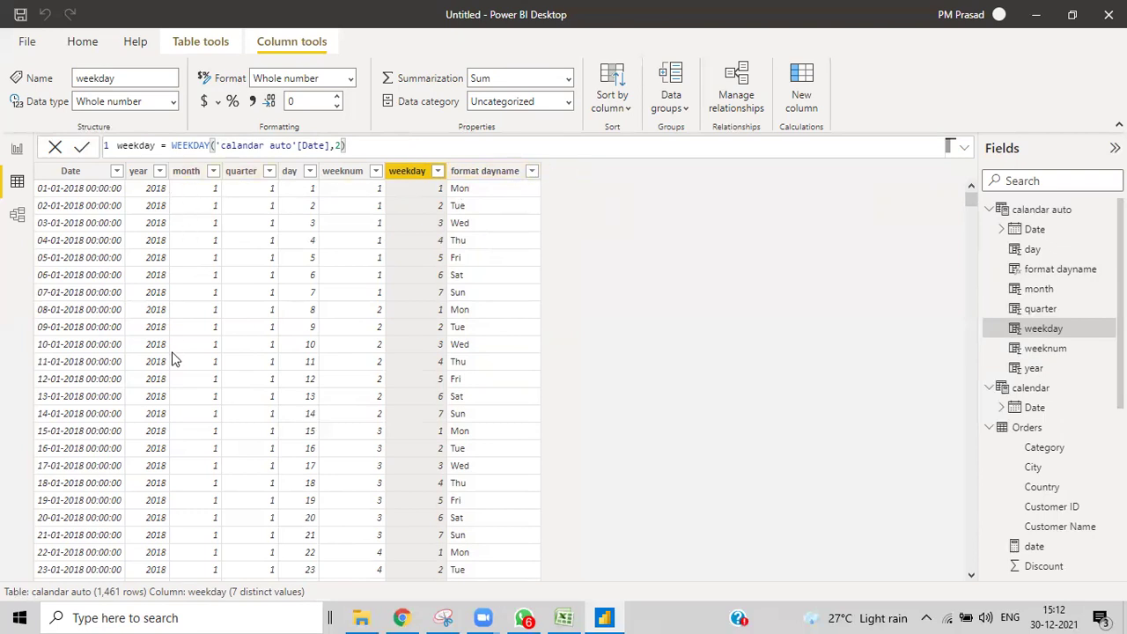
Step: Add a new calculated column to the calandar auto table and clear its placeholder formula
left_click(490, 171)
right_click(489, 167)
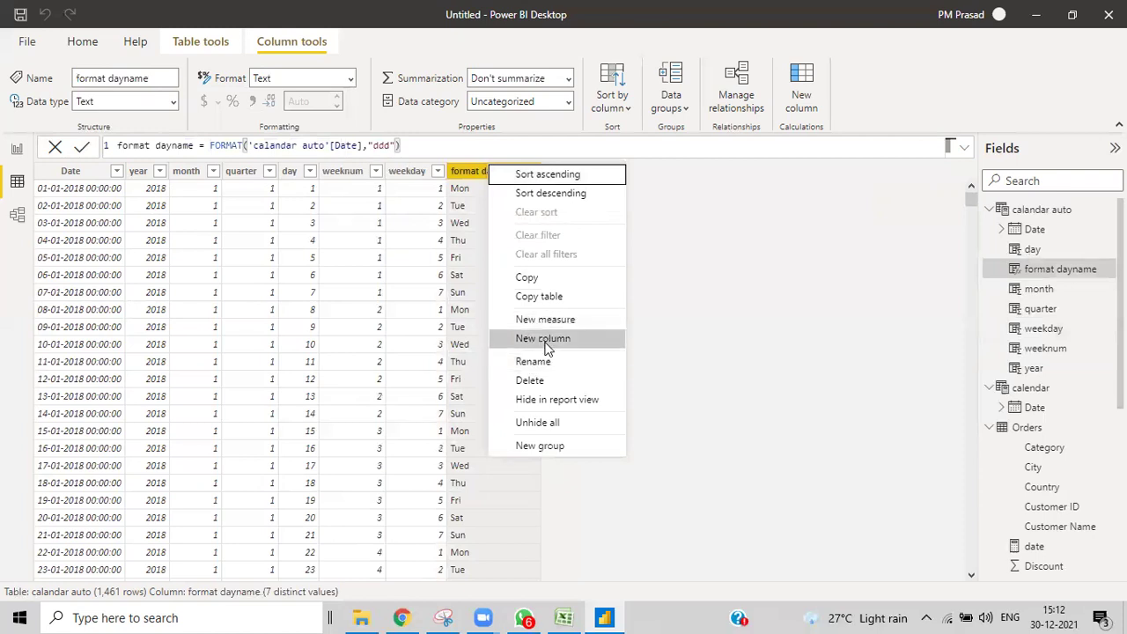
key("Escape")
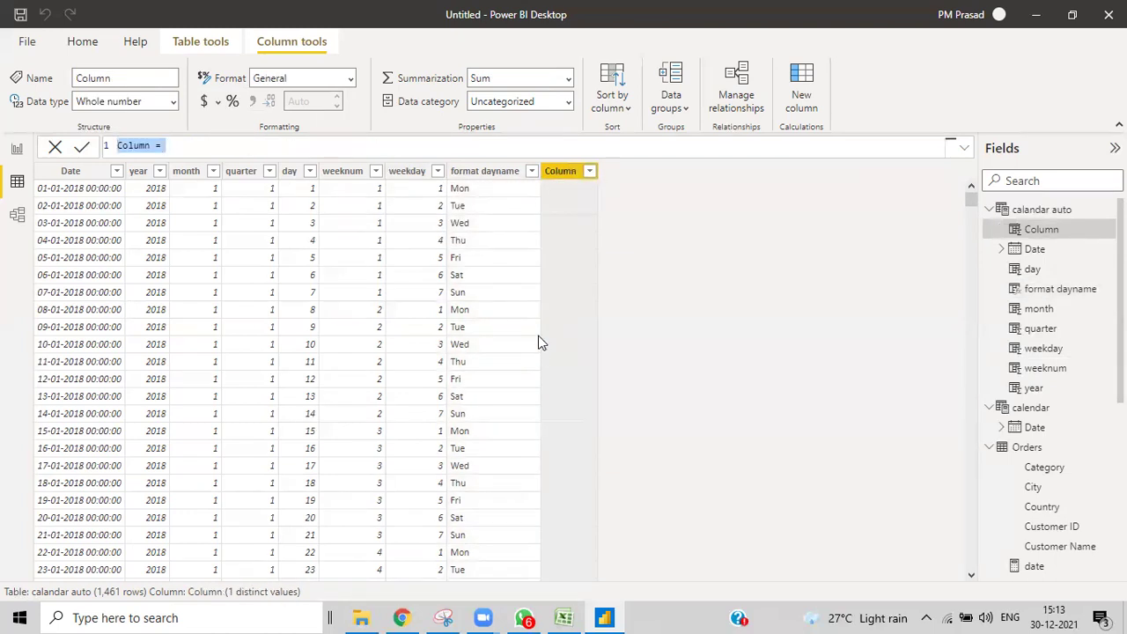
key("BackSpace")
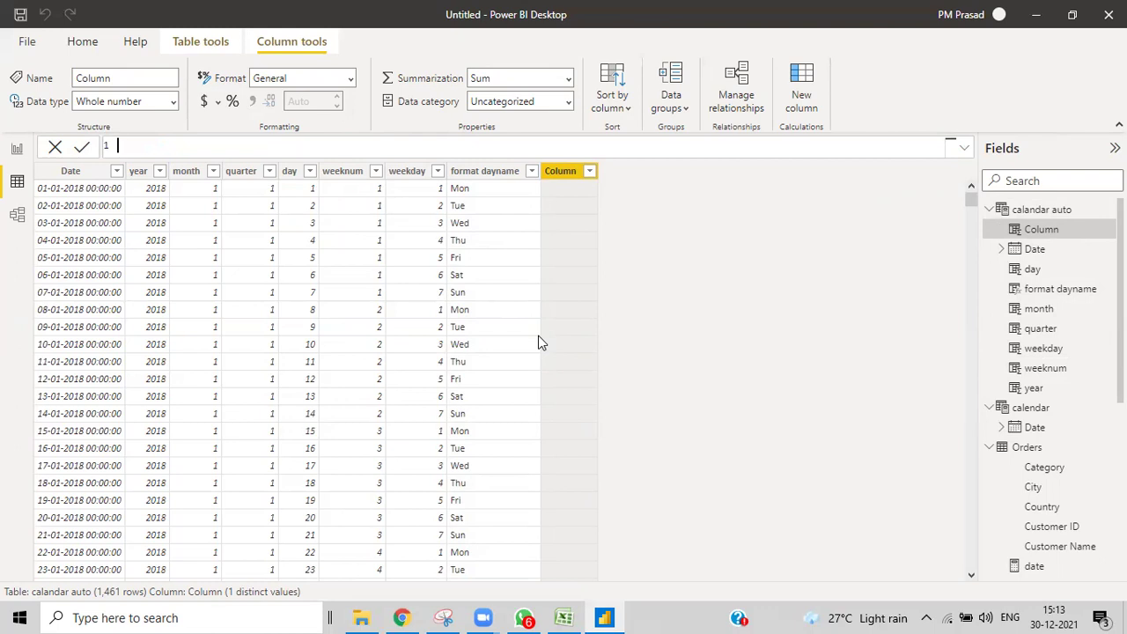
type("mm-year")
key("BackSpace")
key("BackSpace")
key("BackSpace")
key("BackSpace")
key("BackSpace")
key("BackSpace")
key("BackSpace")
Step: Define the new column as month-year = FORMAT('calandar auto'[Date],"mm-yy")
type("month-year=mon")
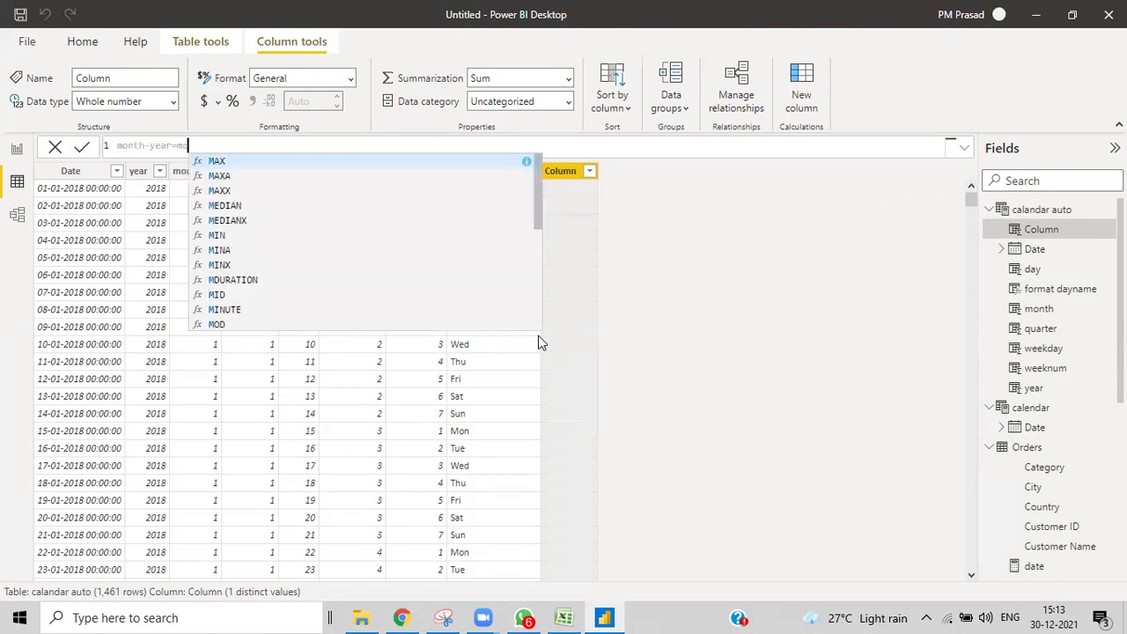
key("BackSpace")
key("BackSpace")
key("BackSpace")
key("BackSpace")
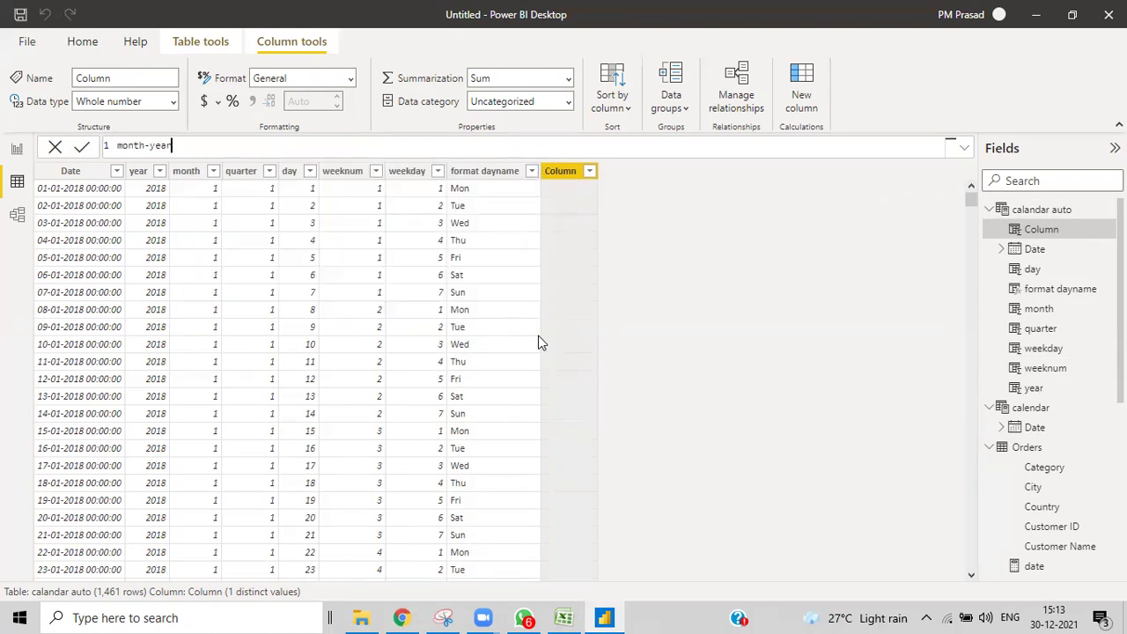
type("=form")
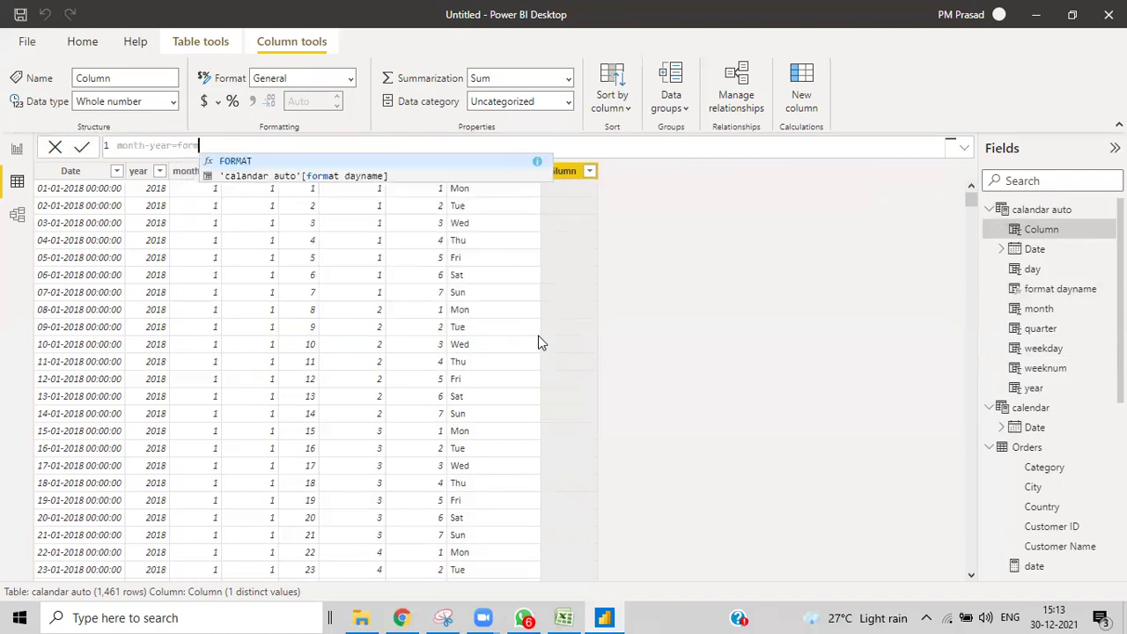
key("Tab")
type("d")
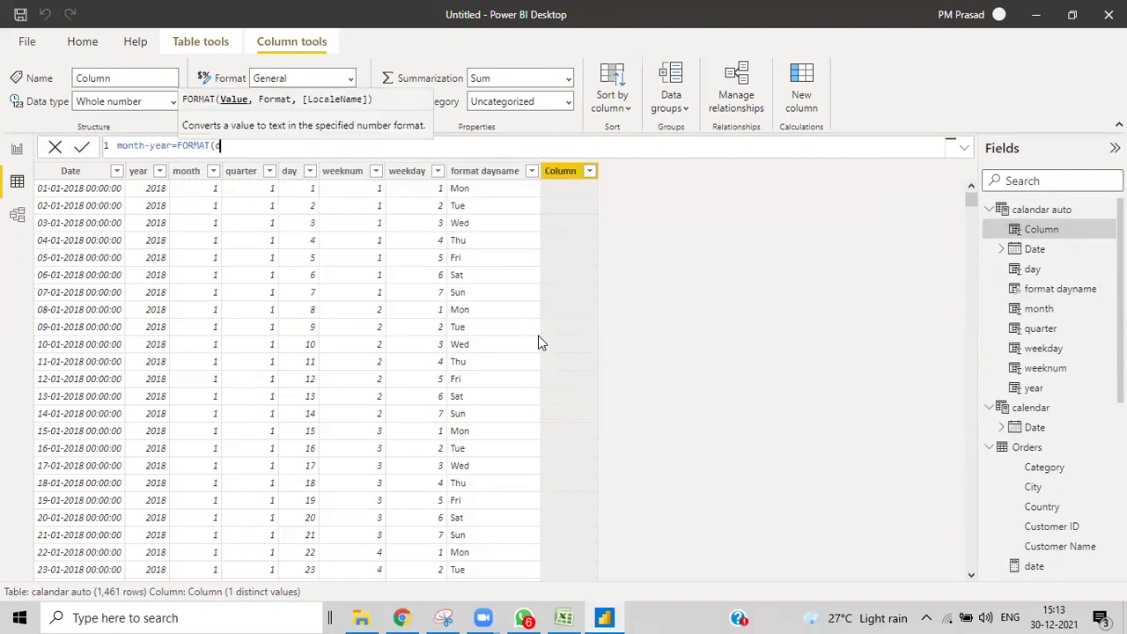
type("ate")
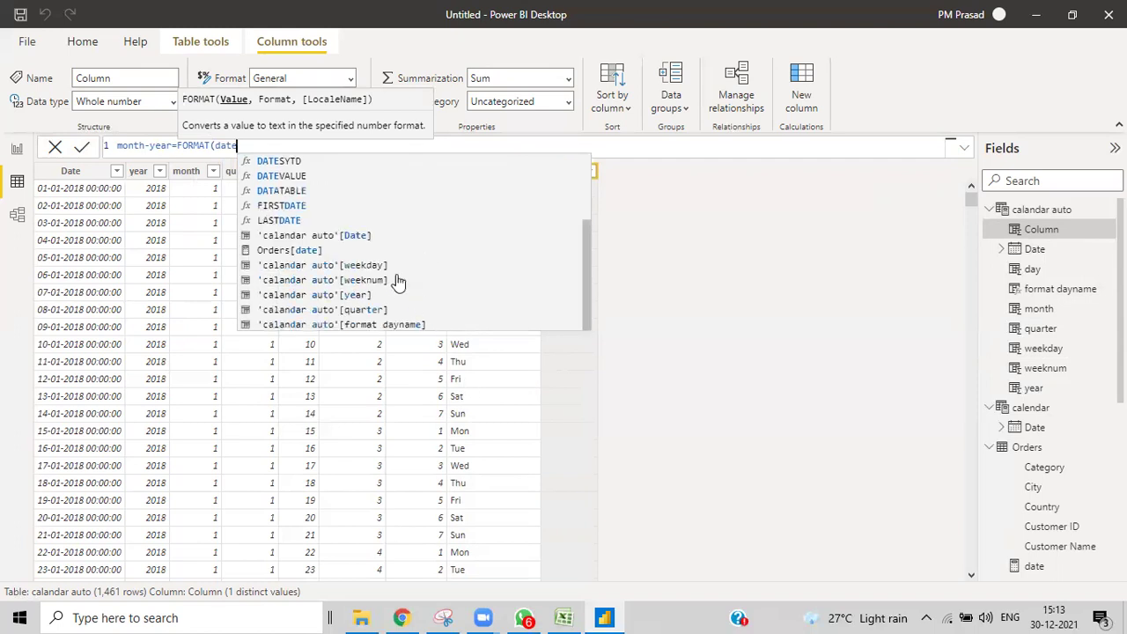
left_click(261, 238)
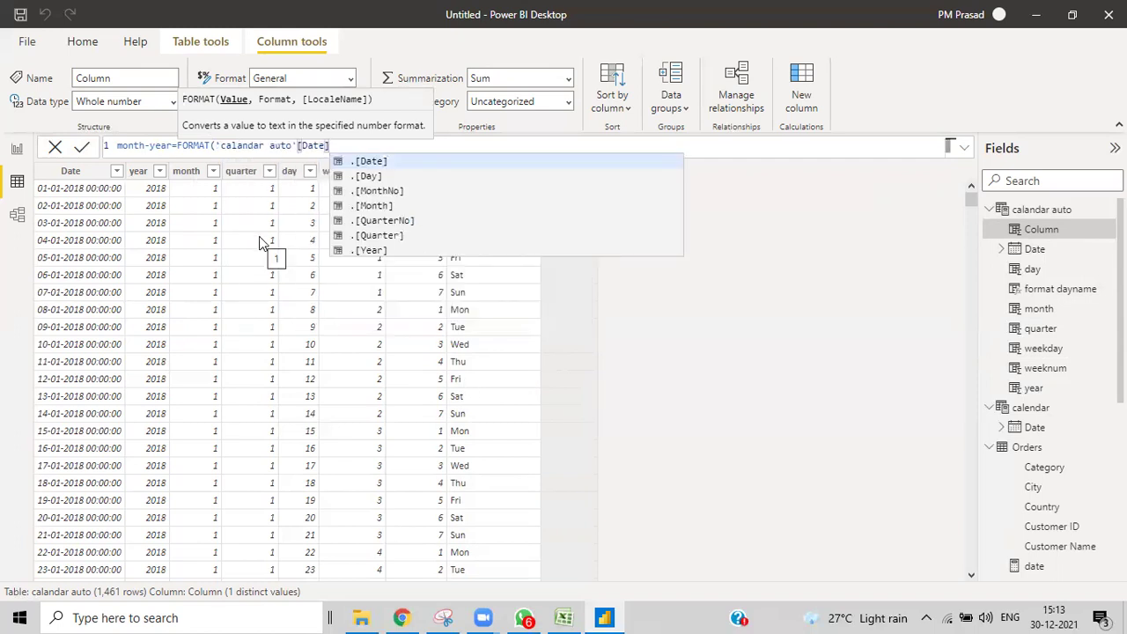
type(",")
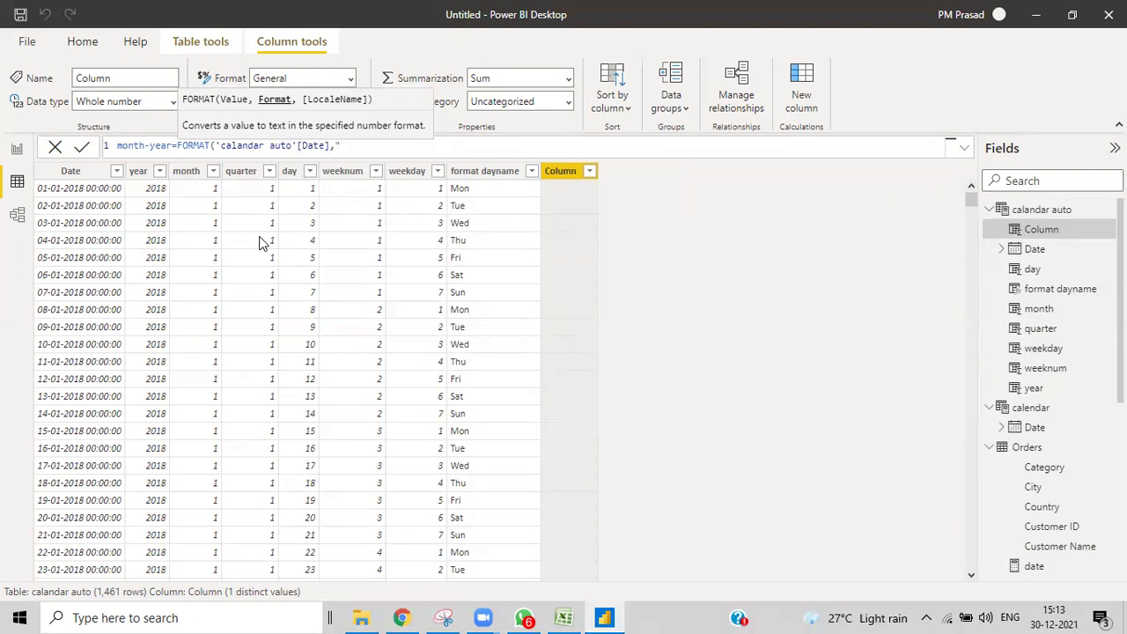
type("\"mm-yy\")")
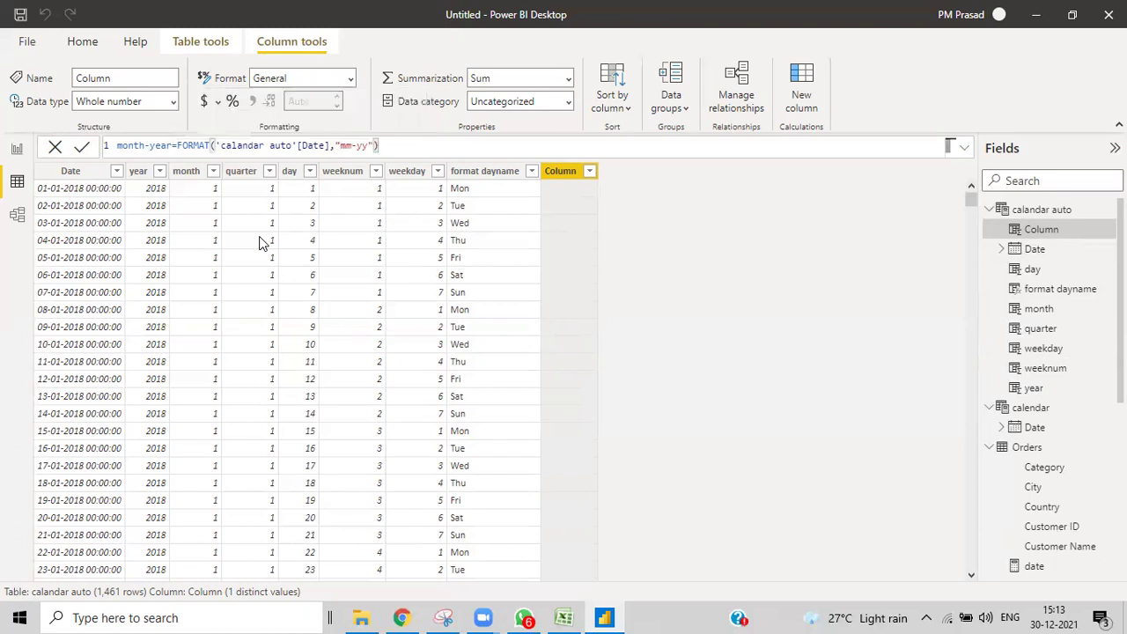
key("Return")
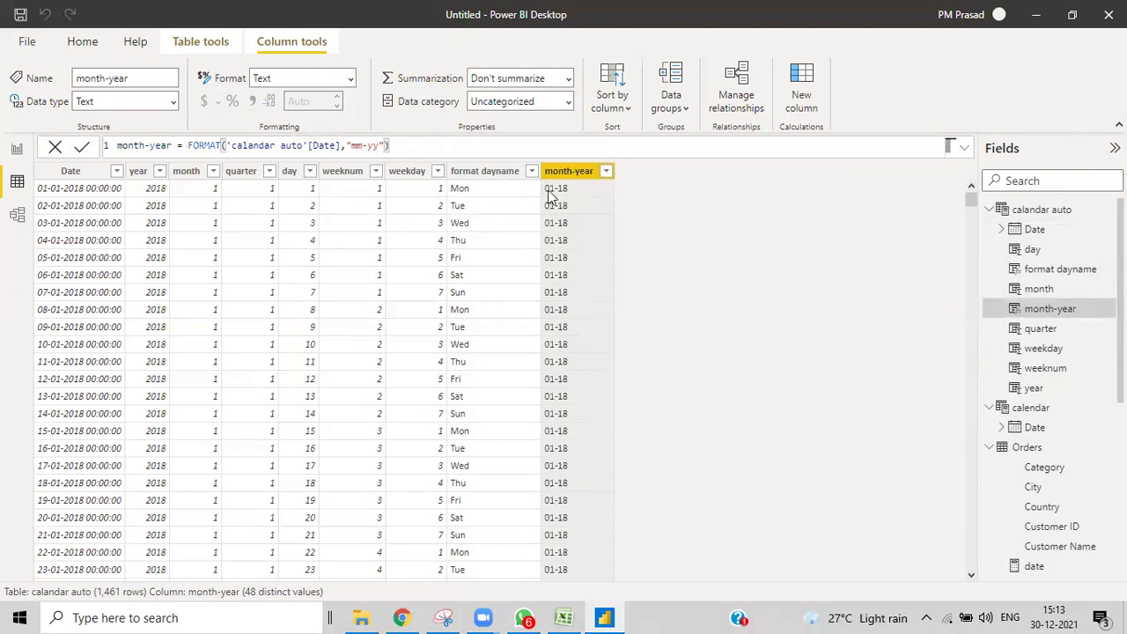
Step: Examine how the month-year values progress through 2018 and into mid-2019
scroll(570, 231, "down", 10)
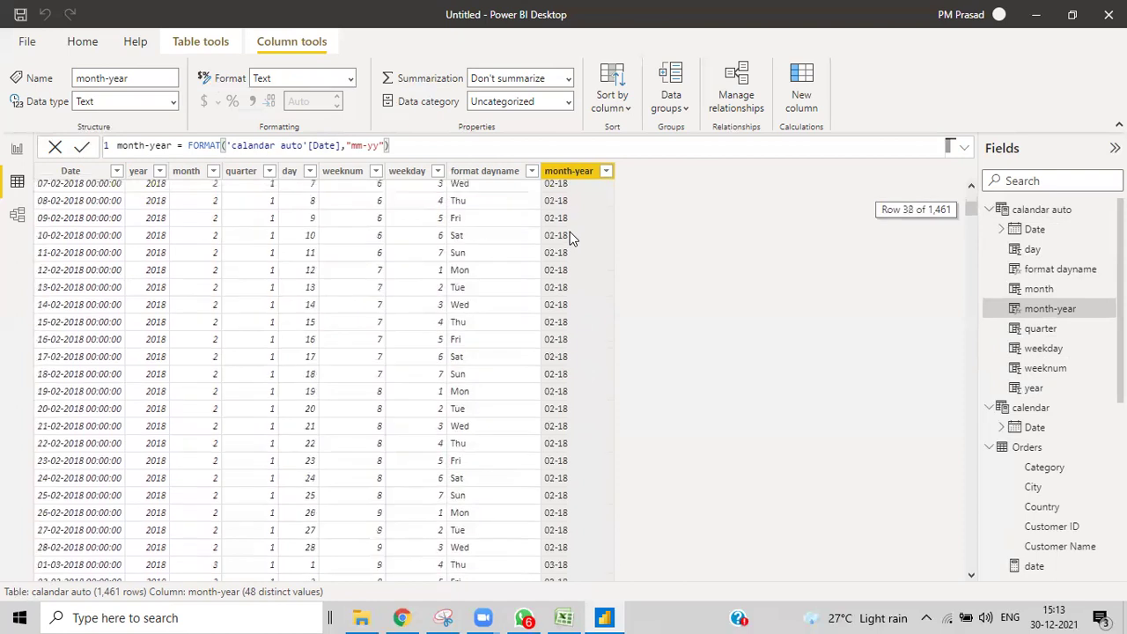
scroll(568, 238, "down", 9)
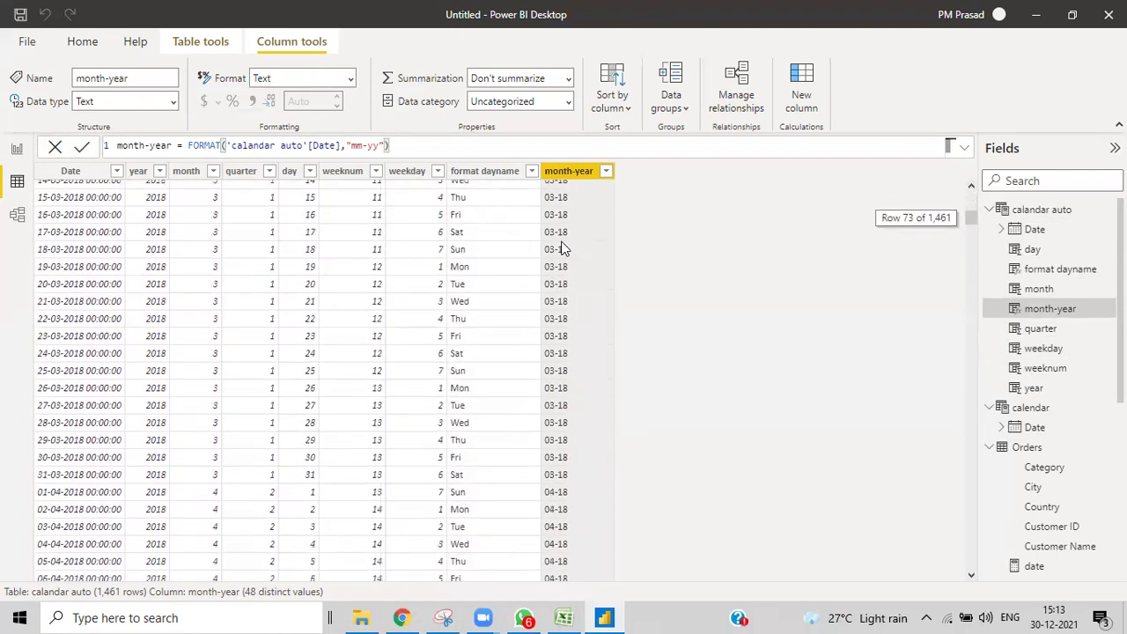
scroll(564, 247, "down", 20)
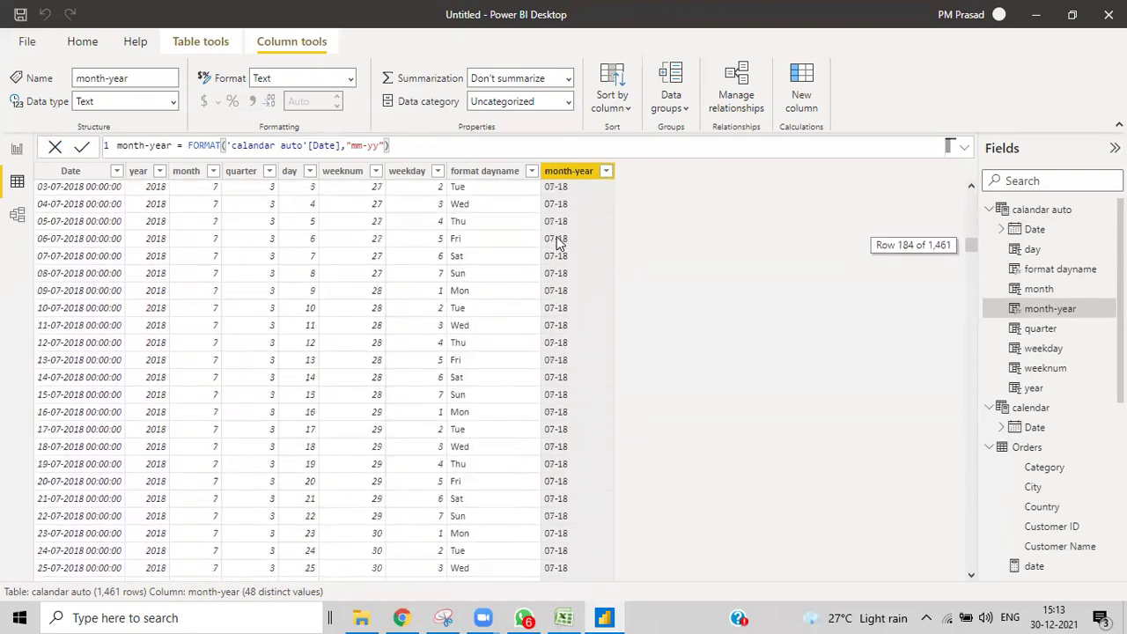
scroll(564, 237, "down", 1)
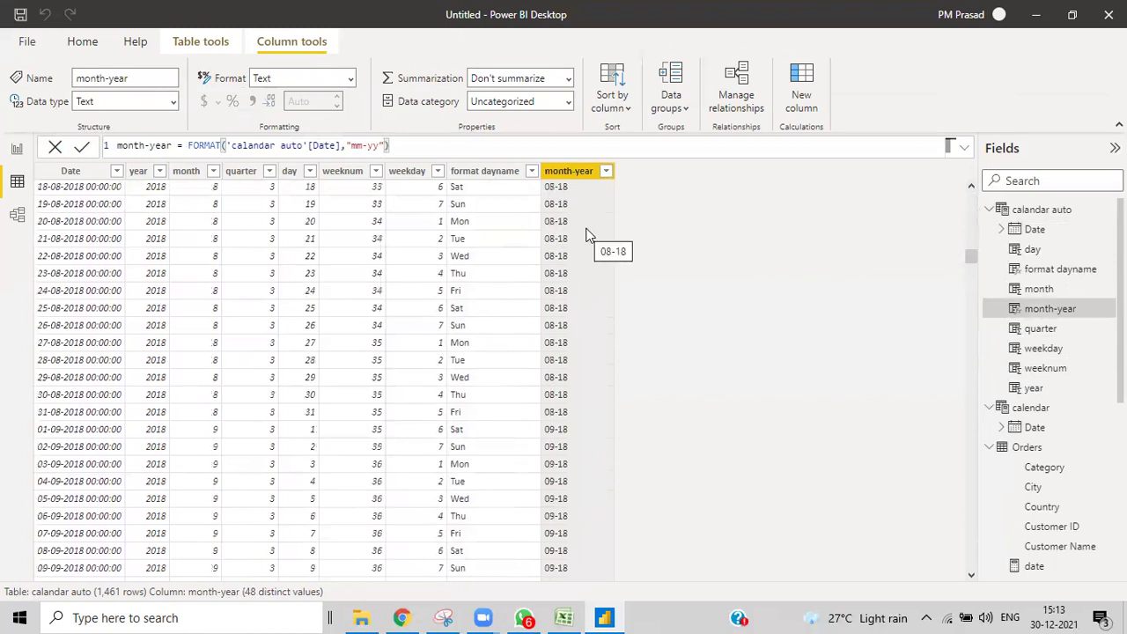
scroll(568, 260, "down", 3)
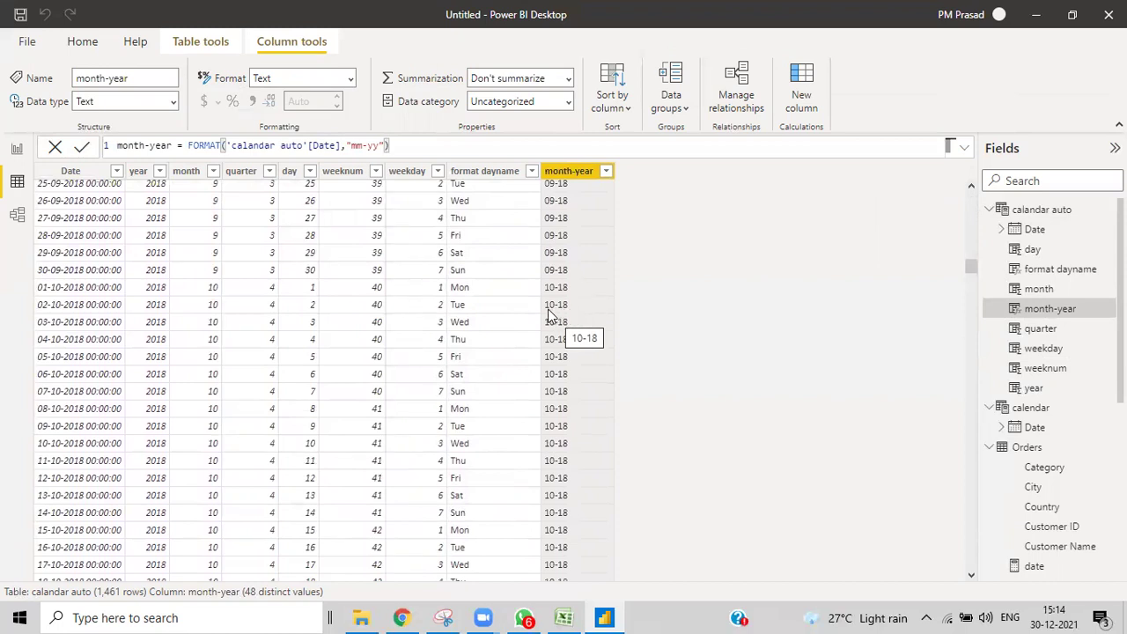
scroll(550, 317, "down", 15)
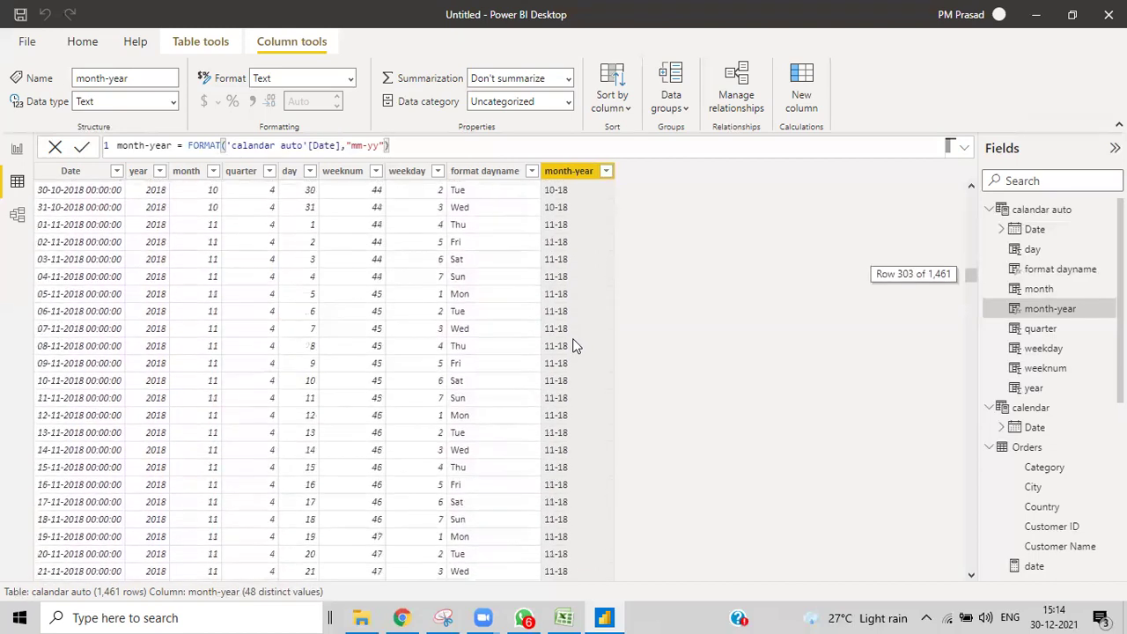
scroll(580, 438, "down", 5)
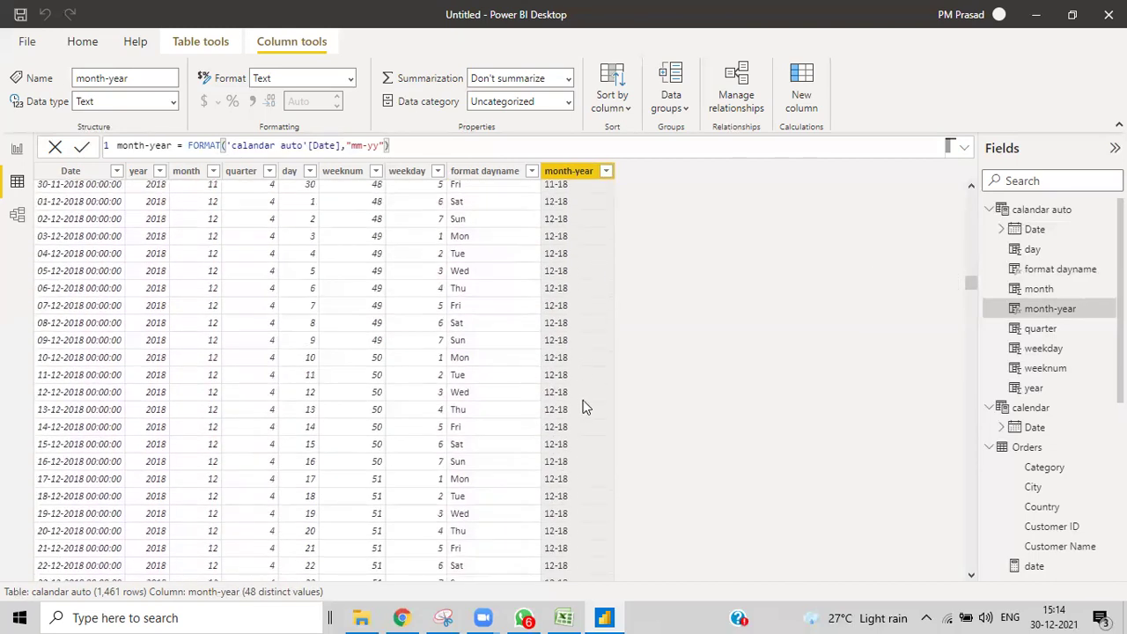
scroll(586, 407, "down", 20)
scroll(586, 397, "down", 20)
scroll(586, 397, "down", 11)
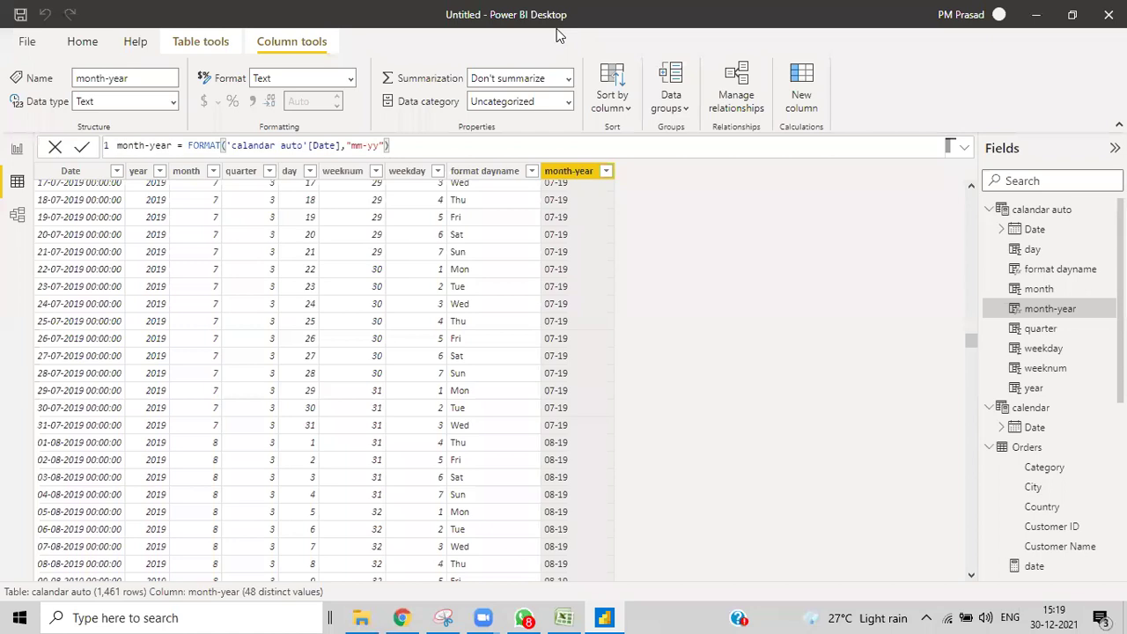
scroll(588, 304, "up", 12)
scroll(591, 299, "up", 9)
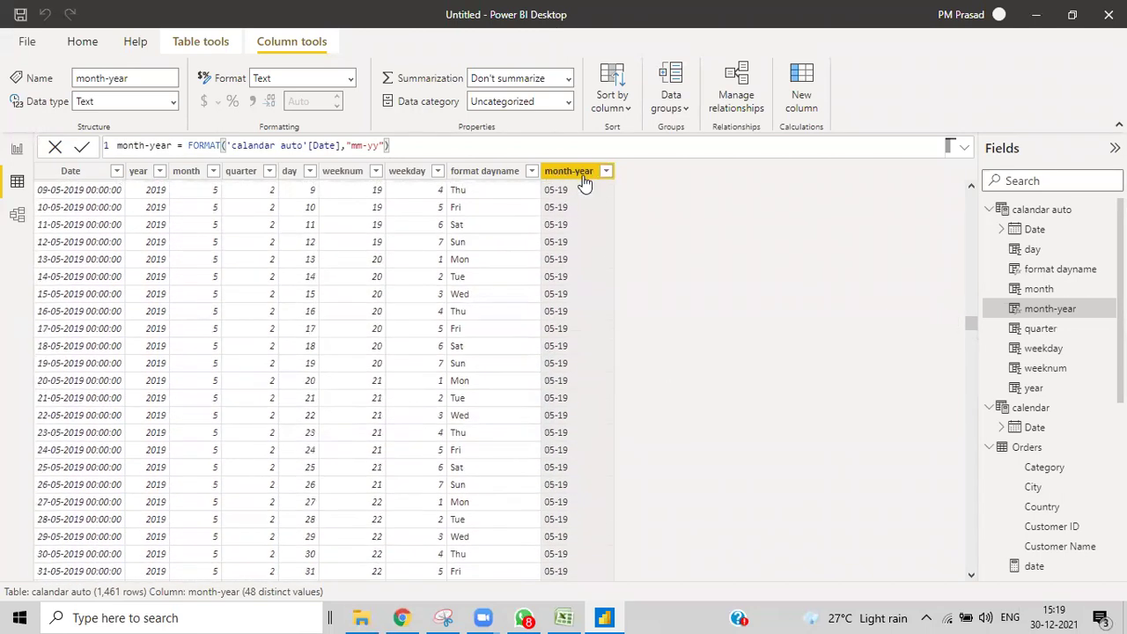
scroll(575, 394, "up", 20)
scroll(574, 394, "up", 16)
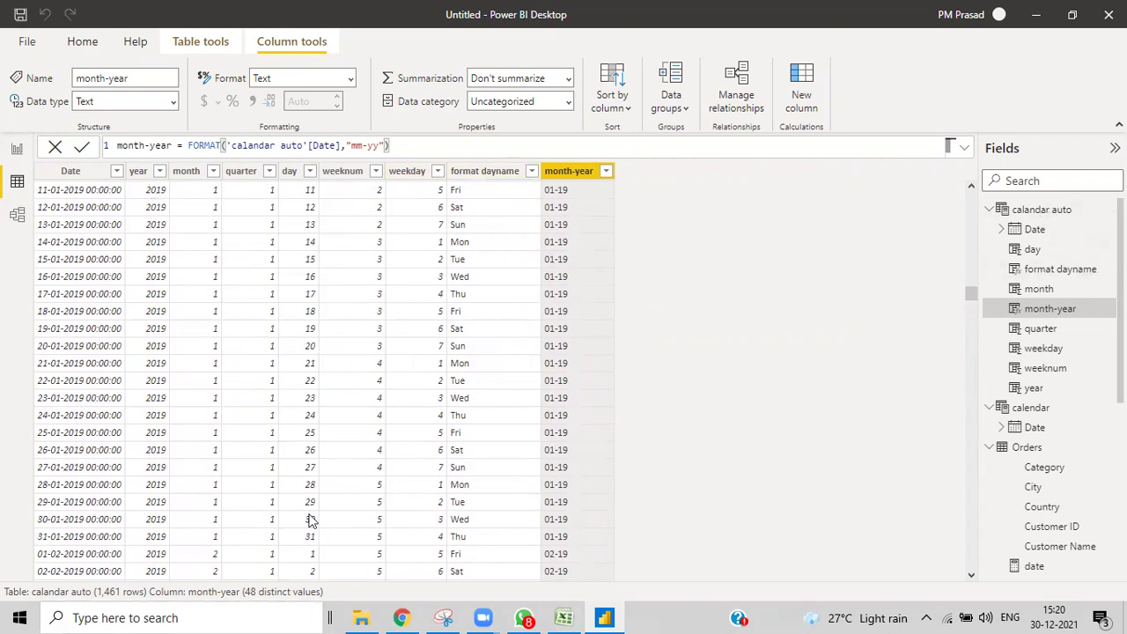
Step: Switch to the Dax Date Functions workbook in Excel and review the function descriptions down to TODAY and WEEKDAY
left_click(564, 616)
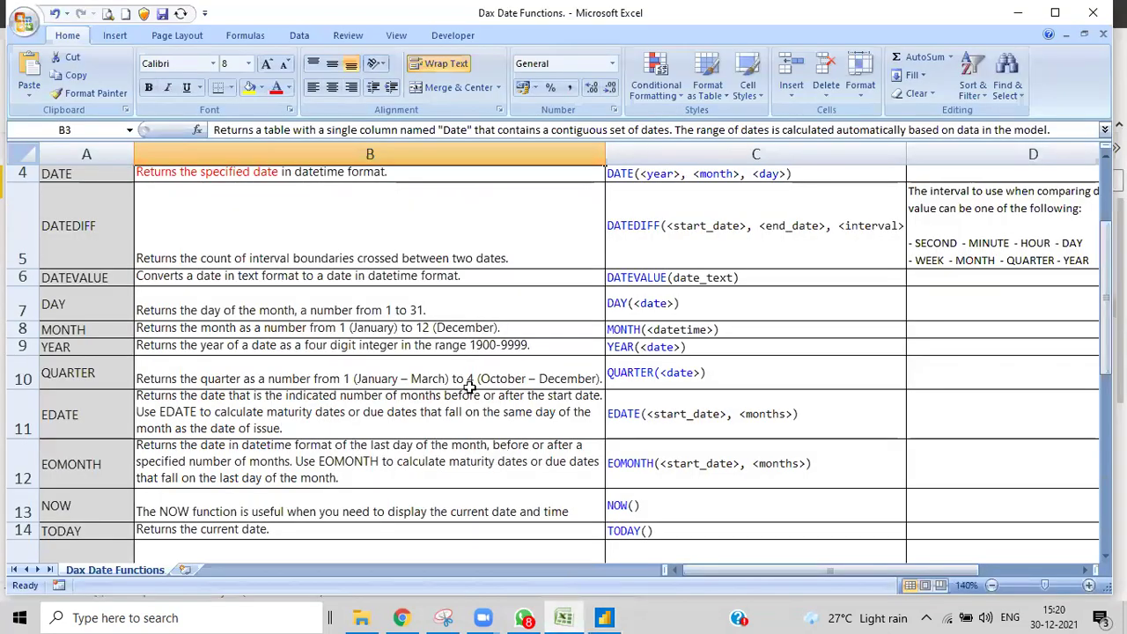
scroll(468, 388, "down", 4)
scroll(469, 389, "up", 5)
scroll(470, 389, "down", 1)
scroll(436, 397, "up", 1)
scroll(435, 397, "down", 1)
scroll(435, 397, "down", 1)
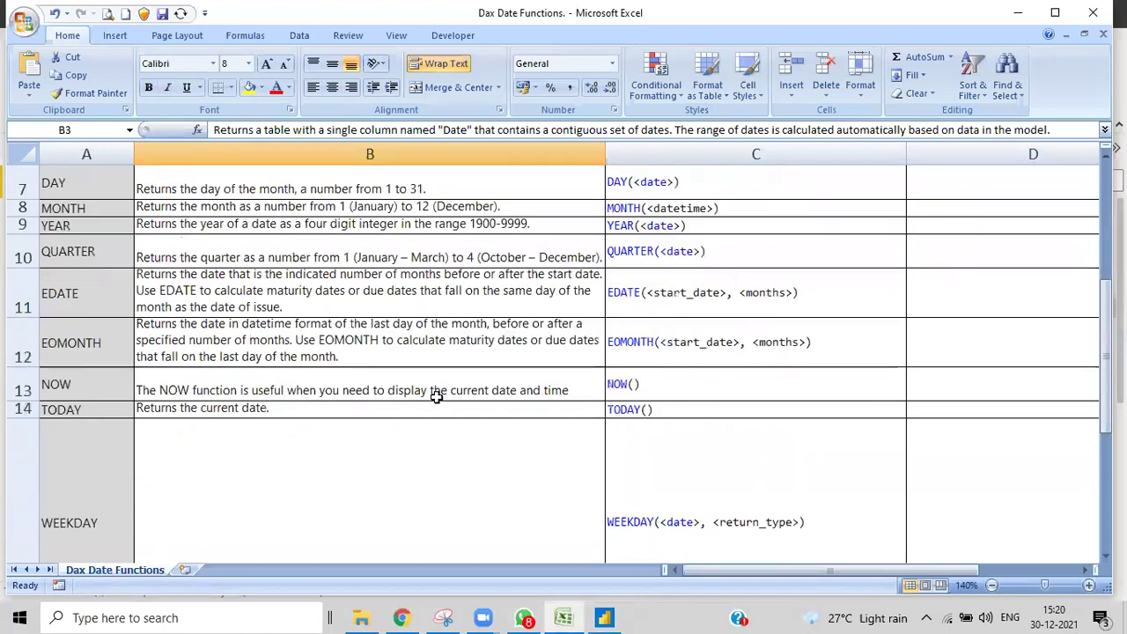
scroll(435, 397, "down", 2)
scroll(435, 398, "up", 1)
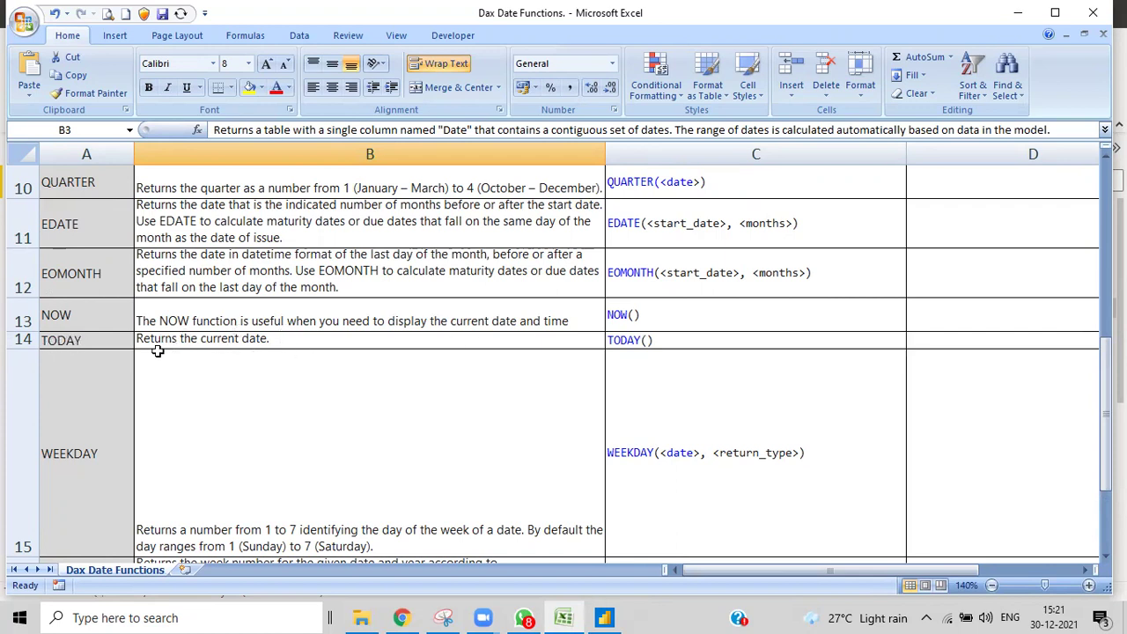
Step: Switch to the Power BI Desktop report view and add a new measure to the Orders table
left_click(606, 617)
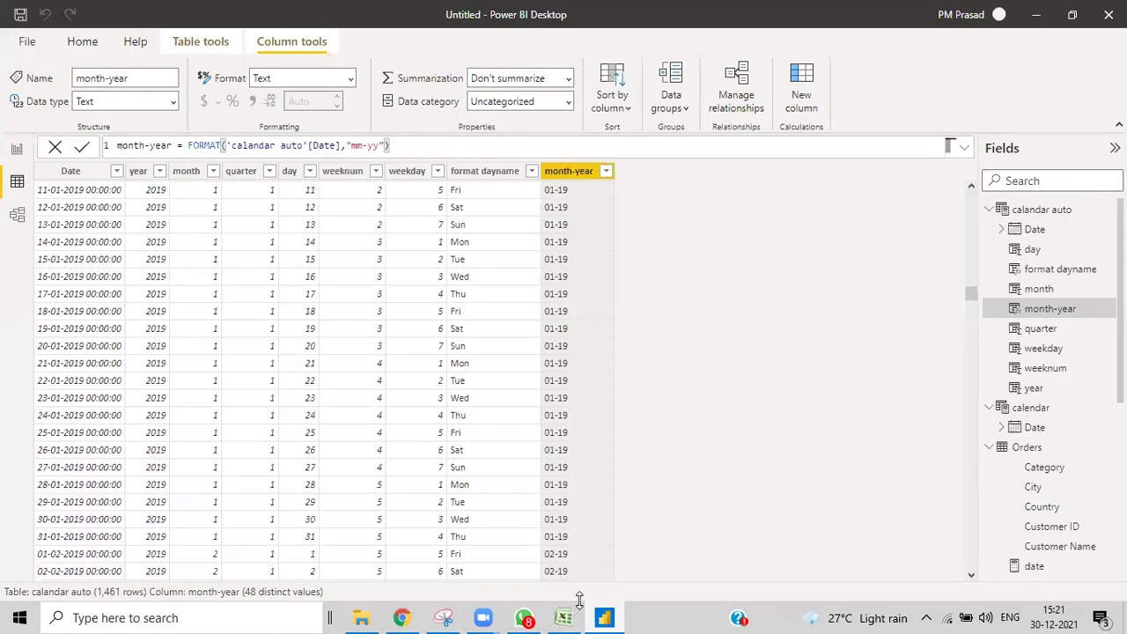
left_click(17, 148)
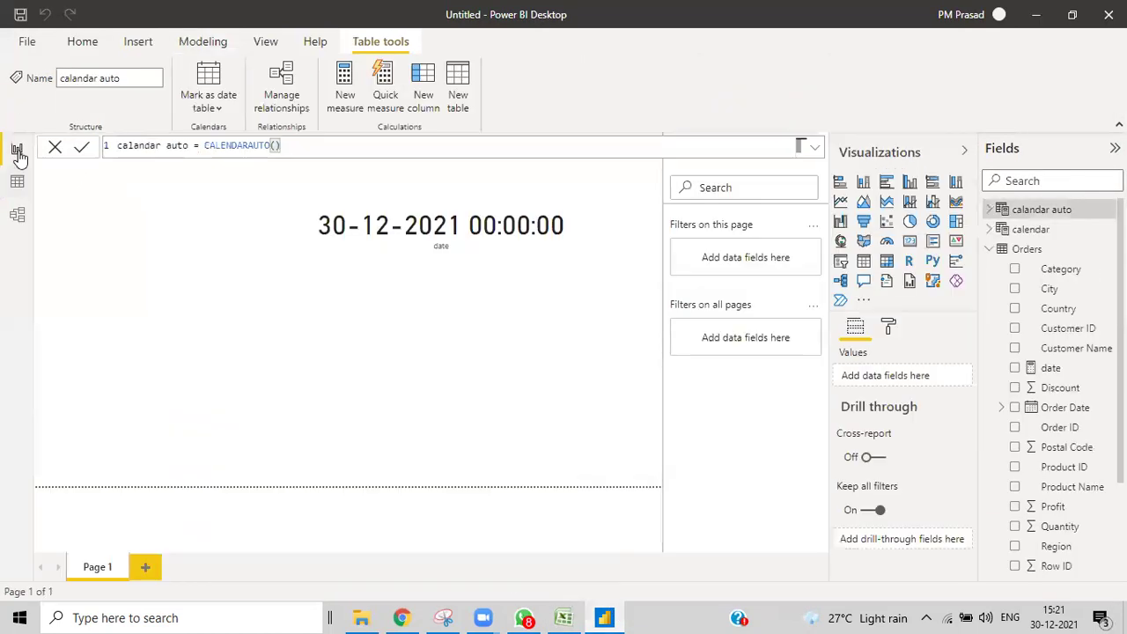
left_click(811, 279)
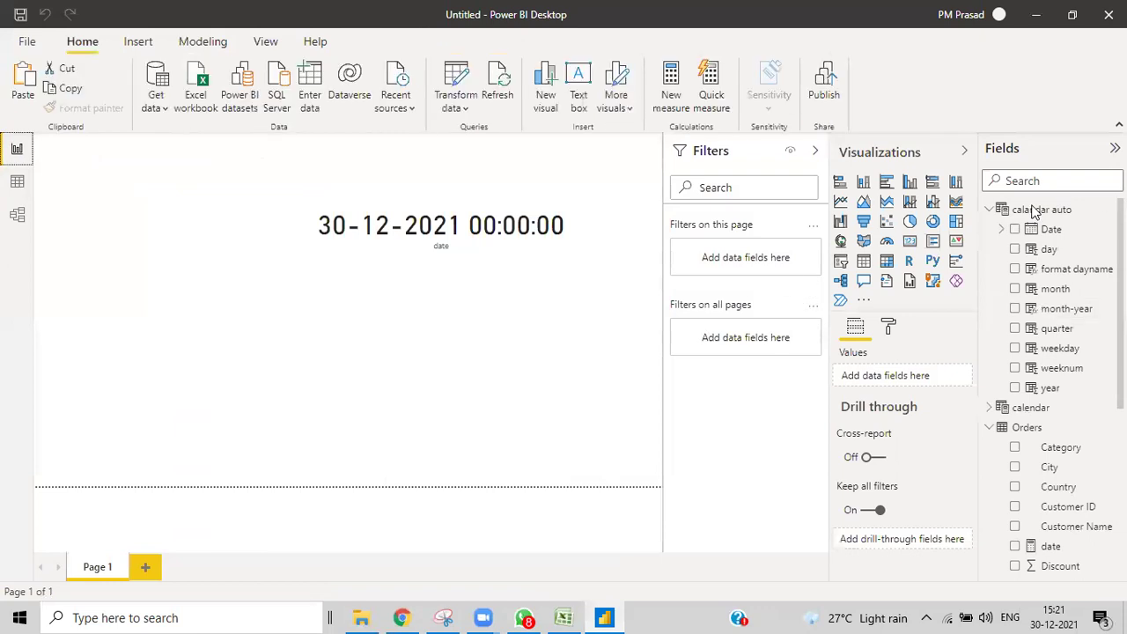
right_click(1023, 427)
left_click(922, 121)
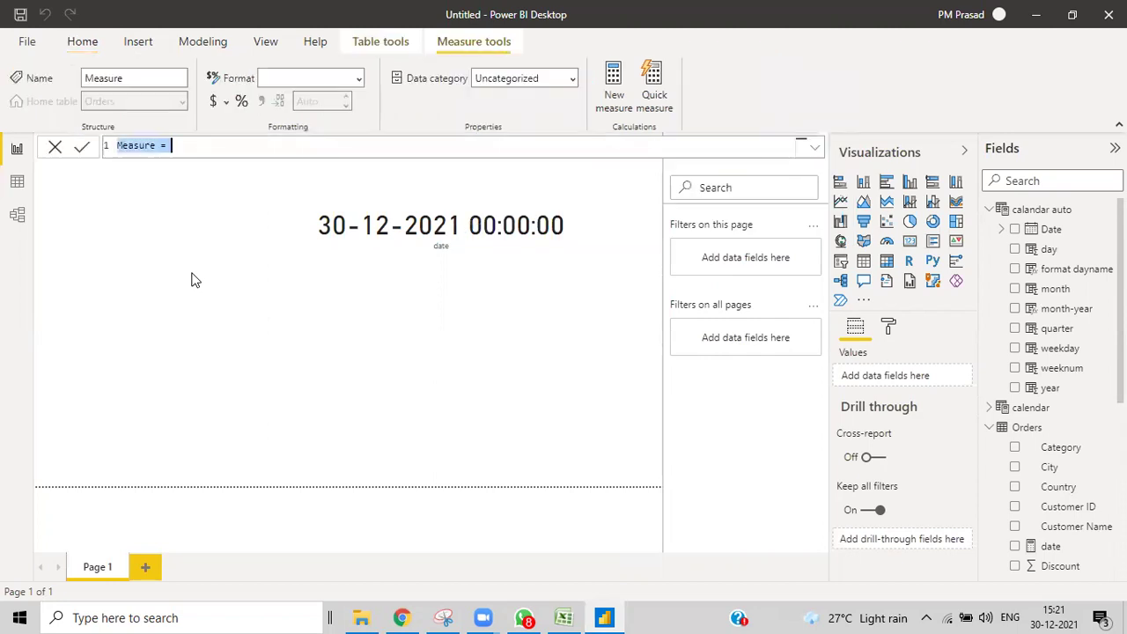
Step: Define the new Orders measure as today = TODAY()
type("today=toda")
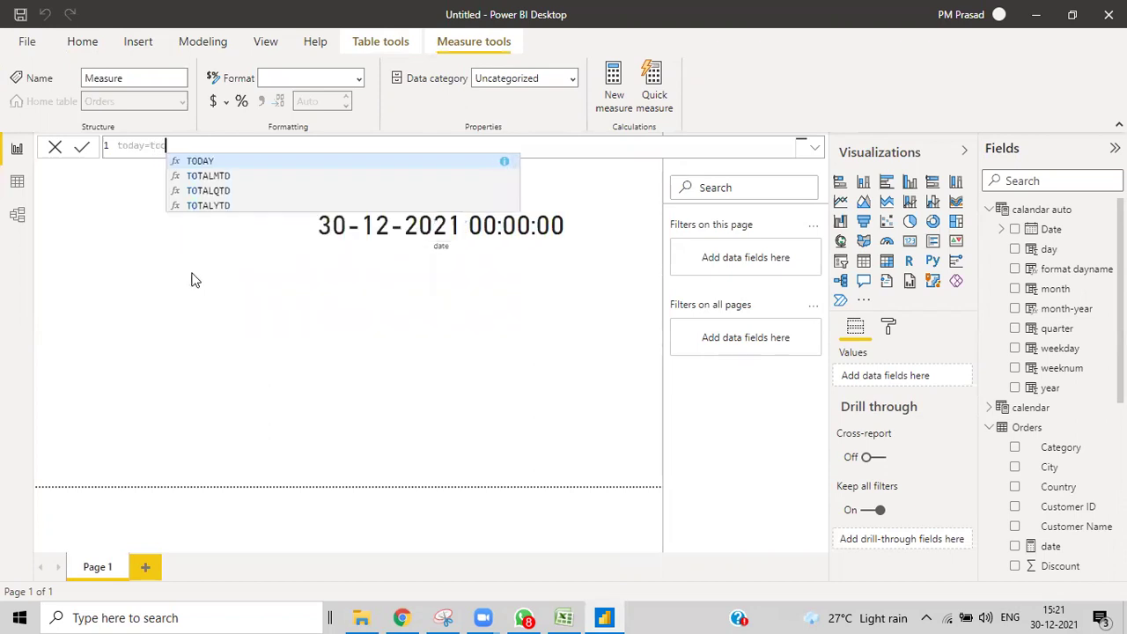
type("y")
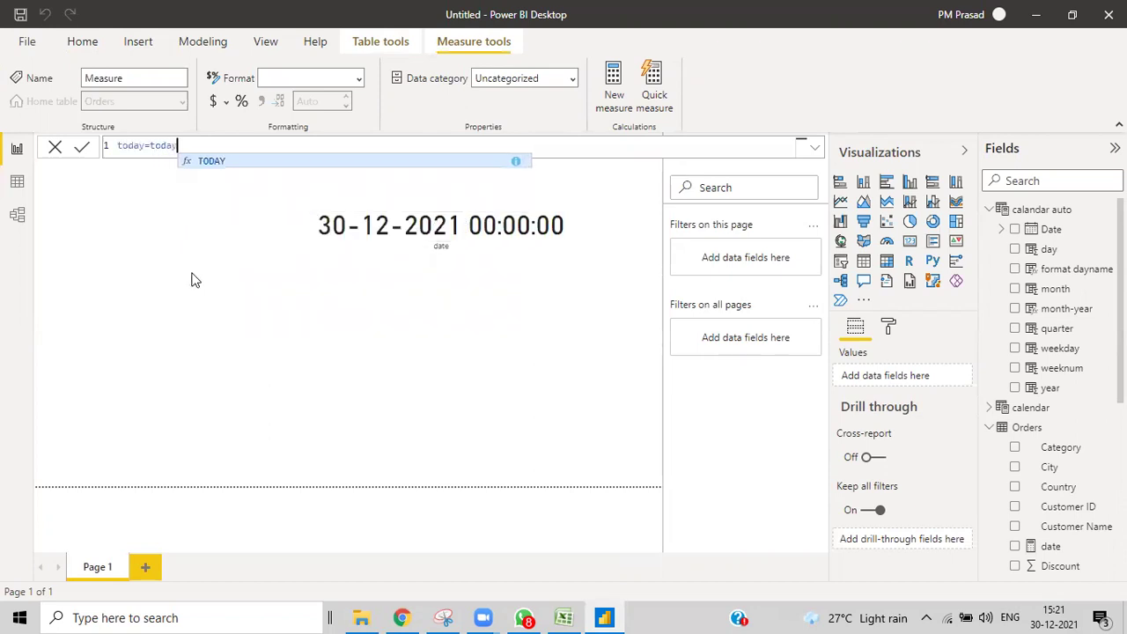
left_click(202, 161)
type(")")
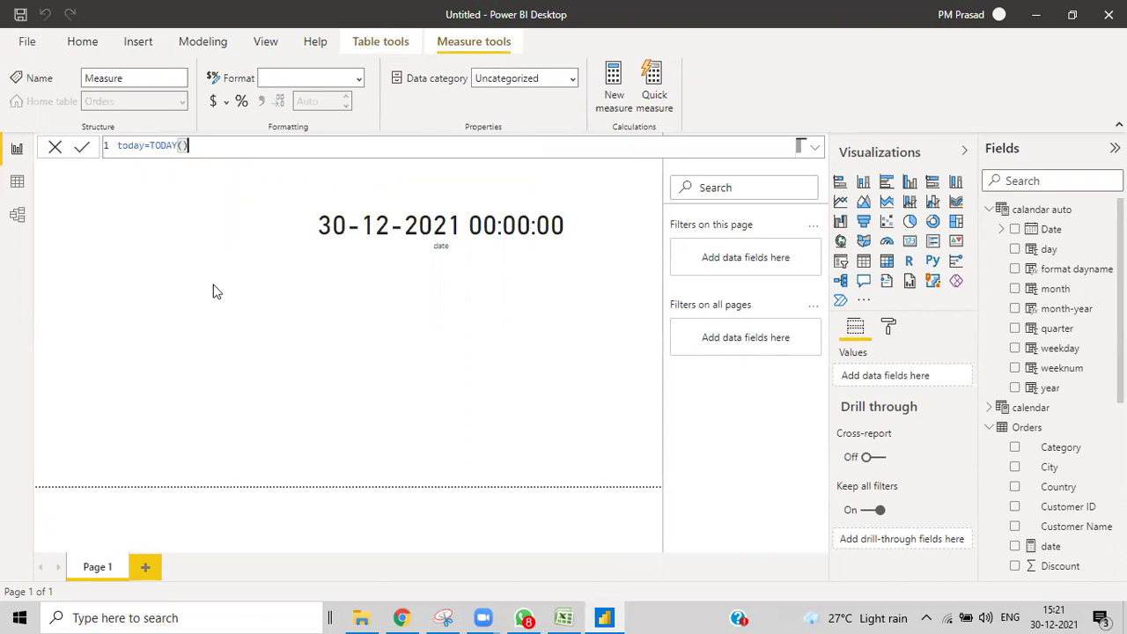
key("Return")
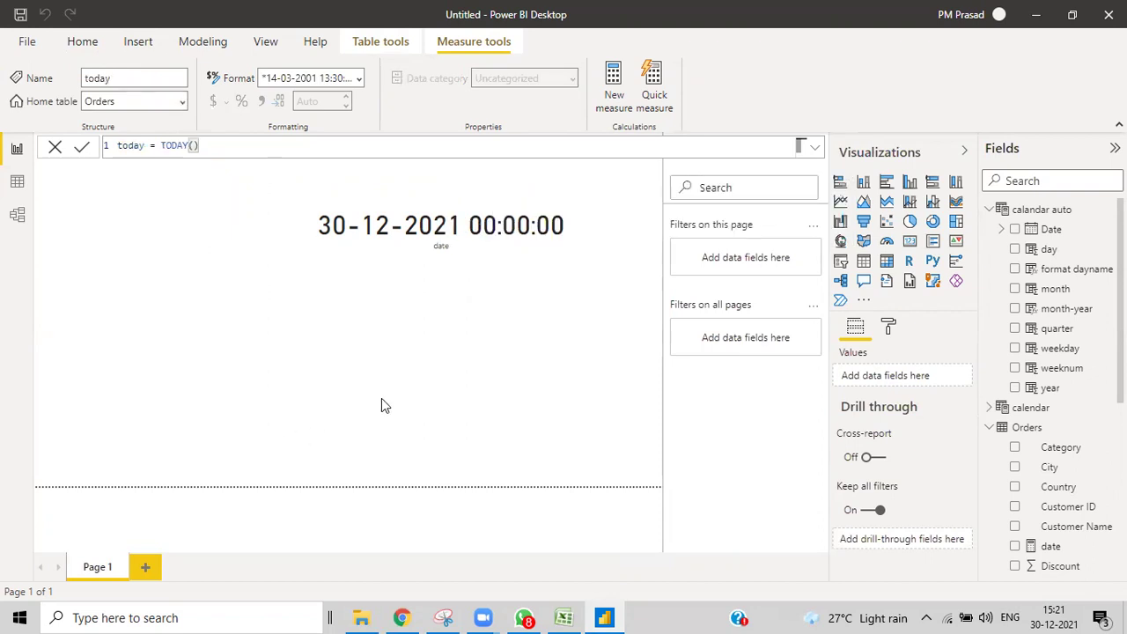
Step: Insert an empty card visual, place it below the date card and widen it across the page
left_click(441, 358)
left_click(910, 243)
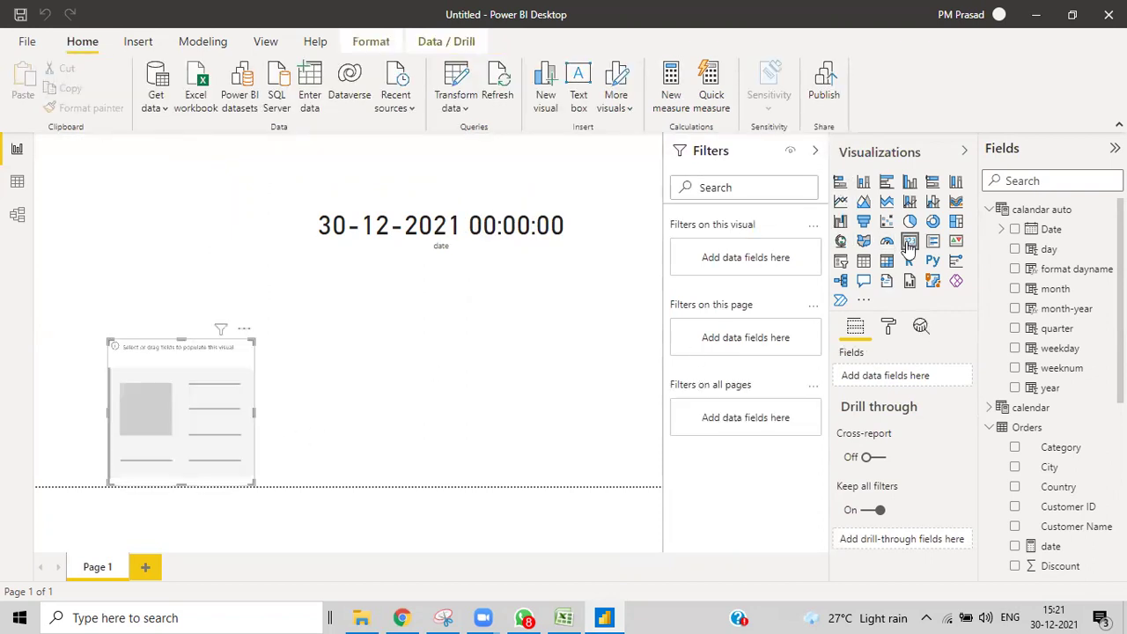
left_click_drag(142, 435, 429, 346)
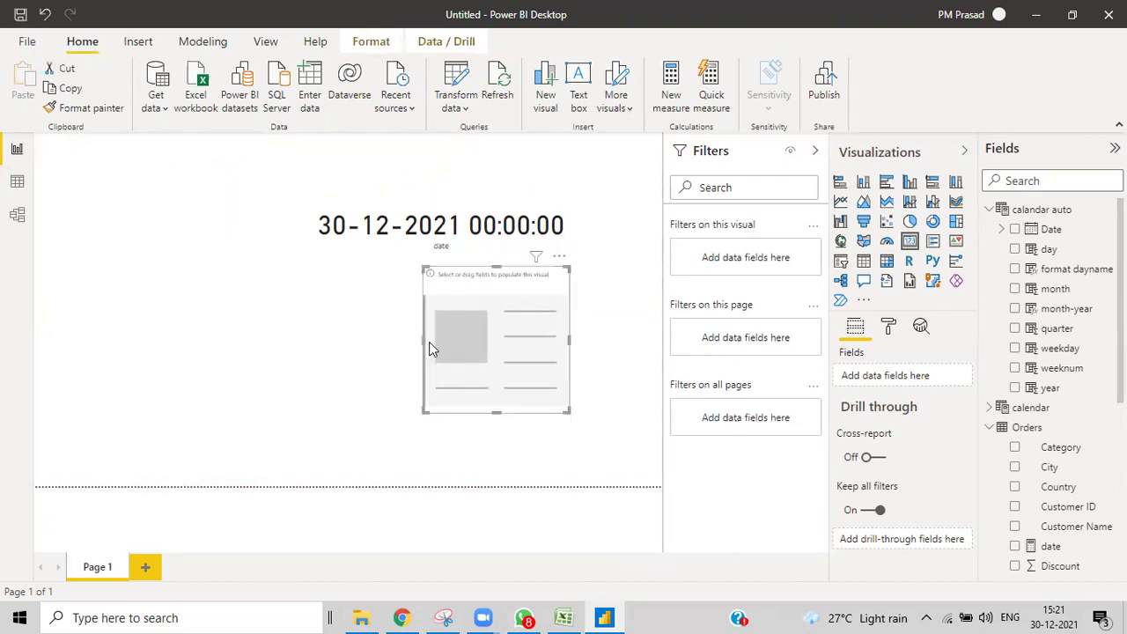
left_click(285, 343)
left_click(462, 334)
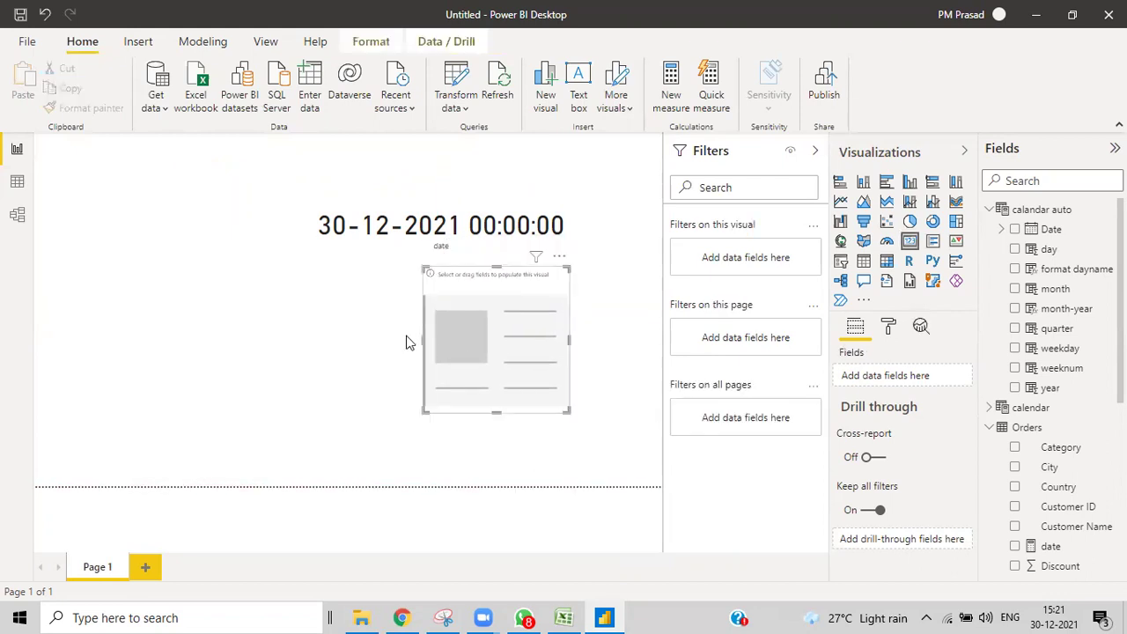
left_click_drag(423, 340, 96, 343)
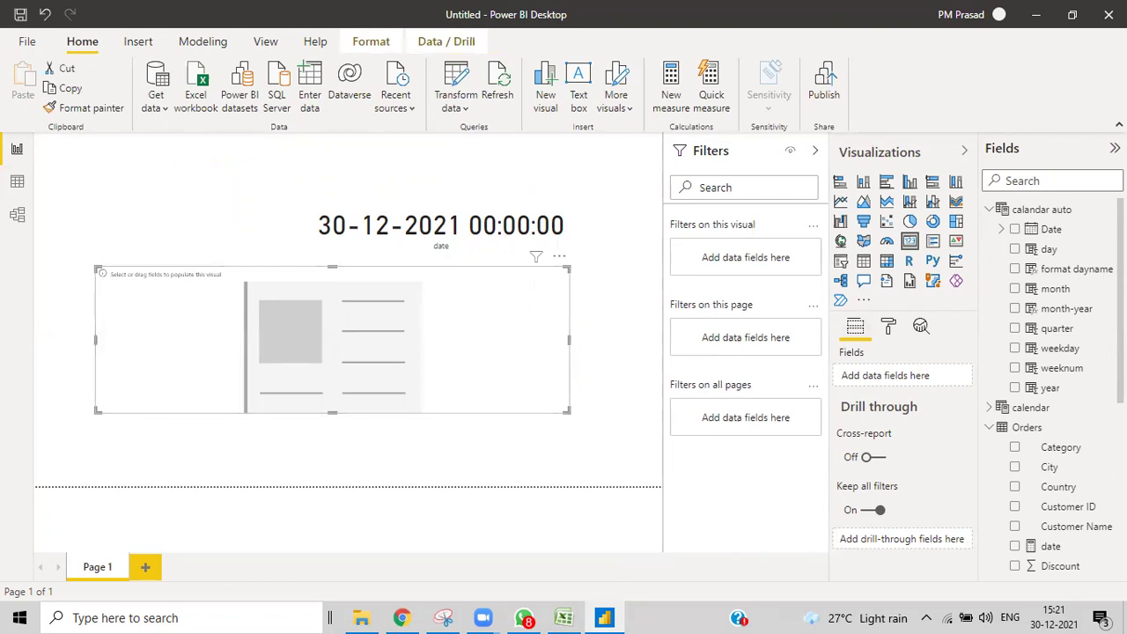
Step: Show the today measure in the empty card and reduce the card's width and height around the value
scroll(1093, 448, "down", 5)
scroll(1086, 449, "up", 5)
scroll(1086, 465, "down", 5)
left_click_drag(1054, 568, 340, 368)
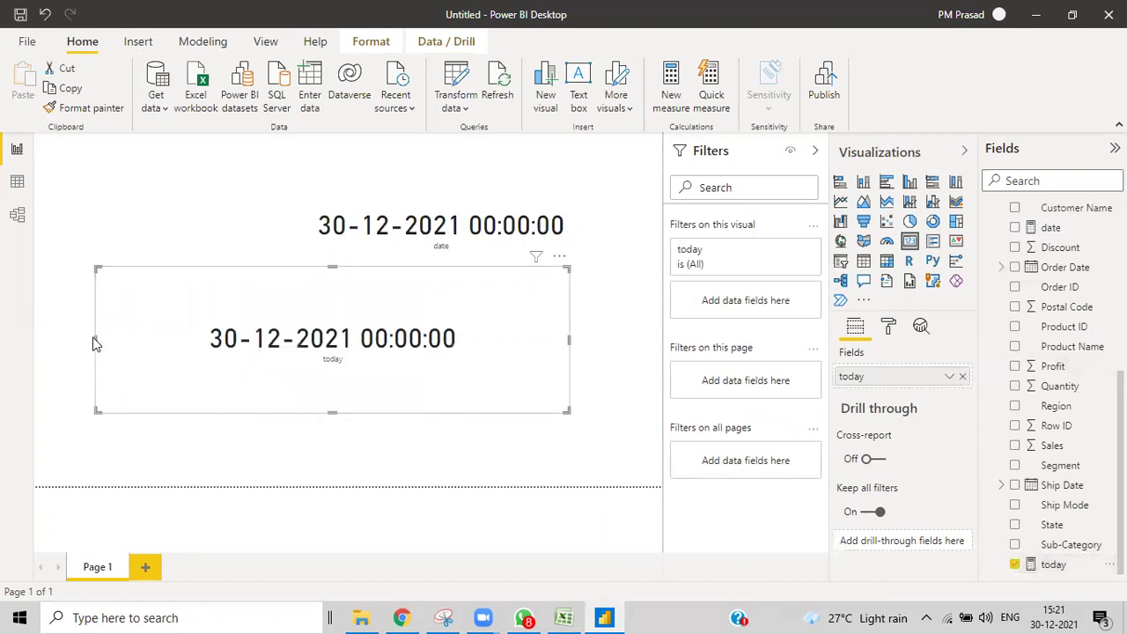
left_click_drag(96, 343, 213, 352)
left_click(387, 358)
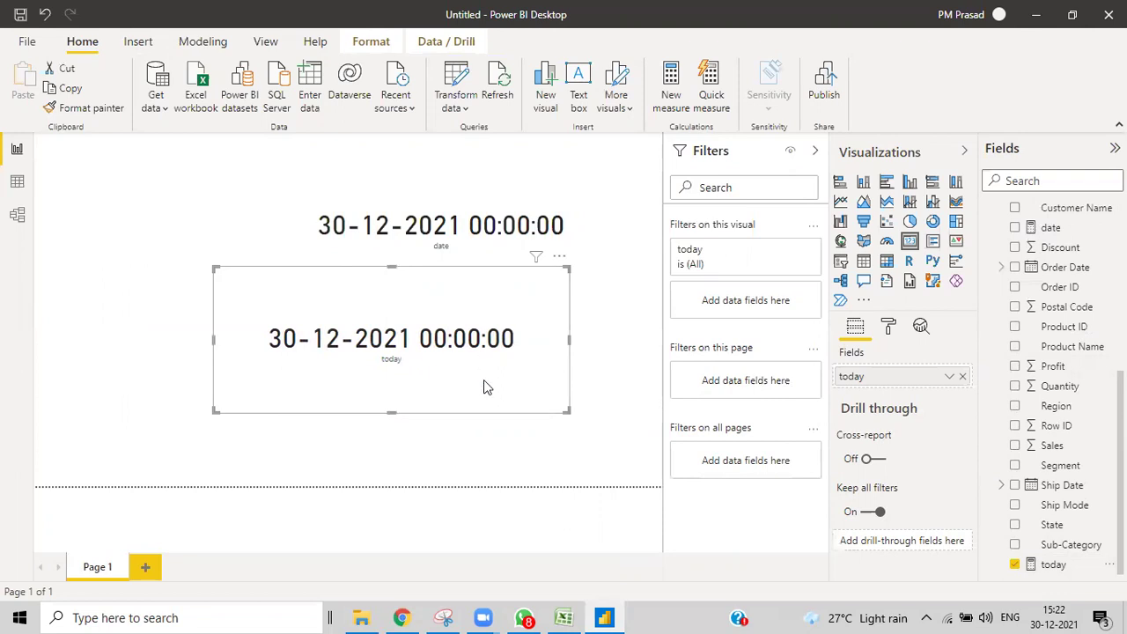
left_click_drag(391, 411, 379, 361)
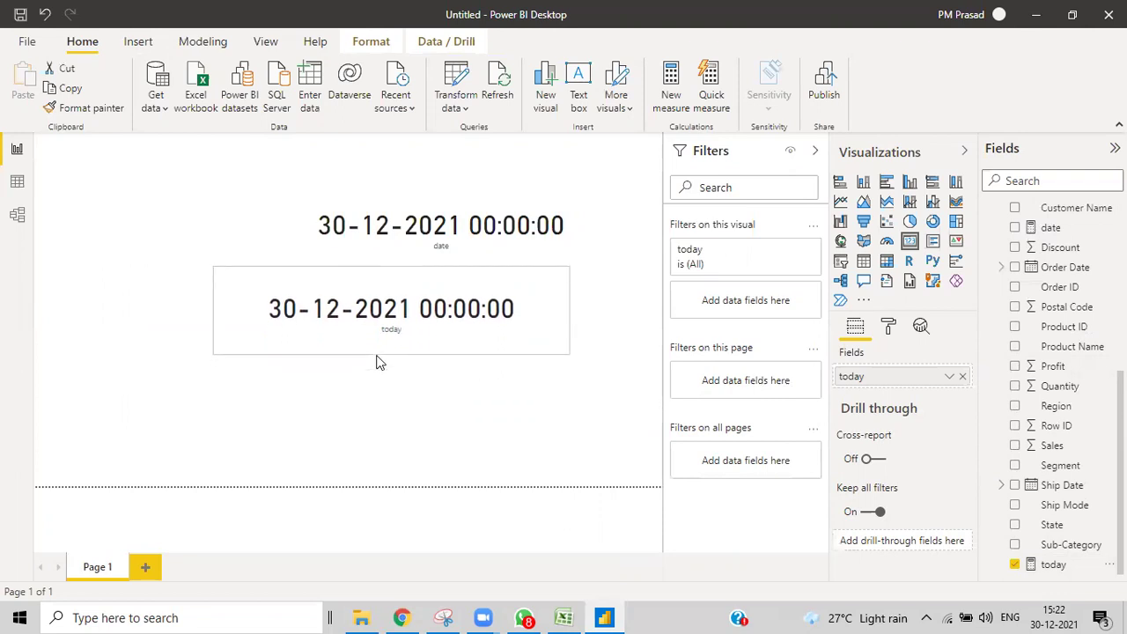
Step: Add another new measure to the Orders table and clear its placeholder formula
right_click(1048, 267)
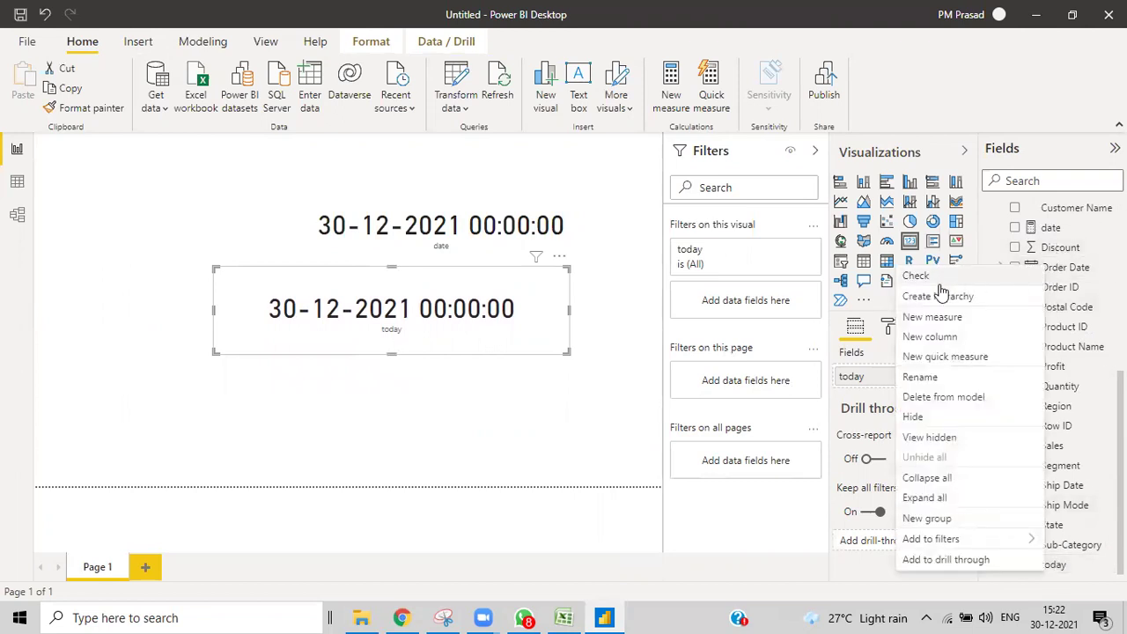
key("Escape")
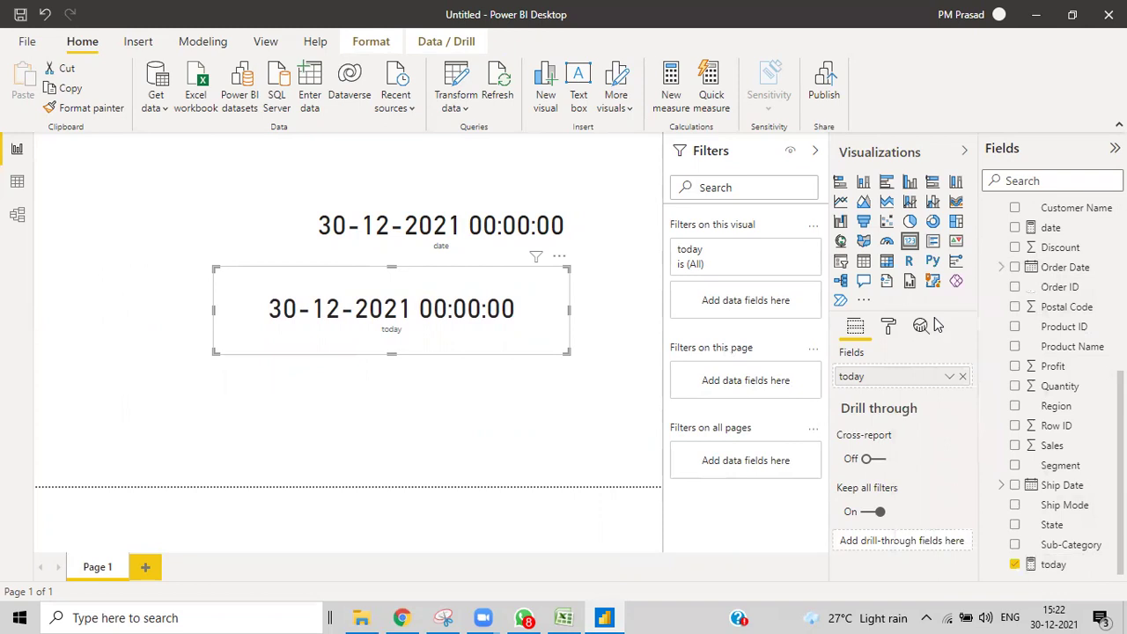
left_click(397, 333)
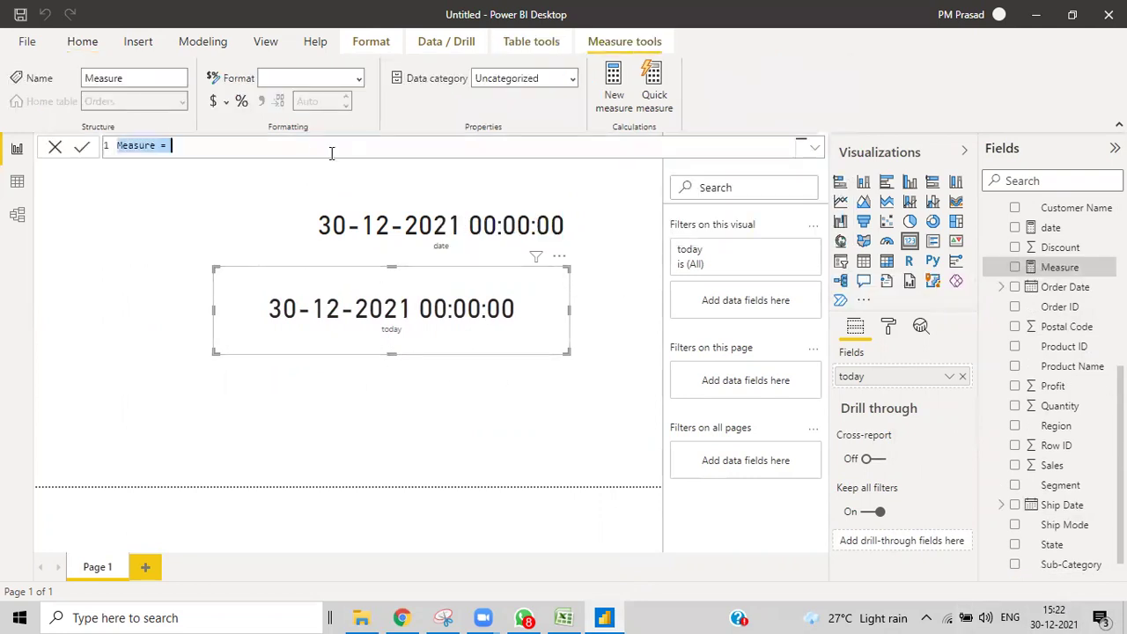
left_click(172, 149)
key("BackSpace")
key("BackSpace")
key("BackSpace")
key("BackSpace")
key("BackSpace")
key("BackSpace")
Step: Define the new measure as now = NOW()
type("now=now")
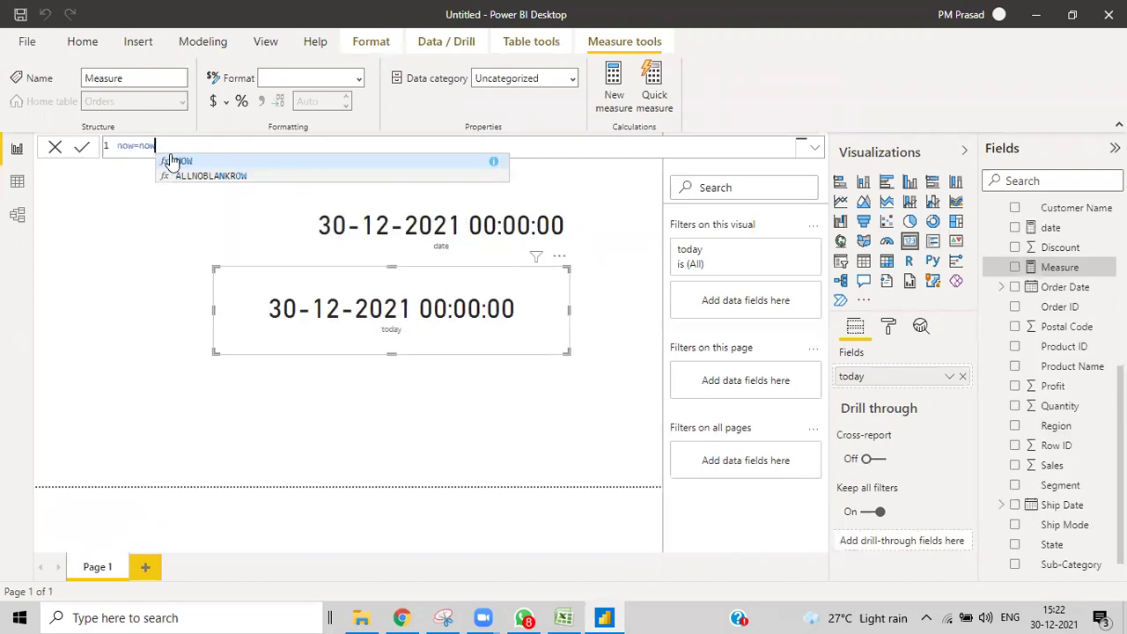
left_click(174, 161)
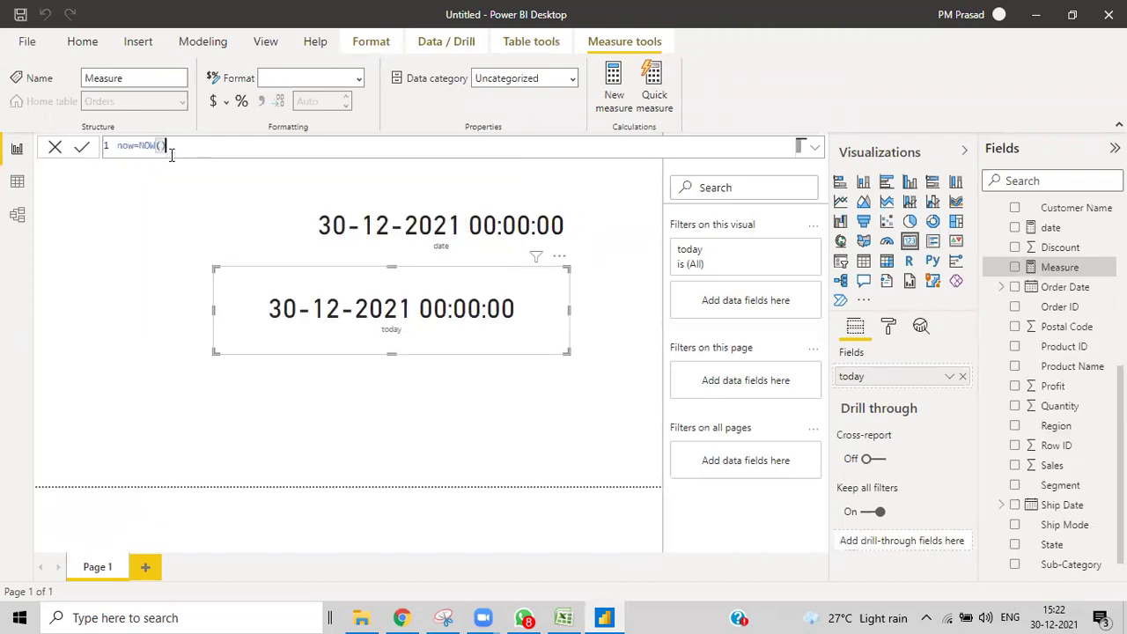
type(")")
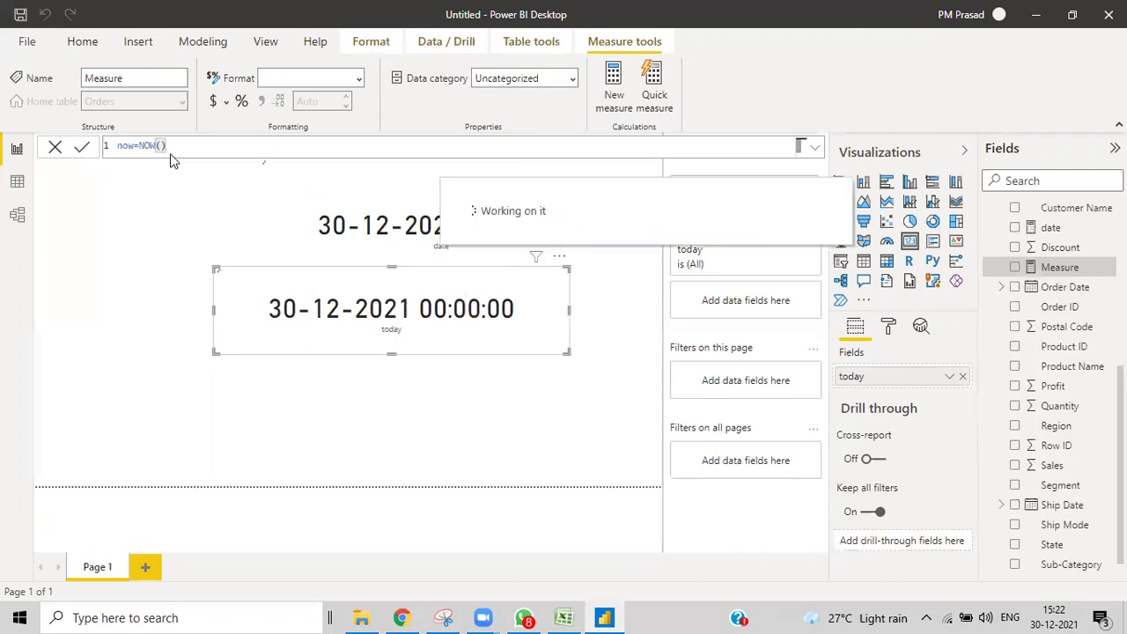
Step: Insert a card below the today card, widen it across the page and show the now measure in it
left_click(445, 402)
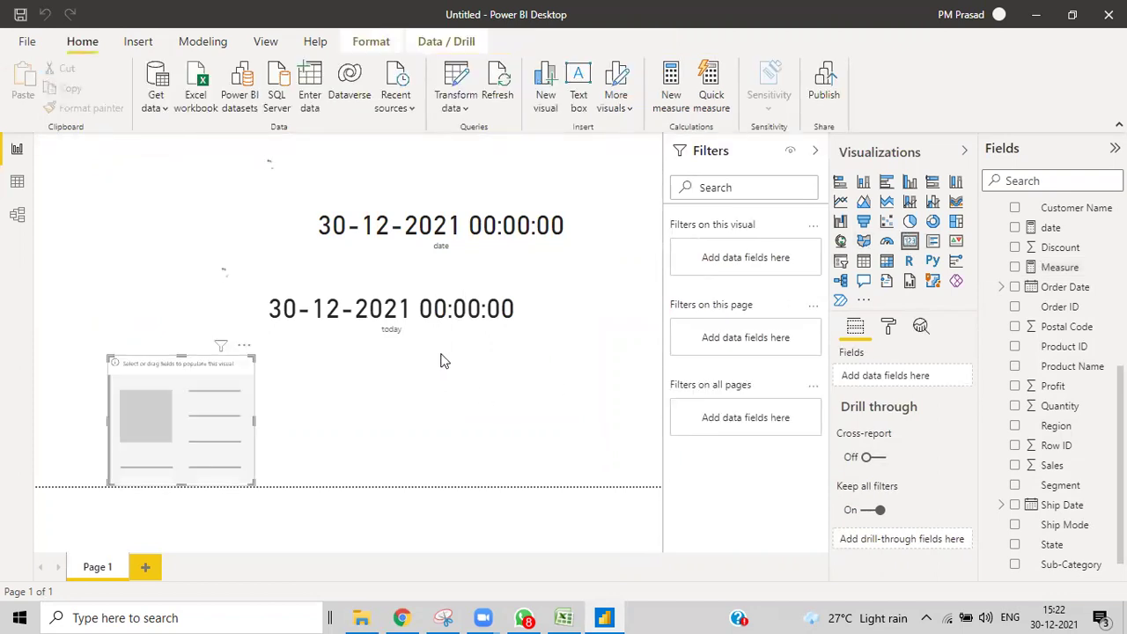
left_click_drag(253, 421, 595, 427)
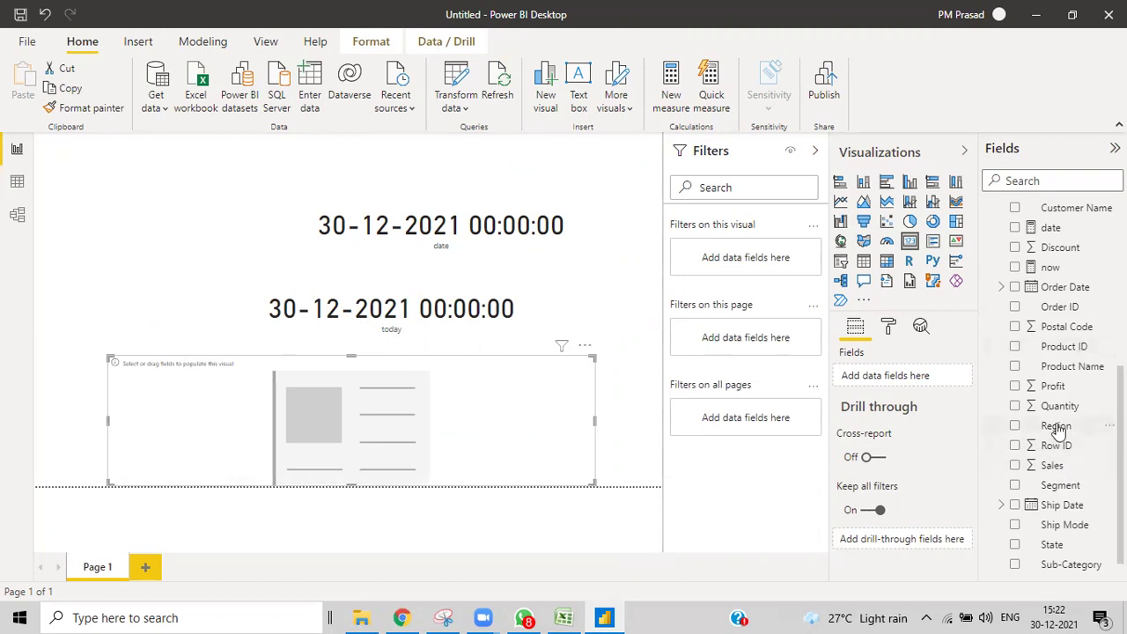
left_click_drag(1052, 268, 769, 338)
left_click_drag(333, 401, 330, 403)
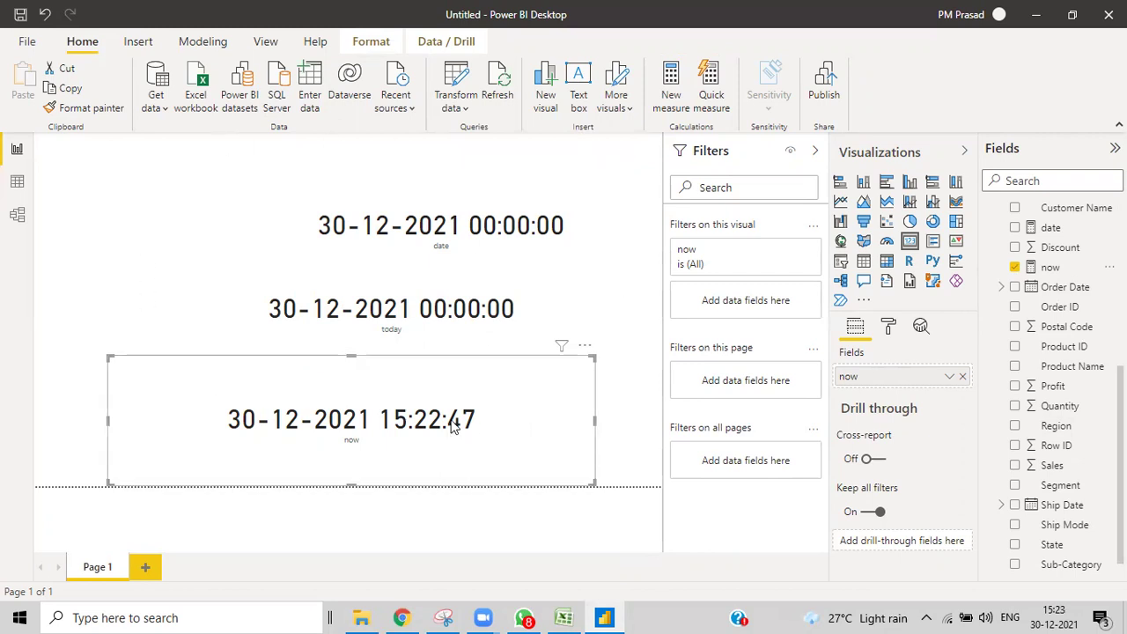
Step: Reduce the height of the now card so it ends above the page's lower boundary
mouse_move(456, 438)
left_click_drag(353, 485, 353, 450)
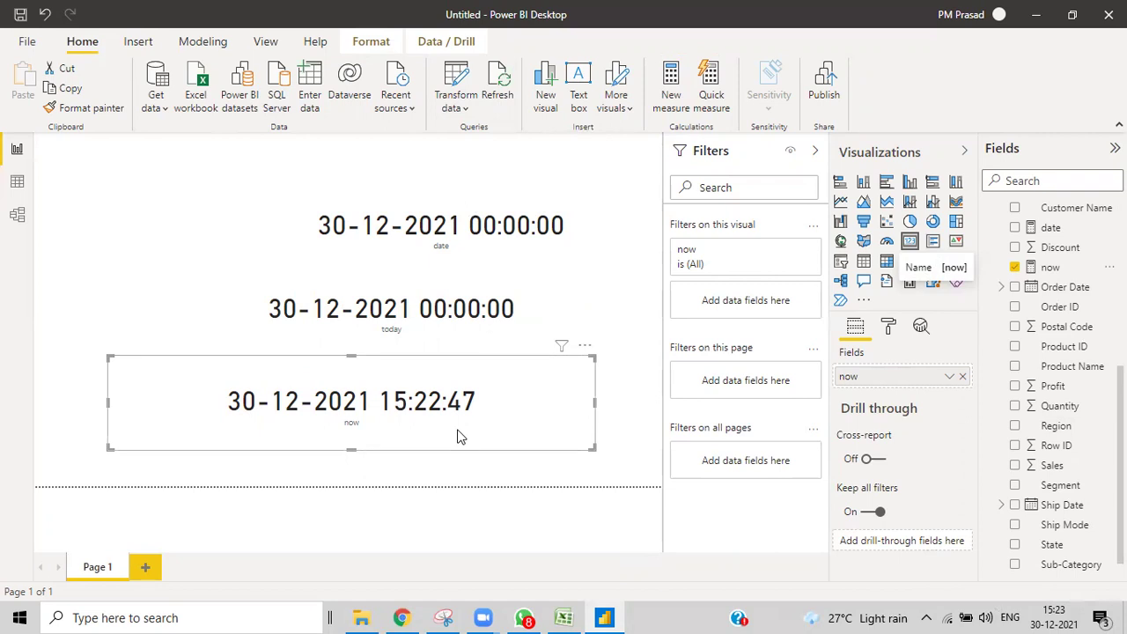
key("Escape")
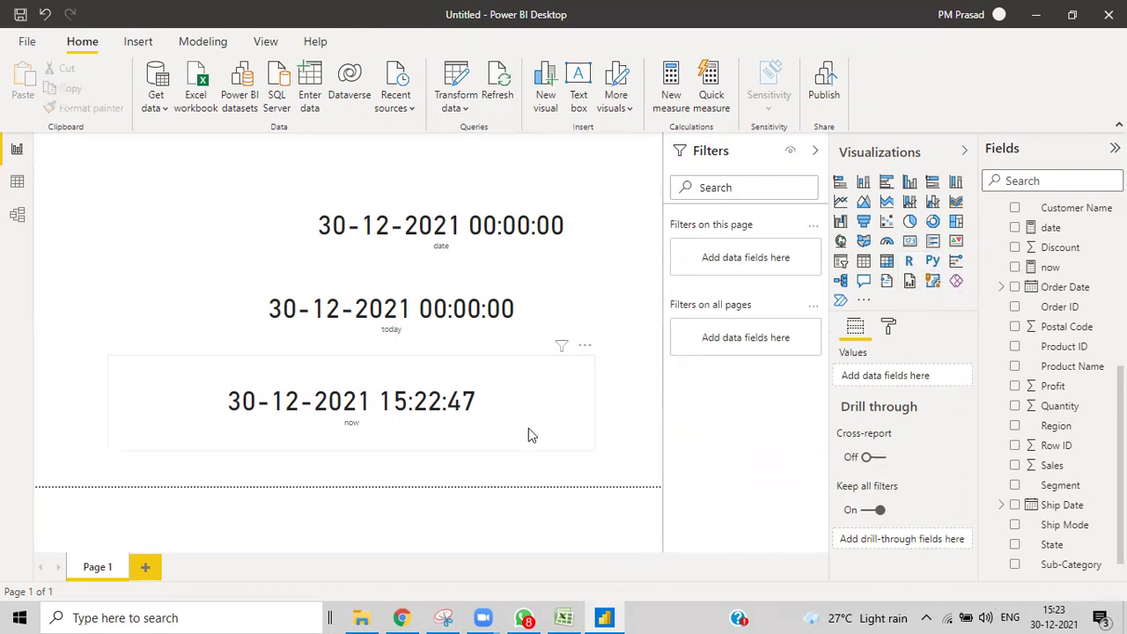
left_click(531, 434)
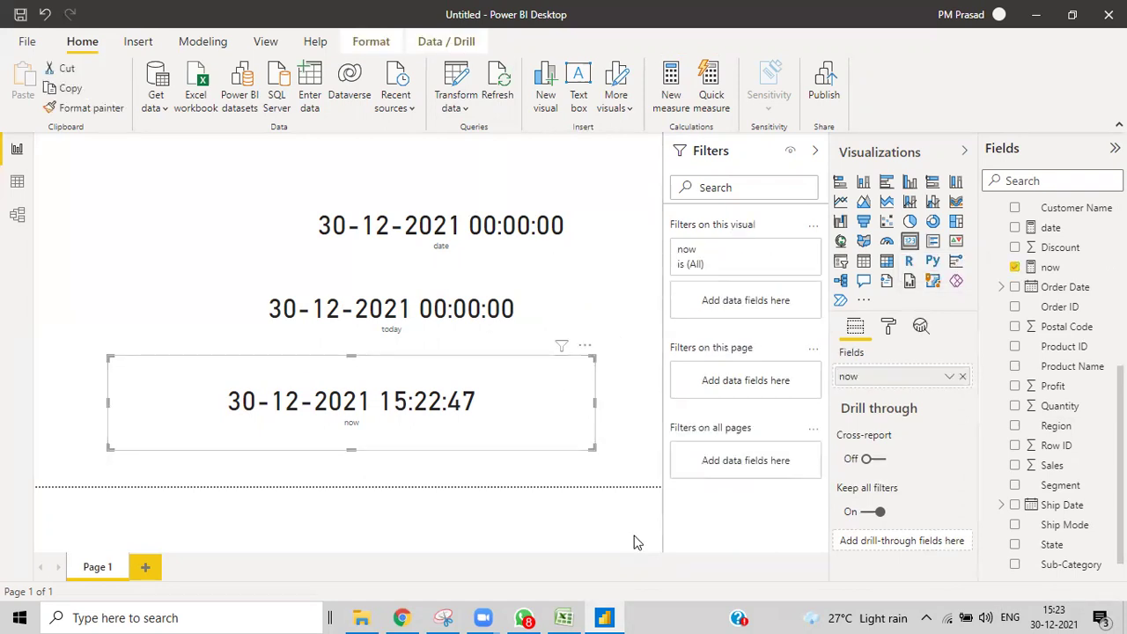
Step: Switch to the Dax Date Functions workbook in Excel and review the function list up to the DATEDIFF syntax and interval remarks
left_click(571, 617)
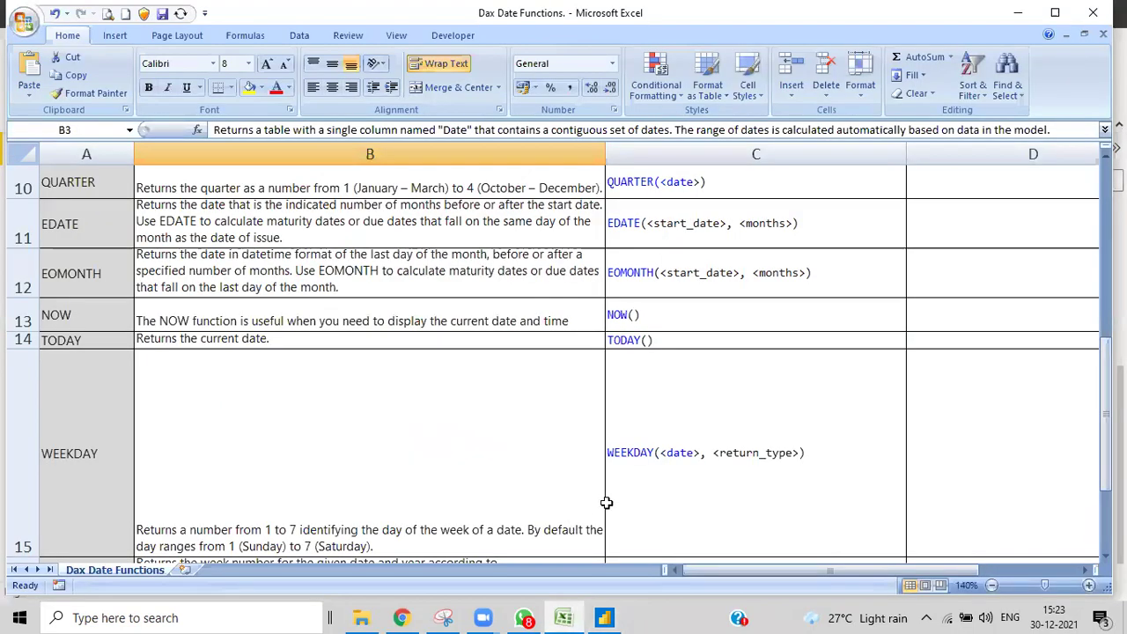
scroll(607, 503, "up", 1)
scroll(607, 503, "up", 1)
scroll(607, 503, "up", 1)
scroll(607, 503, "down", 1)
scroll(607, 503, "up", 1)
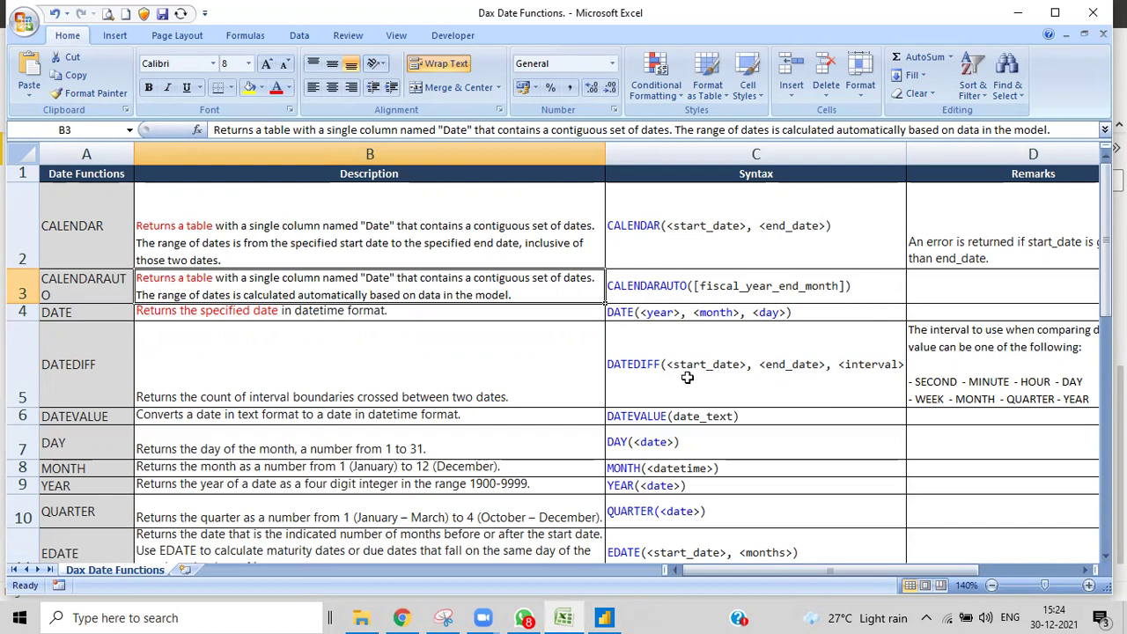
Step: Switch to Power BI Desktop and start a new measure in Orders named datediff that calls the DATEDIFF function
left_click(605, 617)
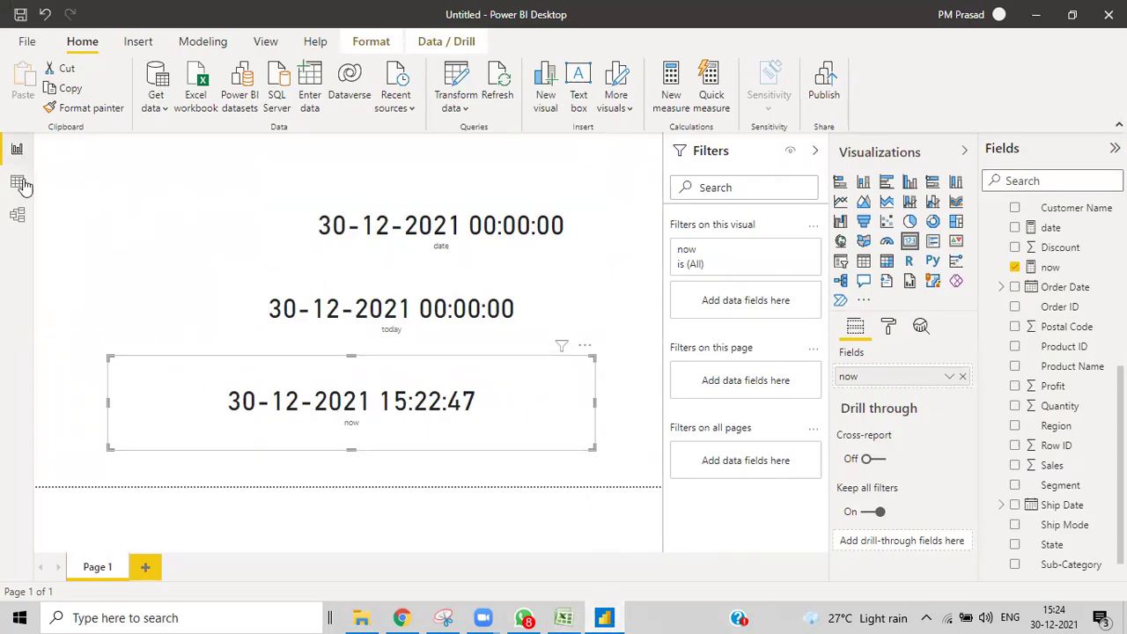
right_click(1050, 290)
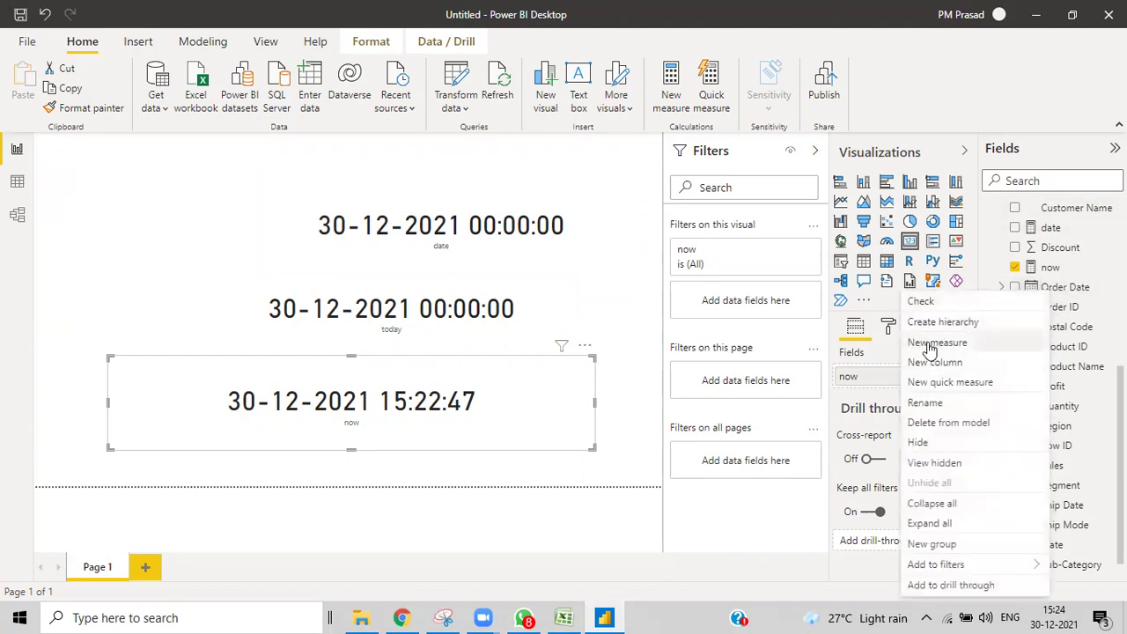
key("Escape")
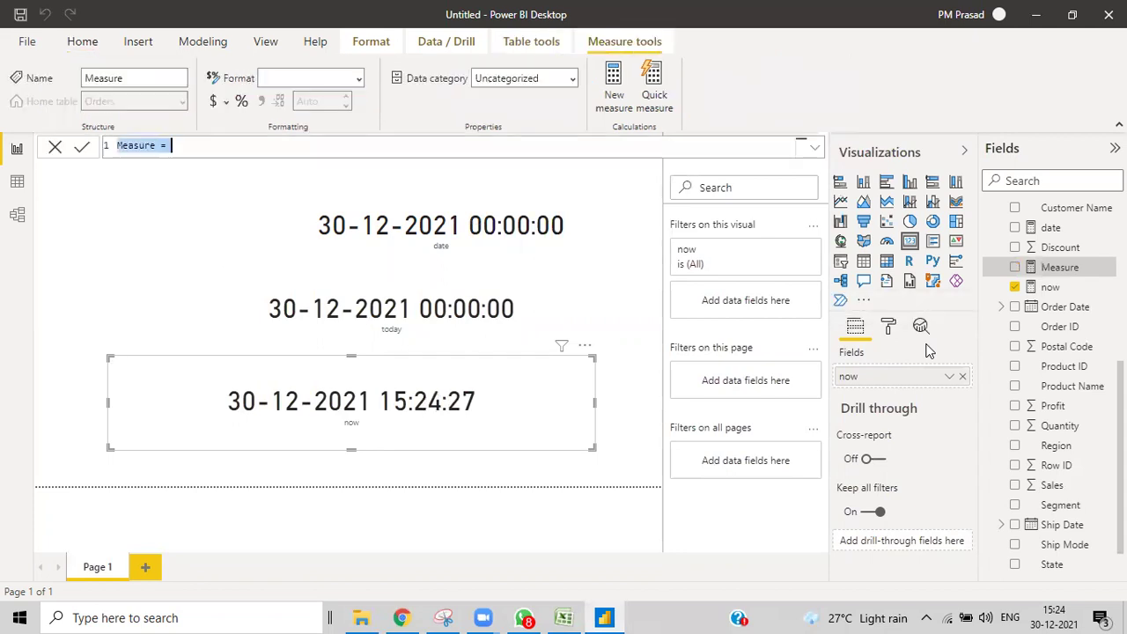
key("BackSpace")
type("da")
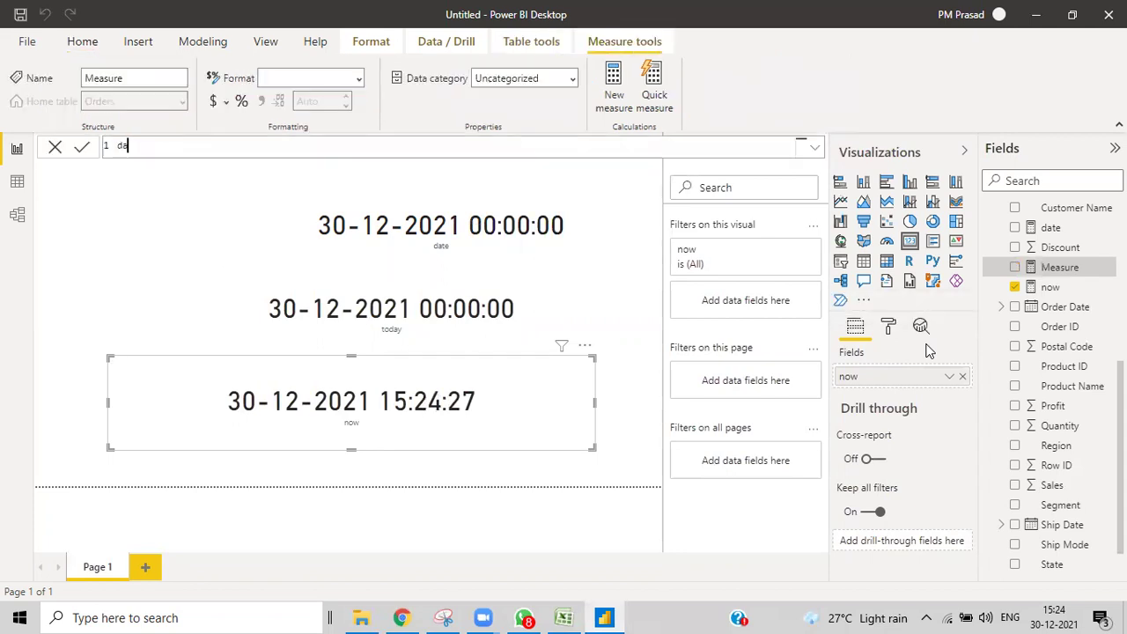
type("tediff")
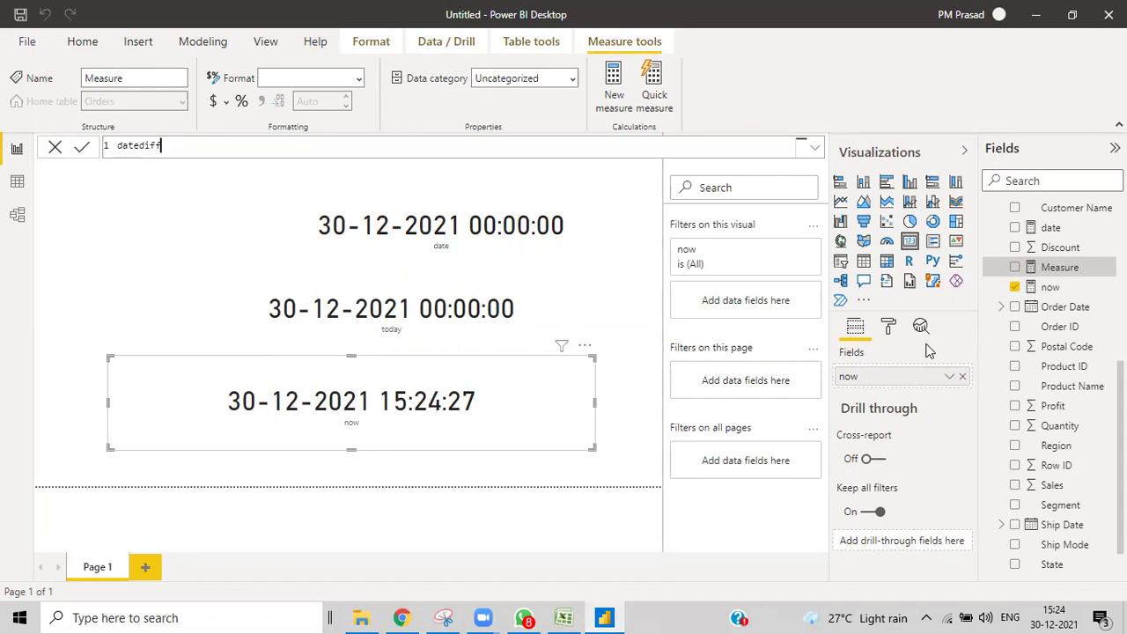
type("=da")
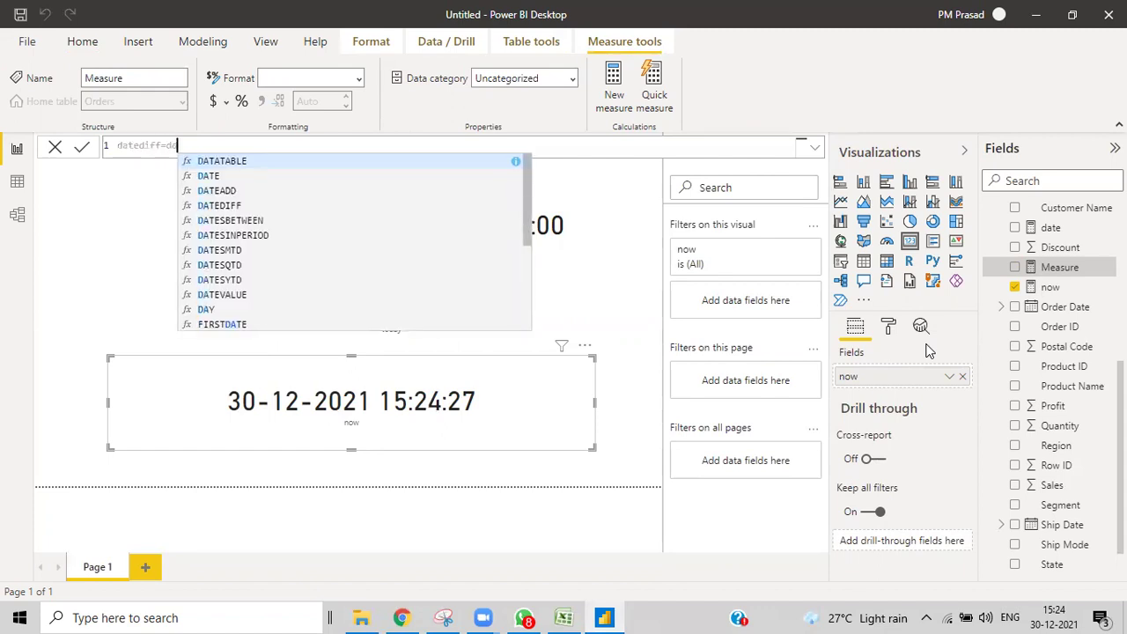
type("te")
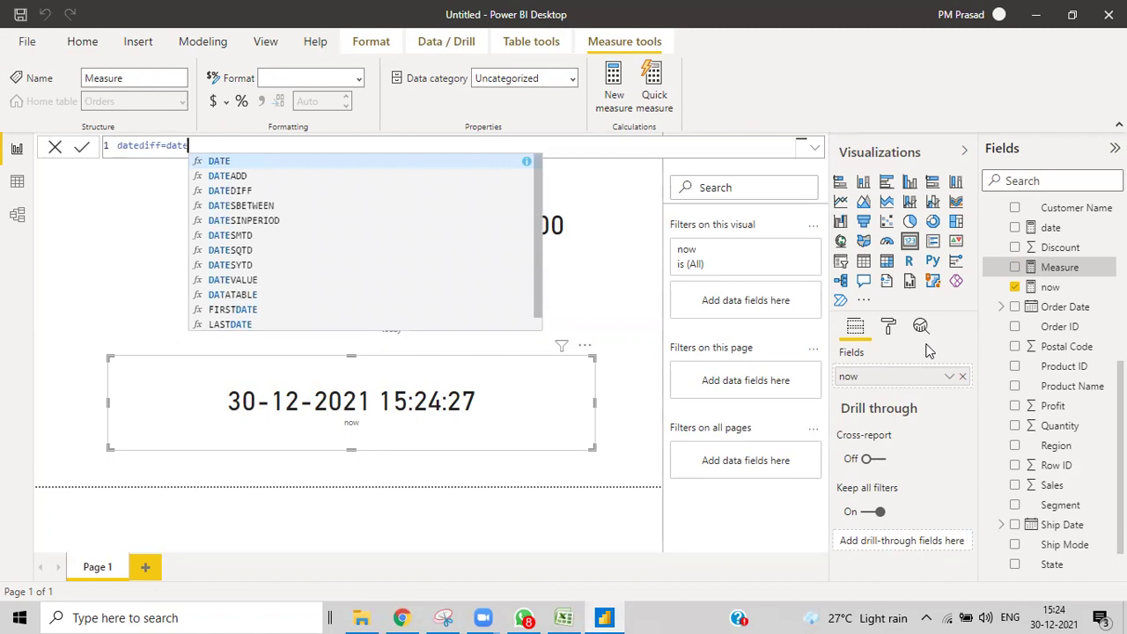
left_click(220, 192)
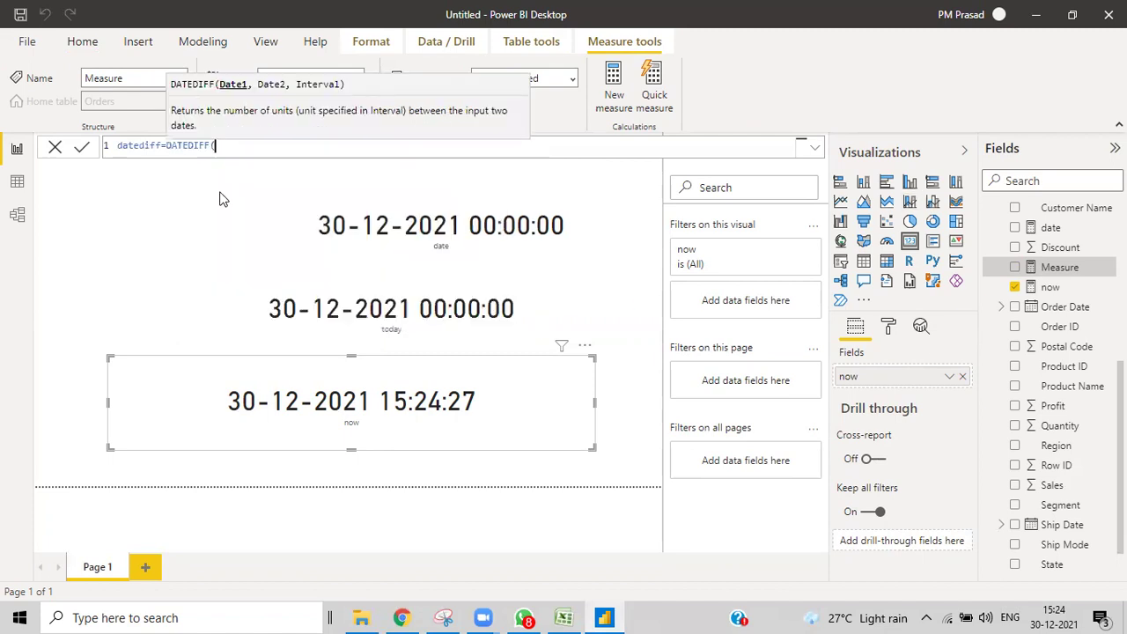
Step: Enter date(2021,01,01) as the start date of the DATEDIFF function
type("(")
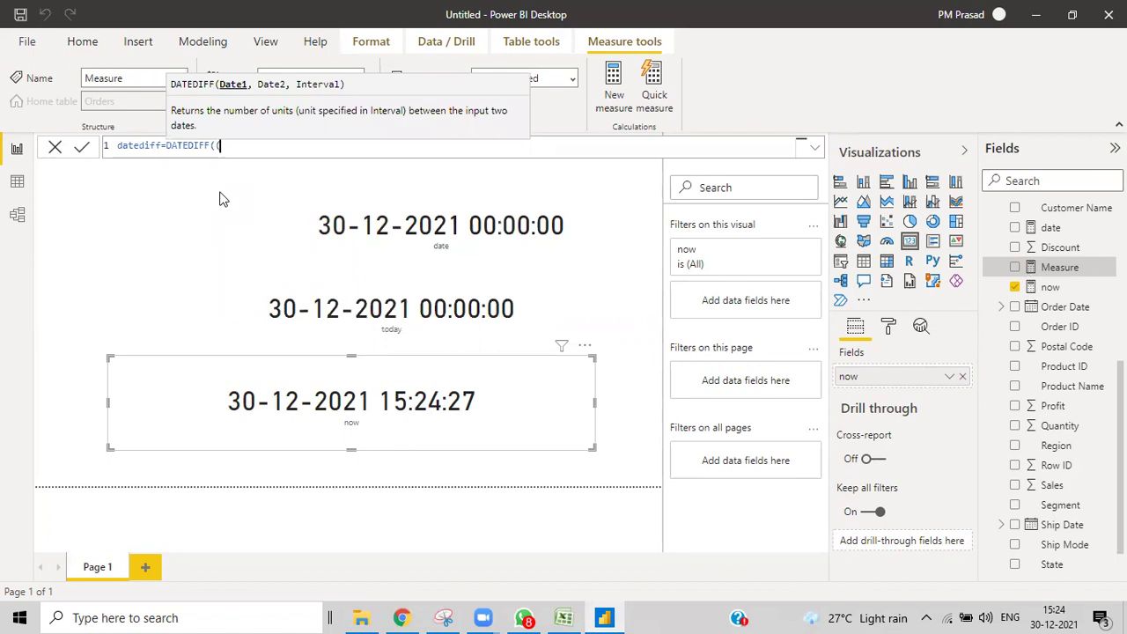
type("date(")
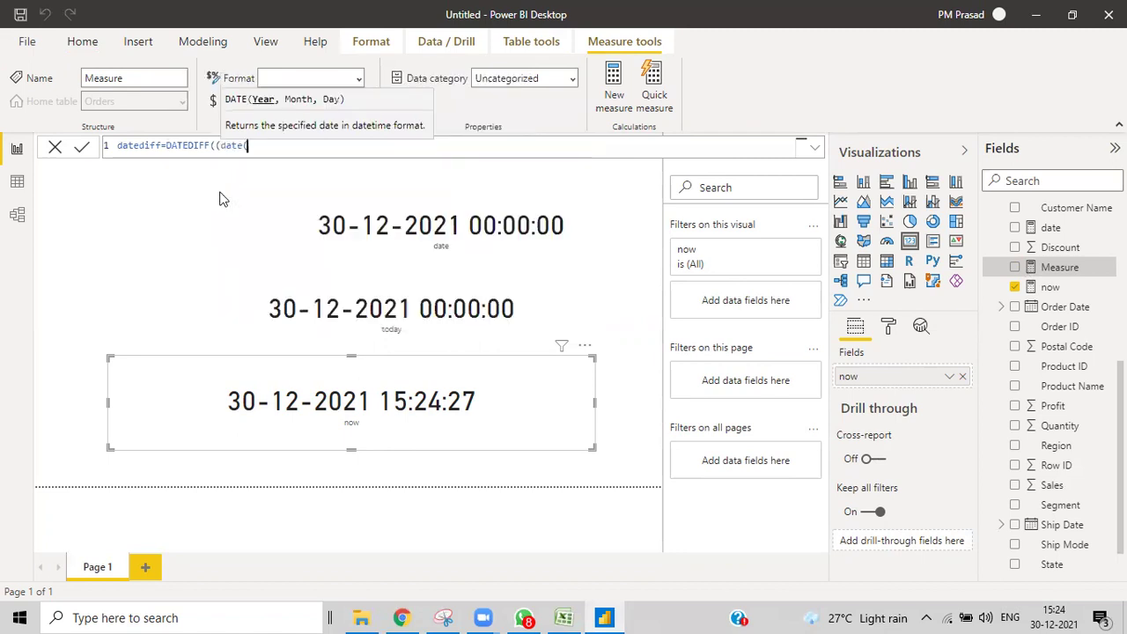
type("202")
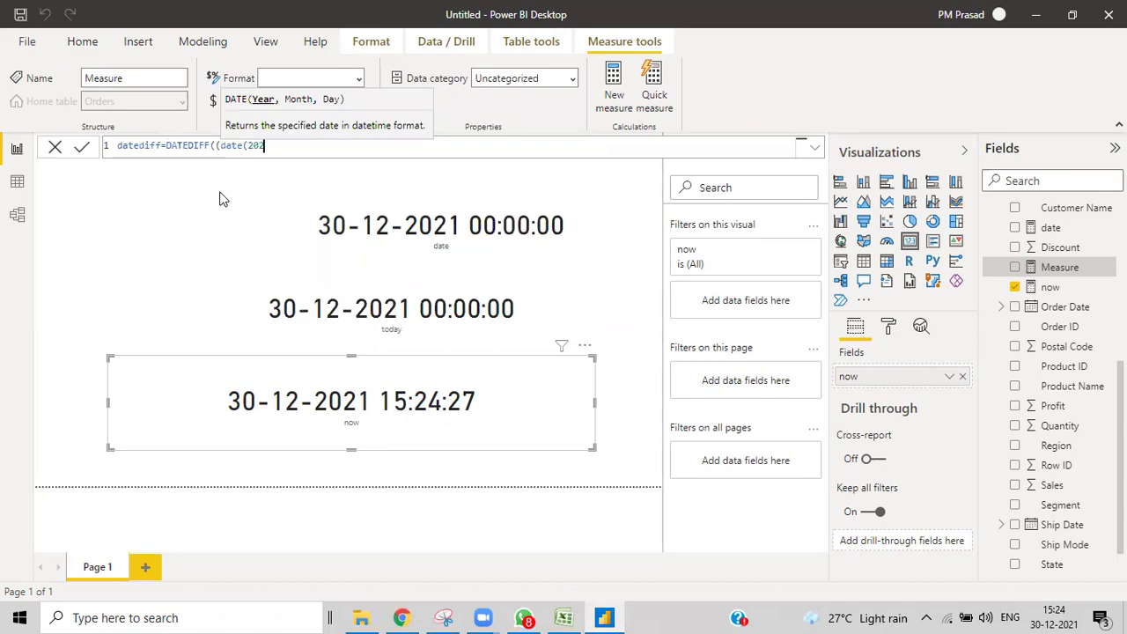
type("1,01,01)")
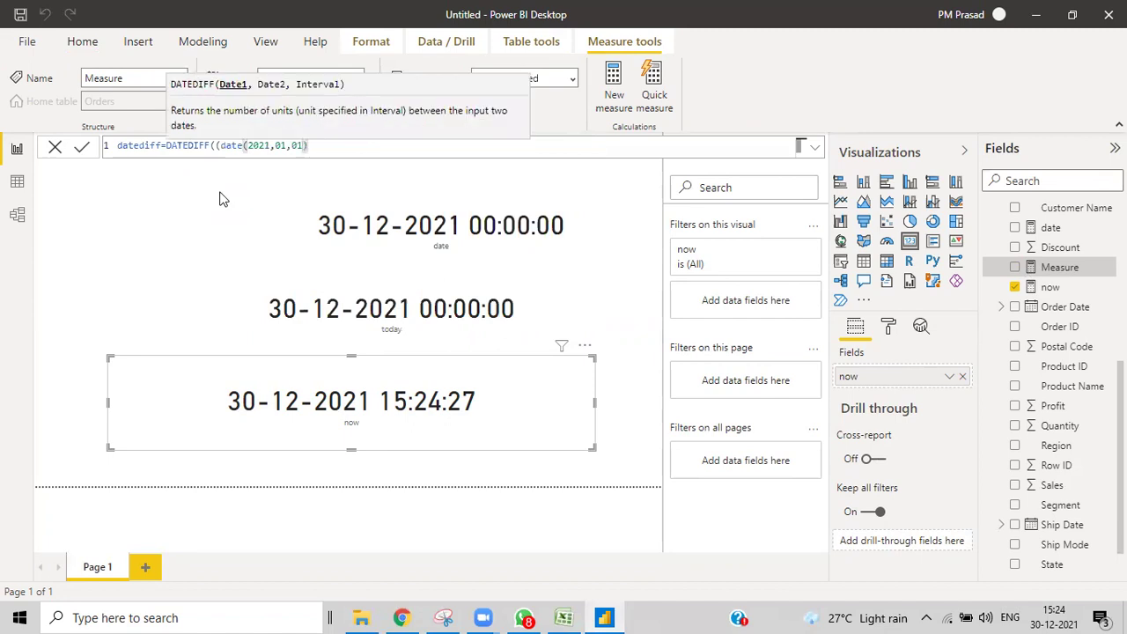
Step: Enter date(2021,10,10) as the end date and remove the extra opening parenthesis before the start date
type(",date")
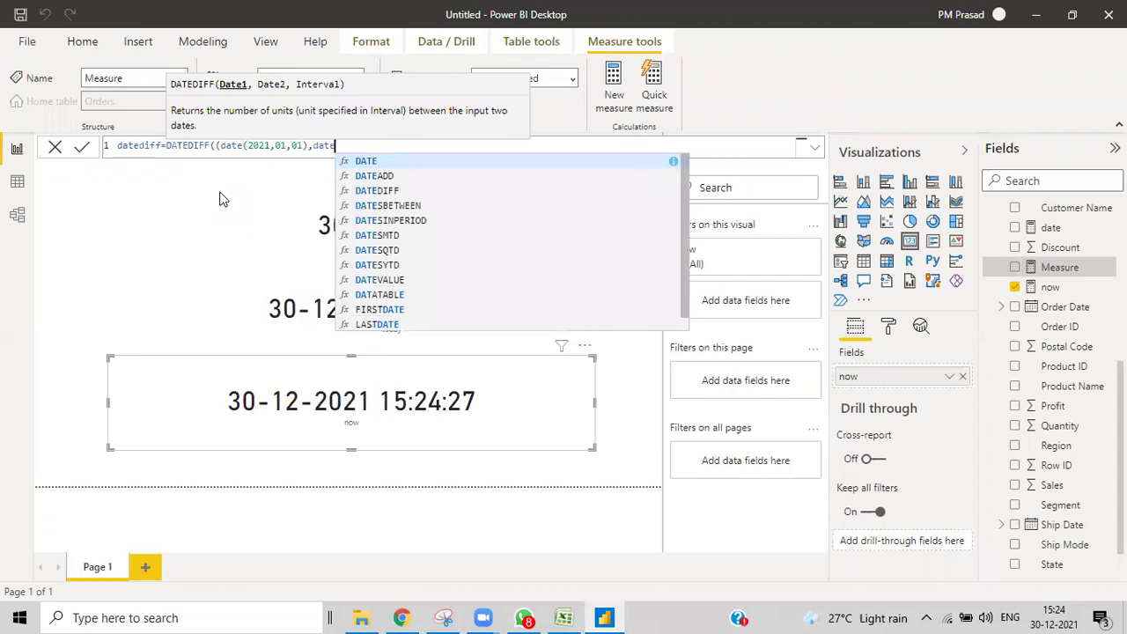
type("(2021")
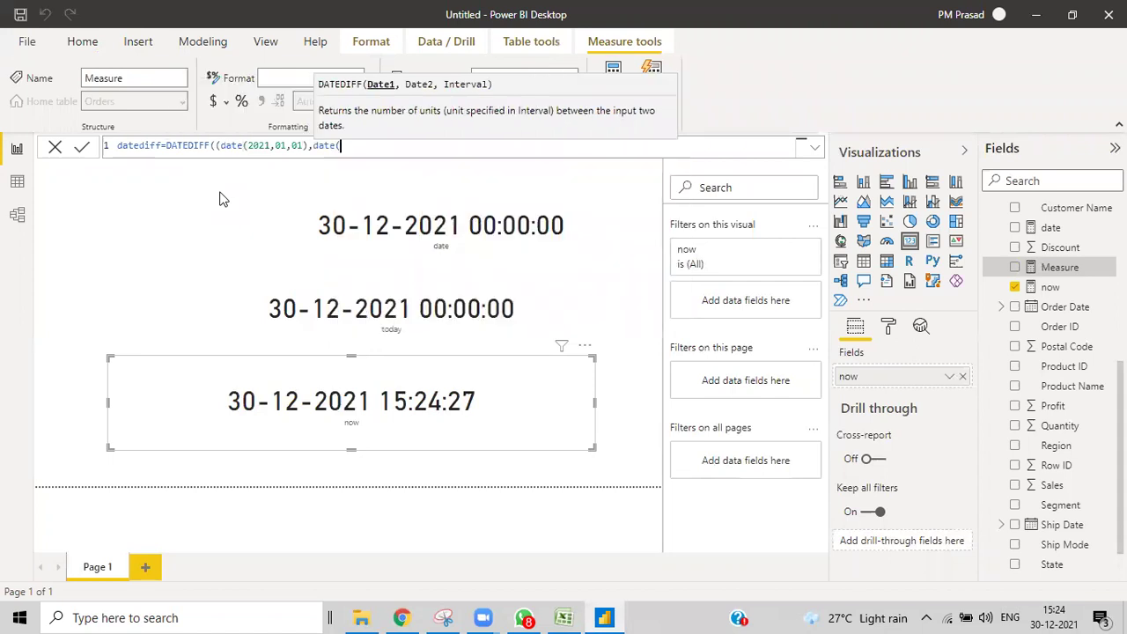
type(",10")
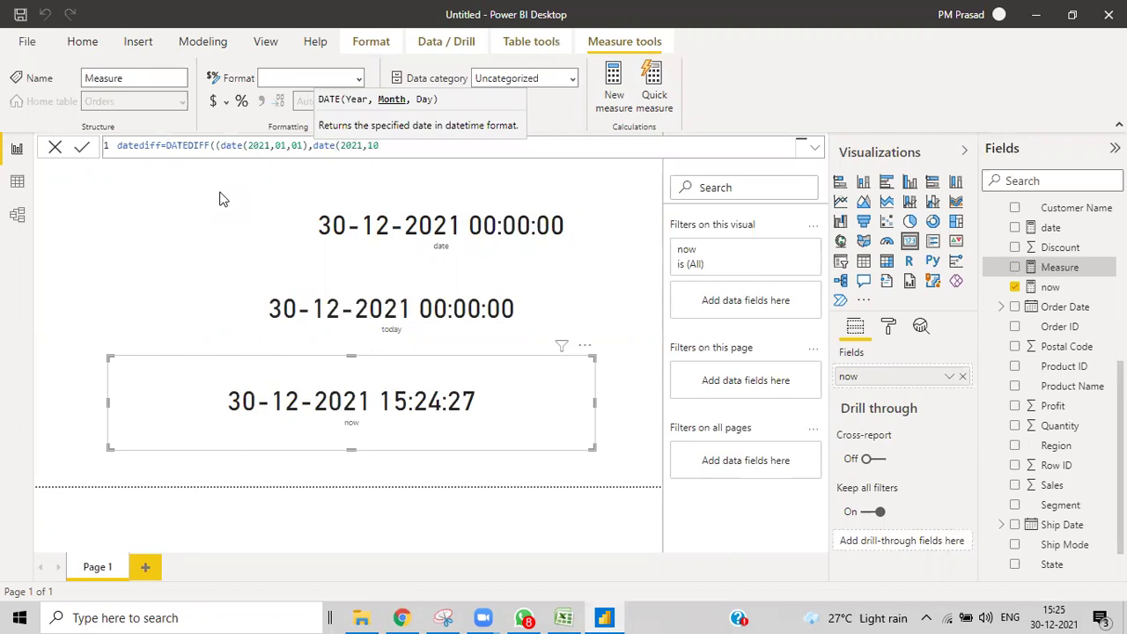
type(",")
key("BackSpace")
type(",10))")
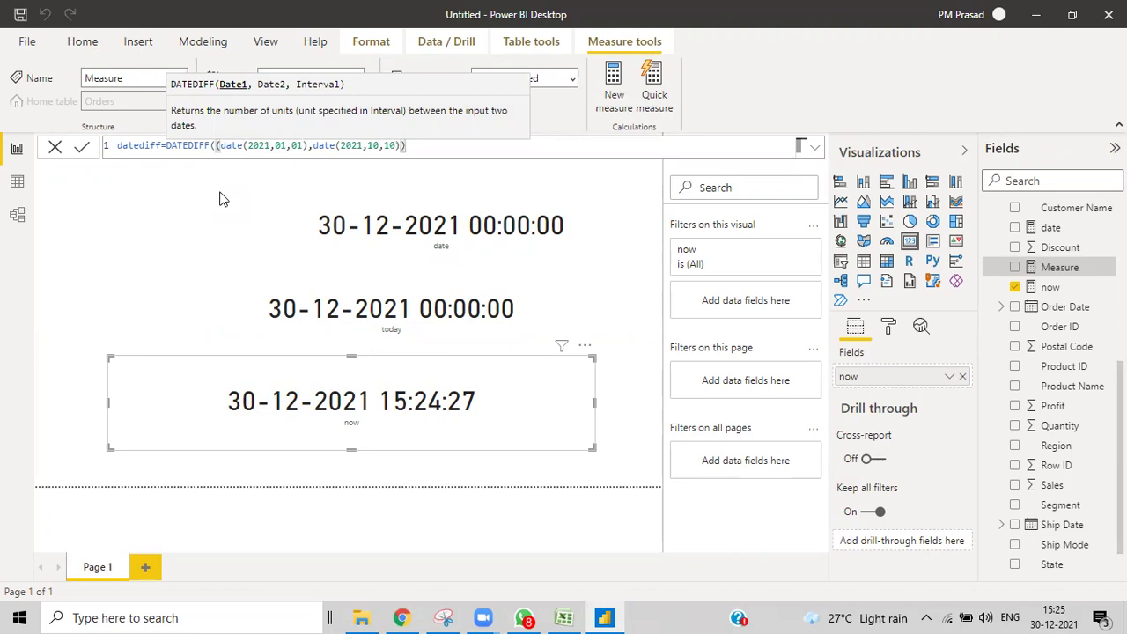
key("BackSpace")
type(",")
left_click(220, 145)
key("BackSpace")
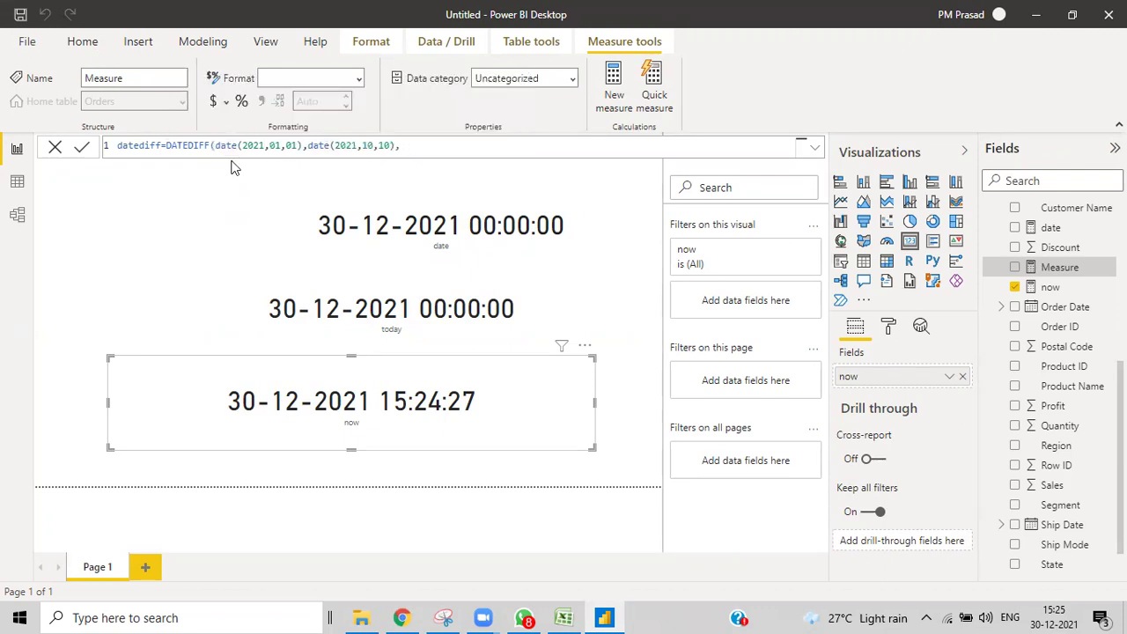
Step: Choose DAY as the interval, close the formula and commit the datediff measure
left_click(424, 146)
type("d")
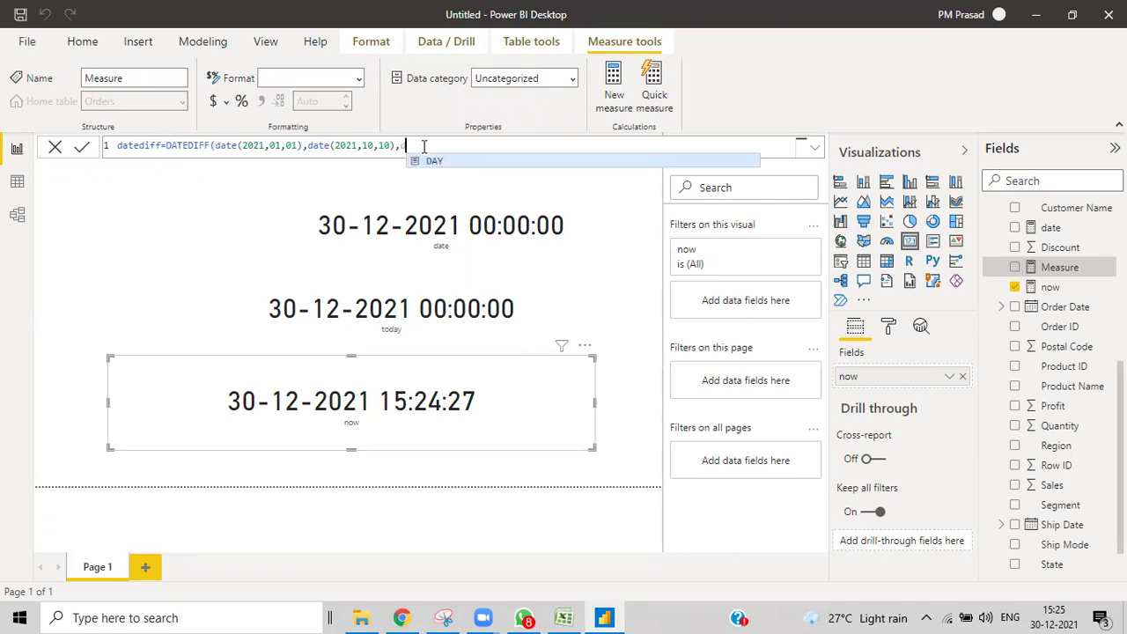
left_click(421, 163)
key("BackSpace")
key("BackSpace")
key("BackSpace")
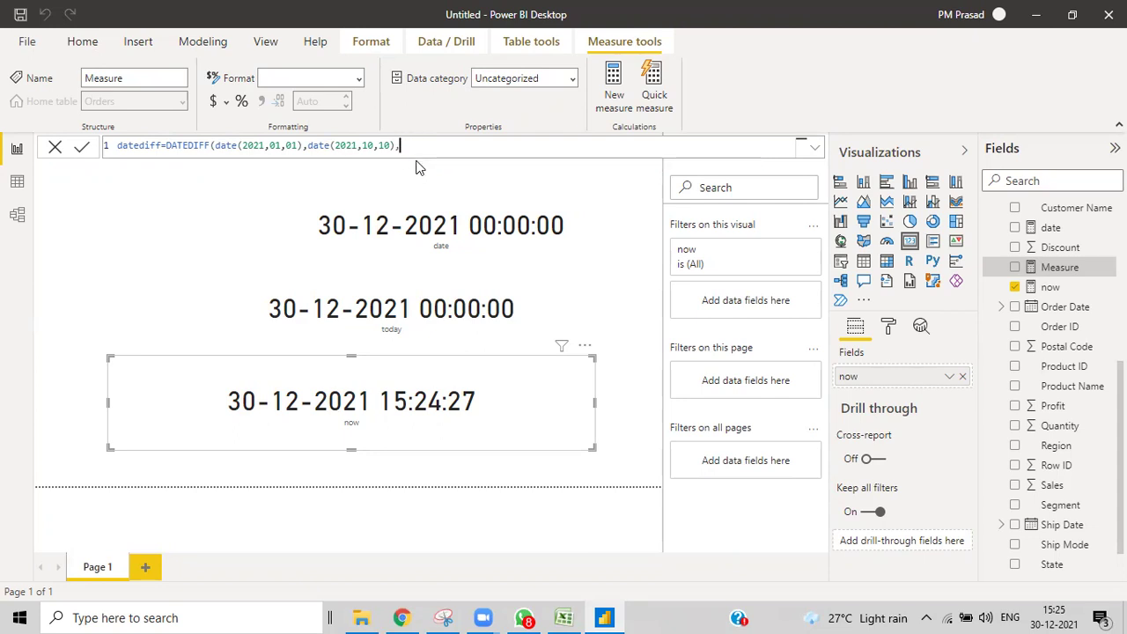
type(",")
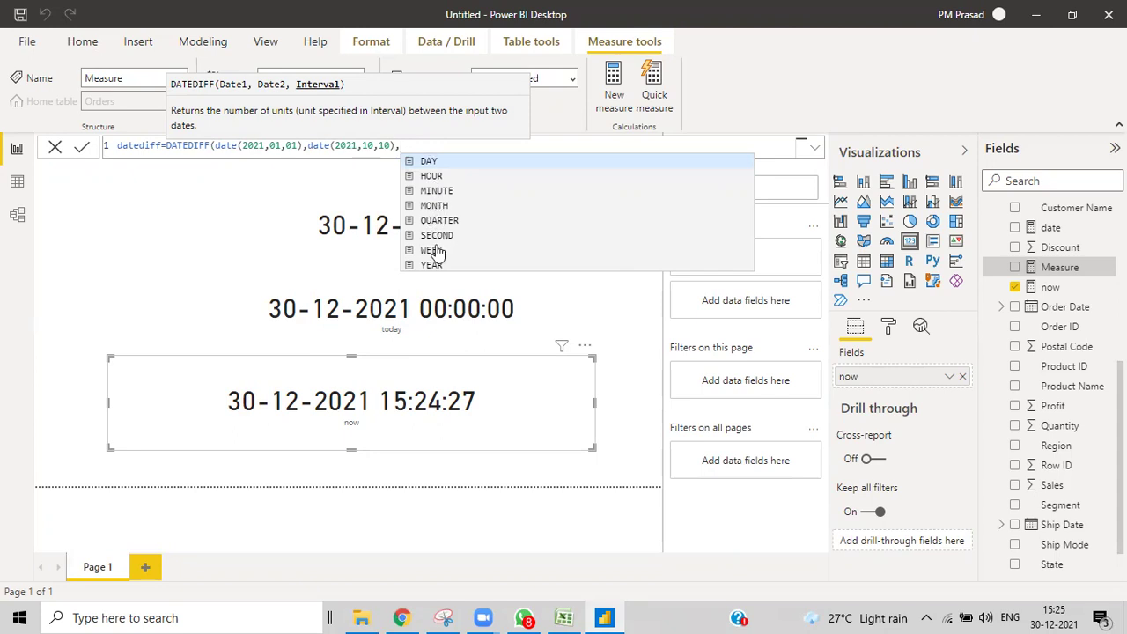
left_click(412, 164)
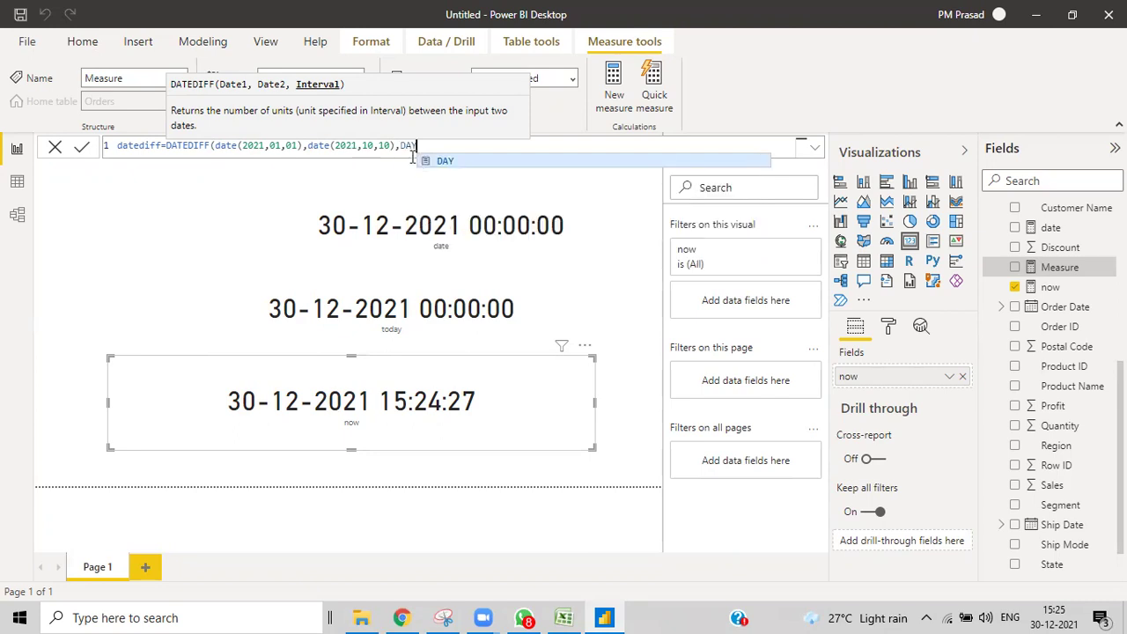
type(")")
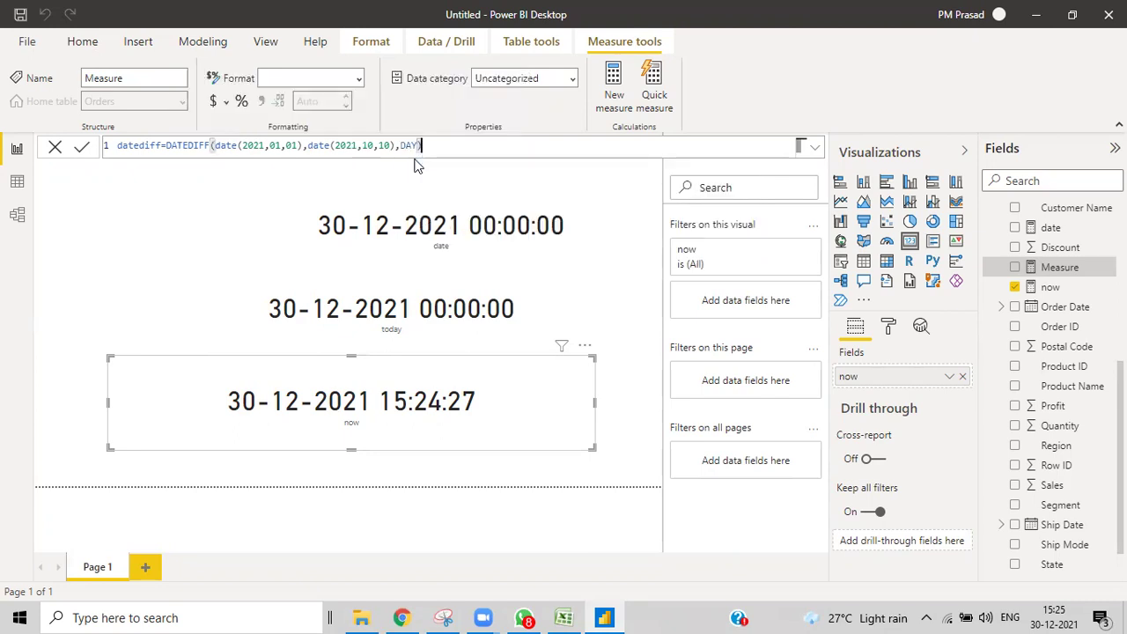
key("Return")
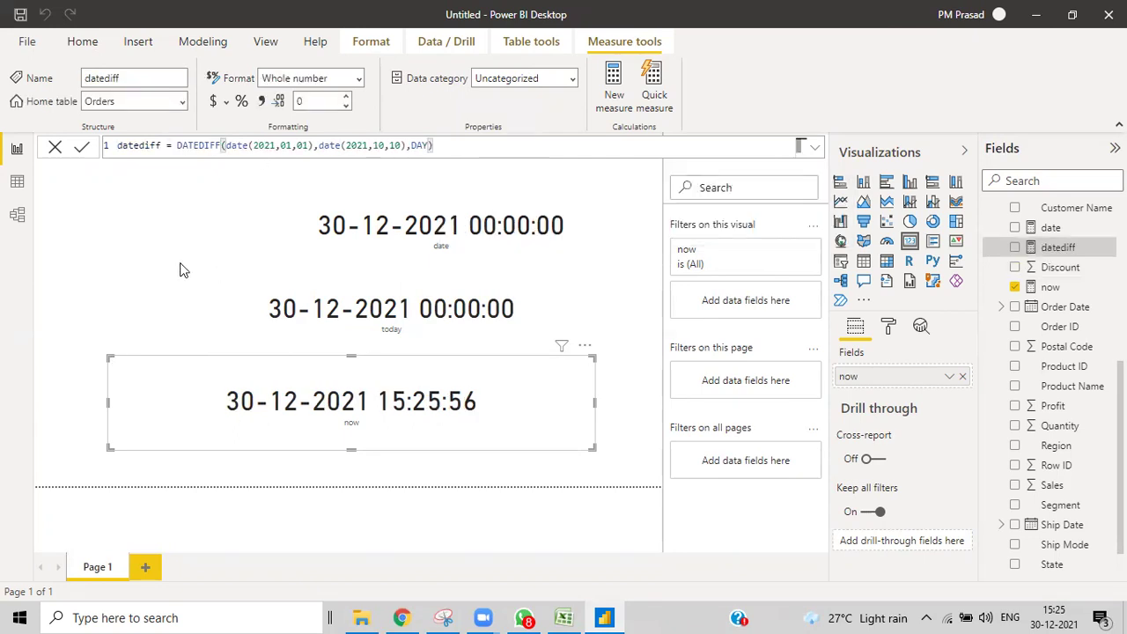
Step: Add a new card, narrow it so the date card is uncovered, and show the datediff measure in it
left_click(441, 261)
left_click(909, 240)
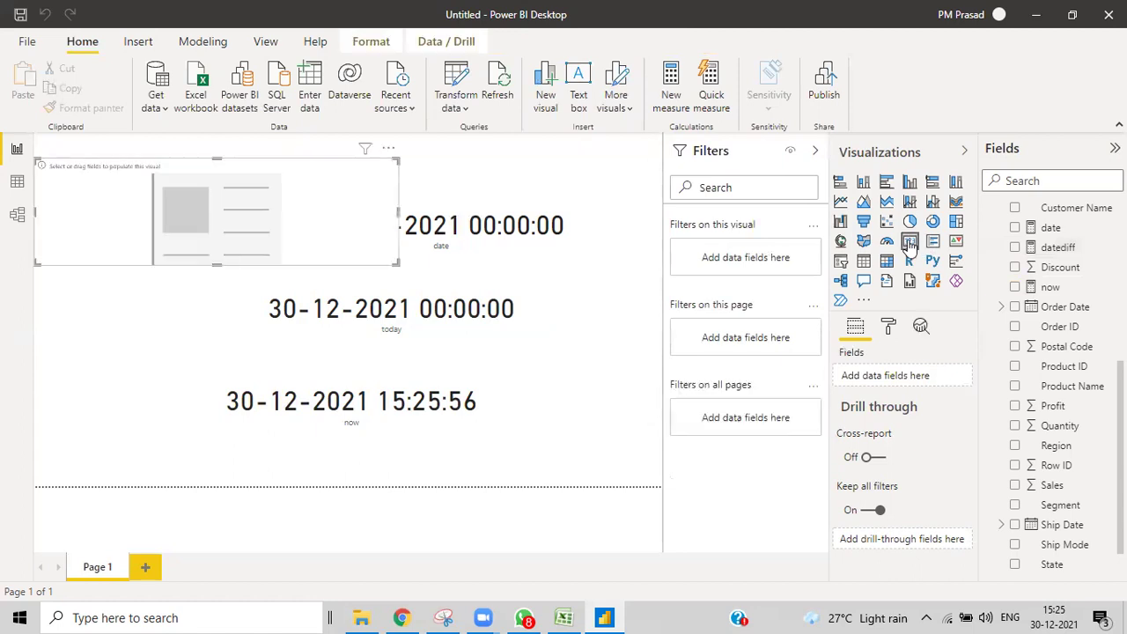
left_click_drag(398, 219, 288, 253)
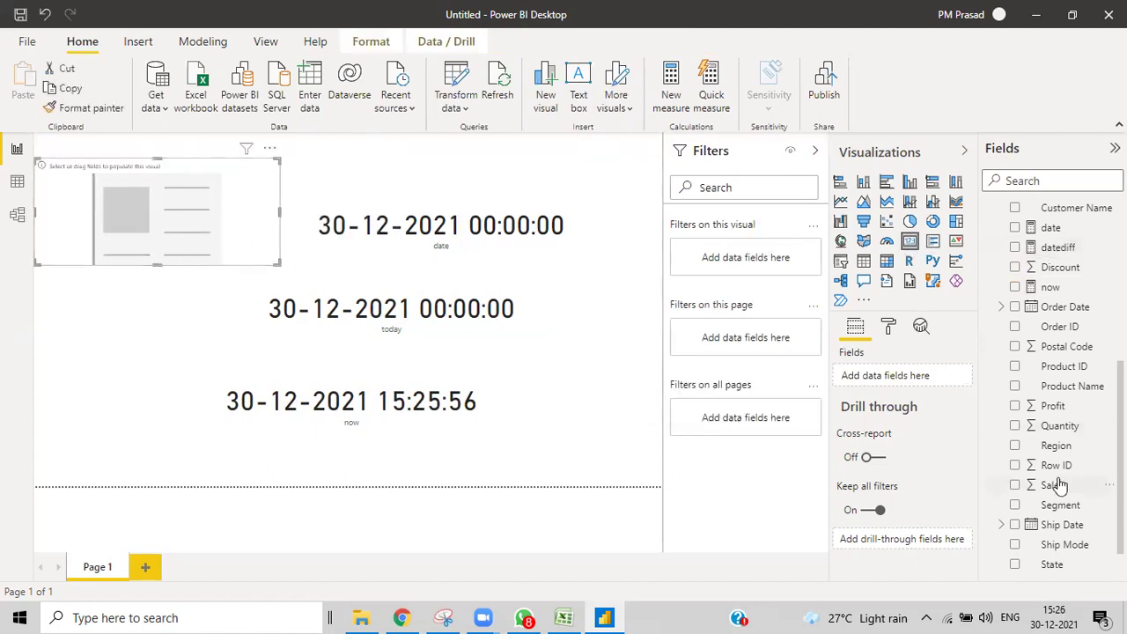
left_click_drag(1058, 247, 148, 220)
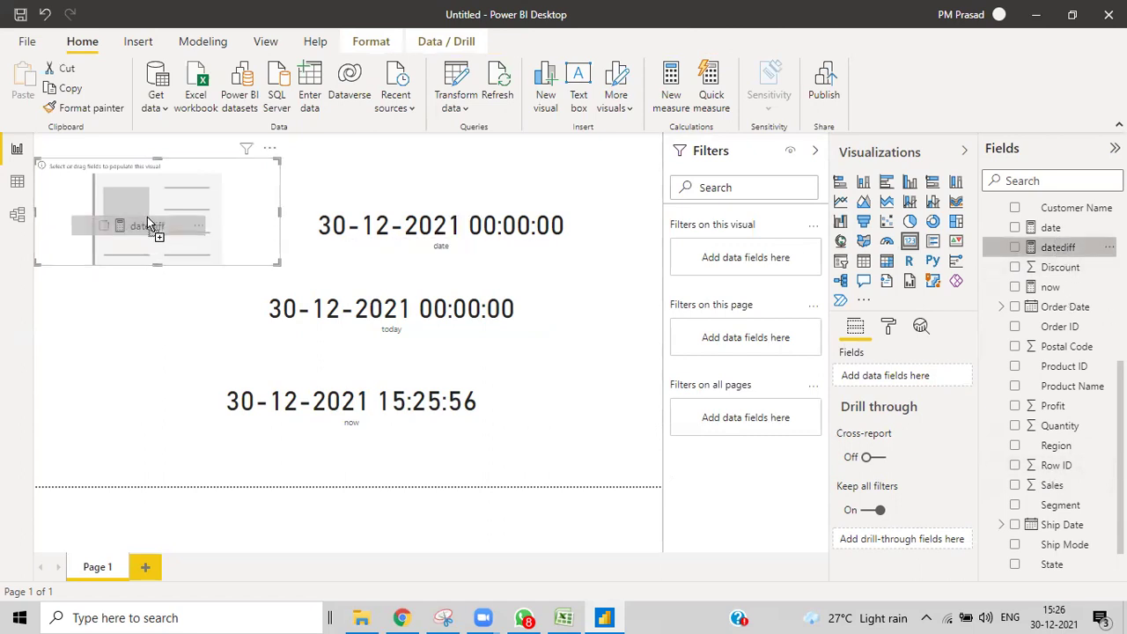
left_click(1058, 247)
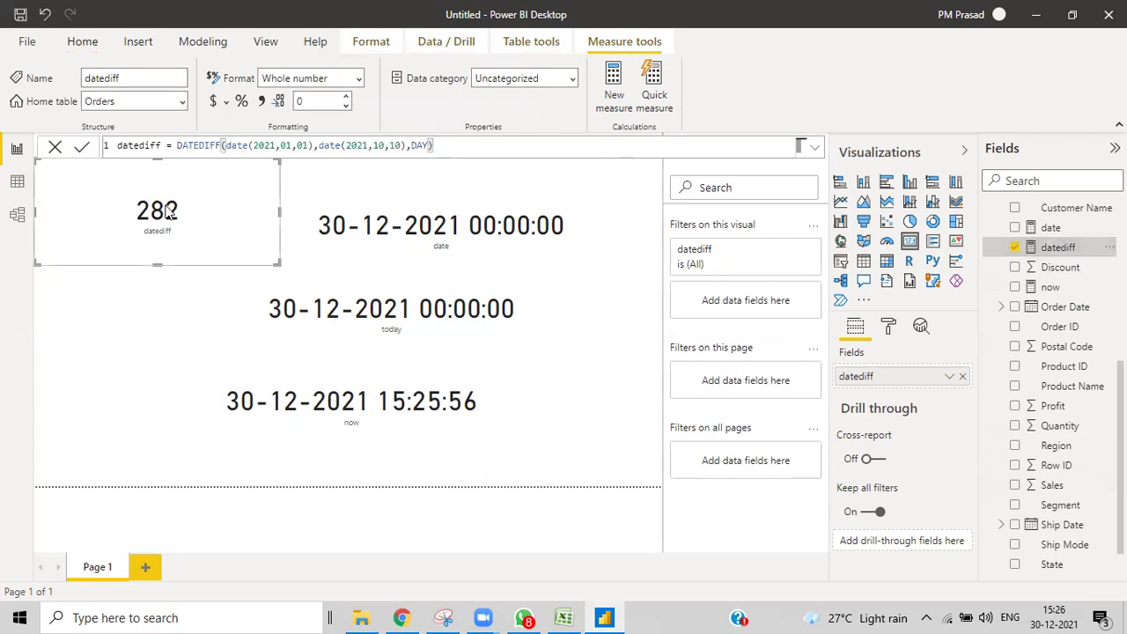
Step: Change the interval of the datediff measure to MONTH and commit the formula
left_click(428, 146)
key("BackSpace")
key("BackSpace")
key("BackSpace")
type("M")
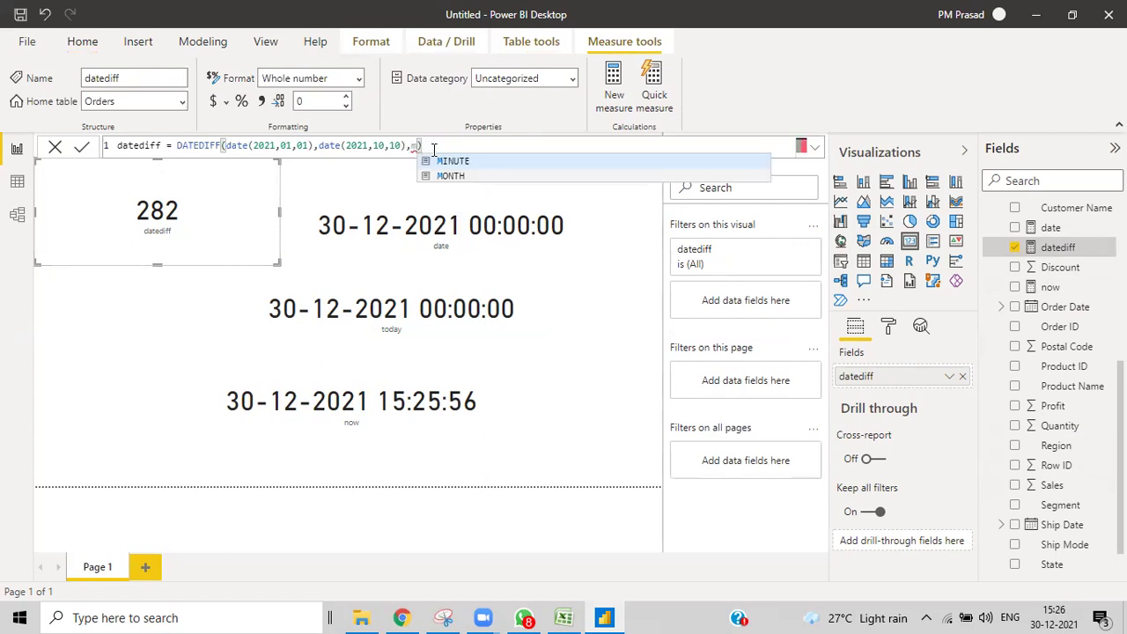
type("ONT")
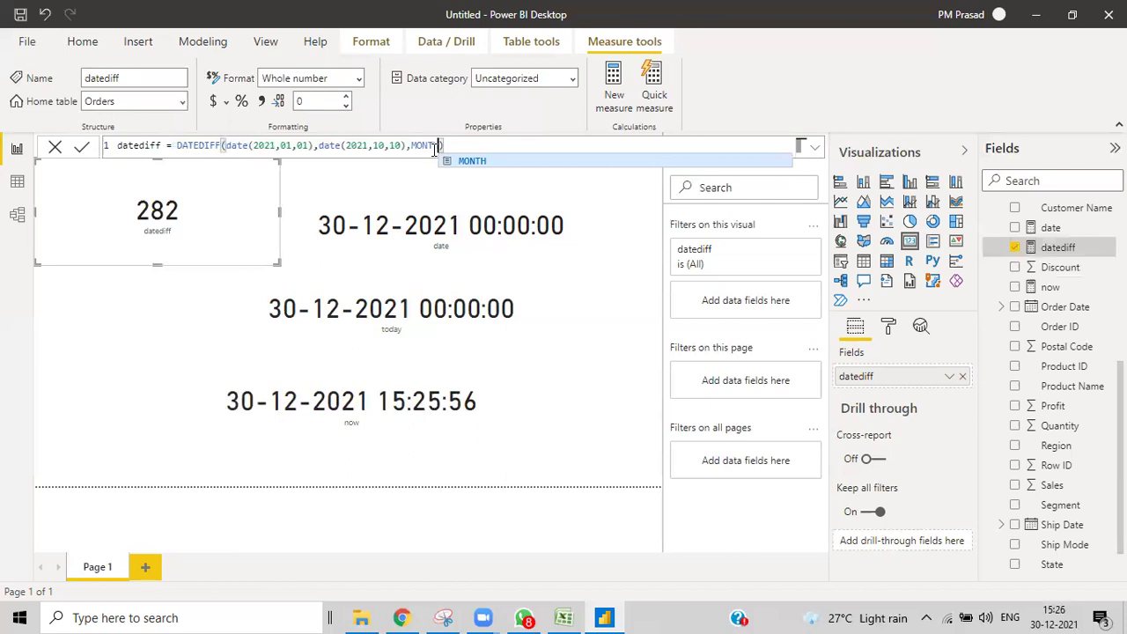
type("H")
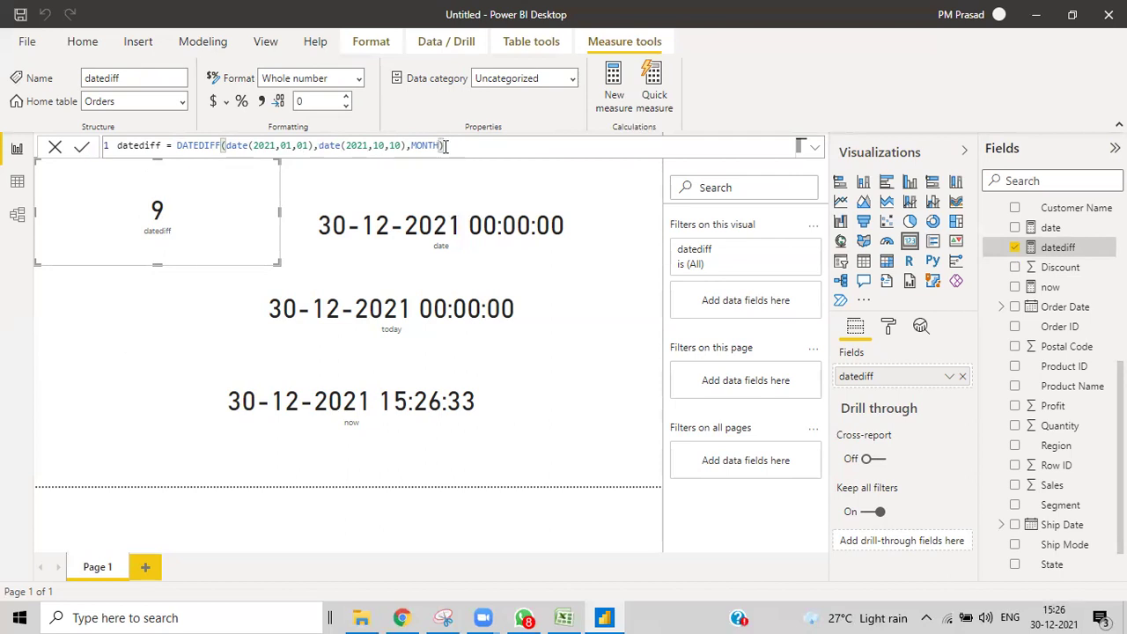
Step: Clear the interval argument of the datediff measure and choose MONTH for it again
key("BackSpace")
key("BackSpace")
key("BackSpace")
key("BackSpace")
key("BackSpace")
type("m")
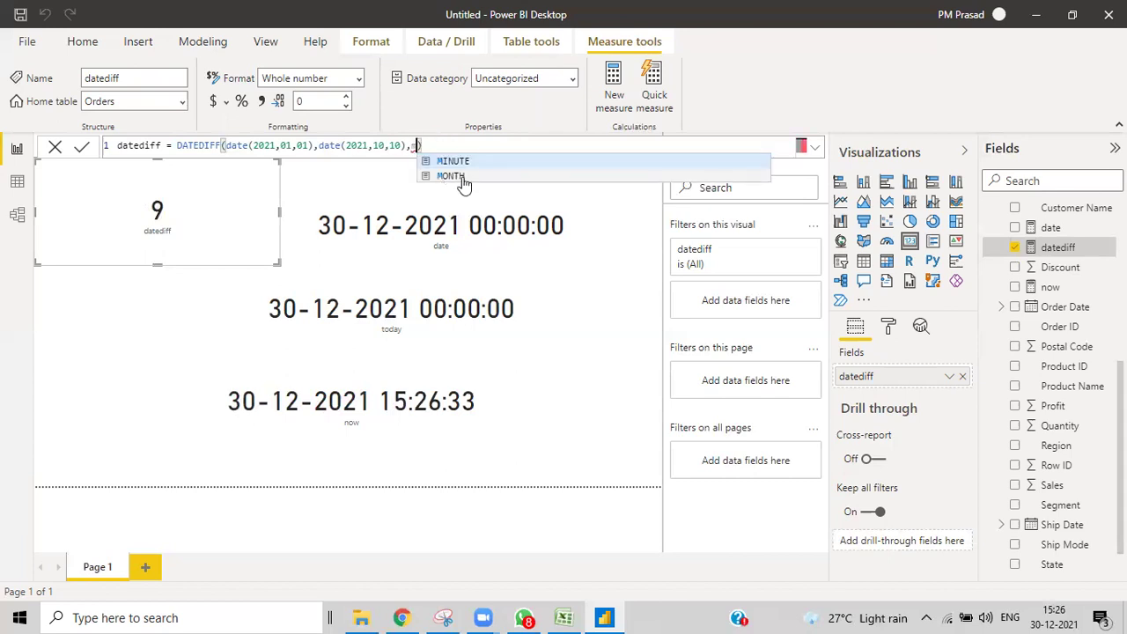
left_click(428, 177)
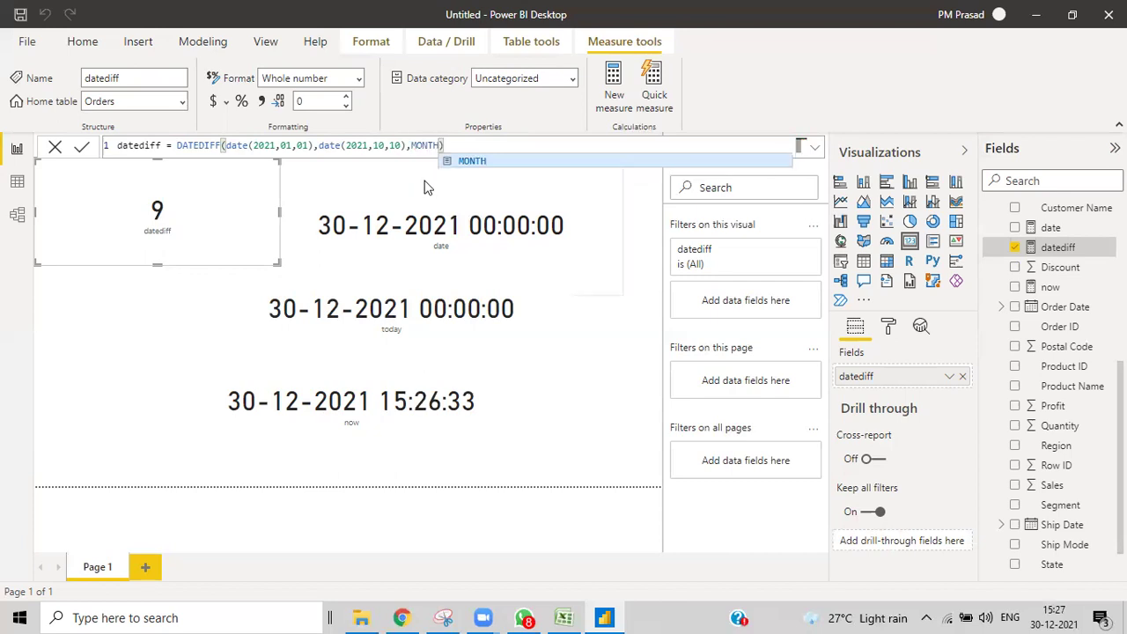
left_click(456, 144)
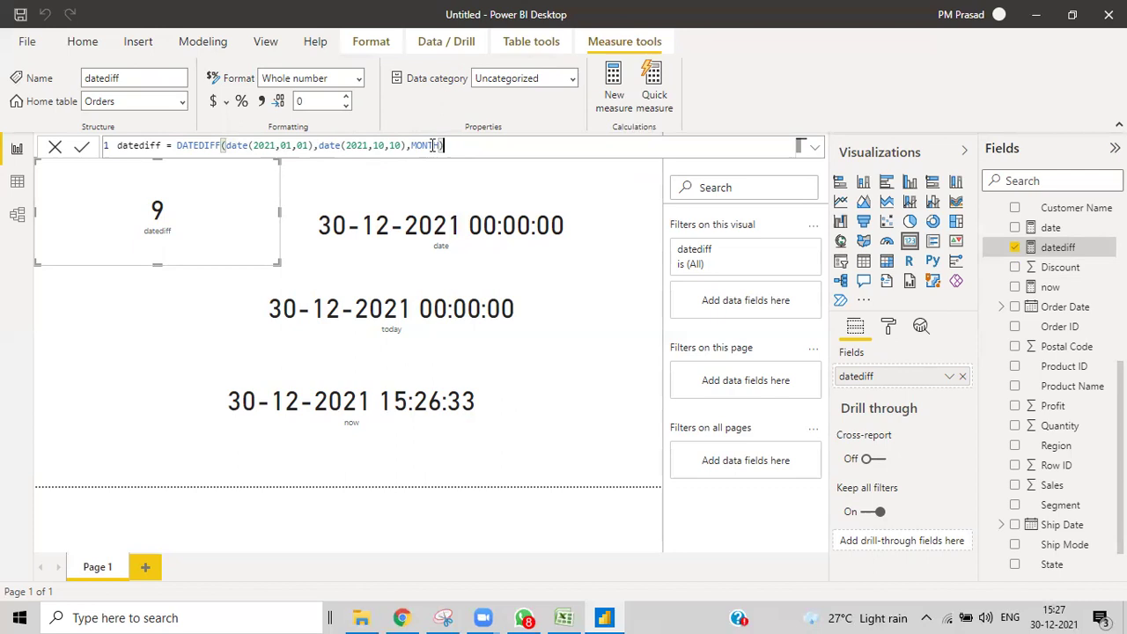
Step: Change the interval of the datediff measure to hour and commit the formula
key("BackSpace")
key("BackSpace")
key("BackSpace")
key("BackSpace")
key("BackSpace")
type("hours")
key("BackSpace")
key("Return")
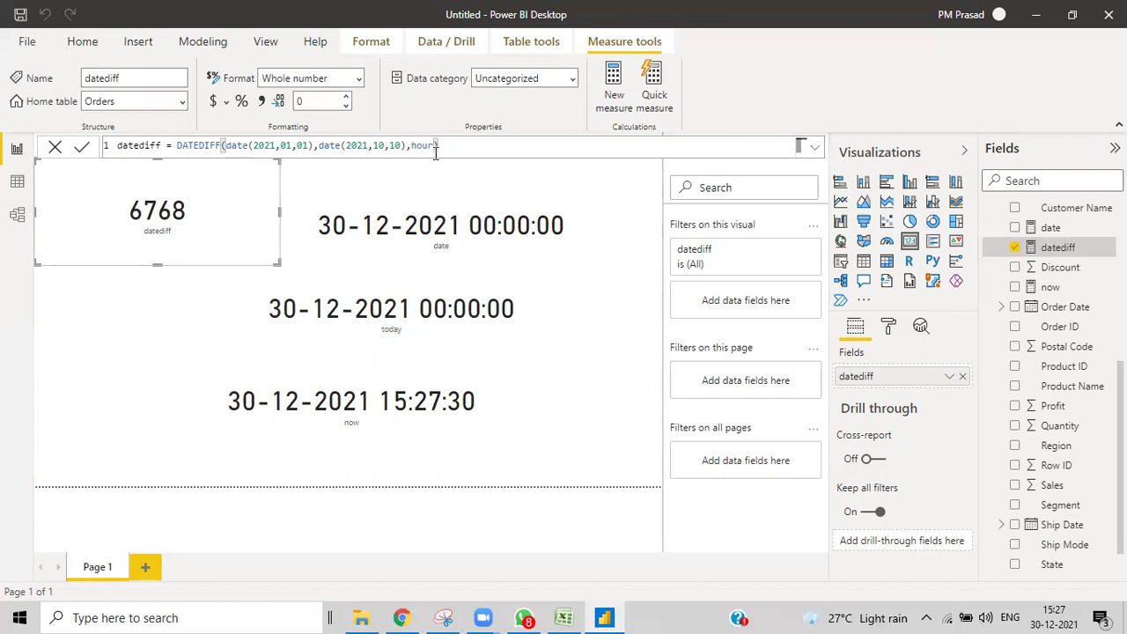
Step: Replace the end date in the datediff measure with TODAY()
left_click(399, 157)
left_click(405, 147)
key("BackSpace")
key("BackSpace")
key("BackSpace")
key("BackSpace")
key("BackSpace")
key("BackSpace")
key("BackSpace")
key("BackSpace")
key("BackSpace")
key("BackSpace")
key("BackSpace")
key("BackSpace")
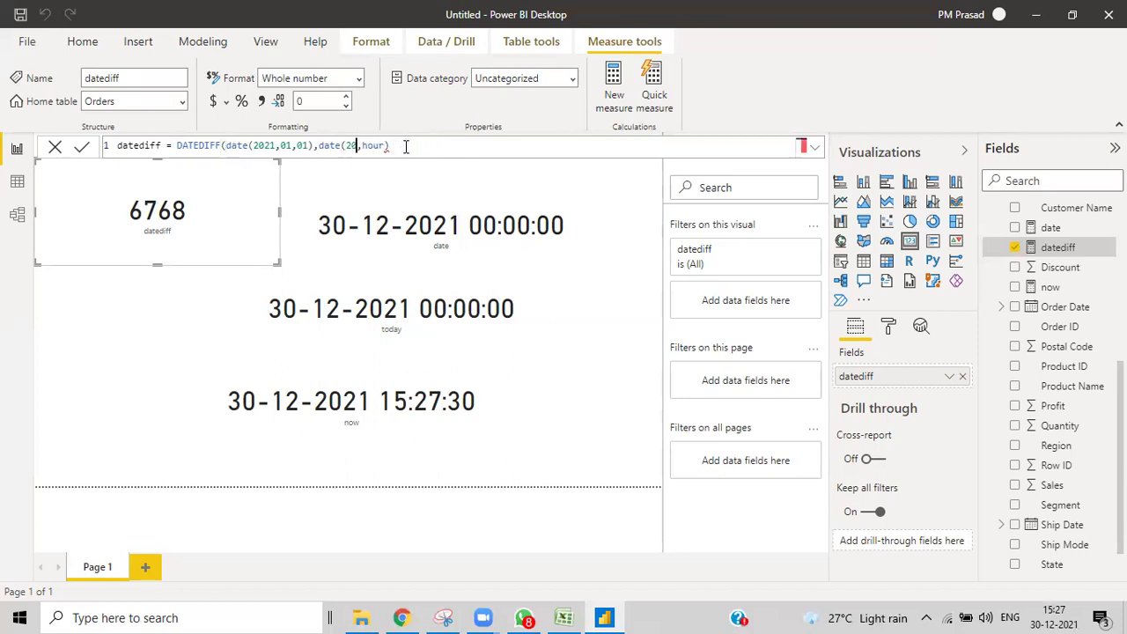
key("BackSpace")
key("BackSpace")
key("BackSpace")
key("BackSpace")
type("today")
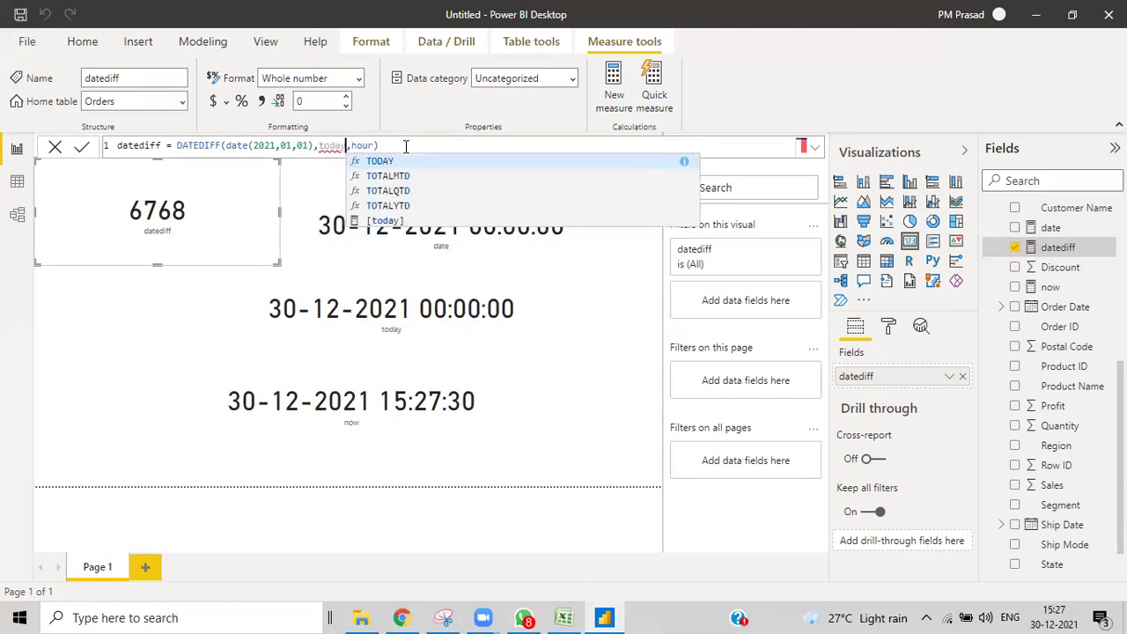
key("Tab")
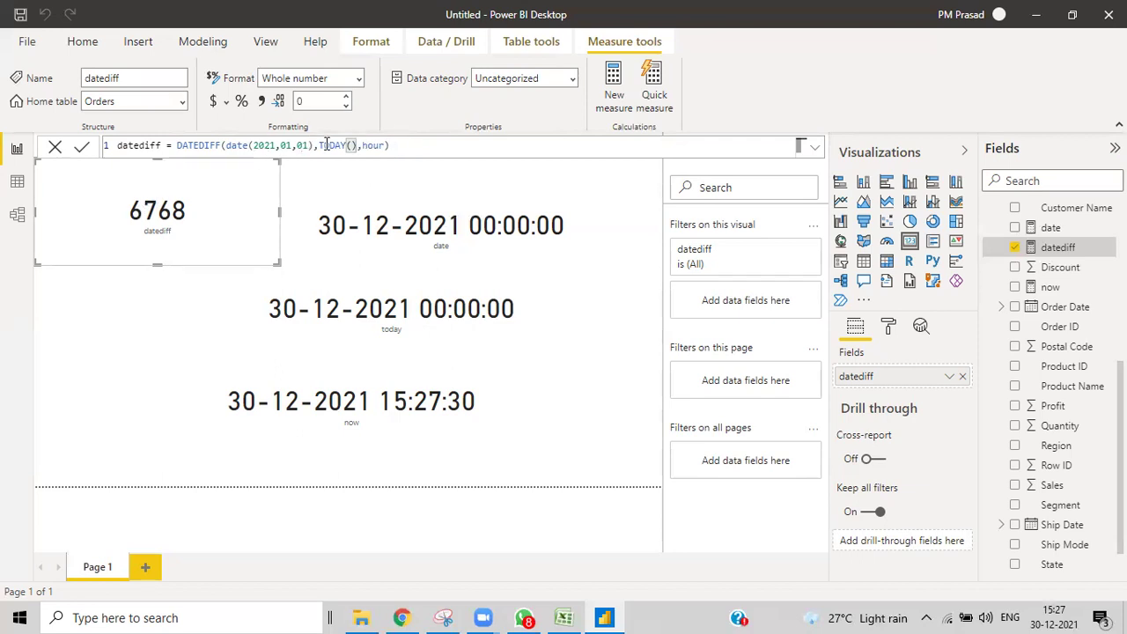
Step: Change the interval of the datediff measure to DAY and commit the formula
left_click(385, 146)
key("BackSpace")
key("BackSpace")
key("BackSpace")
key("BackSpace")
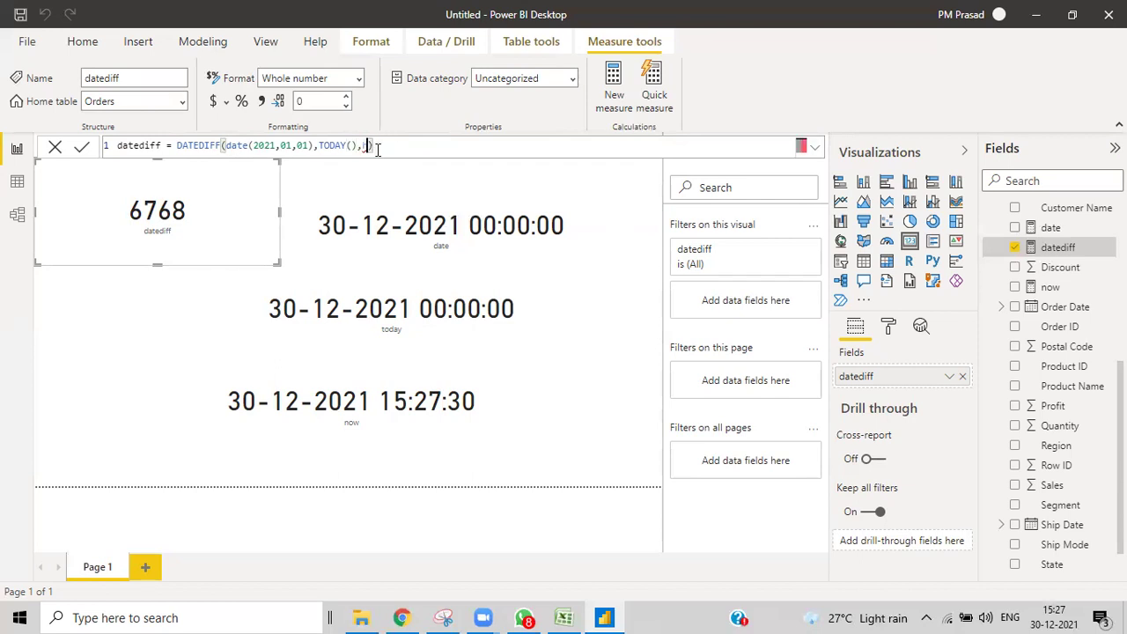
type("day")
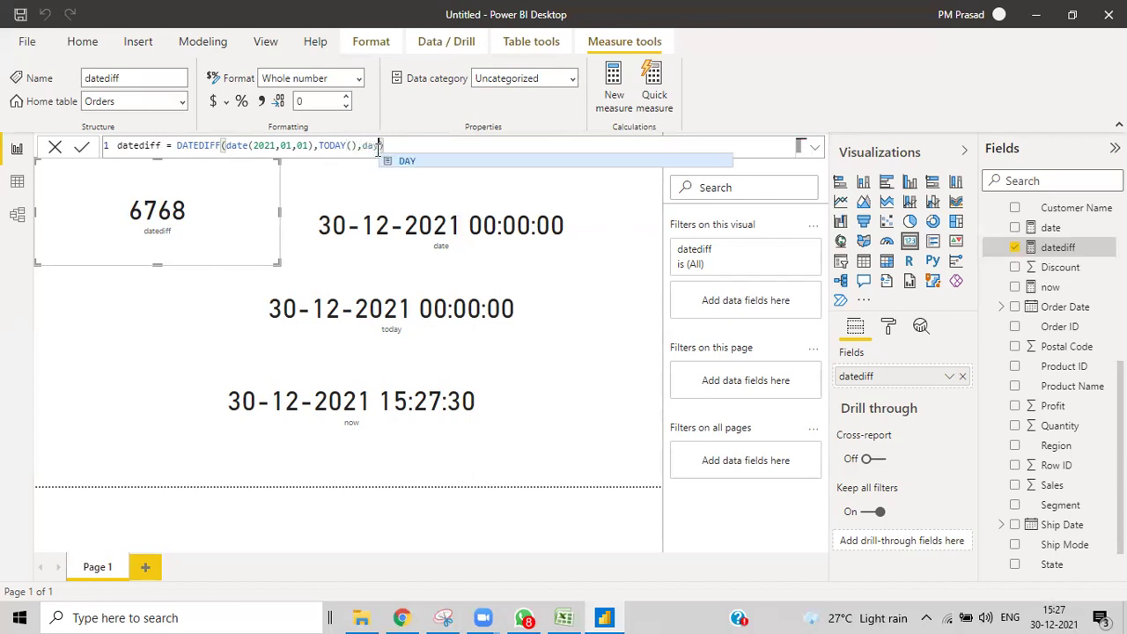
key("Tab")
left_click(82, 147)
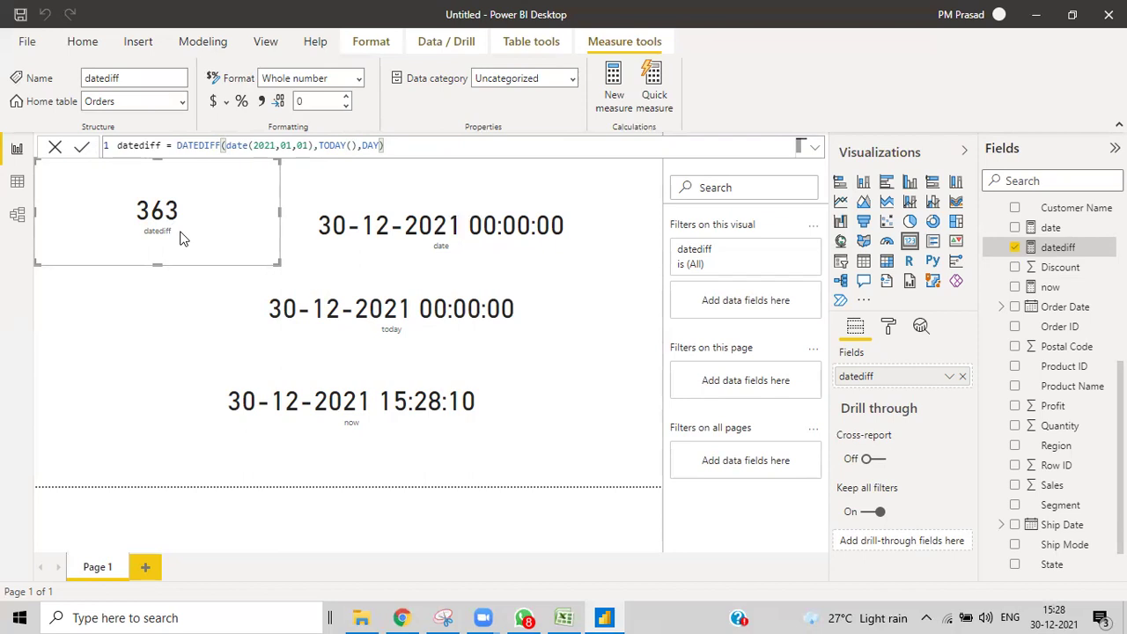
Step: Change the start date's year in the datediff measure to 2010 and commit the formula
left_click(275, 146)
key("BackSpace")
key("BackSpace")
type("10")
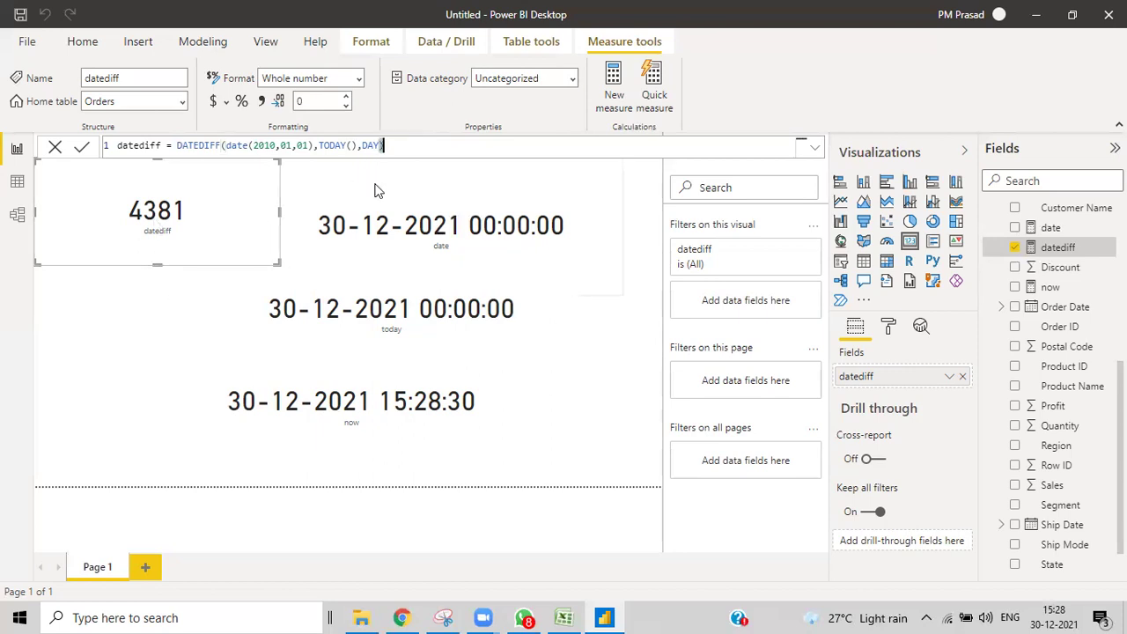
Step: Change the interval of the datediff measure to year and commit the formula
key("BackSpace")
key("BackSpace")
key("BackSpace")
key("BackSpace")
type("year")
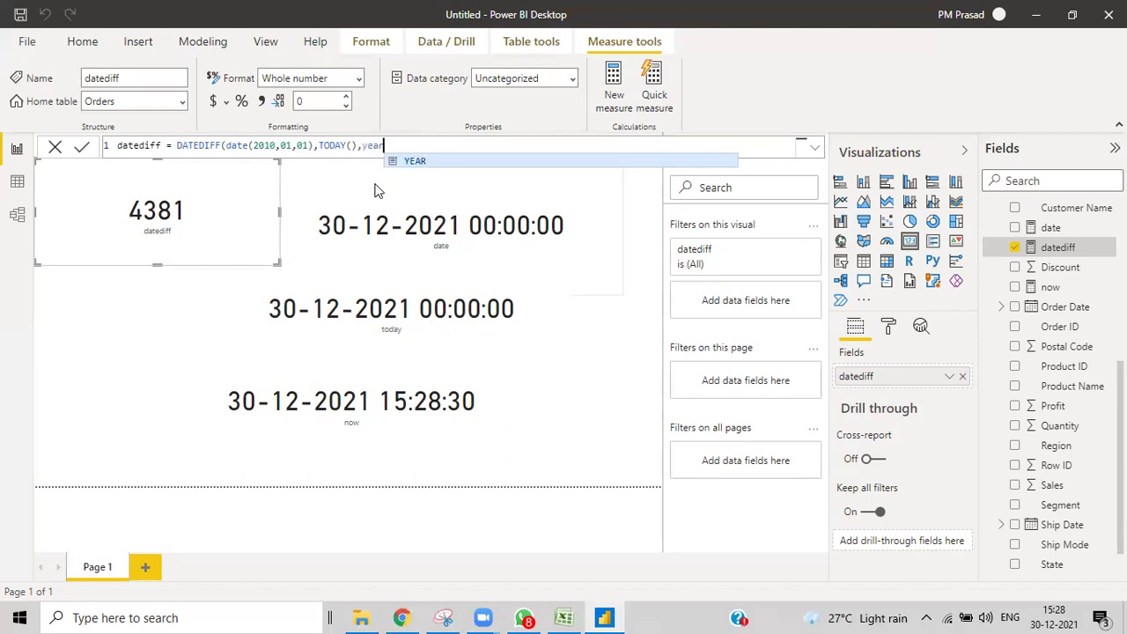
key("Escape")
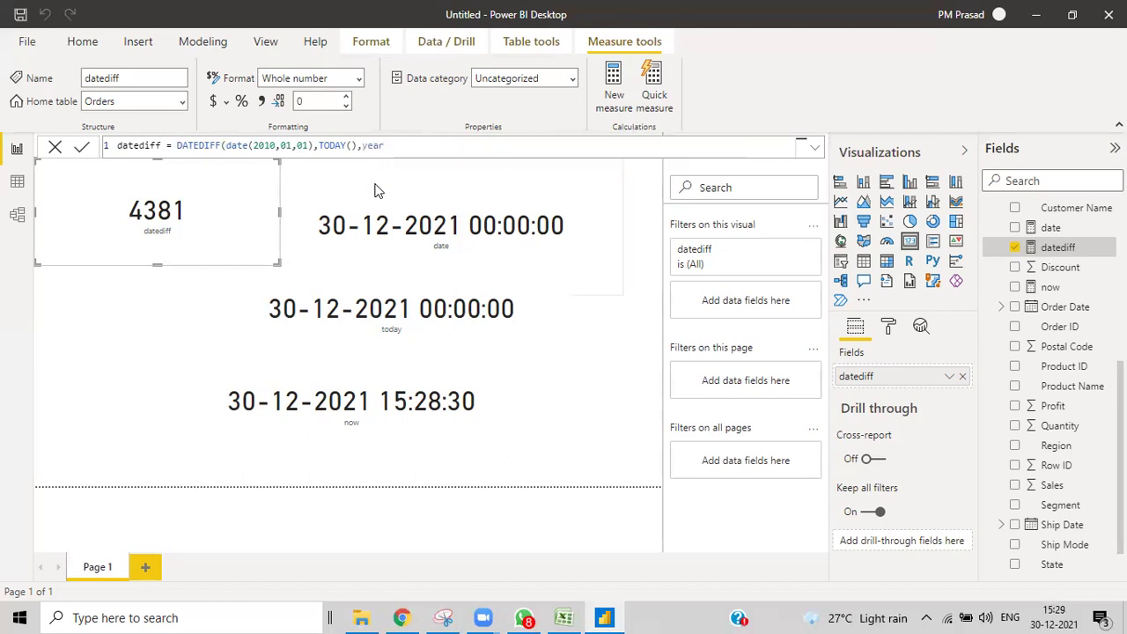
type(")")
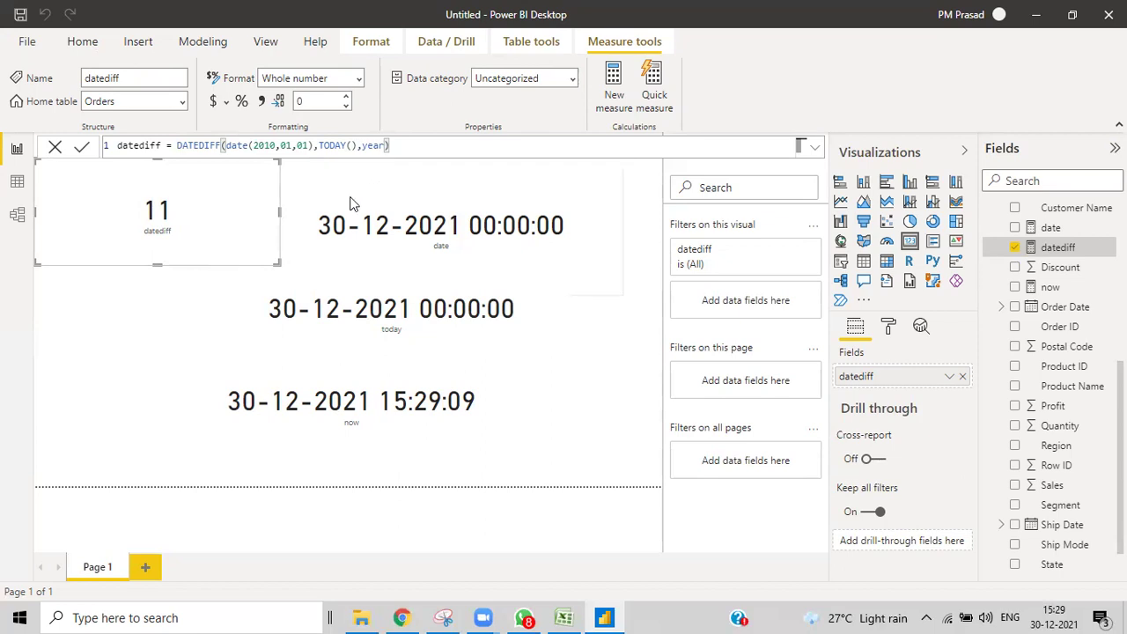
Step: Review the date function list in the Excel workbook, return to Power BI and add a new report page
left_click(574, 617)
scroll(669, 443, "down", 2)
scroll(670, 443, "up", 1)
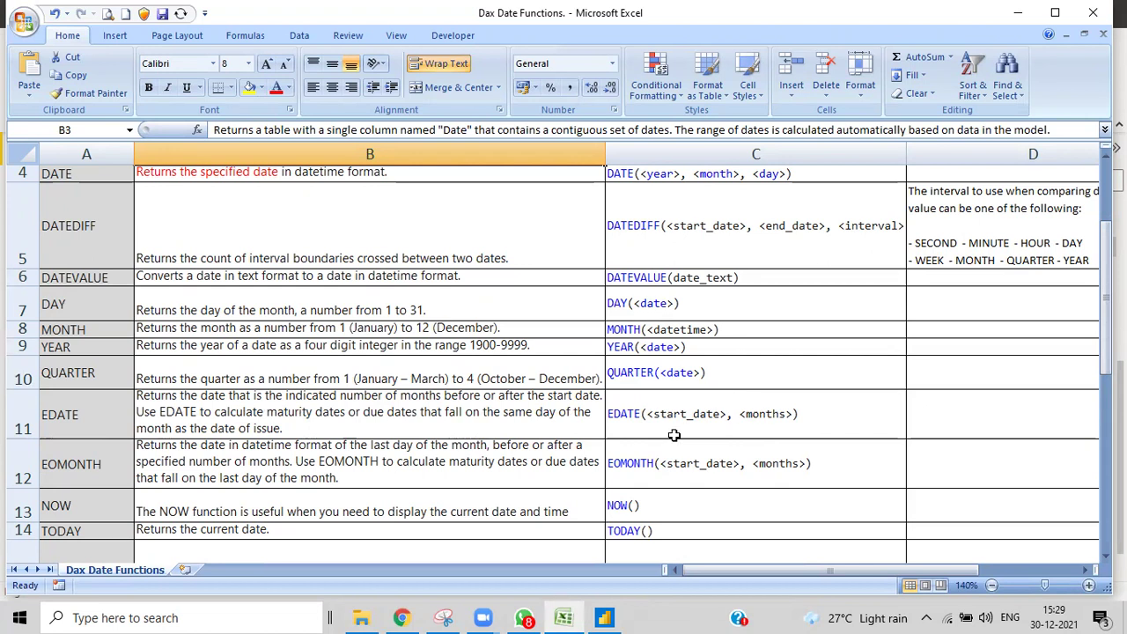
left_click(605, 617)
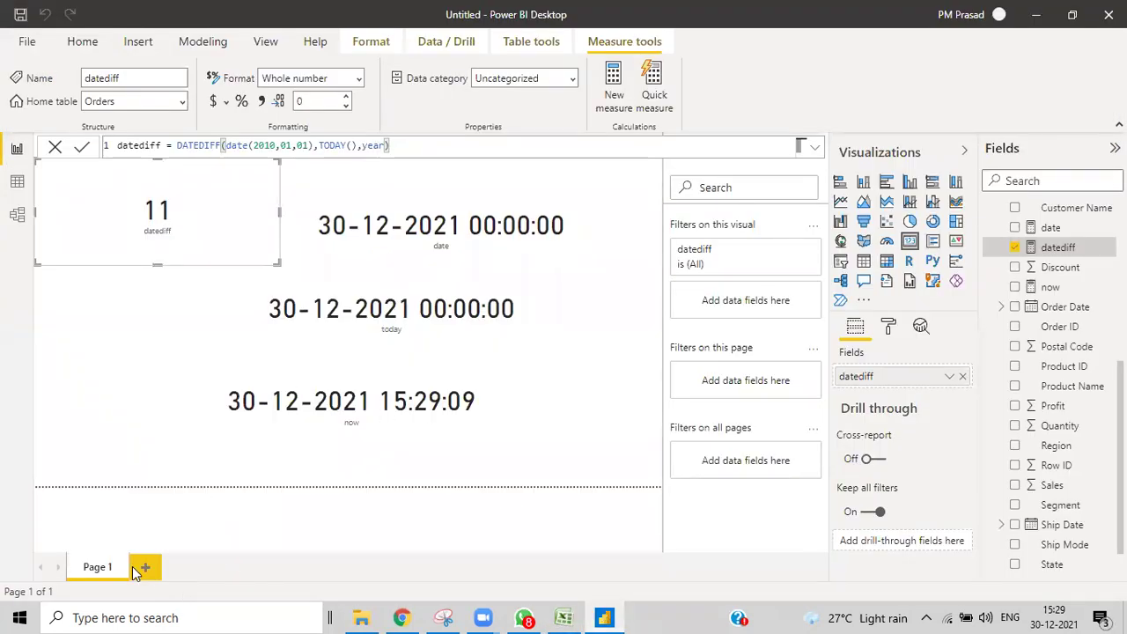
left_click(133, 567)
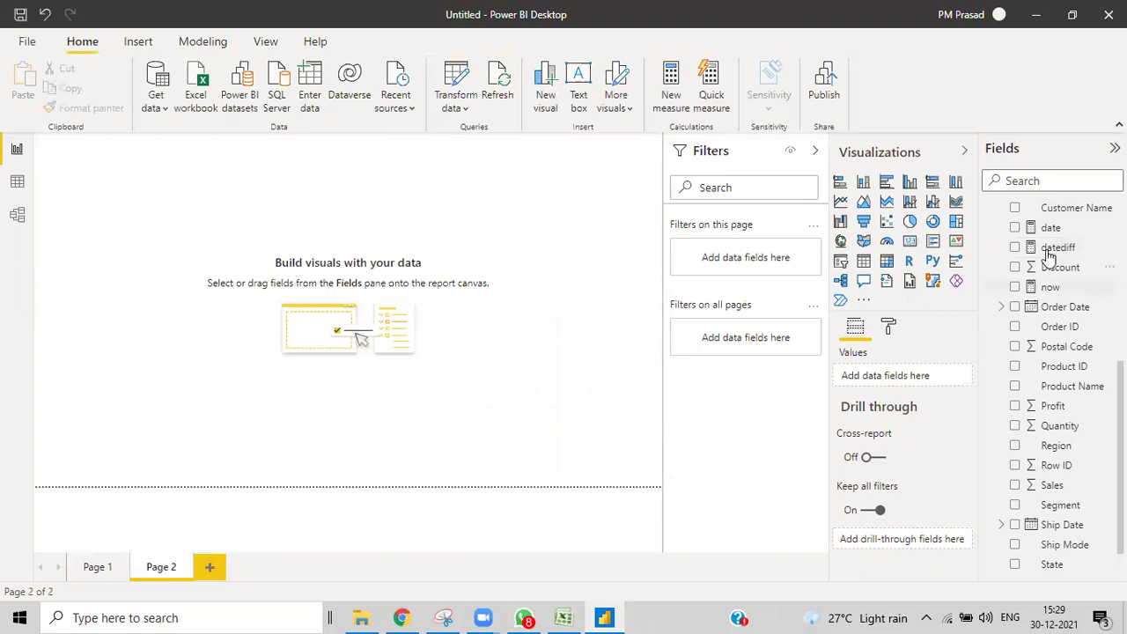
Step: Create a new measure named edate in the Orders table and begin its formula with the EDATE function
right_click(1050, 306)
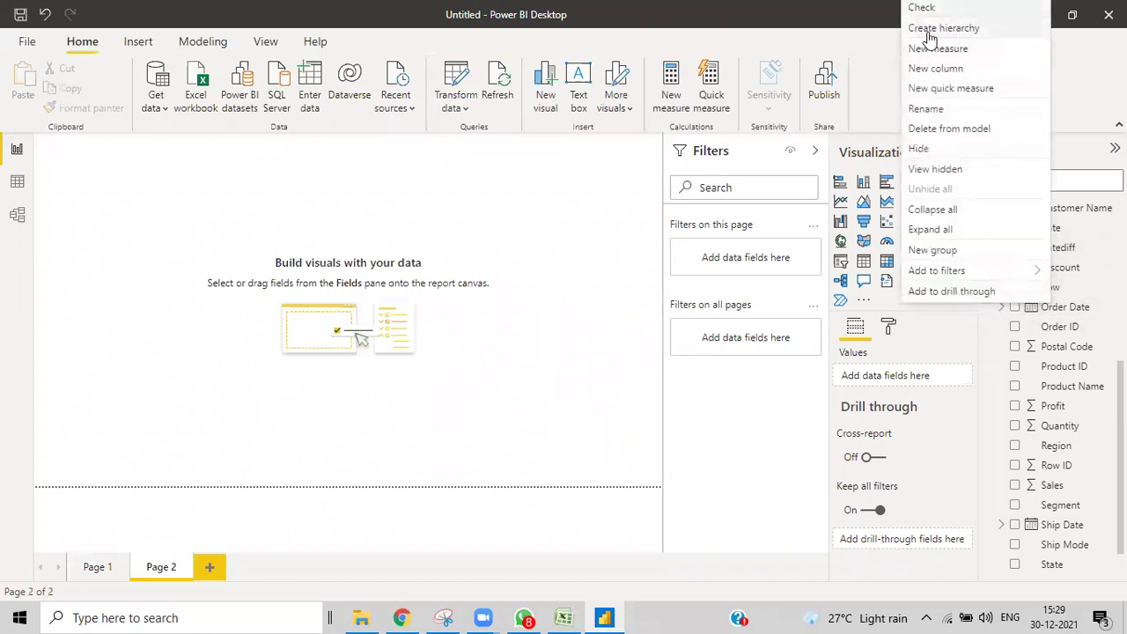
left_click(924, 49)
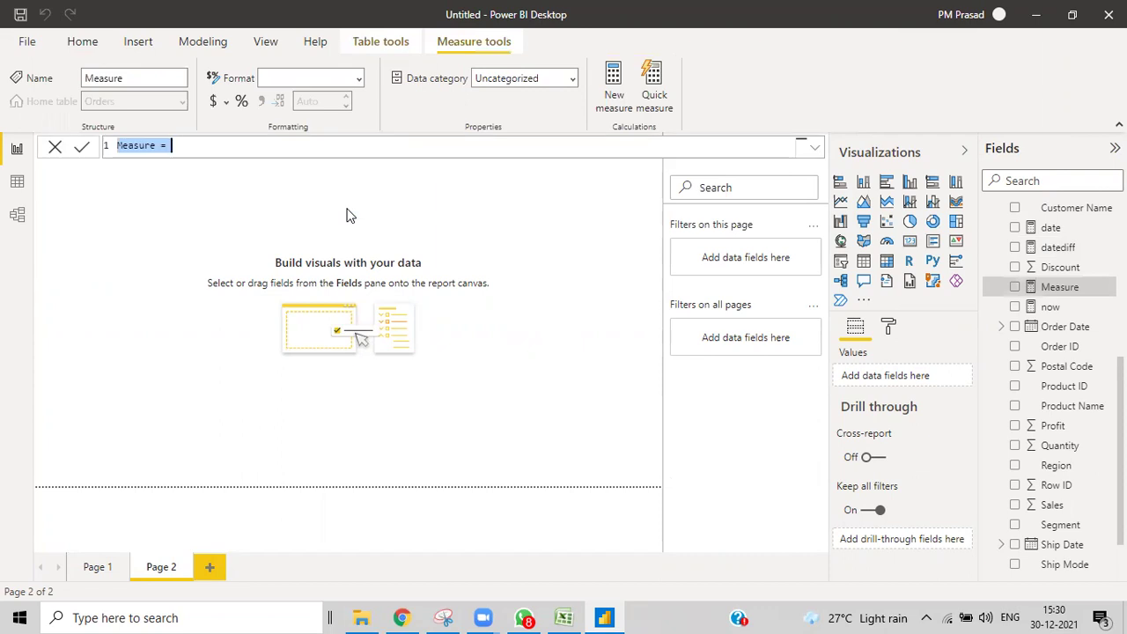
key("BackSpace")
type("eda")
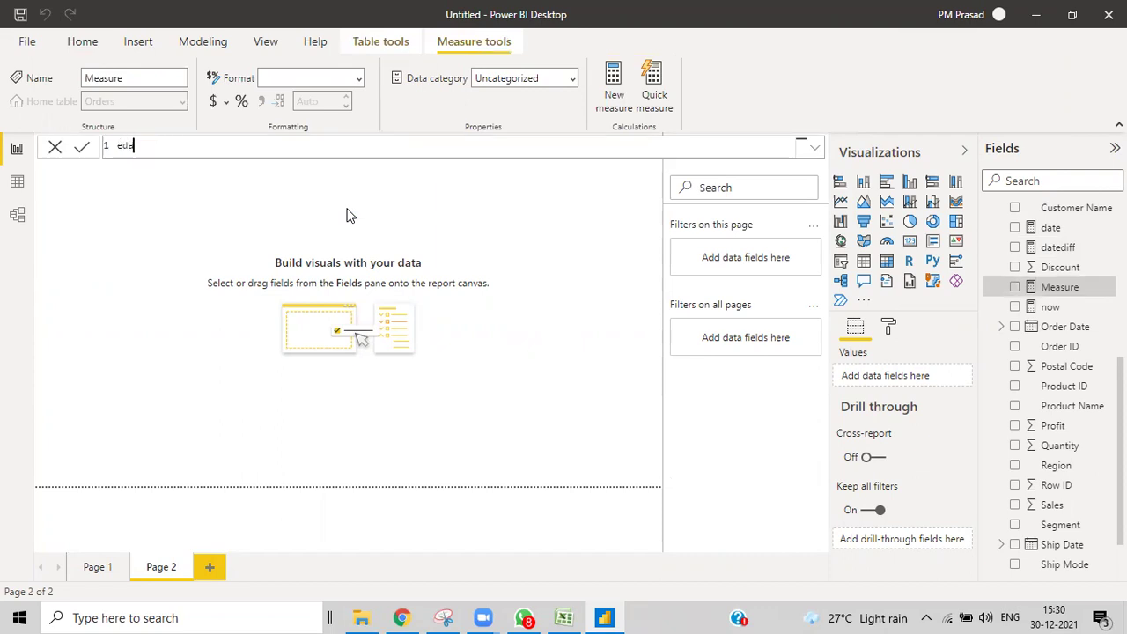
type("te=edate")
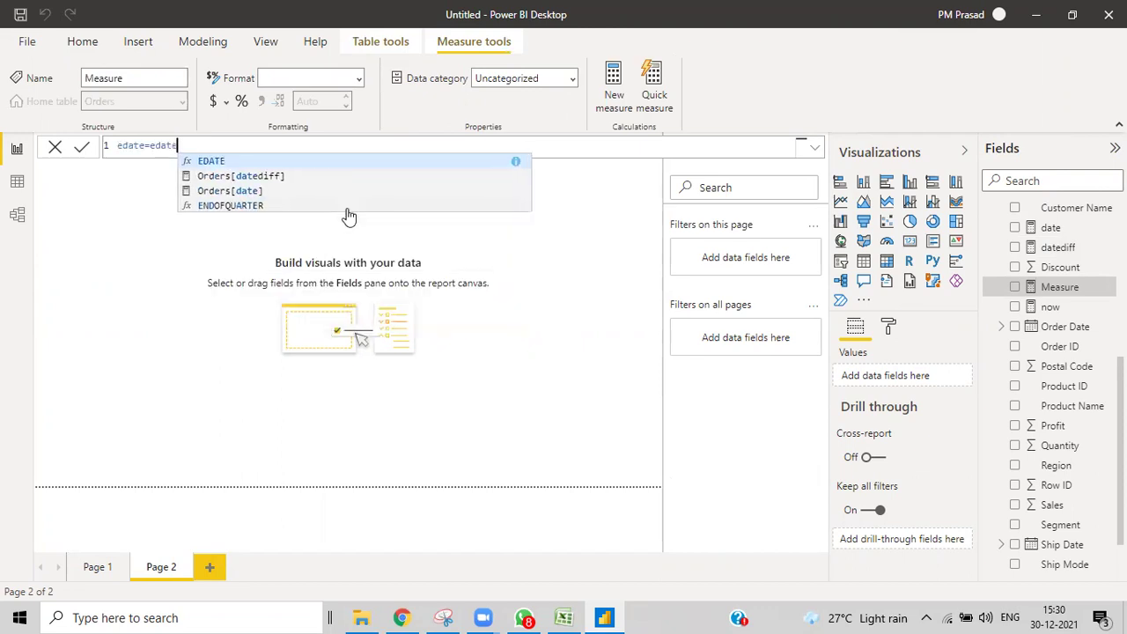
key("Tab")
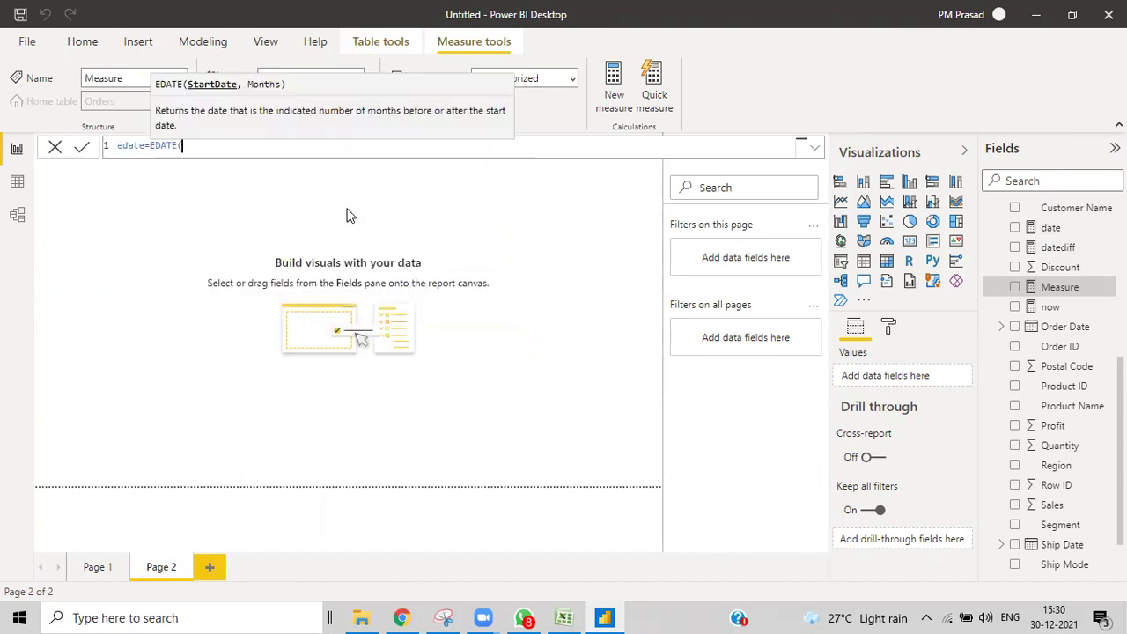
Step: Use TODAY() as the start date of the EDATE formula
type("da")
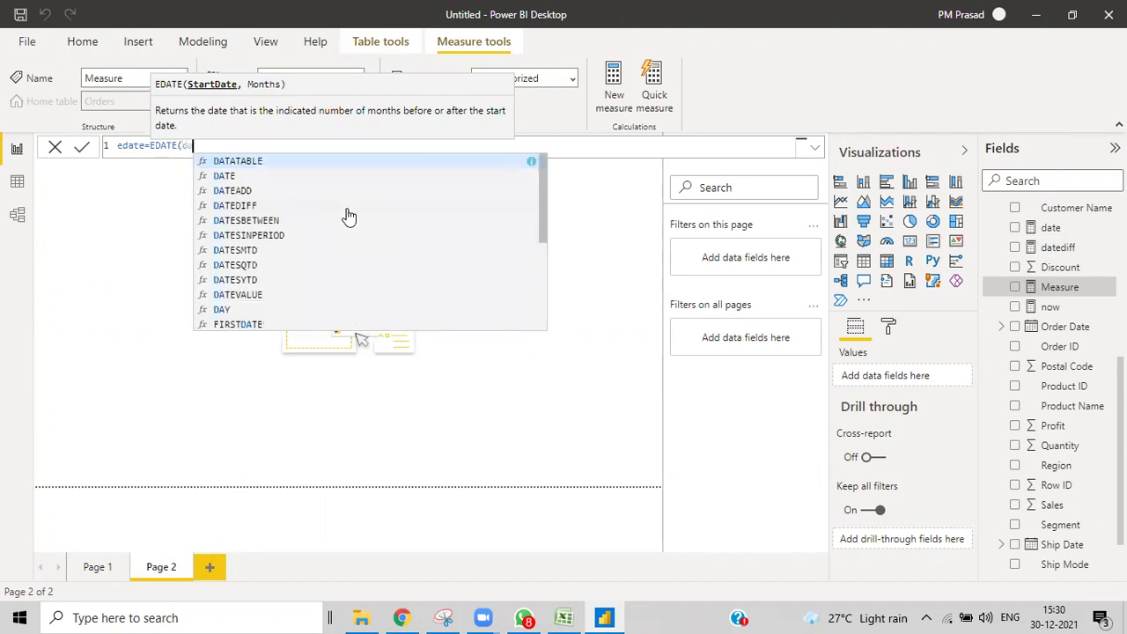
key("BackSpace")
key("BackSpace")
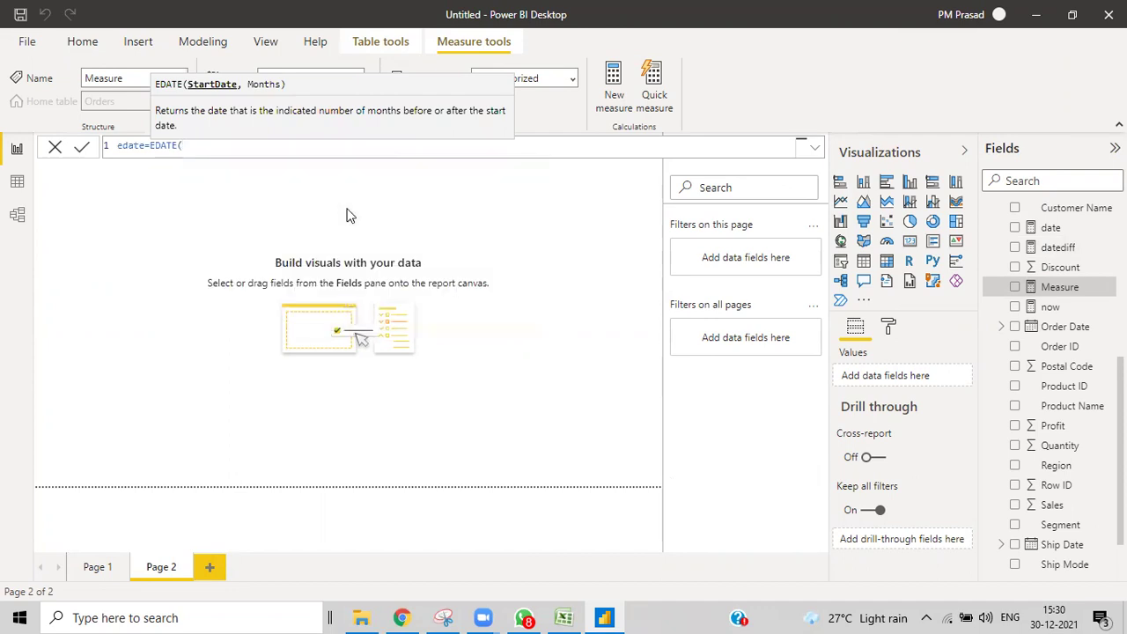
type("t")
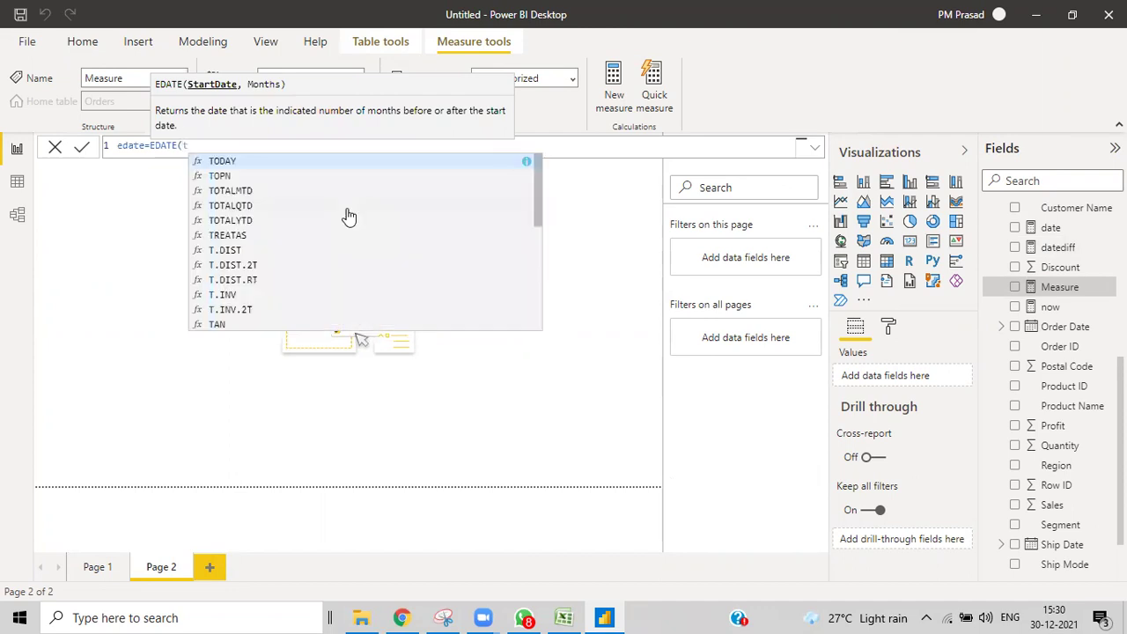
type("oday")
key("Tab")
type(")")
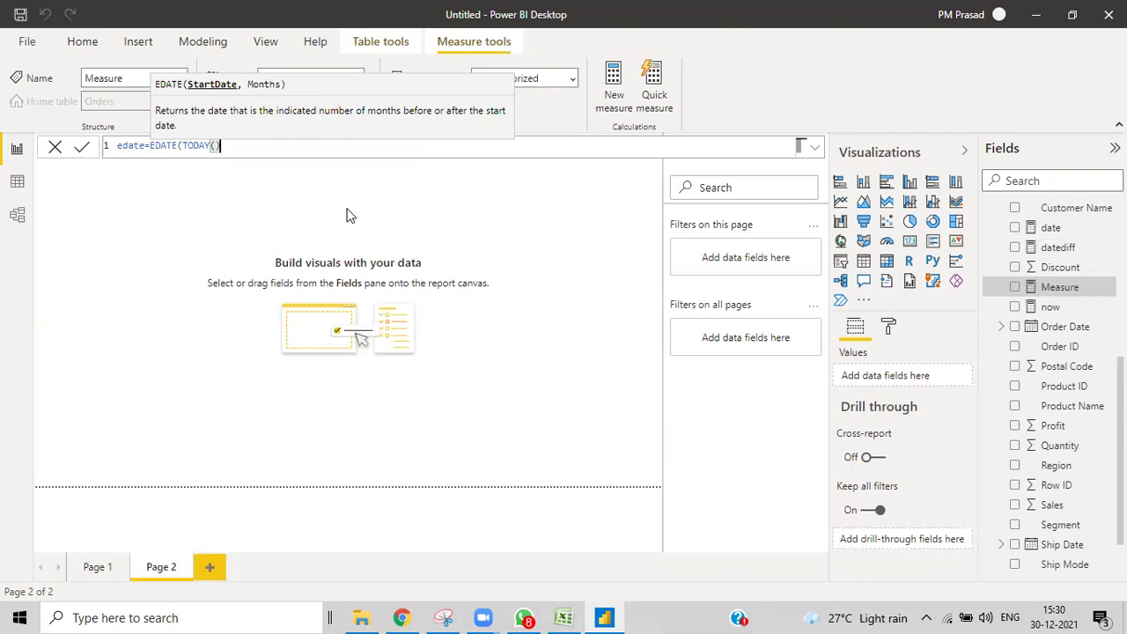
Step: Set the months argument of the EDATE formula to -3, close the formula and commit the measure
type(",")
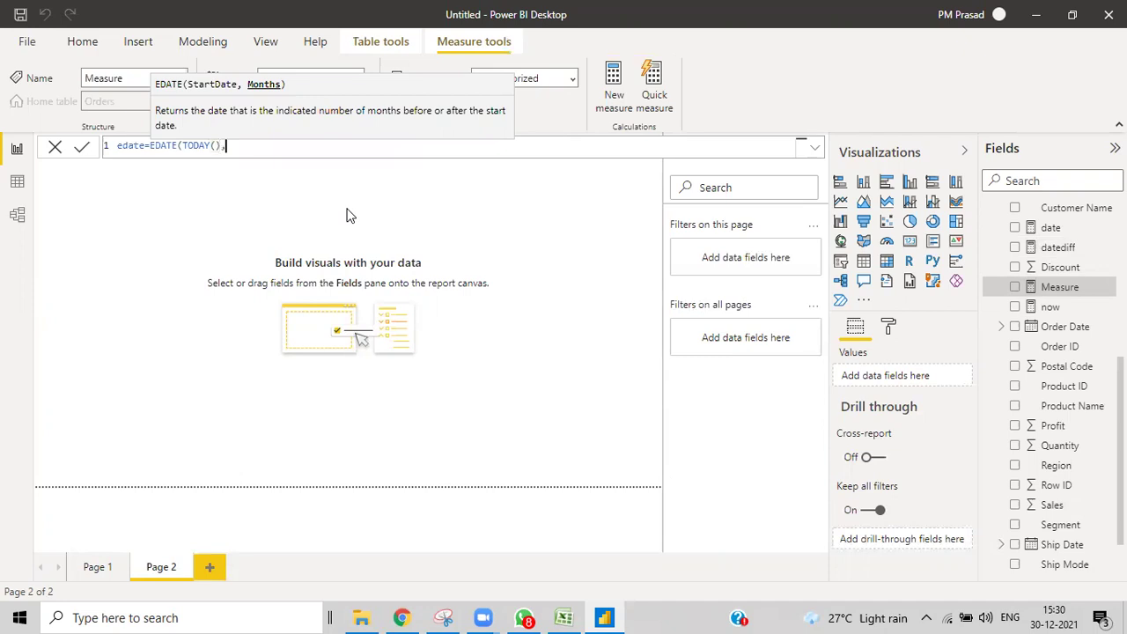
type("3")
type("1")
key("BackSpace")
type("3")
key("BackSpace")
type("-3)")
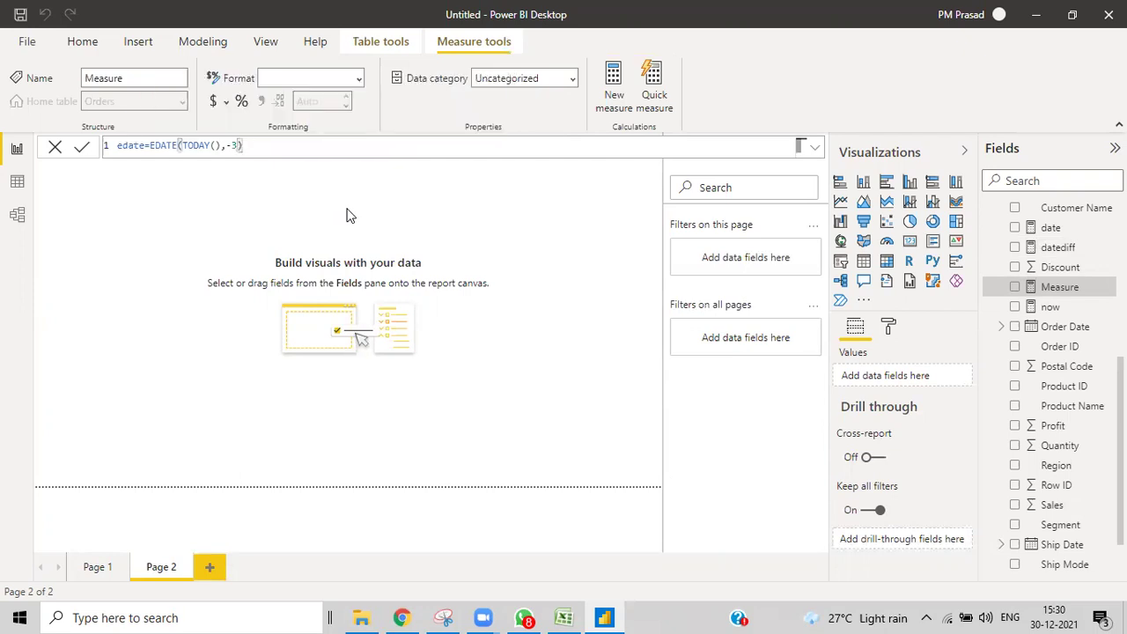
key("Return")
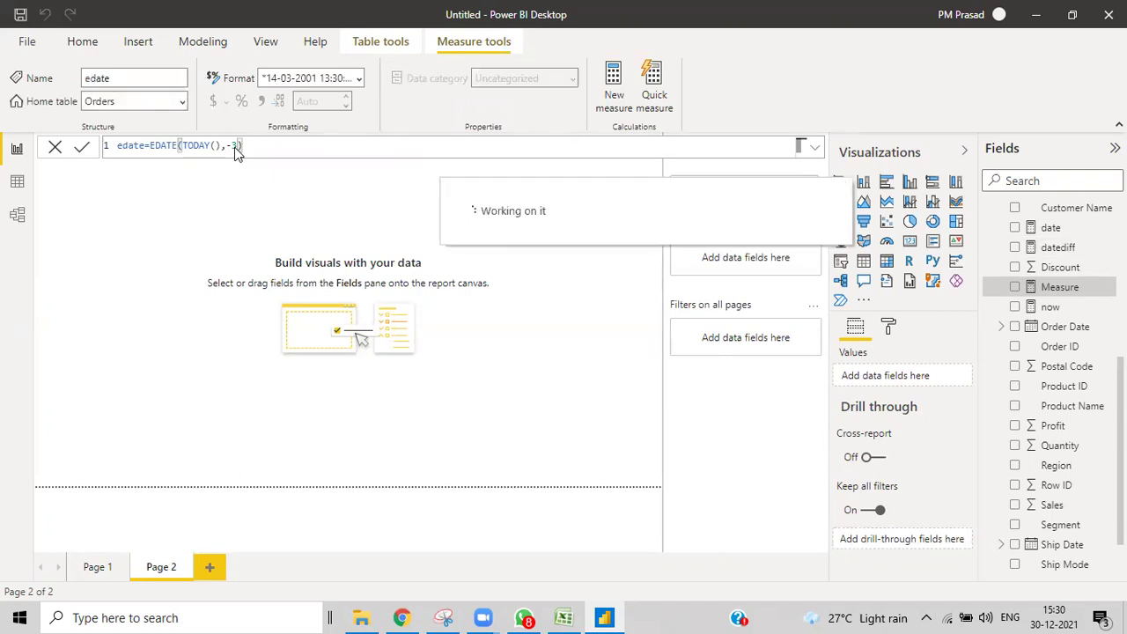
Step: Add a card showing the edate measure near the page's upper middle, widened to fit the full date and reduced in height
left_click(447, 237)
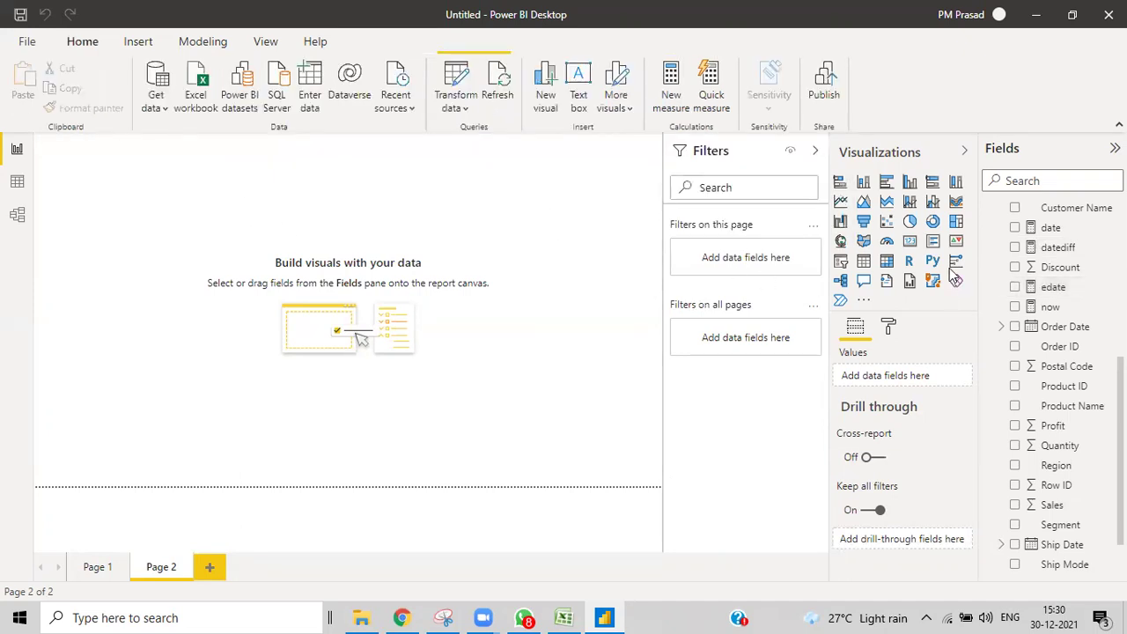
left_click(912, 242)
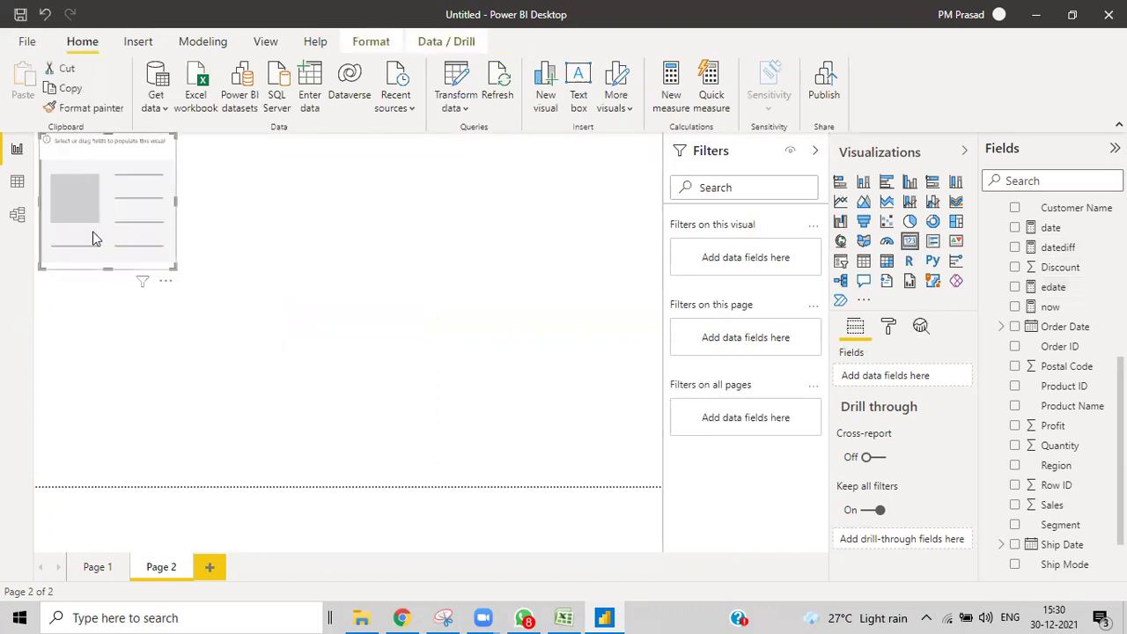
left_click_drag(93, 237, 444, 262)
scroll(1073, 317, "up", 2)
scroll(1070, 379, "down", 2)
left_click_drag(1055, 289, 401, 230)
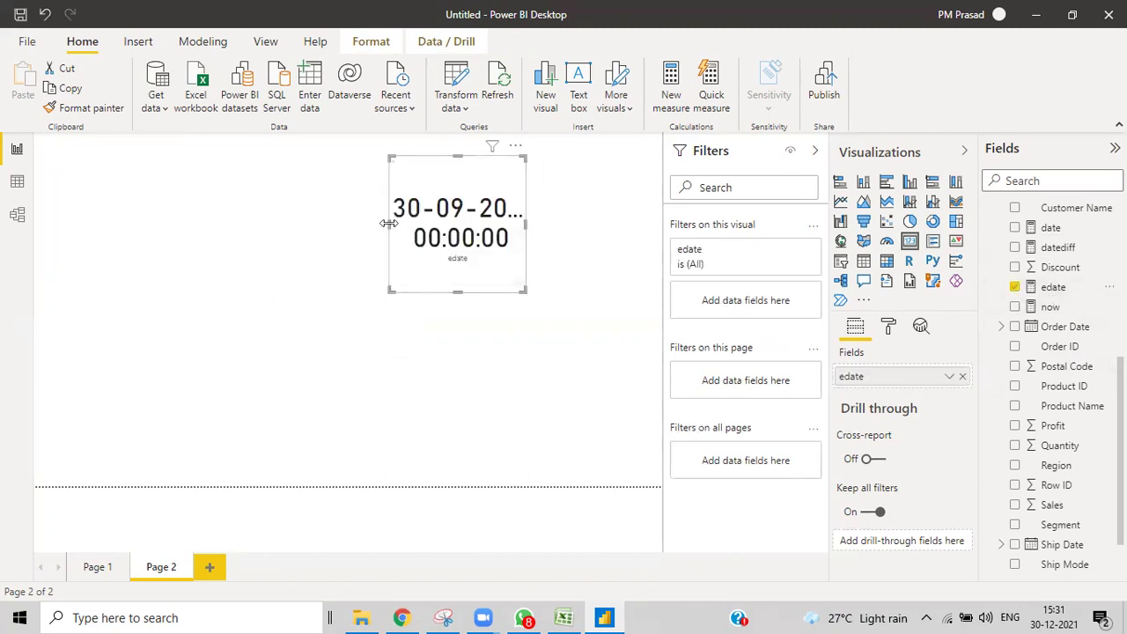
left_click_drag(303, 239, 200, 240)
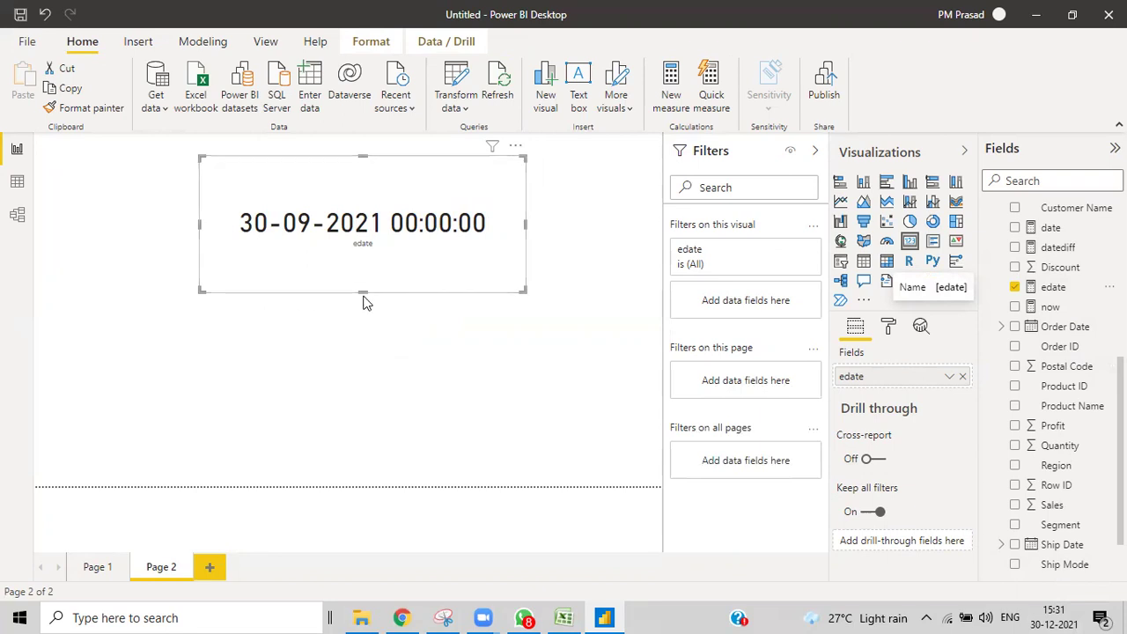
left_click_drag(363, 291, 365, 229)
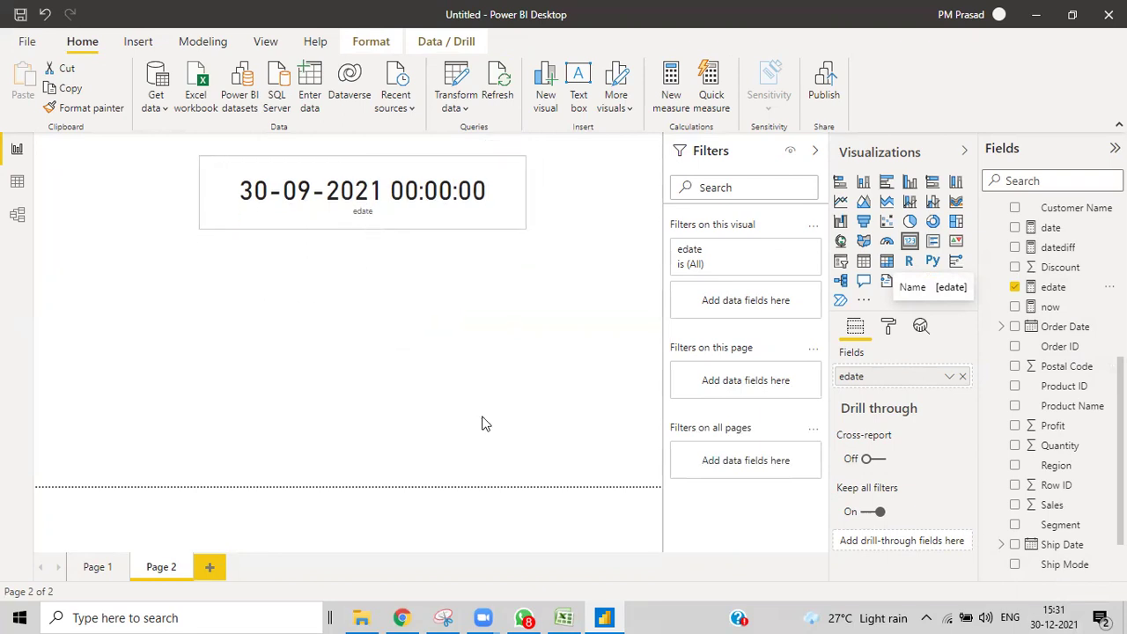
Step: Check the function list in Excel and, back in Power BI, set the months argument of the edate measure to 3 and commit
left_click(565, 617)
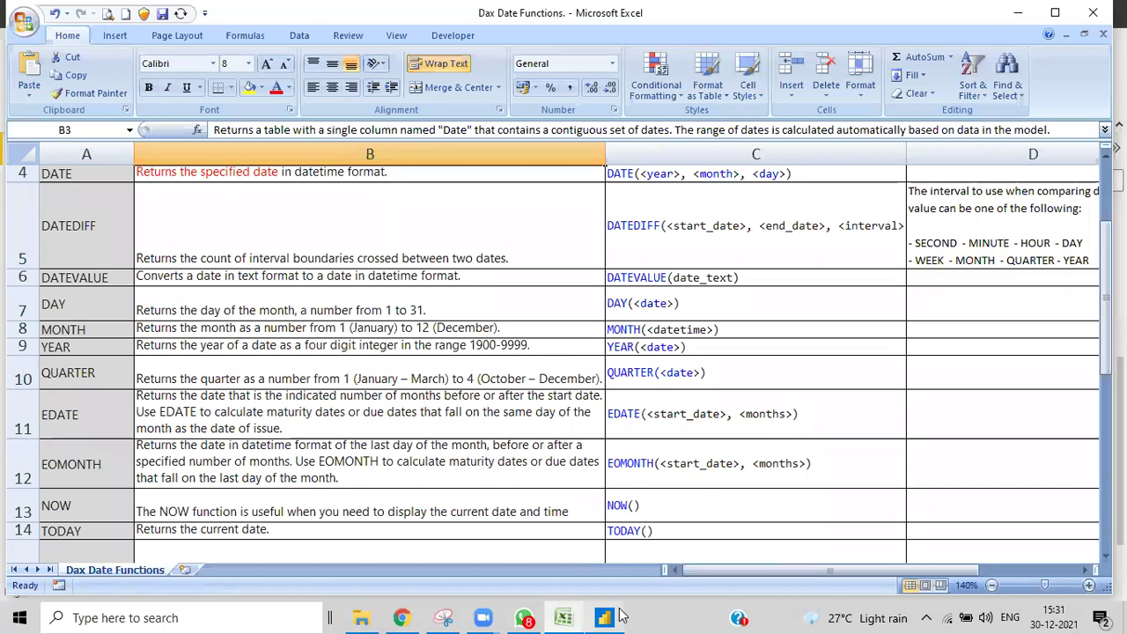
left_click(606, 617)
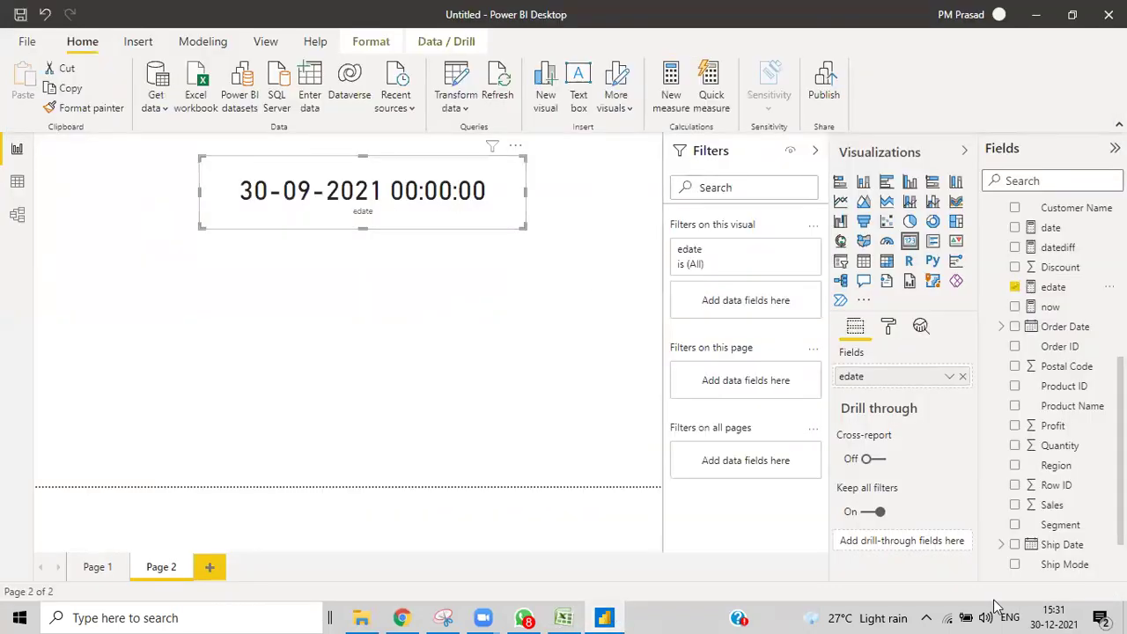
left_click(1056, 289)
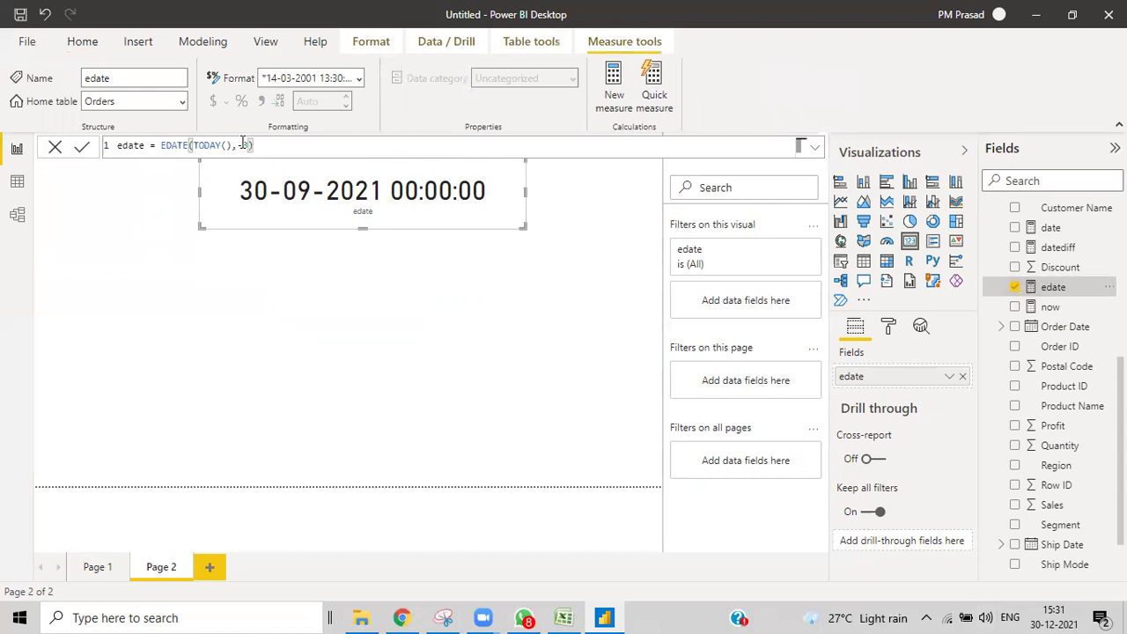
key("BackSpace")
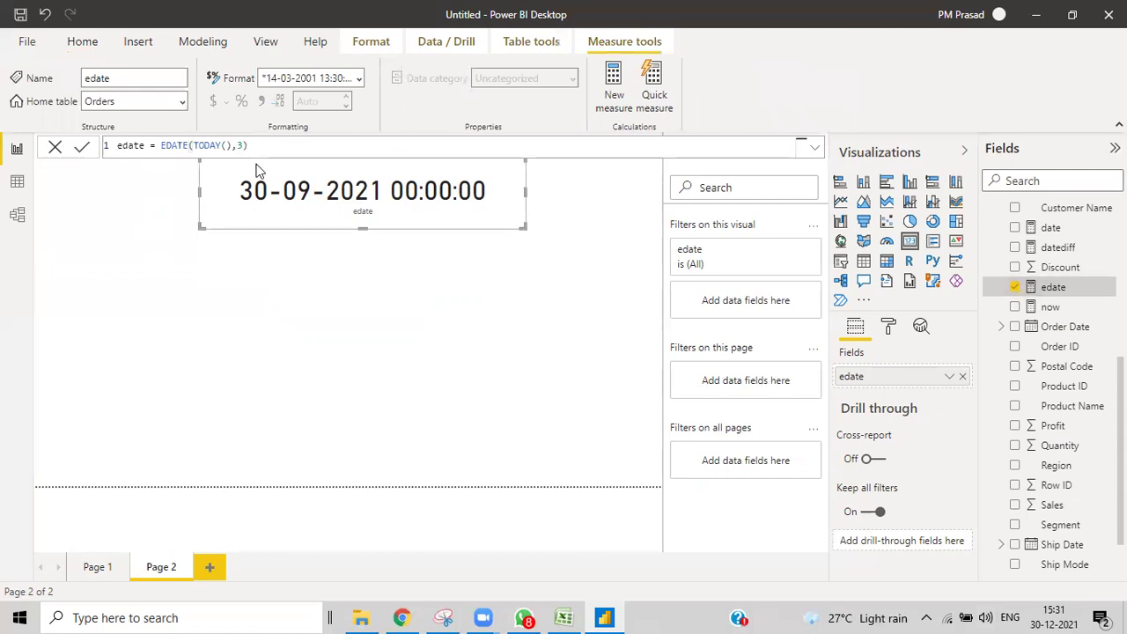
key("Return")
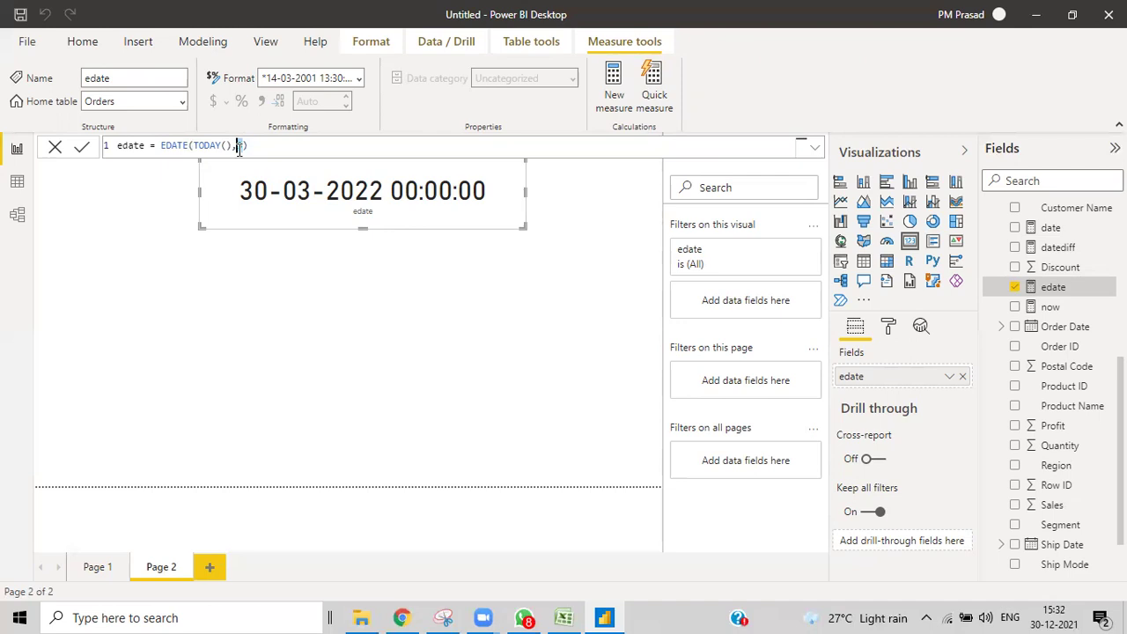
Step: Enter 3 as the edate measure's months argument, check the EOMONTH syntax in the Excel function list and return to Power BI
type("3")
left_click(564, 618)
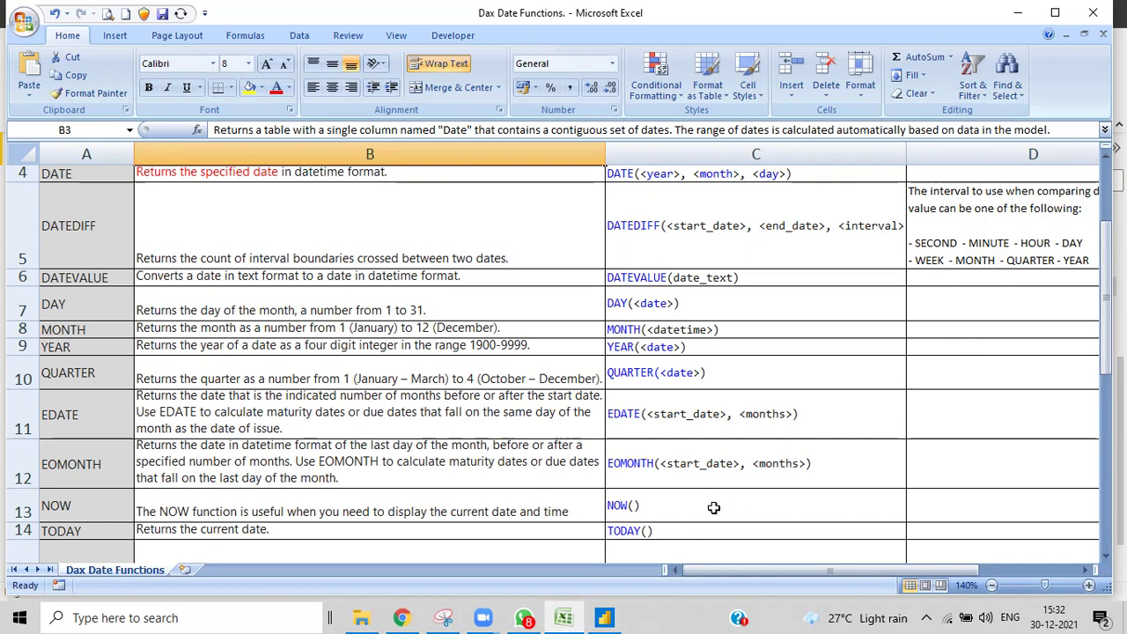
left_click(604, 618)
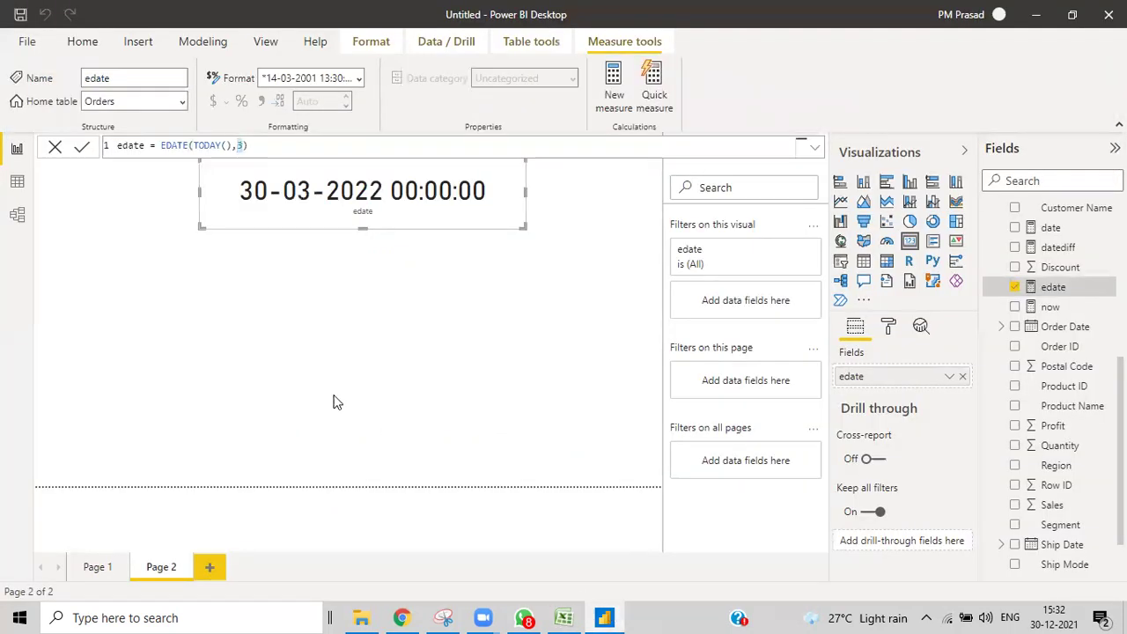
Step: Create a measure named eomonth in the Orders table and start its formula with the EOMONTH function
right_click(1053, 290)
left_click(956, 316)
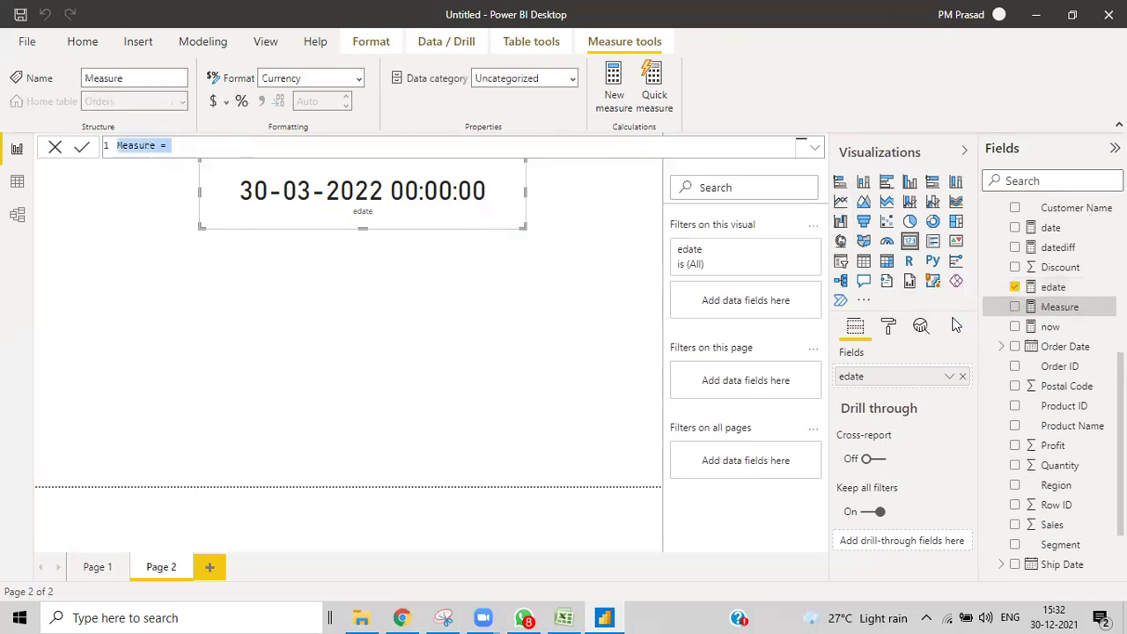
type("eomonth")
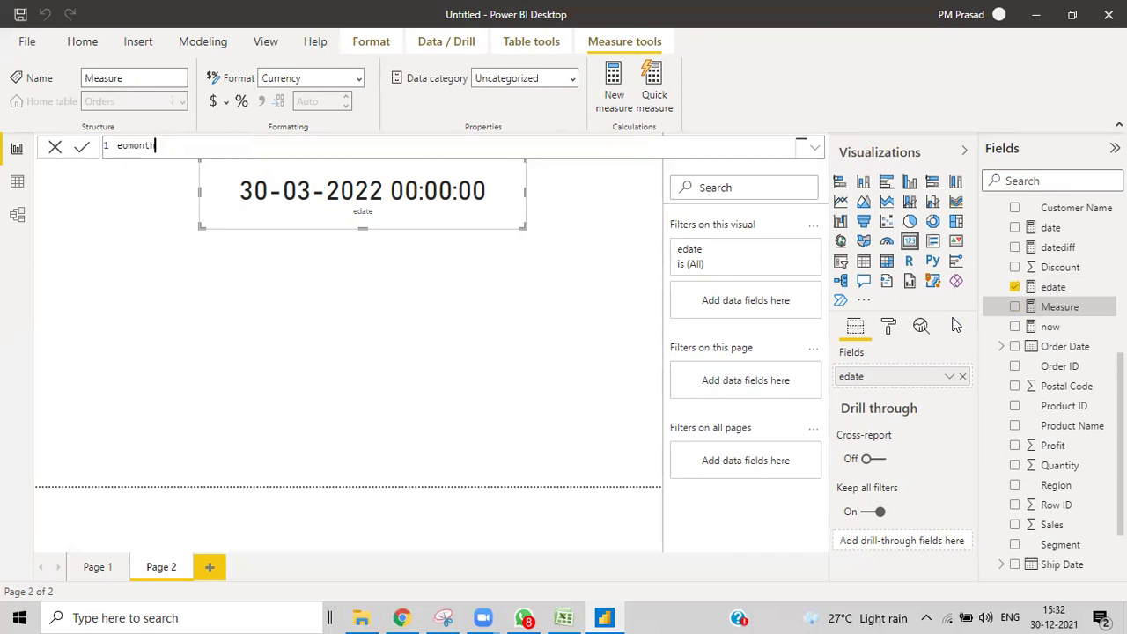
type("=e")
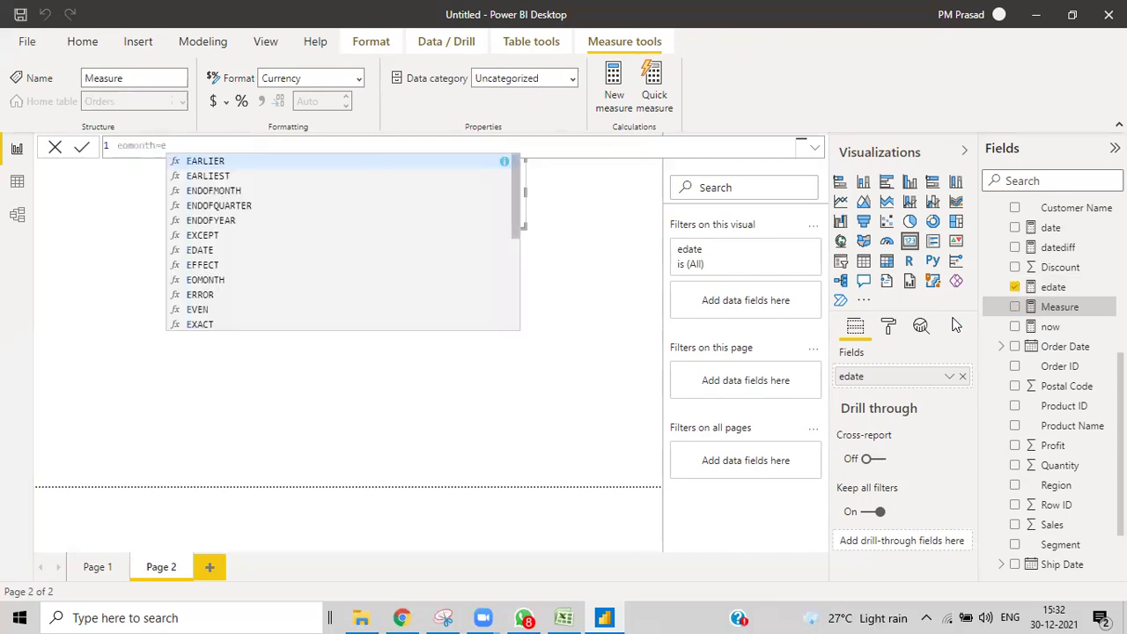
type("omonth")
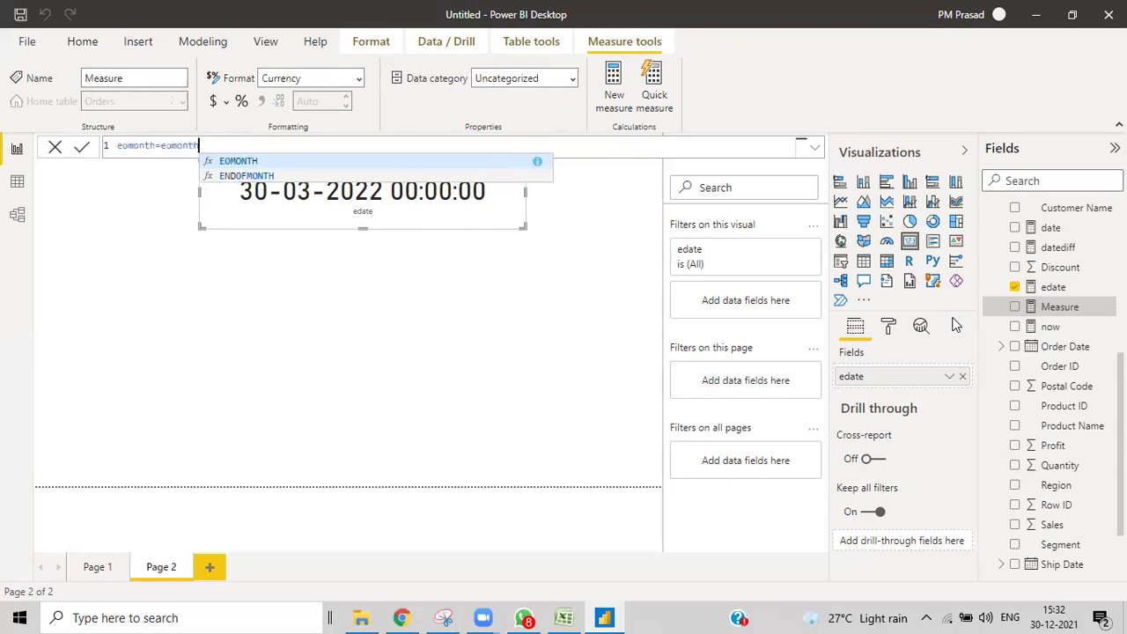
key("Tab")
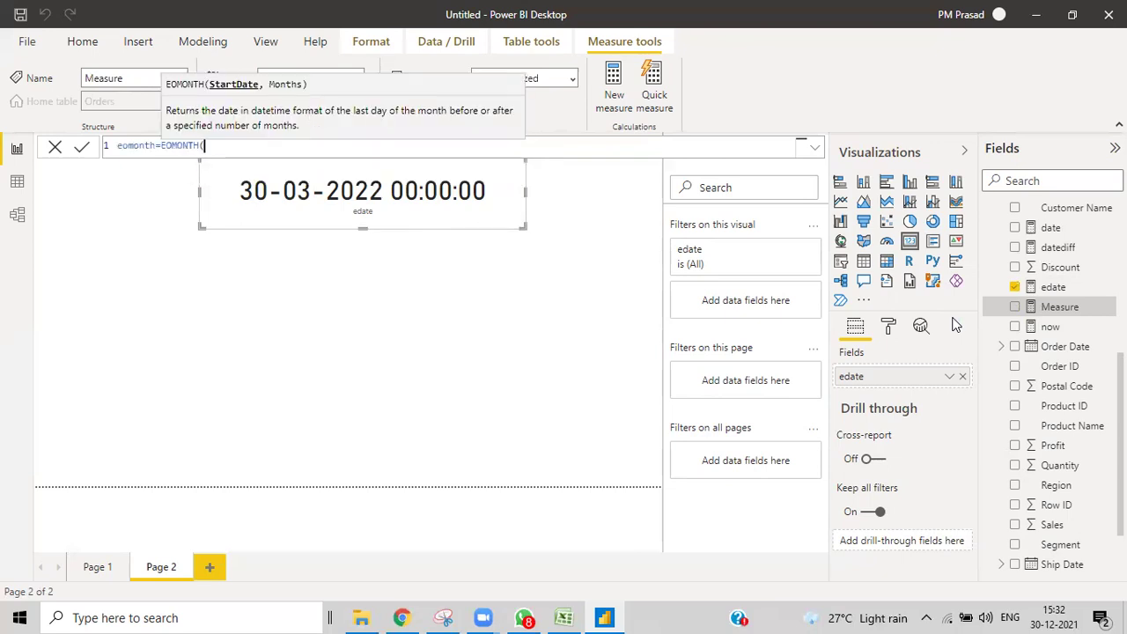
Step: Complete the EOMONTH formula with date(2021,03,10) as start date and -1 as months, and commit the measure
type("date")
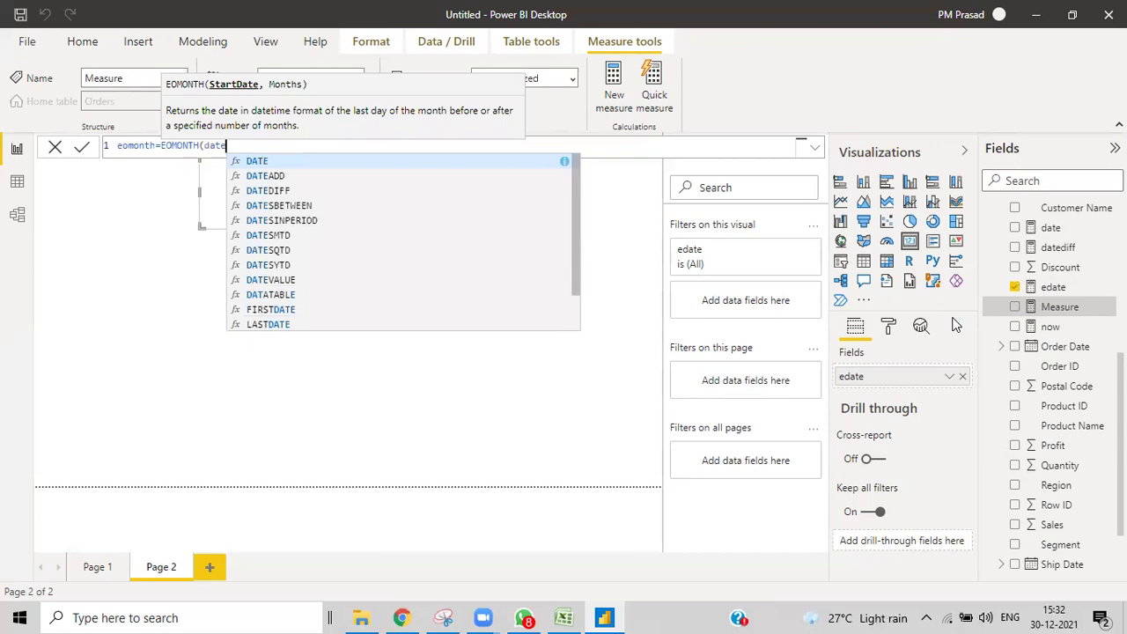
type("(")
type("2021")
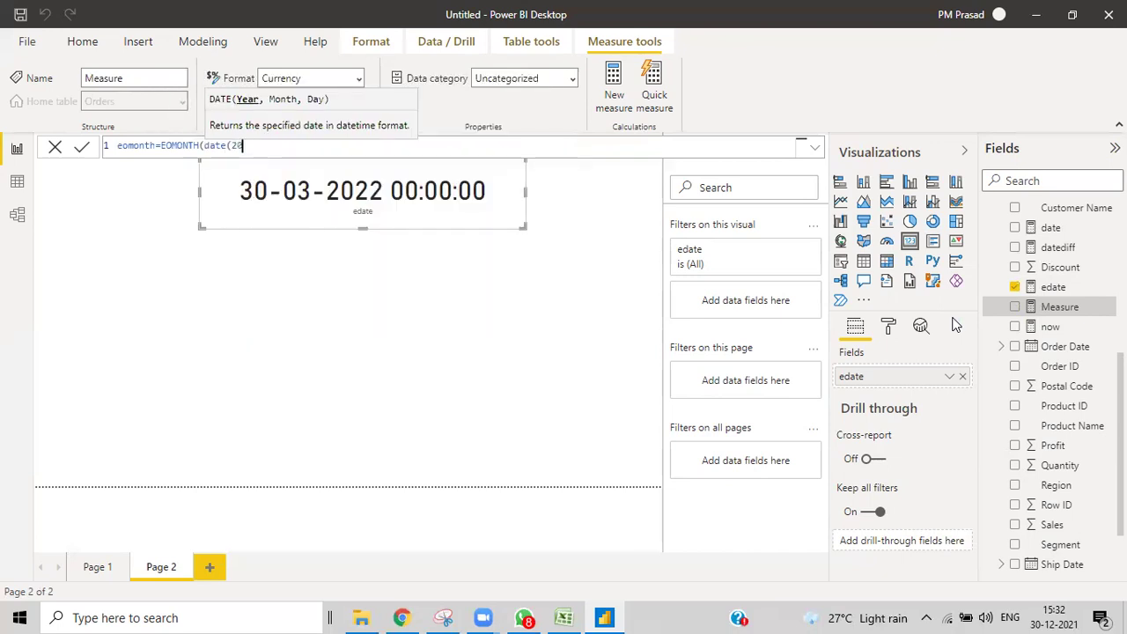
type("03,10")
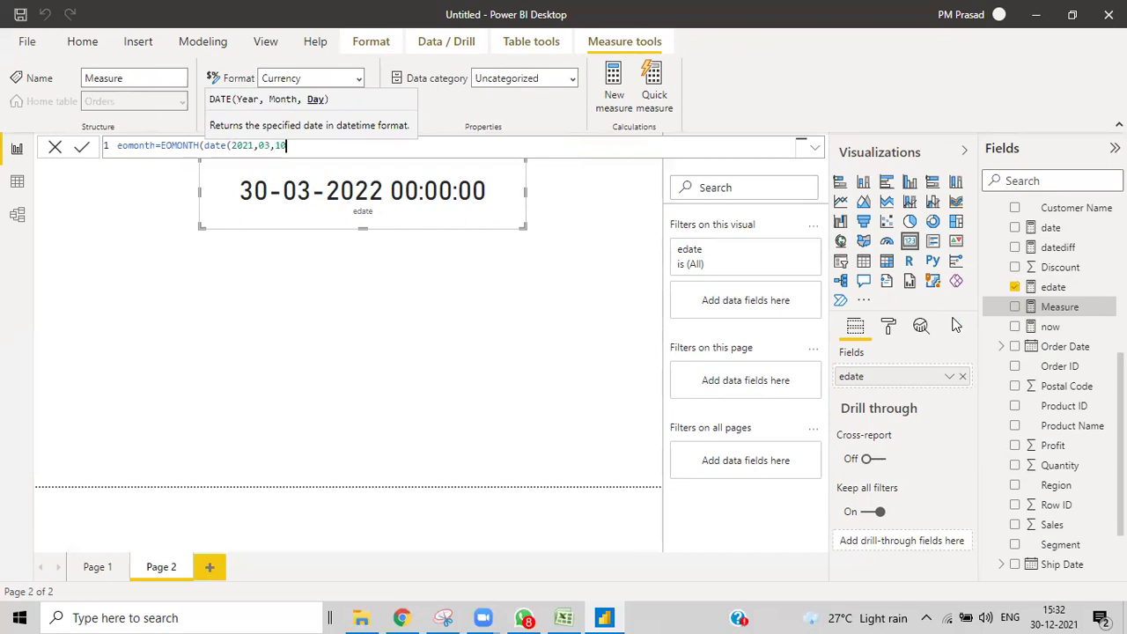
type(")")
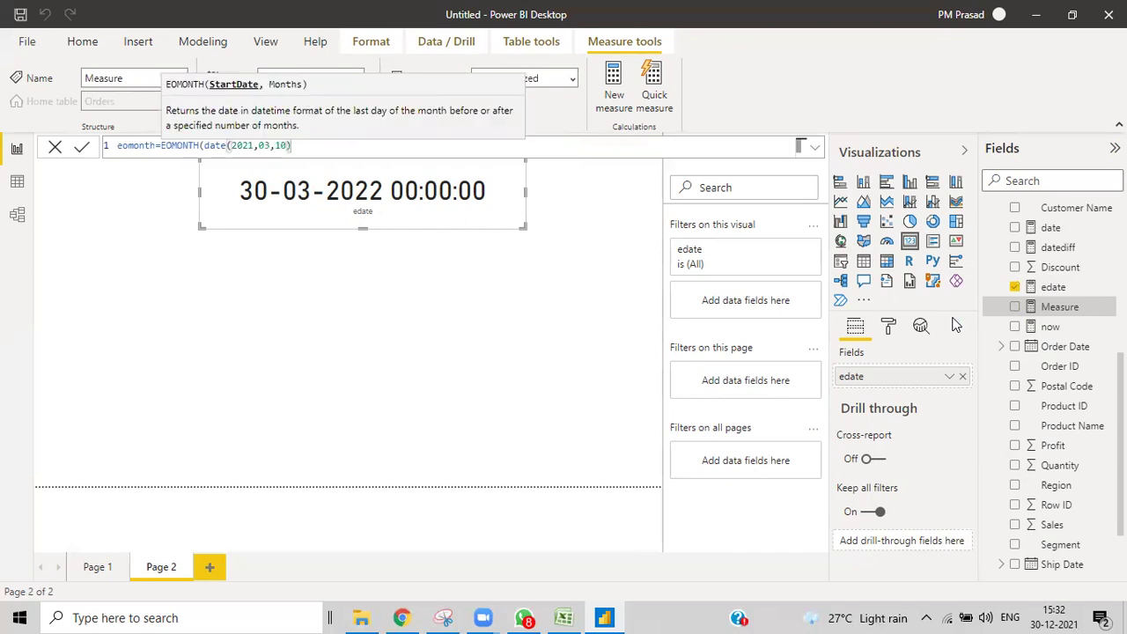
type(",")
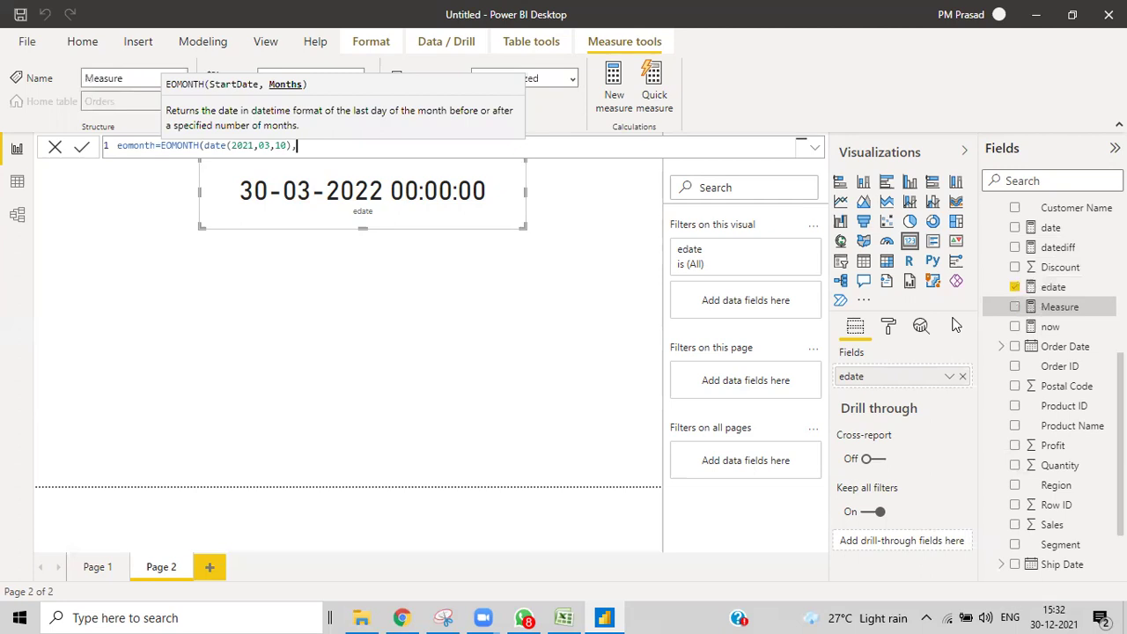
type("-1)")
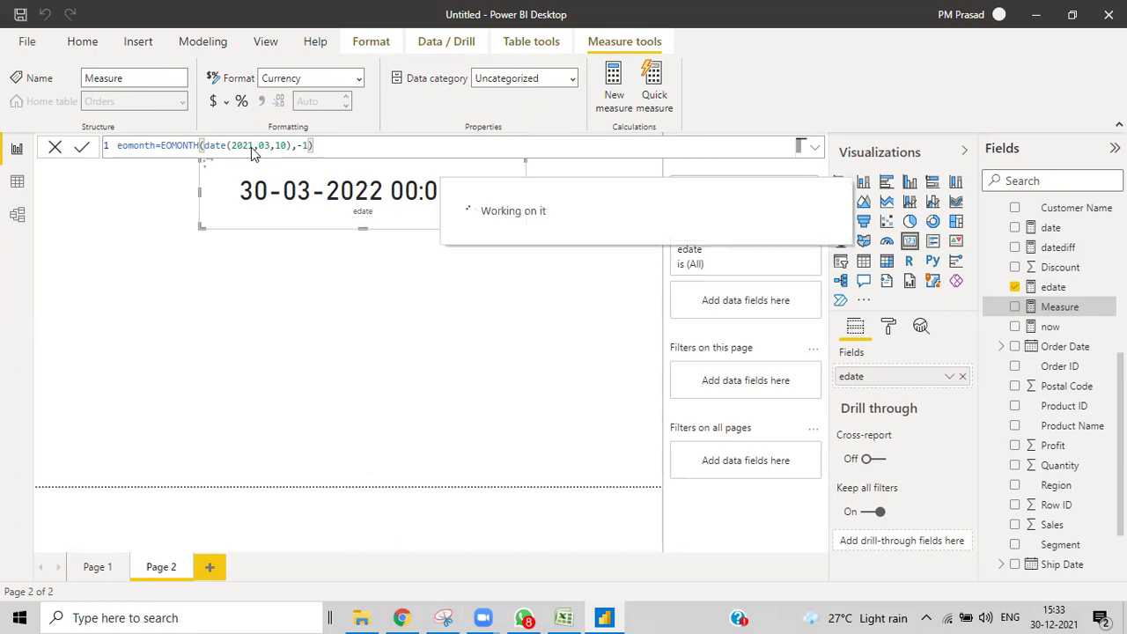
Step: Add a card showing the eomonth measure below the edate card, wide enough for the full date
left_click(345, 333)
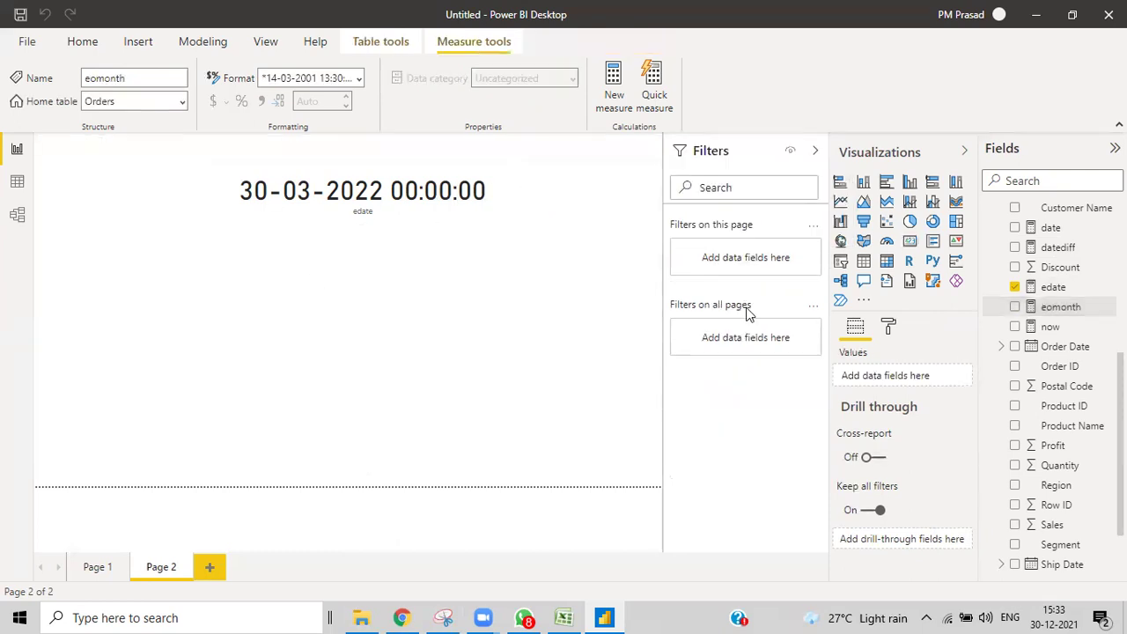
left_click(910, 240)
left_click_drag(252, 370, 525, 368)
scroll(1093, 393, "up", 5)
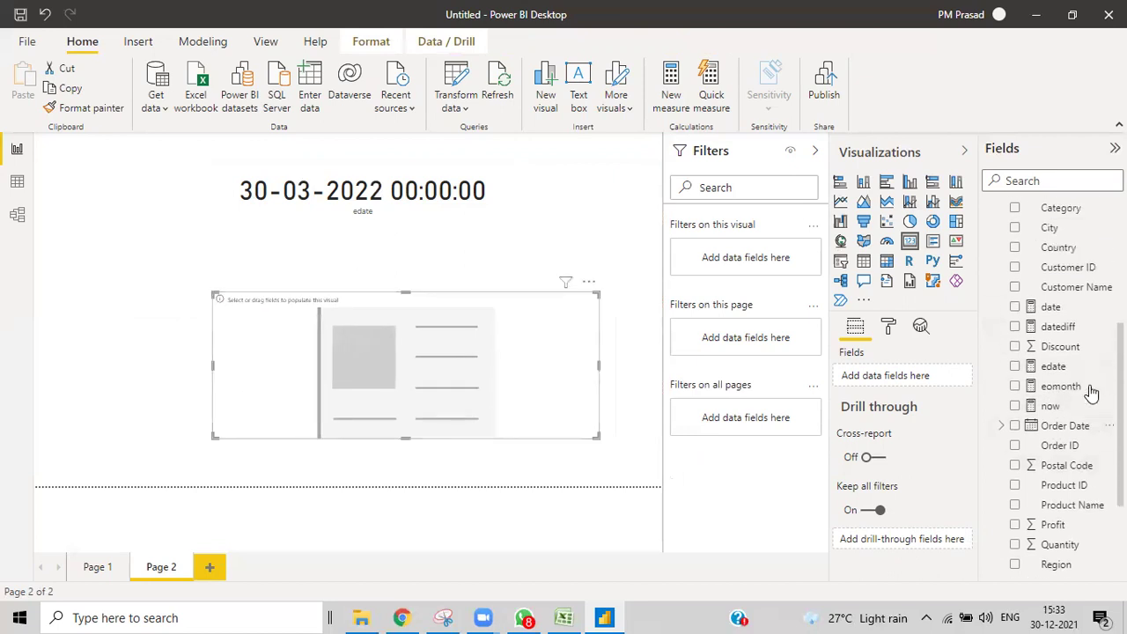
scroll(1093, 394, "down", 6)
left_click_drag(1057, 246, 401, 367)
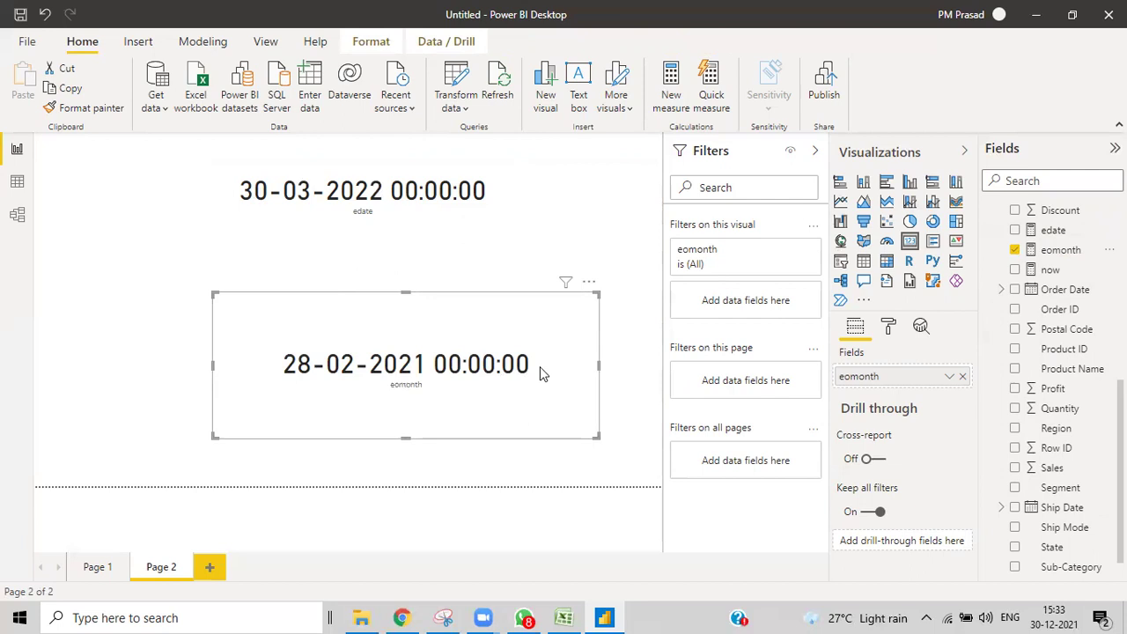
Step: Set the months argument of the eomonth measure to 3 and commit the formula
left_click(1055, 252)
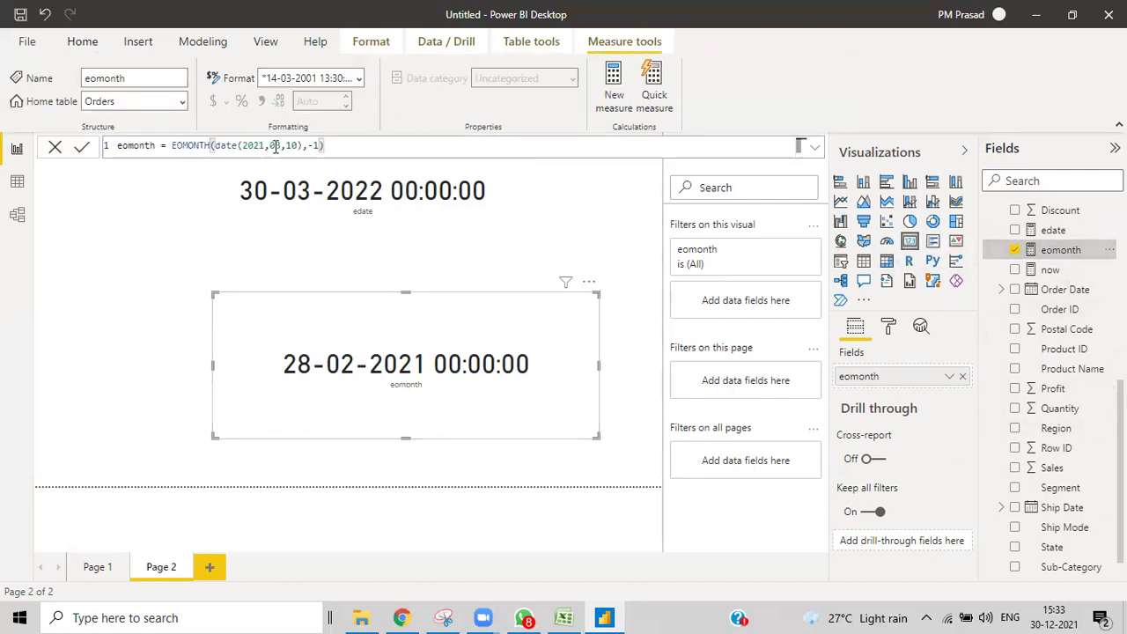
left_click_drag(308, 145, 321, 145)
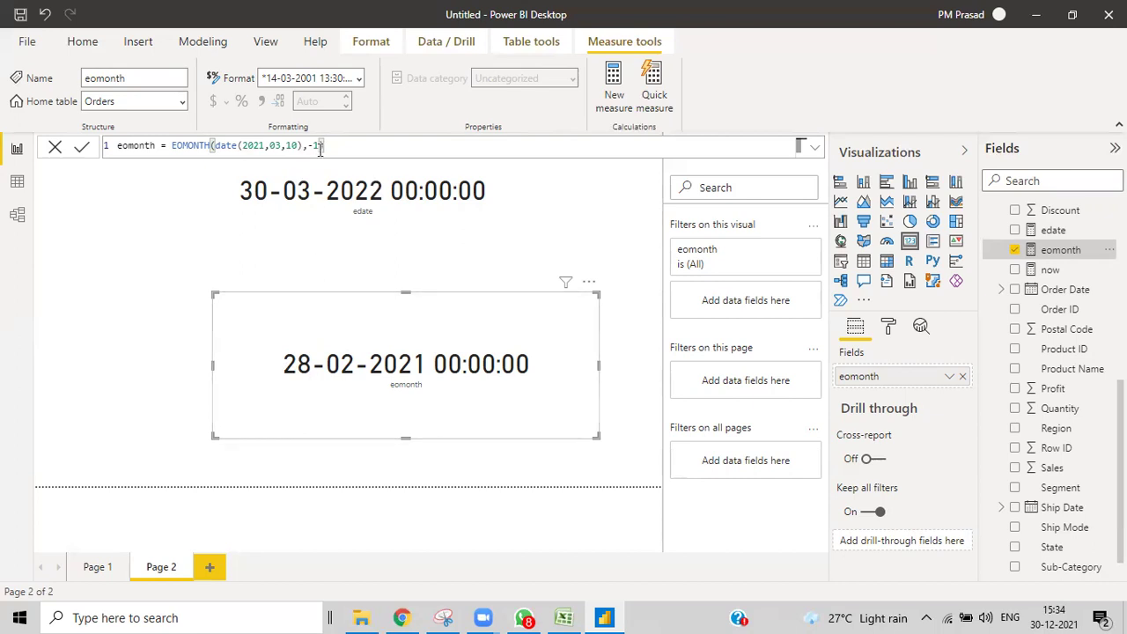
key("BackSpace")
key("BackSpace")
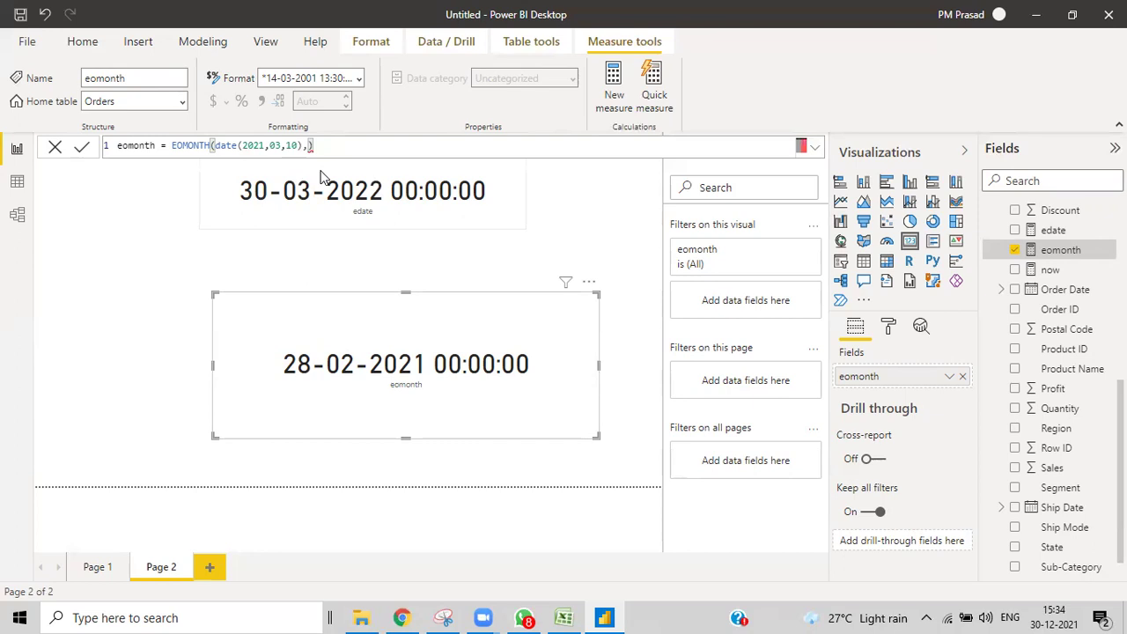
type("3")
key("Return")
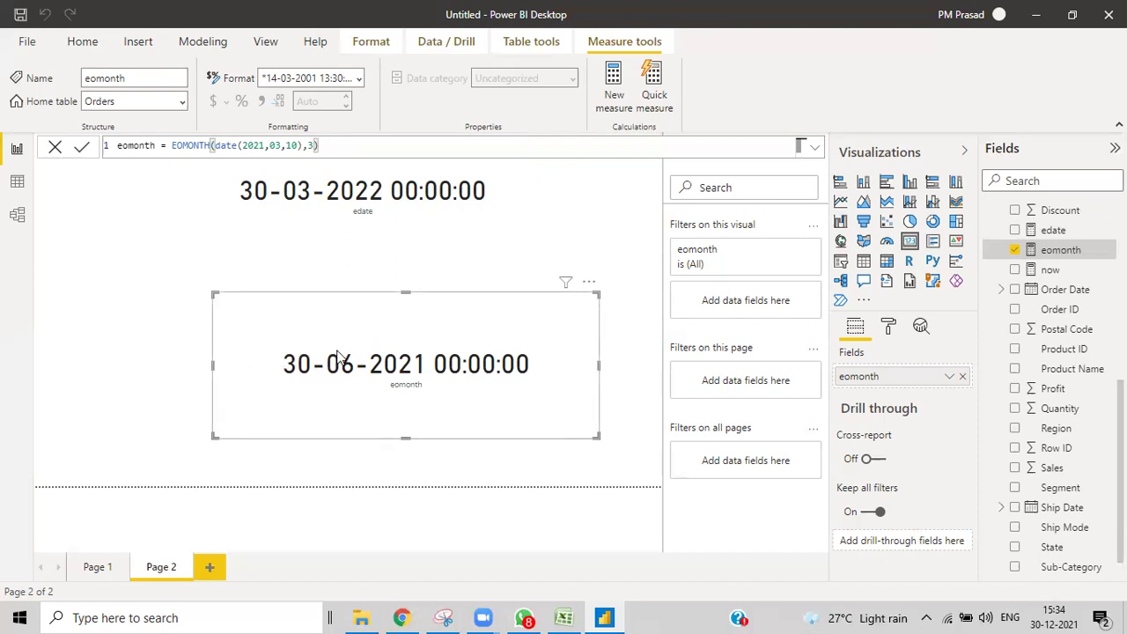
mouse_move(338, 357)
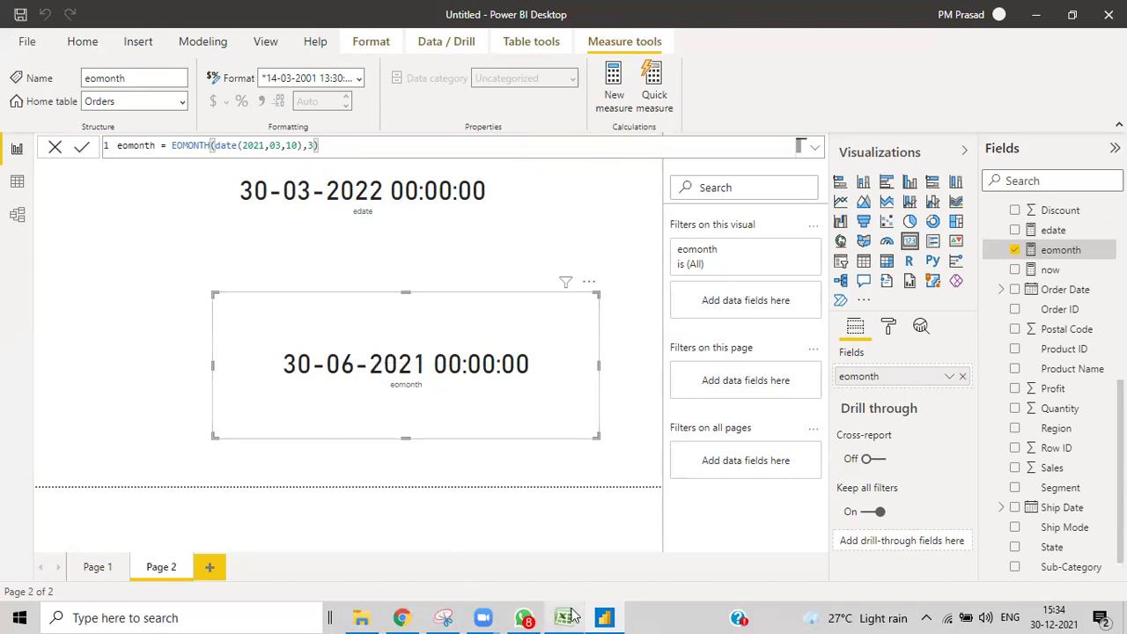
Step: Review the whole DAX date function list in Excel, from CALENDAR down to WEEKNUM
left_click(573, 615)
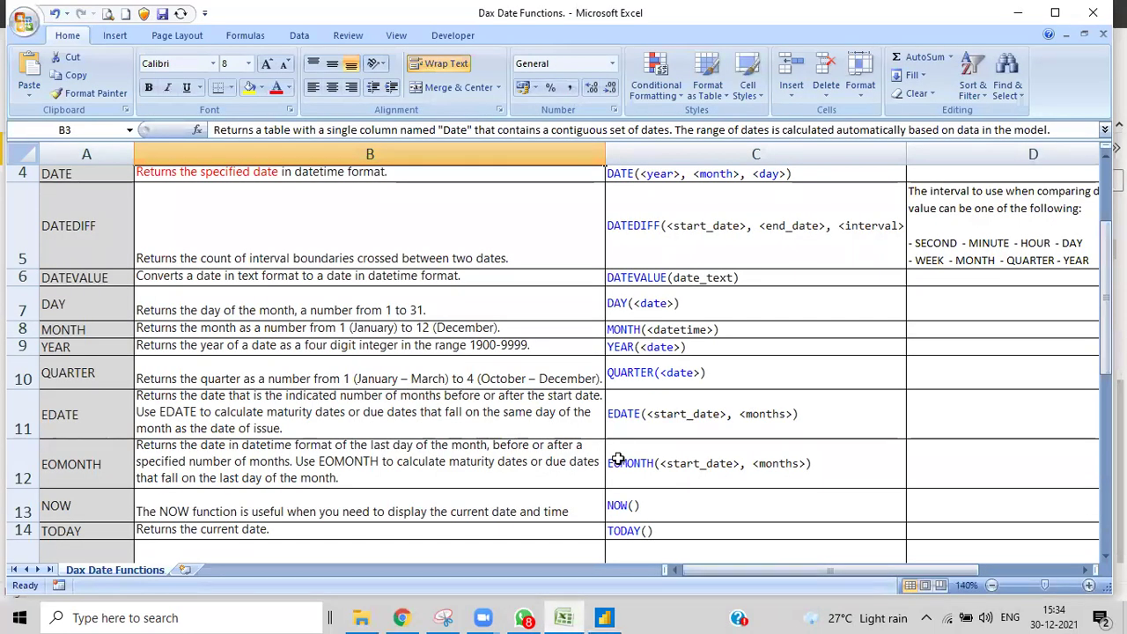
scroll(578, 461, "up", 1)
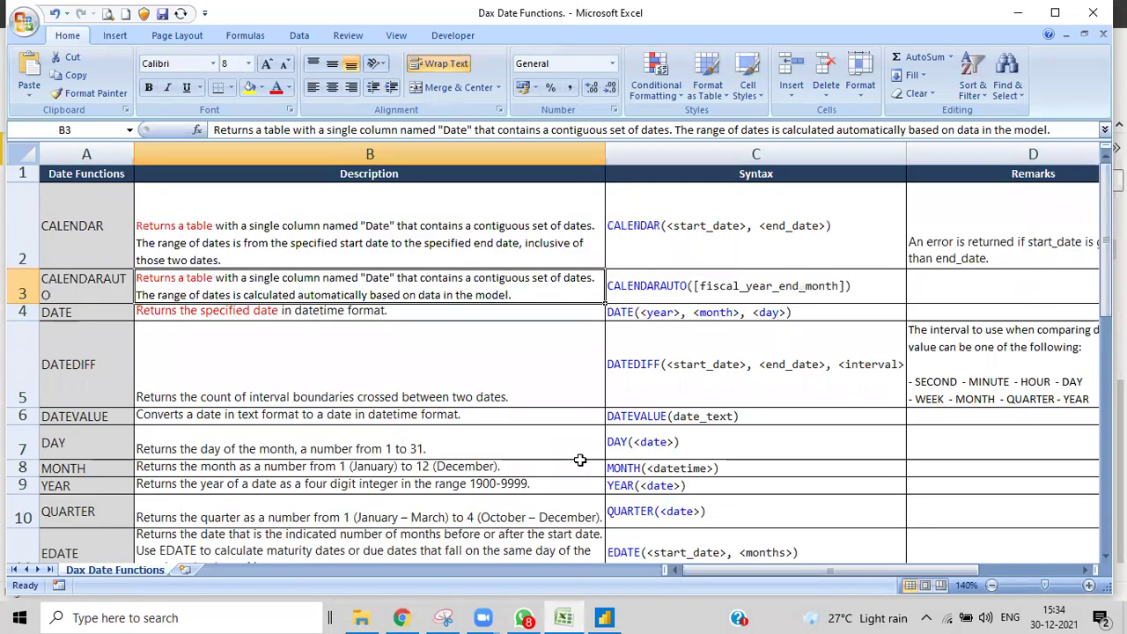
scroll(580, 460, "down", 3)
scroll(579, 460, "down", 2)
scroll(580, 460, "up", 1)
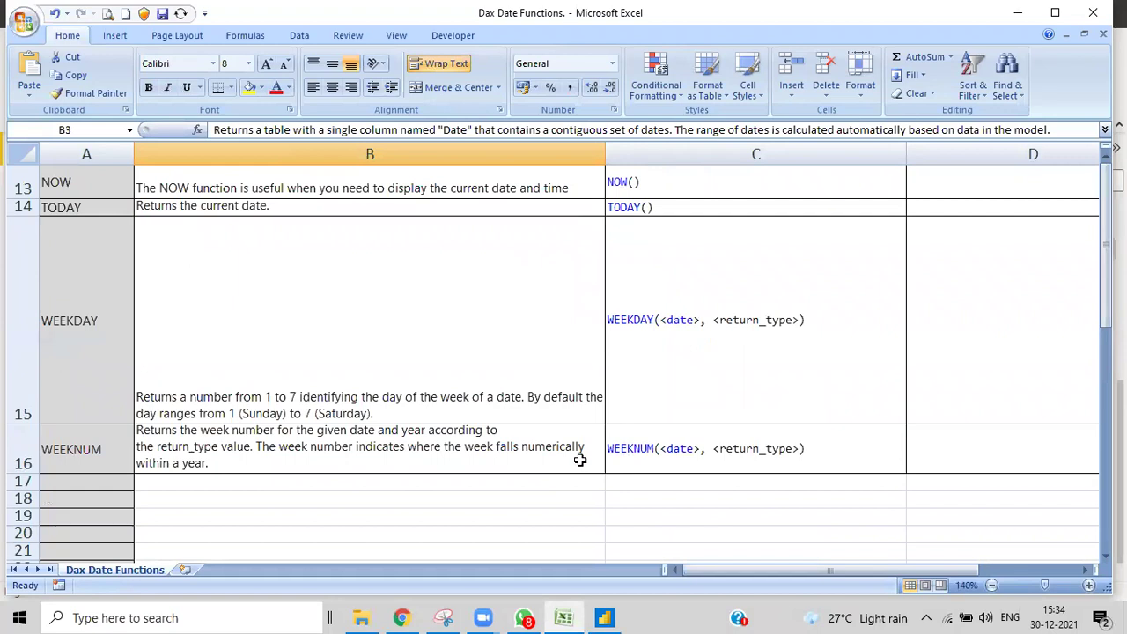
scroll(580, 460, "up", 4)
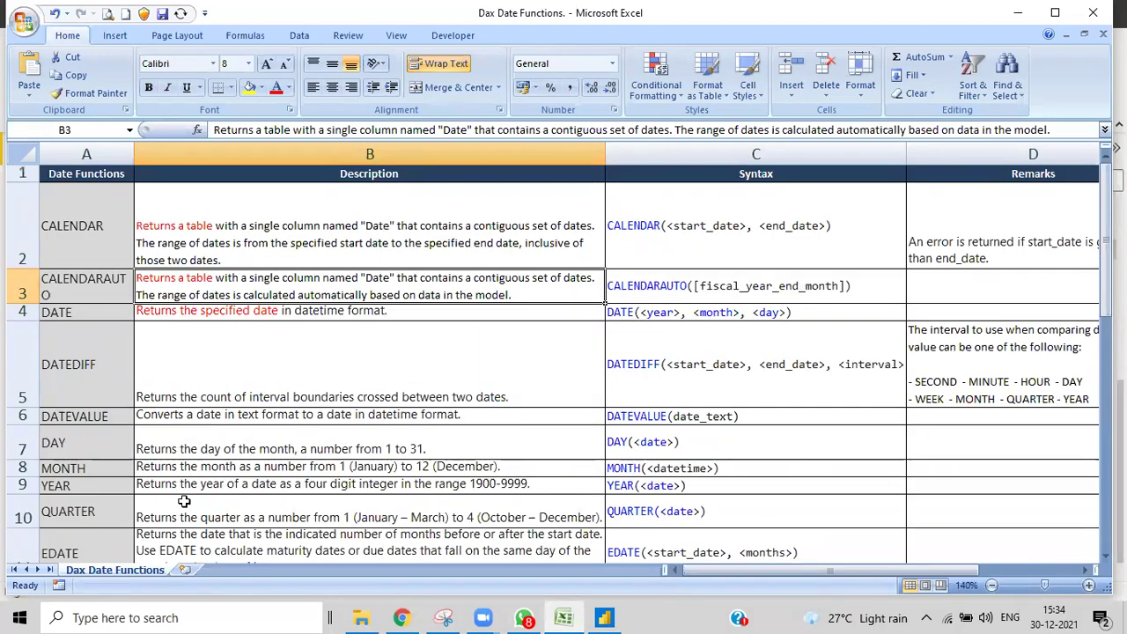
scroll(327, 461, "down", 2)
scroll(325, 462, "up", 2)
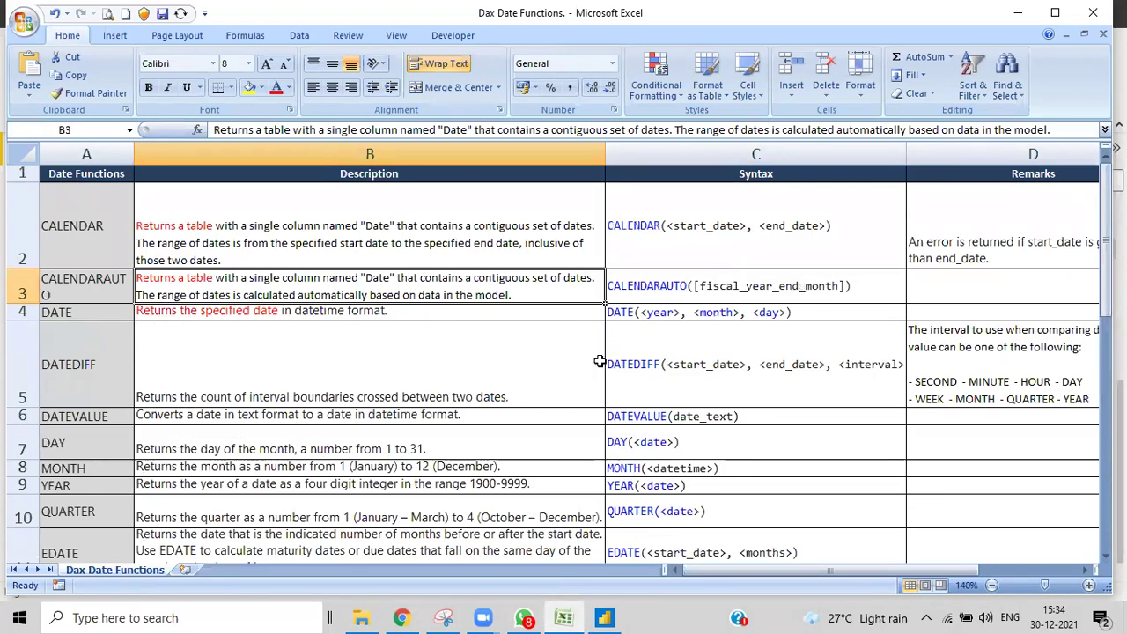
Step: Switch to Power BI, view the Orders table data, and move the eomonth card up directly beneath the edate card
left_click(605, 617)
left_click(17, 183)
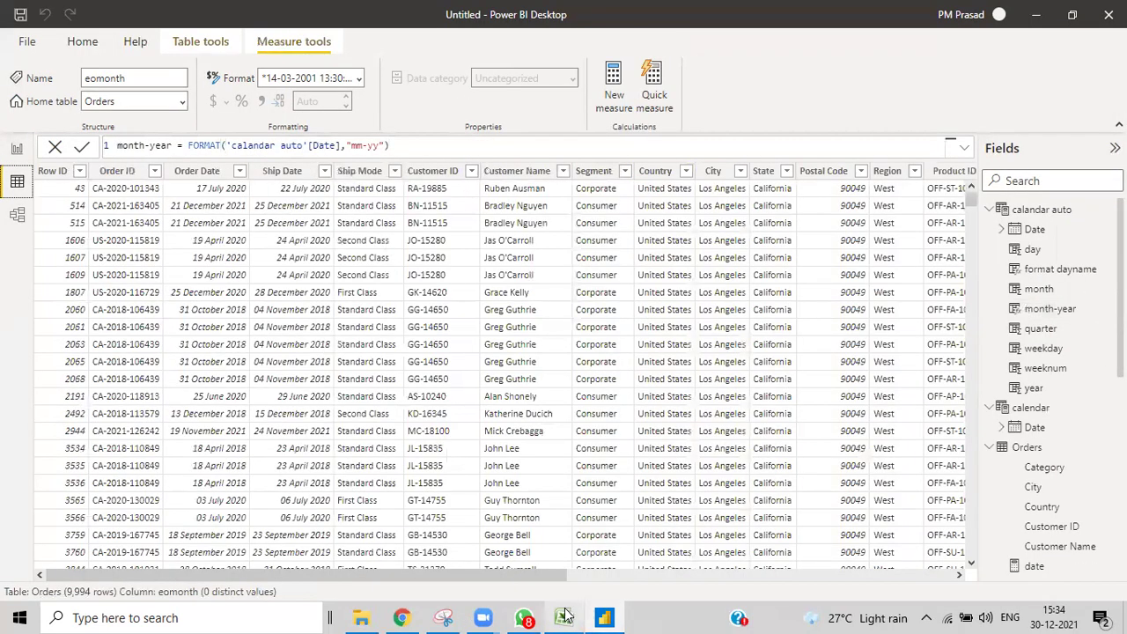
left_click(17, 149)
left_click_drag(404, 313, 371, 270)
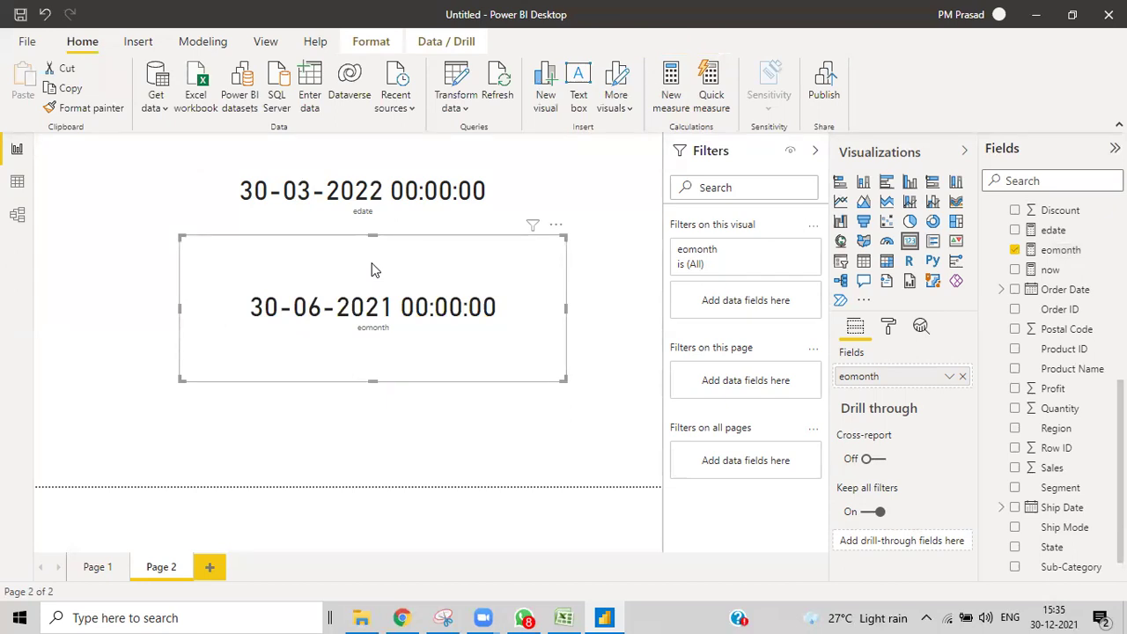
Step: View the columns of the calandar auto table in the data view and return to the report page
left_click(17, 185)
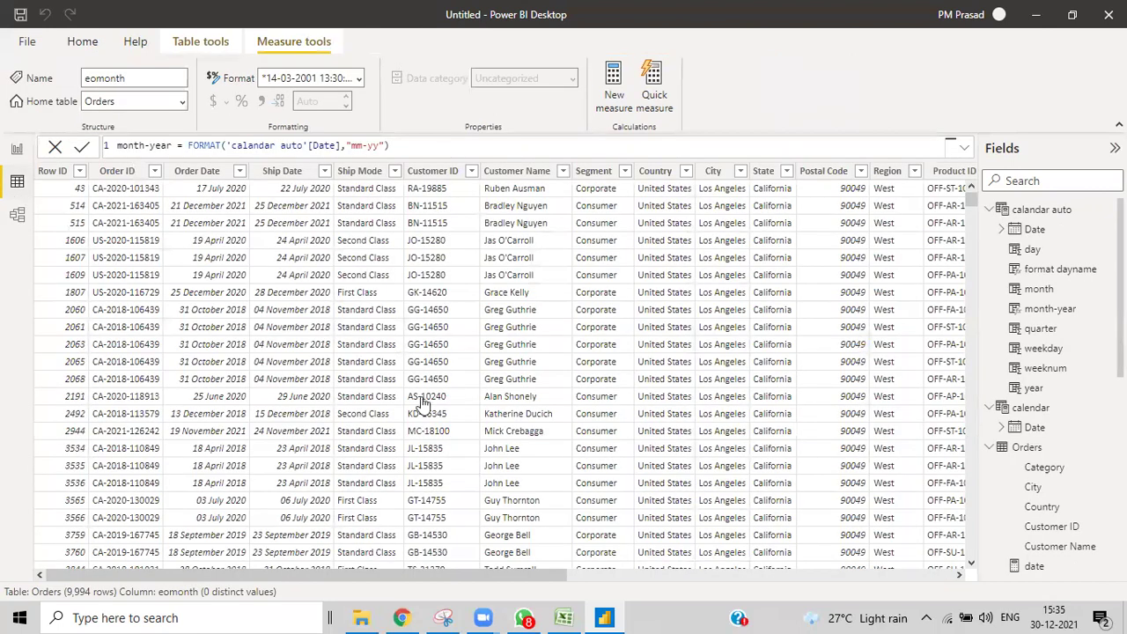
left_click(1035, 214)
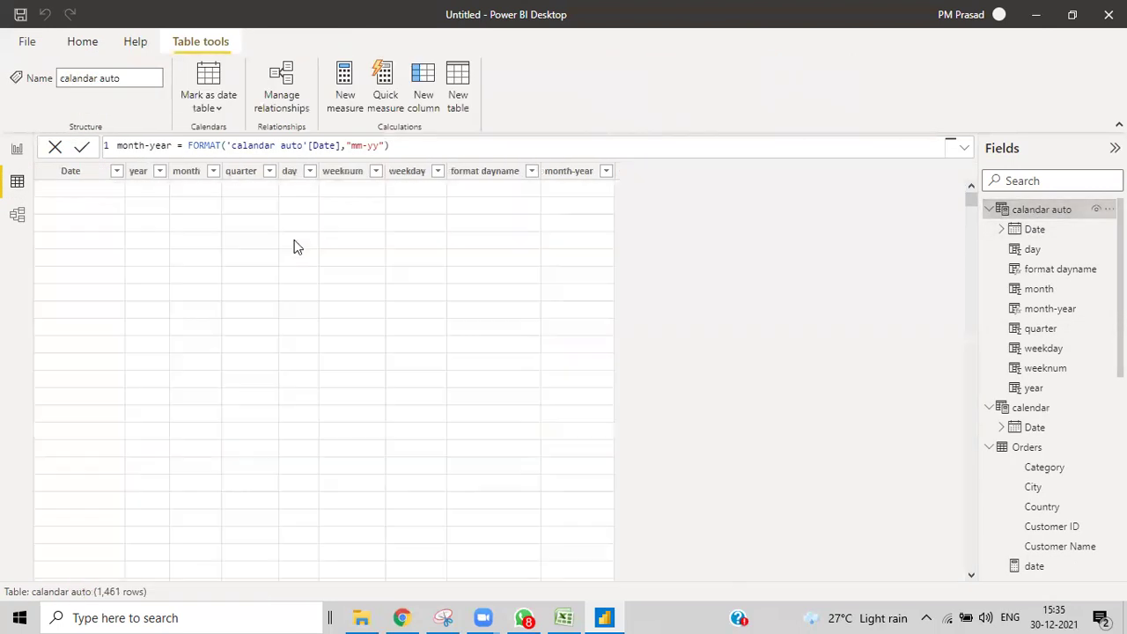
left_click(17, 150)
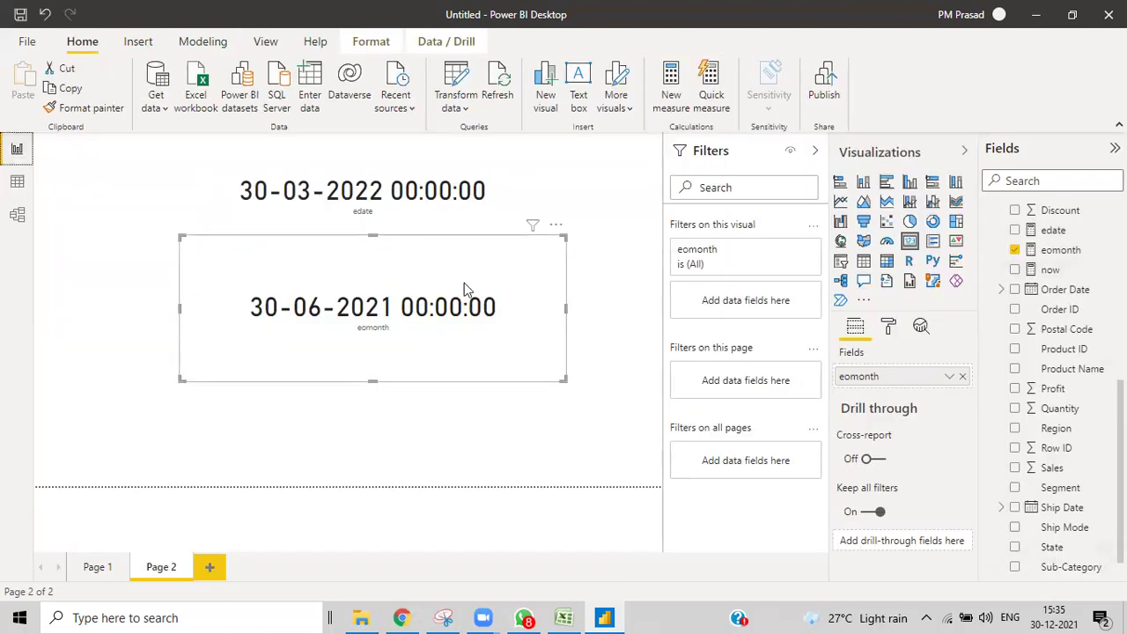